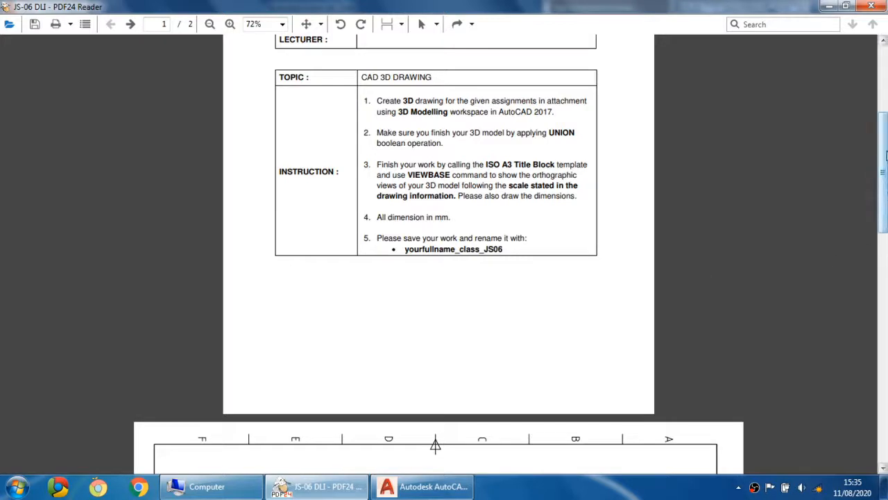
- Rotate the drawing sheet on page 2 of the PDF upright and examine its orthographic and isometric views
{"action": "scroll", "coordinate": [887, 157], "scroll_direction": "down", "scroll_amount": 6}
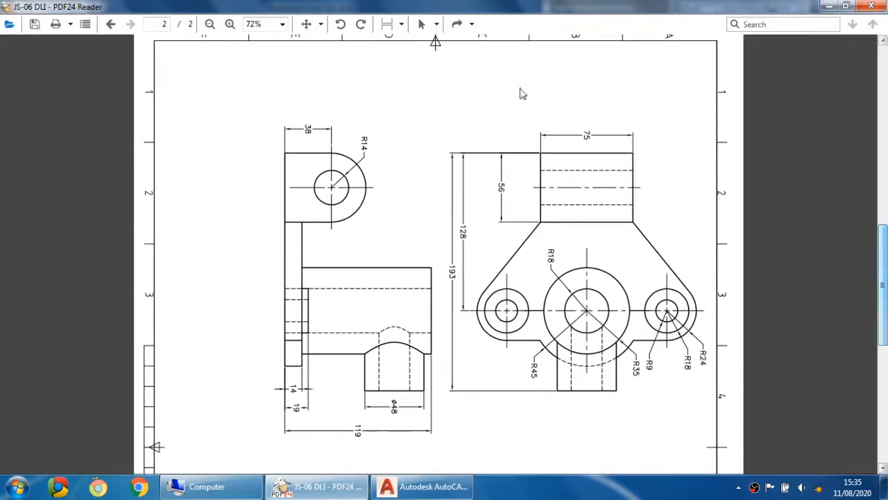
{"action": "left_click", "coordinate": [340, 24]}
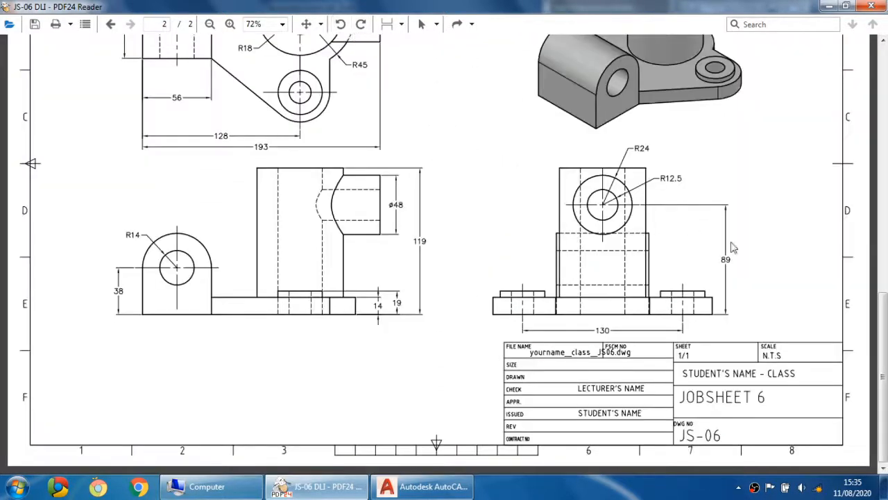
{"action": "scroll", "coordinate": [734, 247], "scroll_direction": "up", "scroll_amount": 2}
{"action": "scroll", "coordinate": [726, 234], "scroll_direction": "down", "scroll_amount": 2, "text": "ctrl"}
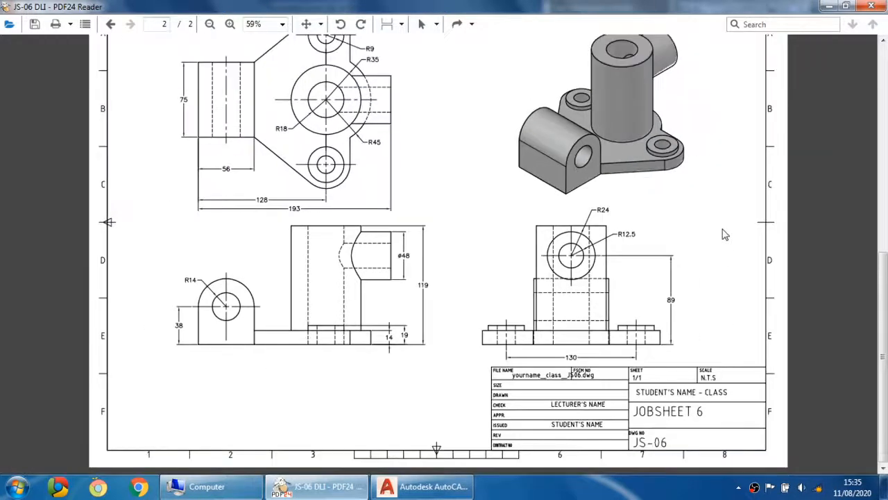
{"action": "scroll", "coordinate": [883, 291], "scroll_direction": "up", "scroll_amount": 2}
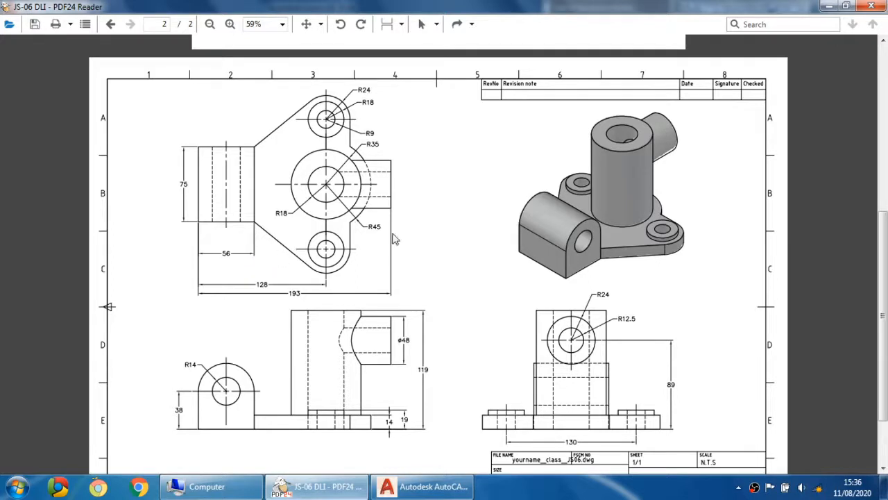
{"action": "scroll", "coordinate": [884, 299], "scroll_direction": "down", "scroll_amount": 1}
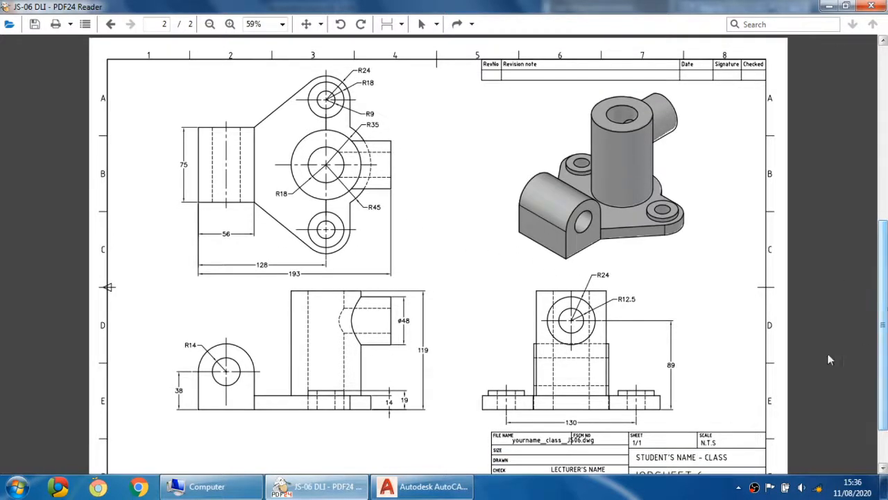
- Switch to AutoCAD and create a new drawing using the Open with no Template - Metric option
{"action": "left_click", "coordinate": [421, 490]}
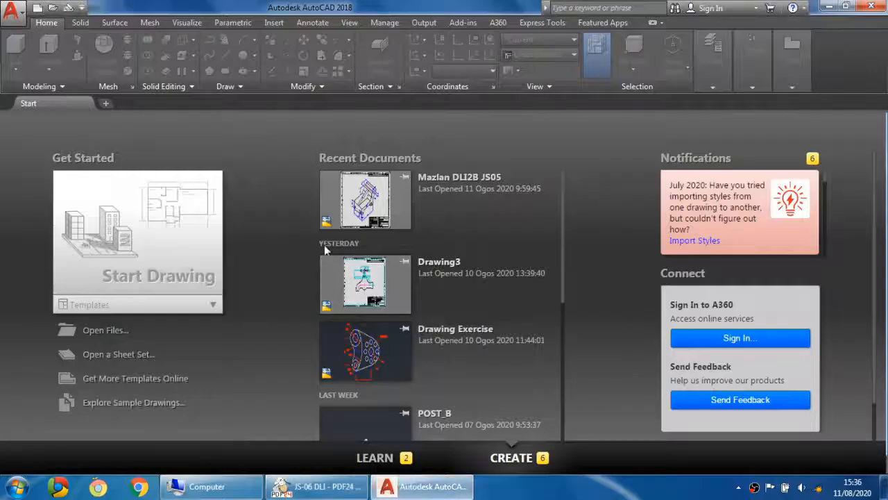
{"action": "left_click", "coordinate": [11, 14]}
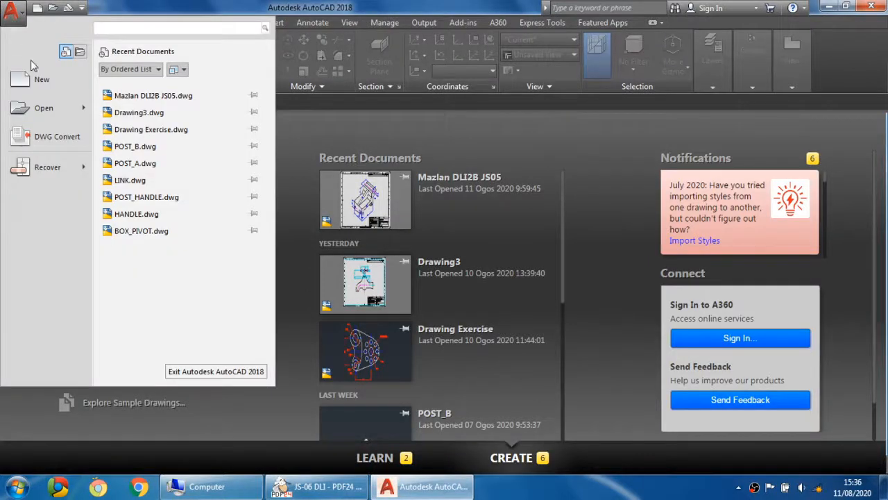
{"action": "left_click", "coordinate": [40, 87]}
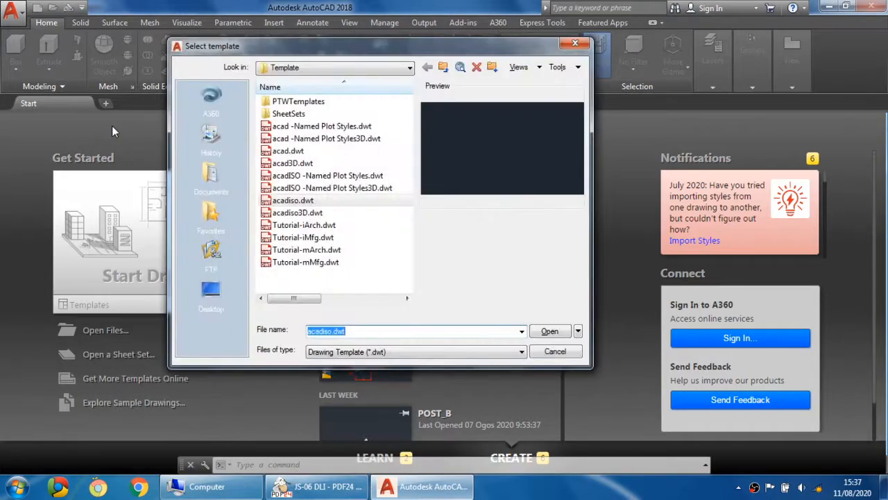
{"action": "left_click", "coordinate": [336, 153]}
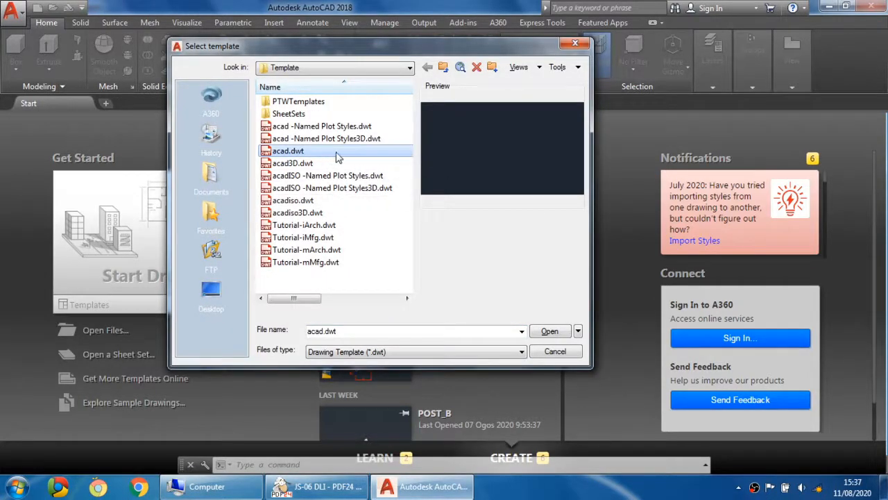
{"action": "left_click", "coordinate": [578, 332]}
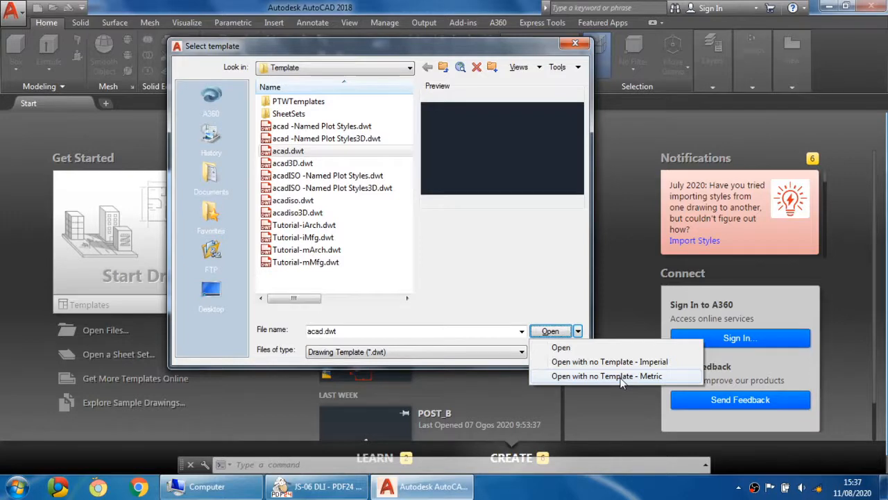
{"action": "left_click", "coordinate": [621, 377]}
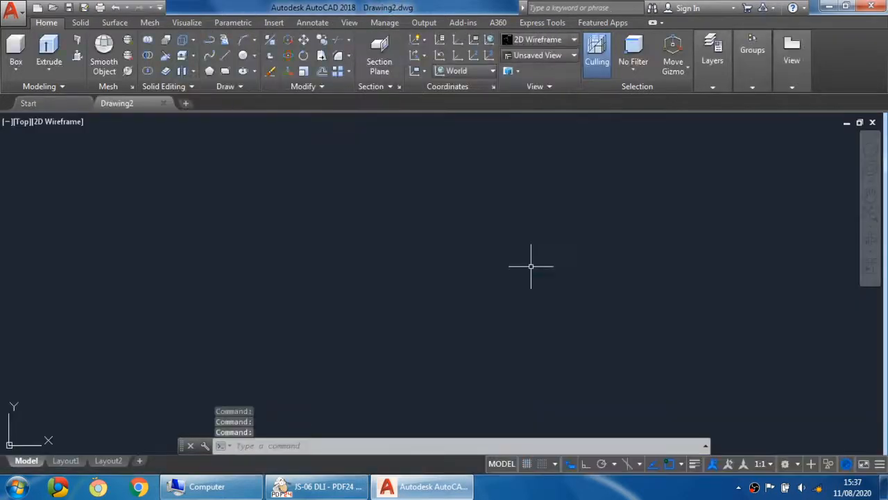
- Select the 3D Modeling workspace and turn on the drawing grid
{"action": "middle_click_drag", "start_coordinate": [225, 316], "coordinate": [410, 255]}
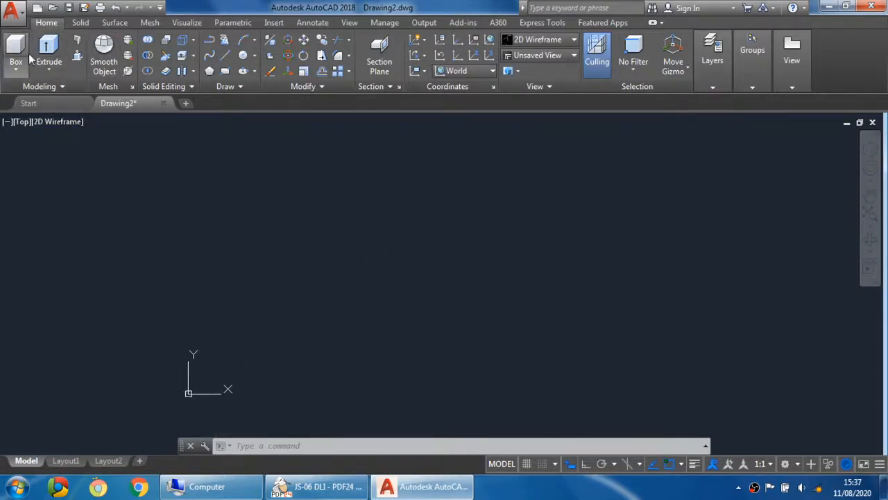
{"action": "left_click", "coordinate": [787, 465]}
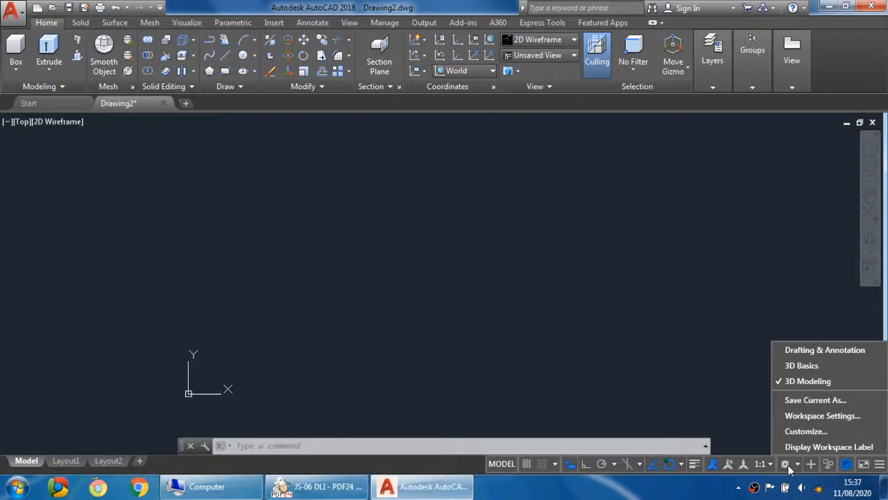
{"action": "left_click", "coordinate": [822, 380]}
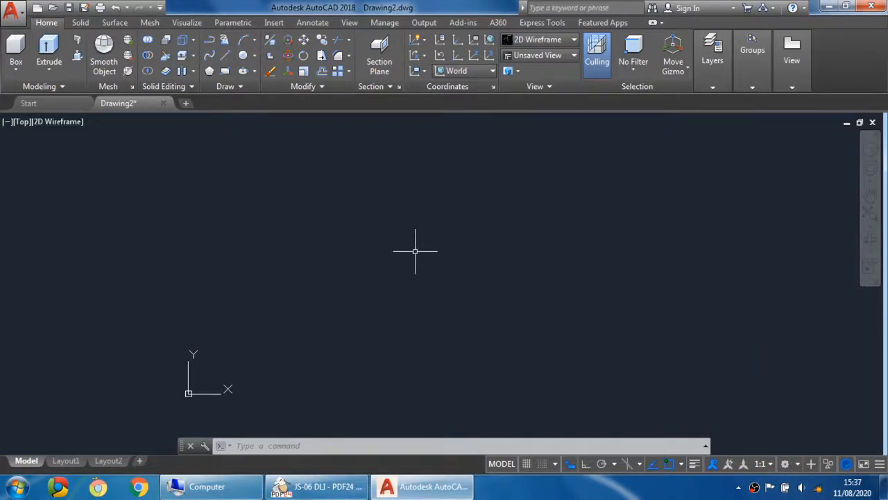
{"action": "left_click", "coordinate": [526, 463]}
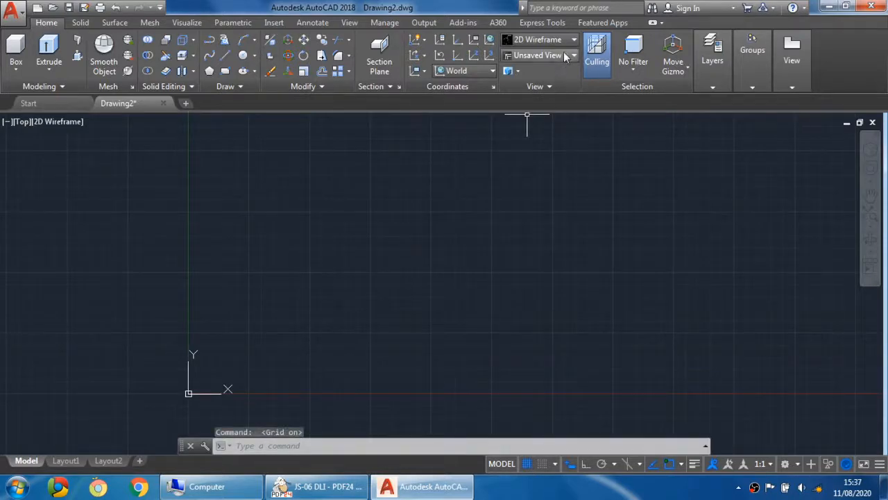
- Set the model view to SW Isometric and the visual style to Conceptual
{"action": "left_click", "coordinate": [564, 54]}
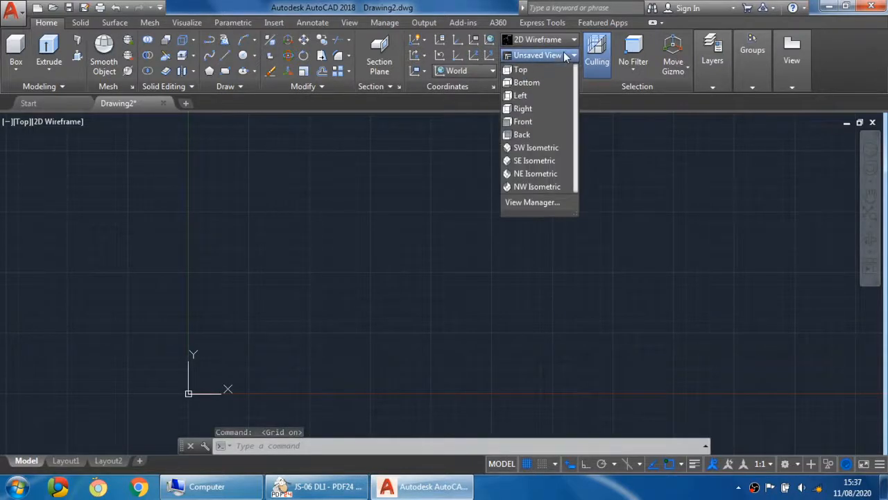
{"action": "left_click", "coordinate": [538, 150]}
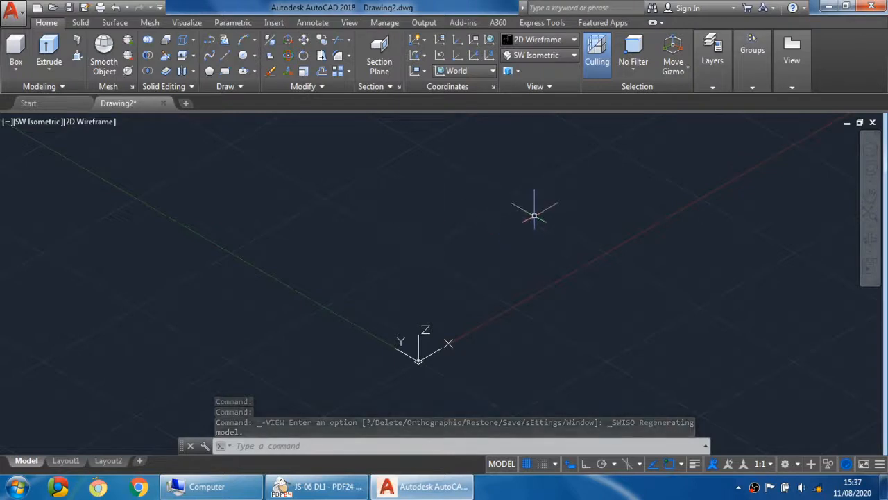
{"action": "left_click", "coordinate": [540, 40]}
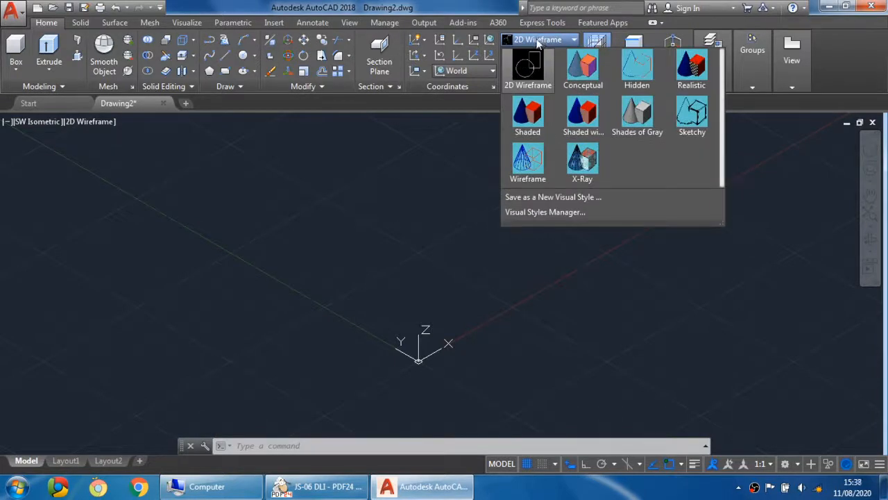
{"action": "left_click", "coordinate": [584, 68]}
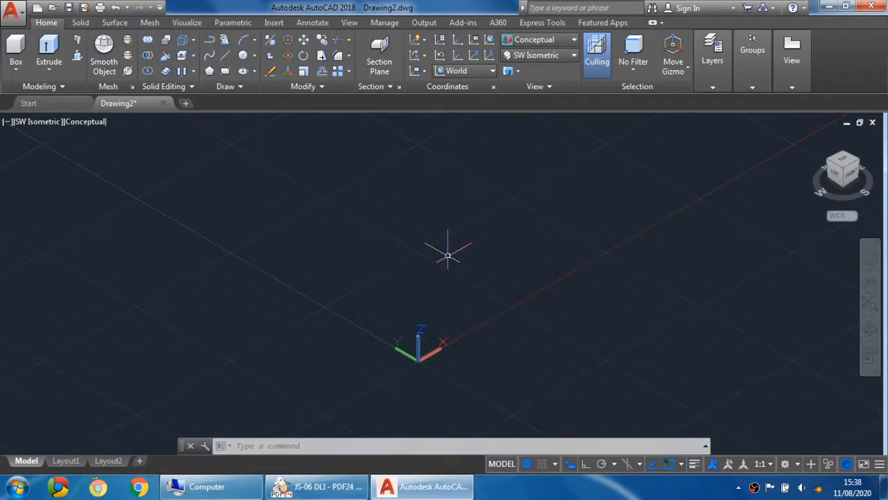
- Switch to PDF24 Reader and check the part's dimensions in the top and front views
{"action": "left_click", "coordinate": [319, 488]}
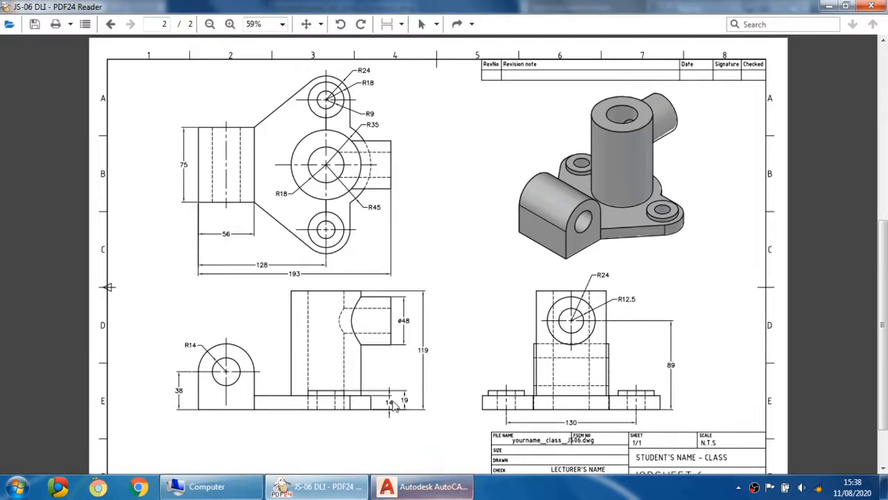
{"action": "left_click", "coordinate": [399, 487]}
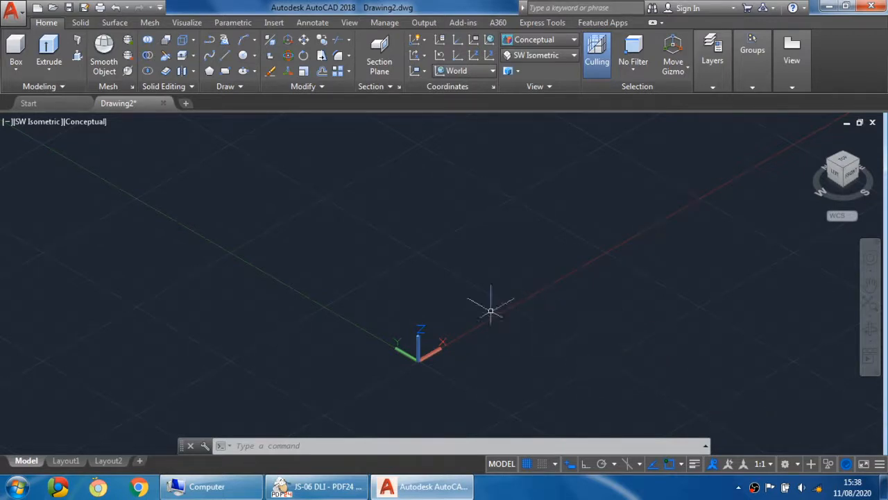
{"action": "left_click", "coordinate": [317, 486]}
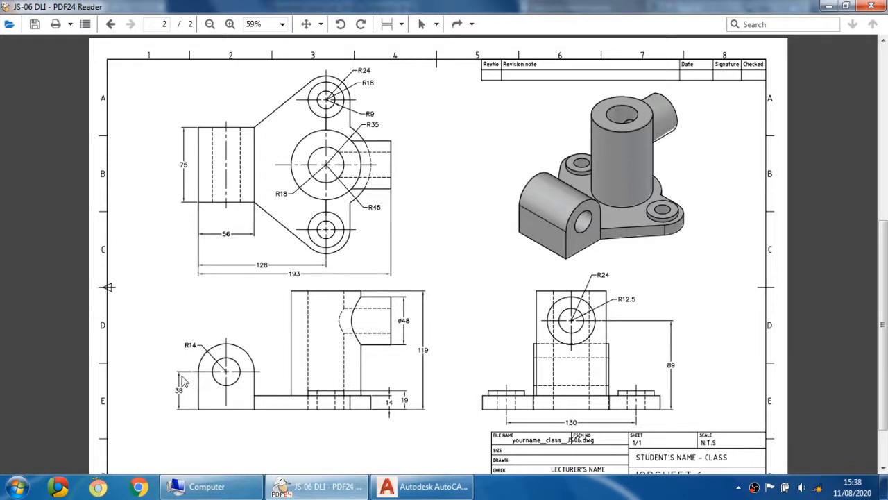
- Open Calculator and add 38 and 14
{"action": "left_click", "coordinate": [17, 487]}
{"action": "left_click", "coordinate": [50, 155]}
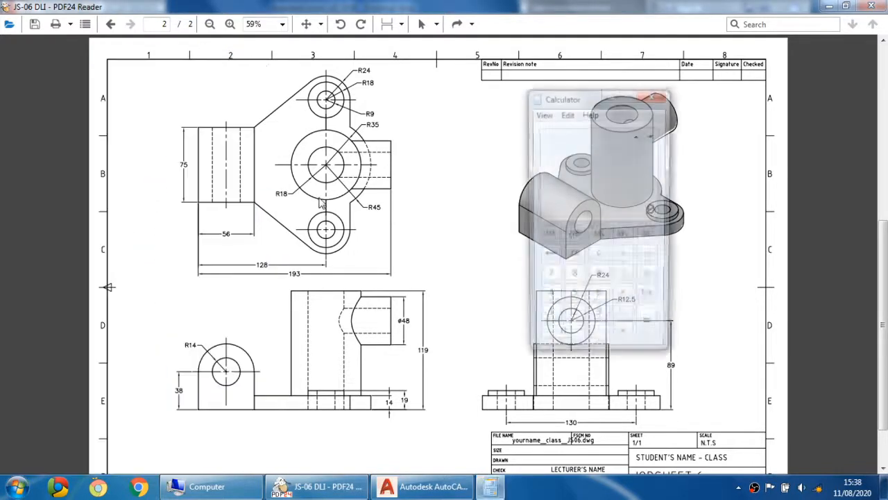
{"action": "left_click", "coordinate": [598, 320]}
{"action": "left_click", "coordinate": [573, 281]}
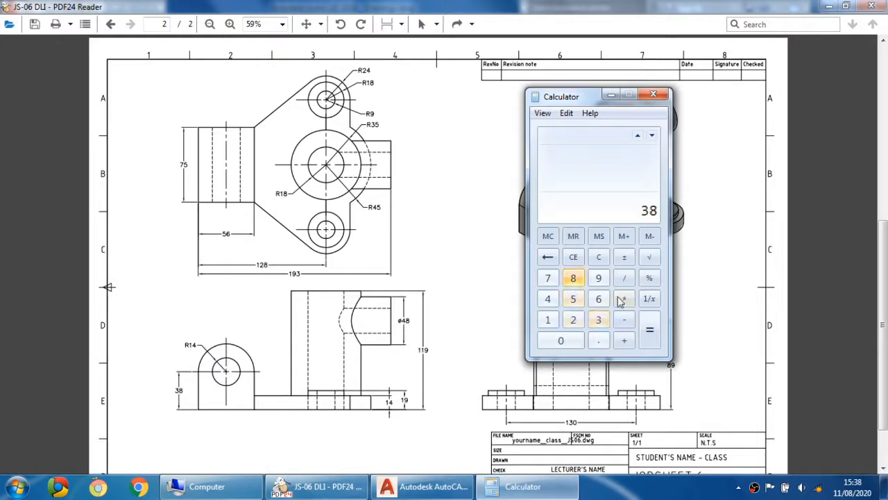
{"action": "left_click", "coordinate": [624, 340]}
{"action": "left_click", "coordinate": [547, 321]}
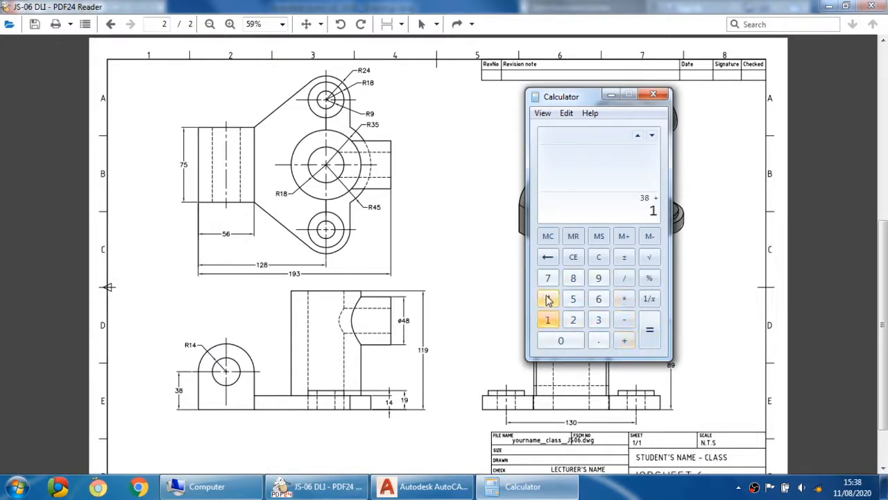
{"action": "left_click", "coordinate": [548, 298]}
{"action": "left_click", "coordinate": [654, 336]}
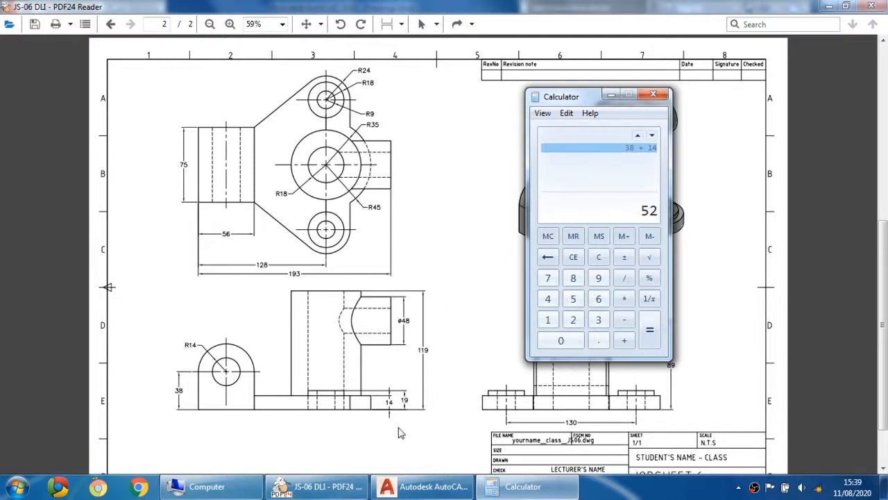
- Check the rounded end block in the PDF front view, then clear Calculator and divide its 56 mm width by 2
{"action": "left_click", "coordinate": [454, 494]}
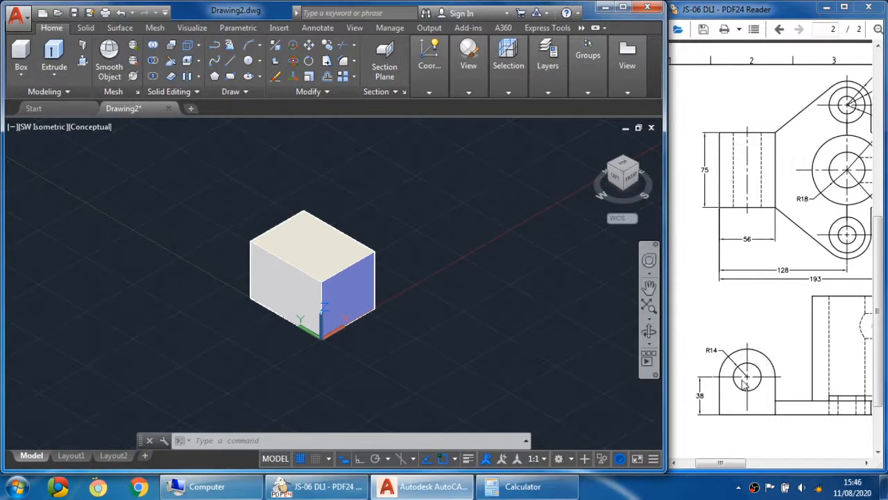
{"action": "left_click", "coordinate": [744, 383]}
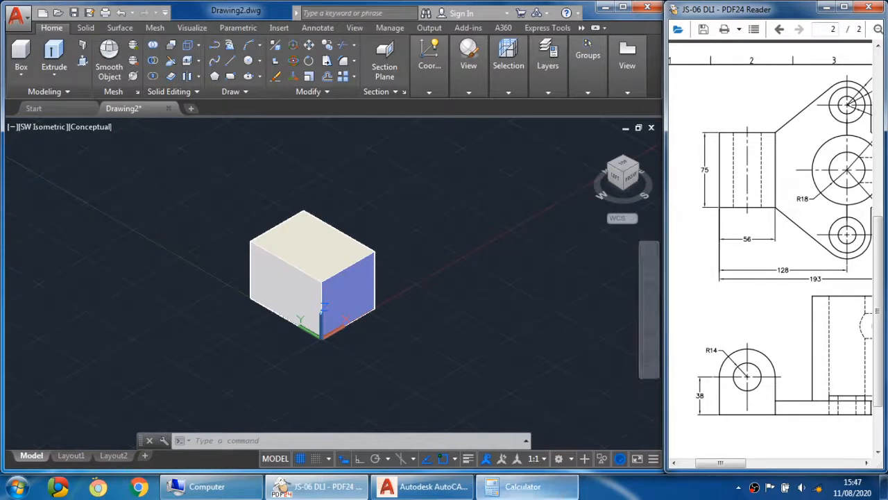
{"action": "left_click", "coordinate": [523, 485]}
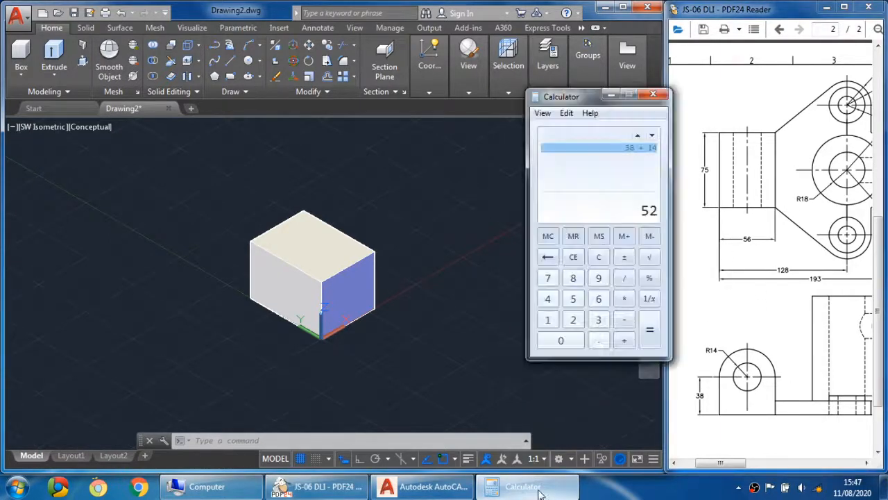
{"action": "left_click", "coordinate": [599, 257]}
{"action": "left_click", "coordinate": [573, 299]}
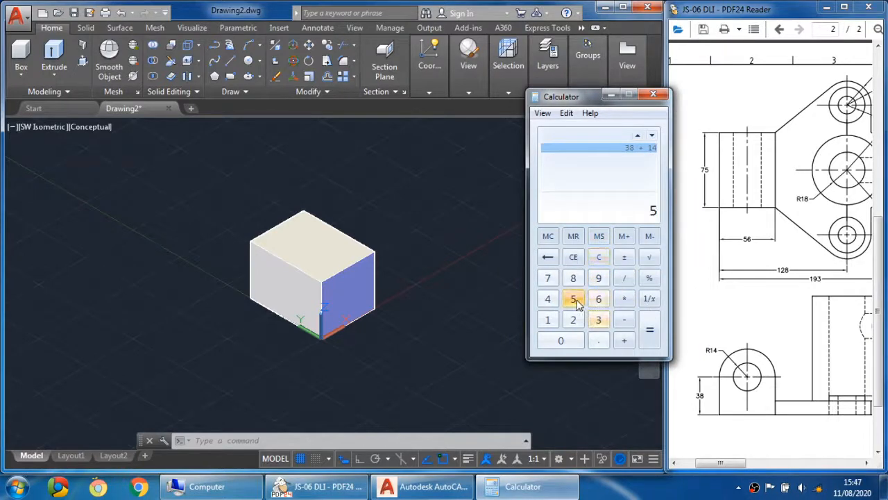
{"action": "left_click", "coordinate": [599, 298]}
{"action": "left_click", "coordinate": [625, 277]}
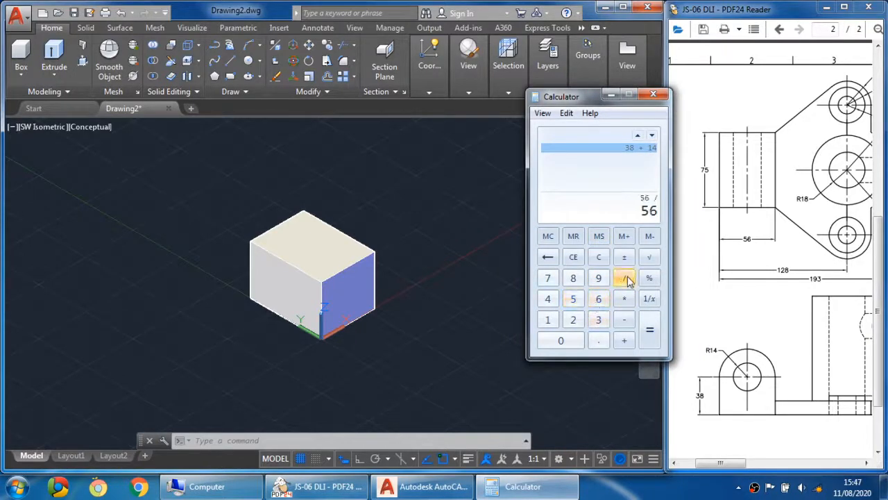
{"action": "left_click", "coordinate": [574, 319]}
{"action": "left_click", "coordinate": [649, 335]}
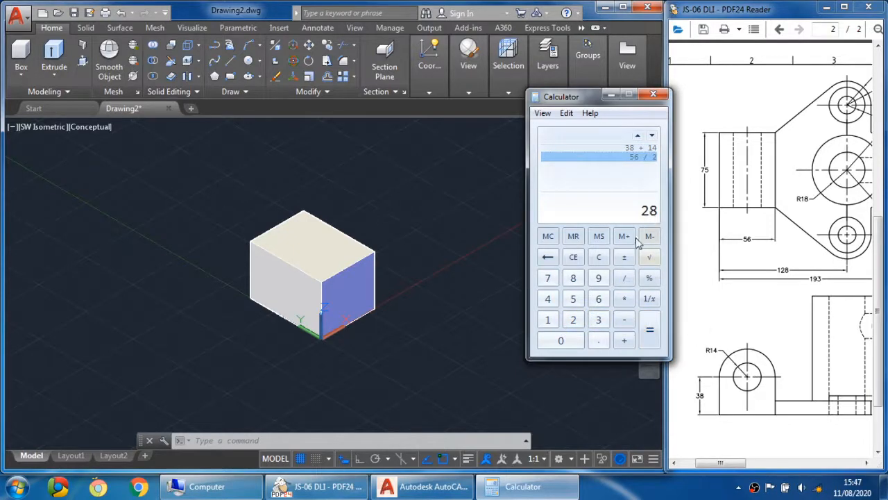
- Add 38 to the half-width of 28 in Calculator to work out the block's full height, and minimize Calculator
{"action": "left_click", "coordinate": [622, 339]}
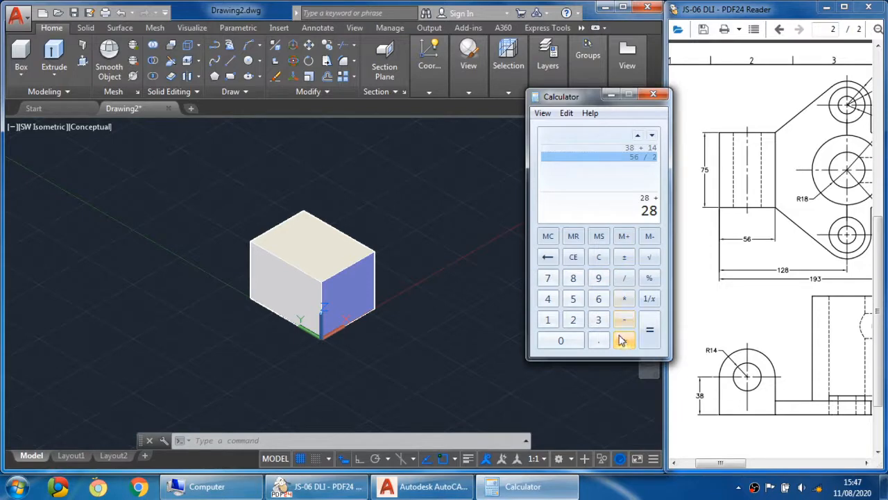
{"action": "left_click", "coordinate": [575, 296]}
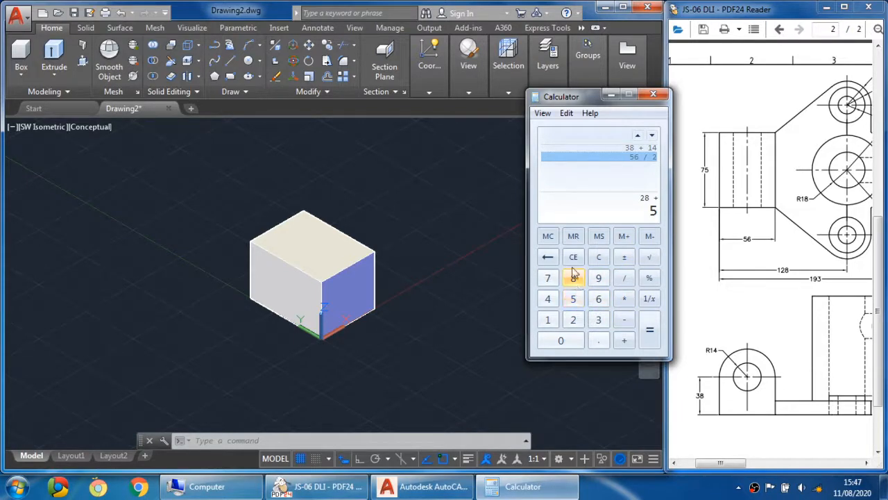
{"action": "left_click", "coordinate": [547, 256]}
{"action": "left_click", "coordinate": [599, 320]}
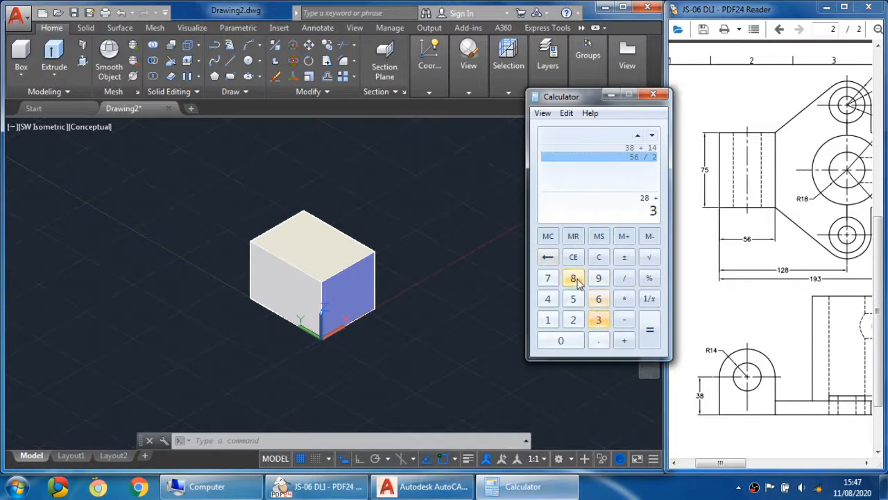
{"action": "left_click", "coordinate": [573, 277]}
{"action": "left_click", "coordinate": [650, 329]}
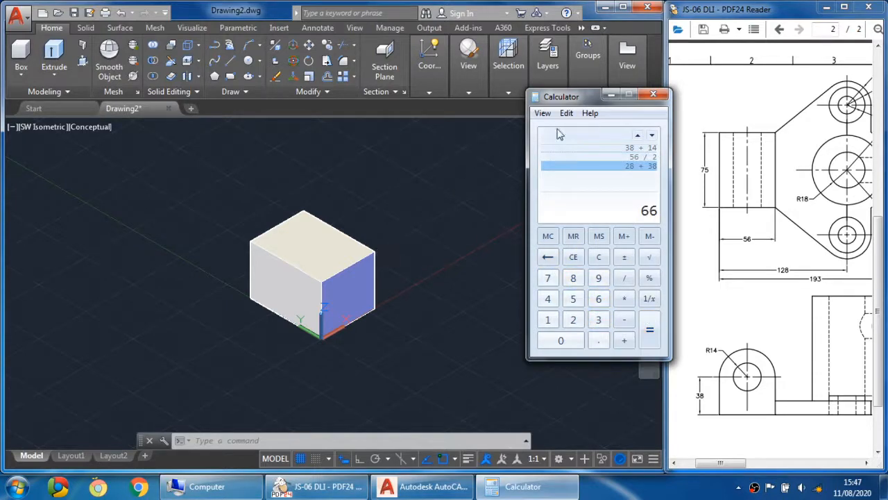
{"action": "left_click", "coordinate": [611, 95]}
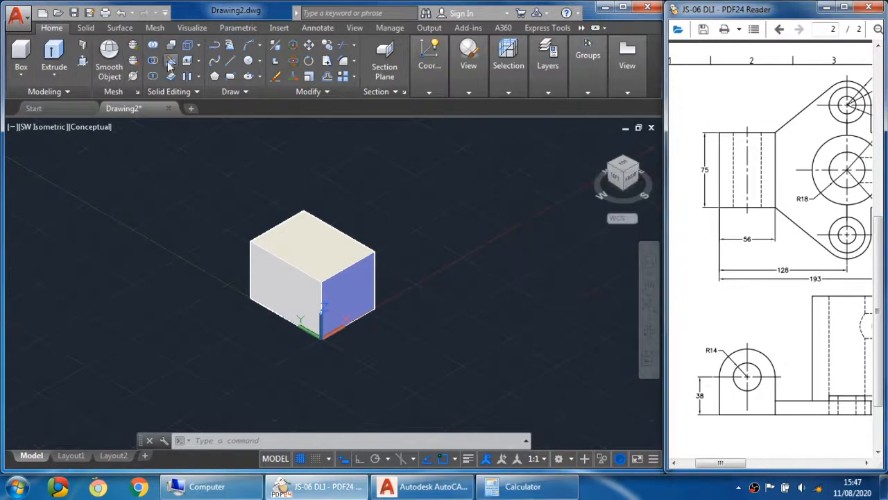
- Switch to AutoCAD and erase the existing box
{"action": "left_click", "coordinate": [304, 137]}
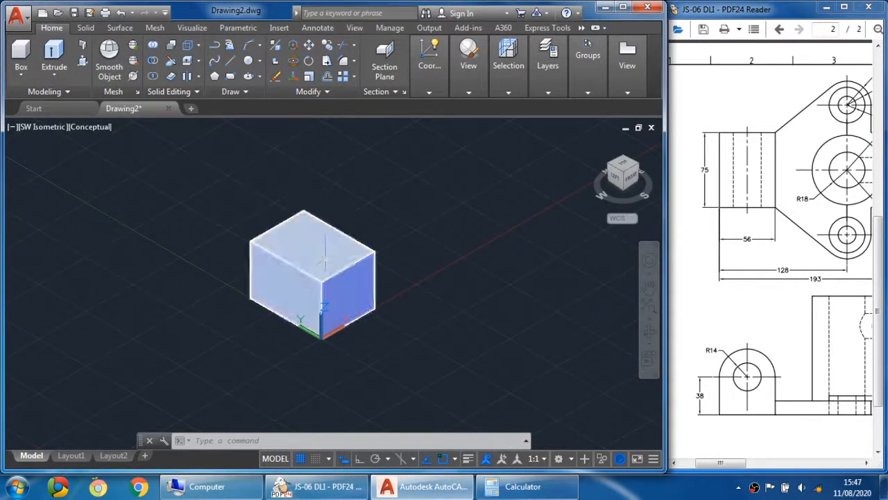
{"action": "left_click", "coordinate": [275, 76]}
{"action": "left_click", "coordinate": [330, 245]}
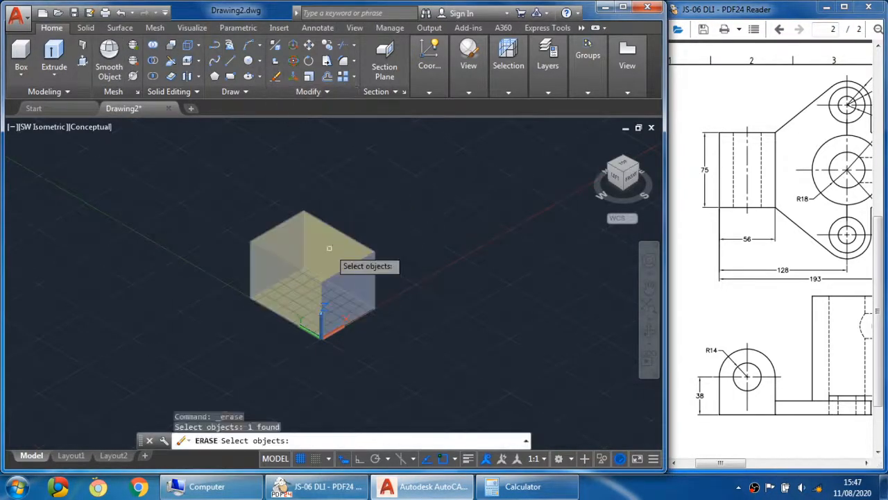
{"action": "key", "text": "Return"}
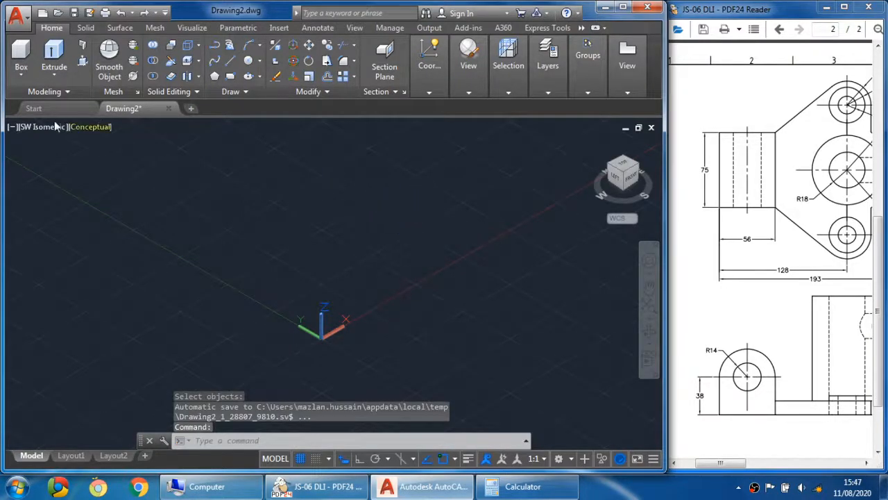
- Create a solid box with its first corner at 0,0, 56 by 75 in plan and 66 high
{"action": "left_click", "coordinate": [21, 55]}
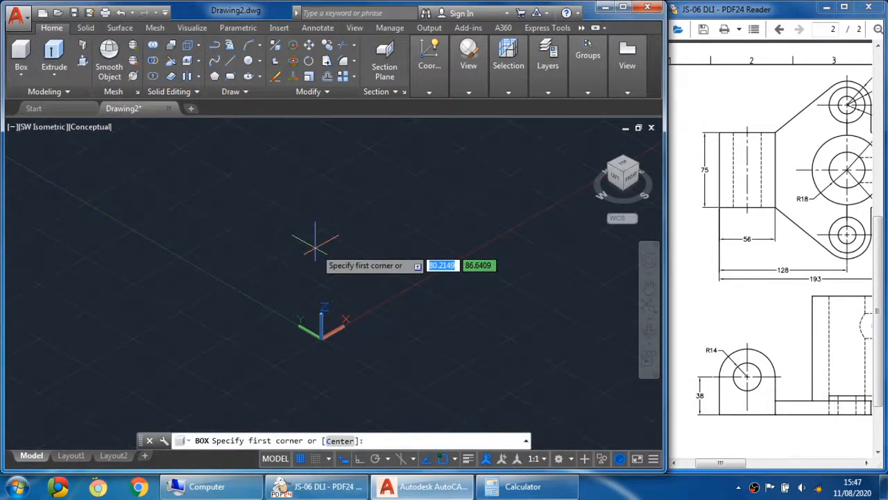
{"action": "type", "text": "0,0"}
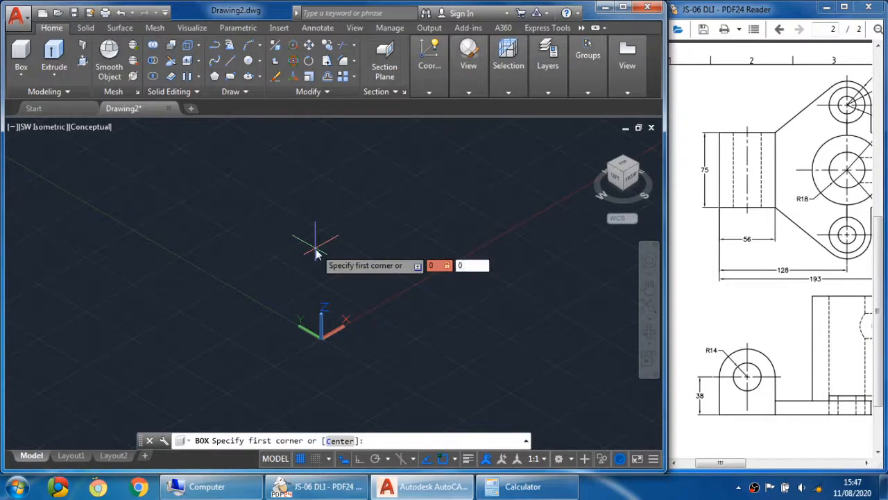
{"action": "key", "text": "Return"}
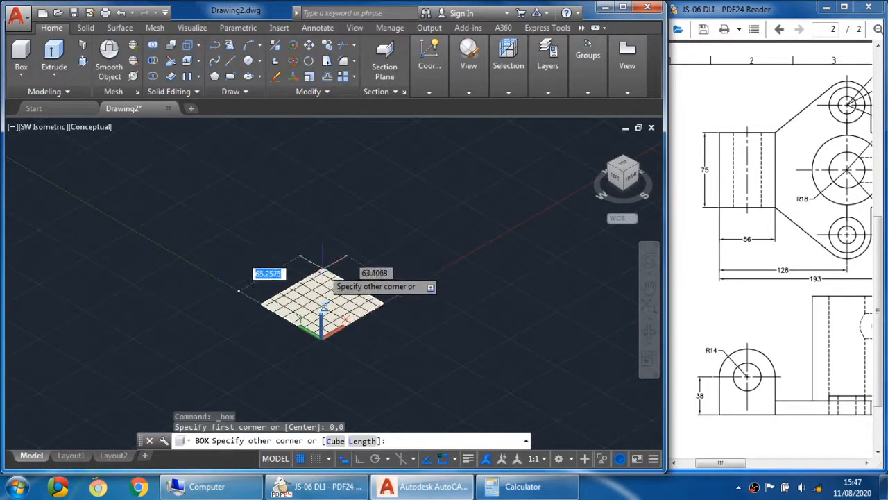
{"action": "type", "text": "56"}
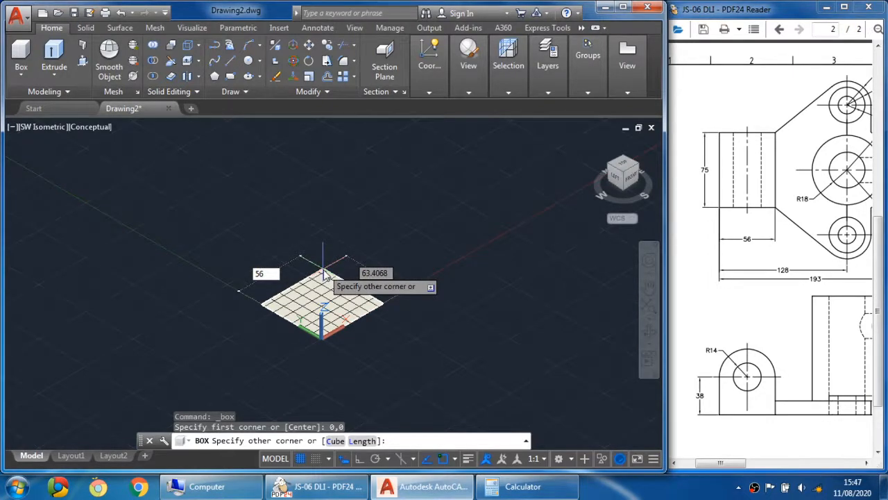
{"action": "key", "text": "Tab"}
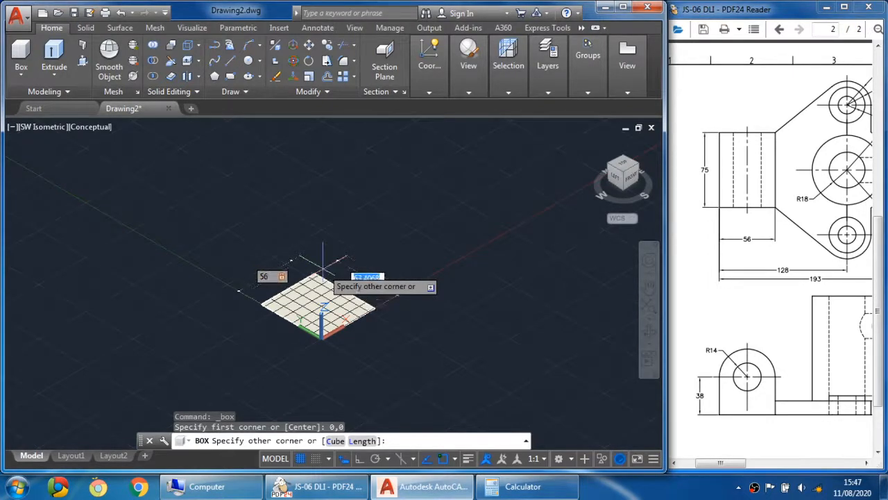
{"action": "type", "text": "7"}
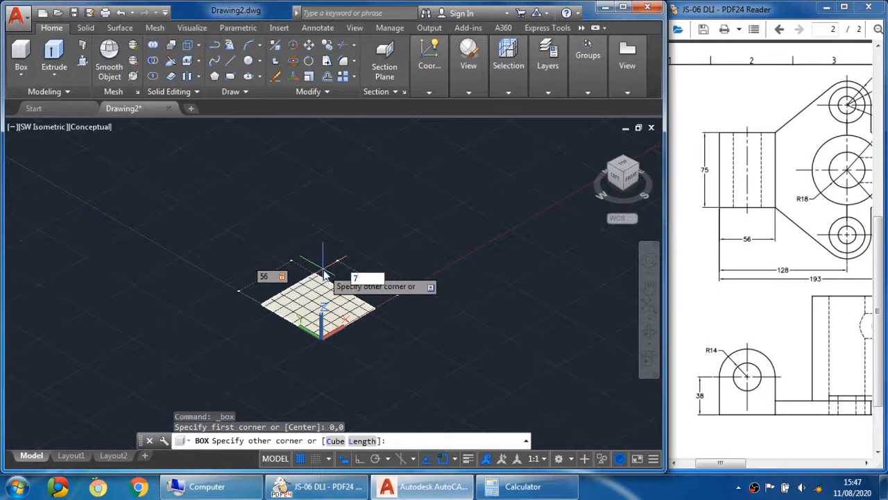
{"action": "type", "text": "5"}
{"action": "key", "text": "Return"}
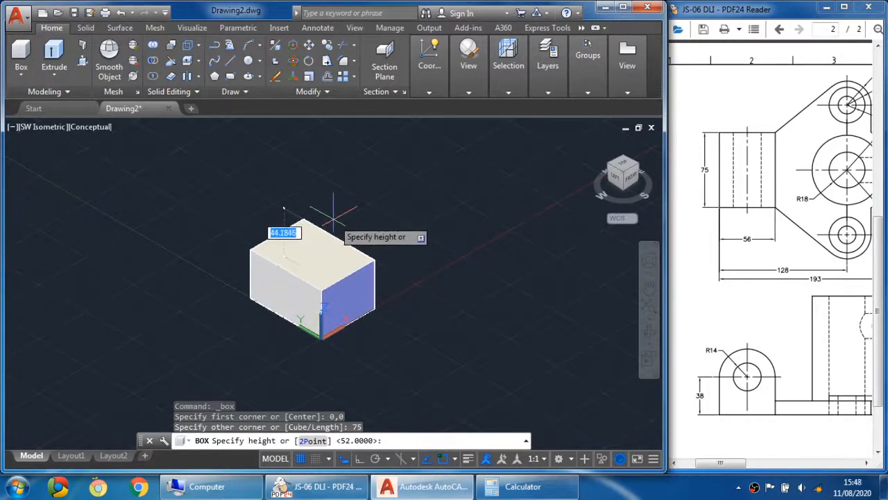
{"action": "type", "text": "66"}
{"action": "key", "text": "Return"}
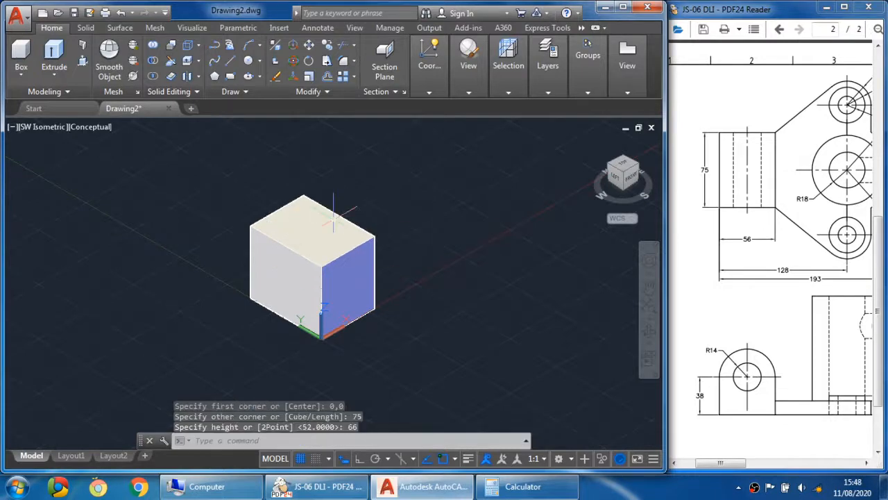
- Bring up Calculator to review the block height calculations against the PDF front view, and return to the model
{"action": "left_click", "coordinate": [517, 486]}
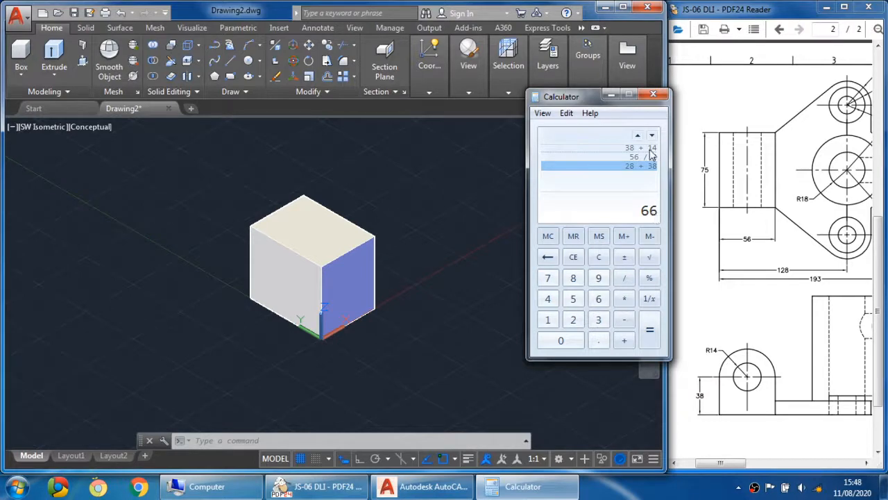
{"action": "left_click", "coordinate": [611, 95]}
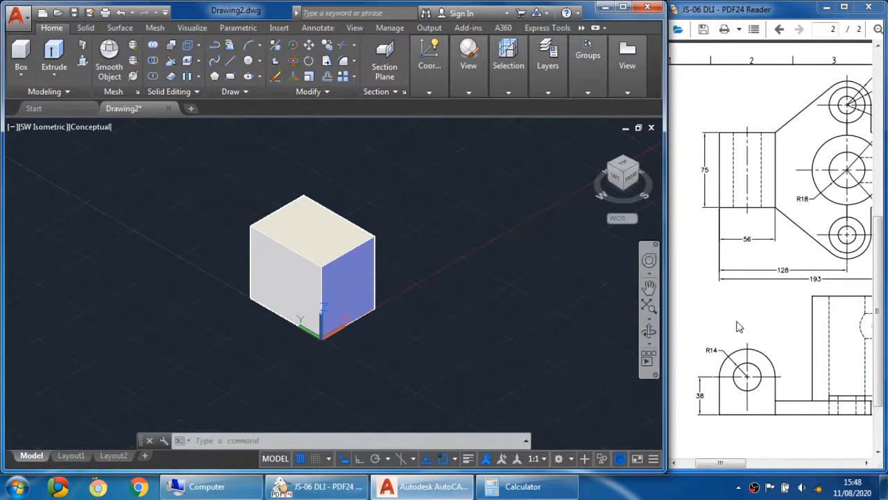
{"action": "left_click", "coordinate": [541, 493]}
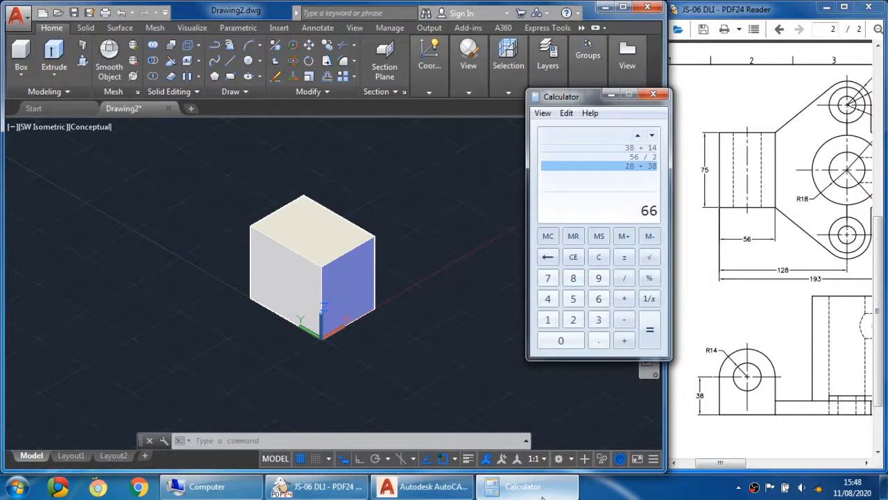
{"action": "left_click", "coordinate": [542, 494]}
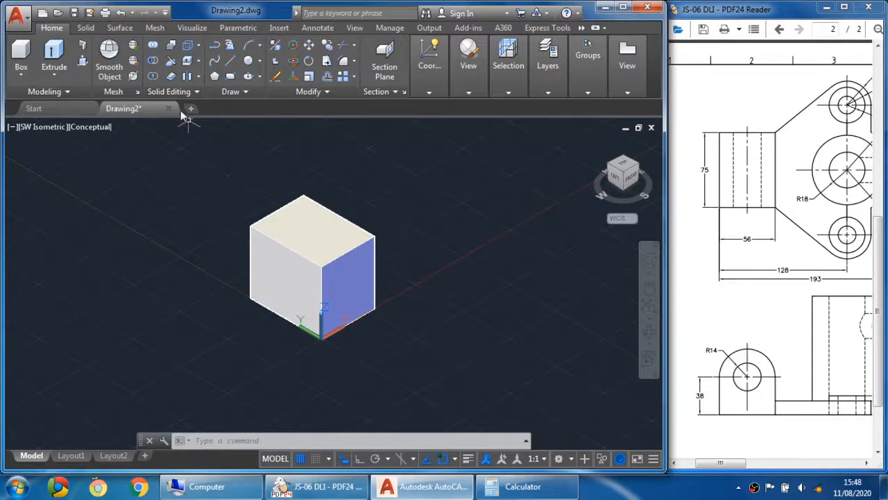
- Fillet the box's two long upper edges with a radius of 28 to form the rounded top
{"action": "left_click", "coordinate": [82, 30]}
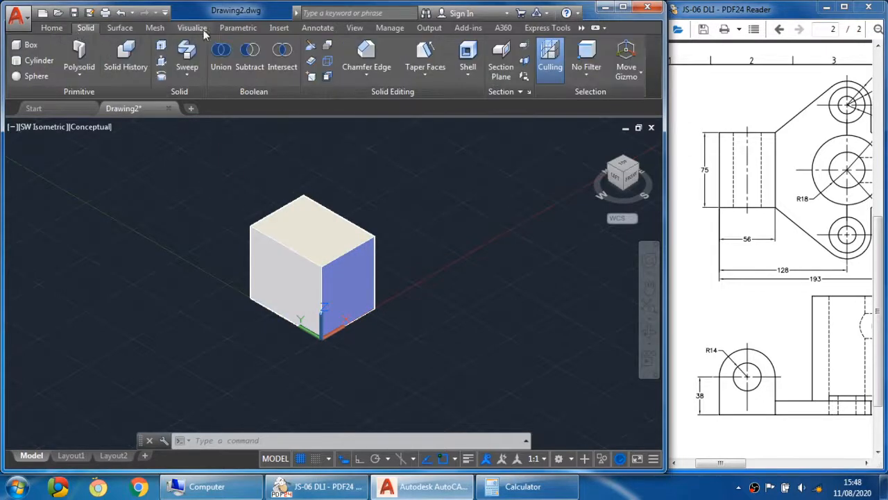
{"action": "left_click", "coordinate": [367, 72]}
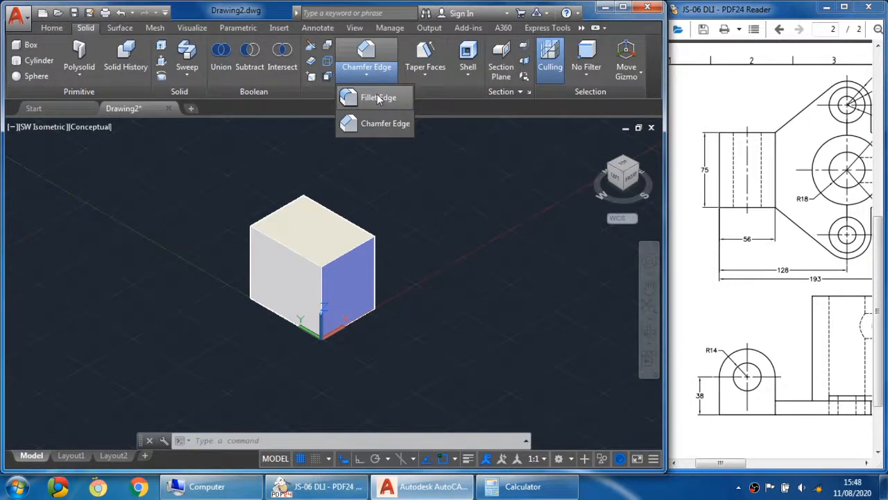
{"action": "left_click", "coordinate": [378, 98]}
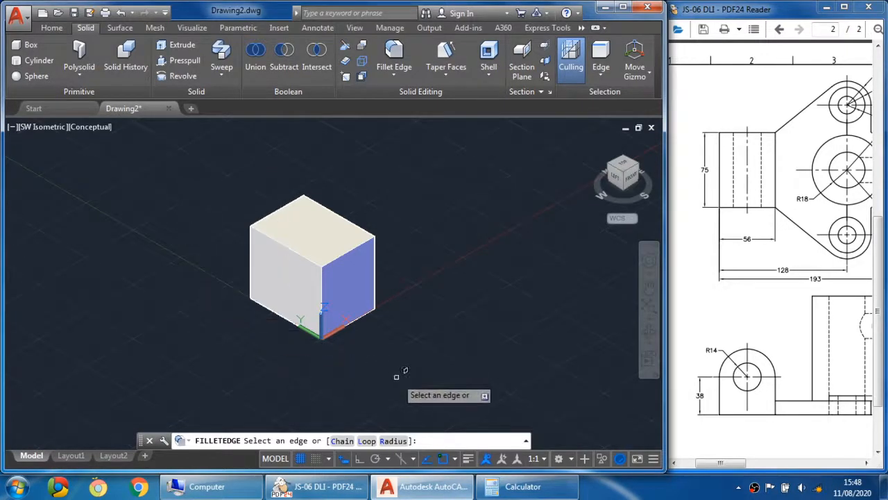
{"action": "left_click", "coordinate": [394, 441]}
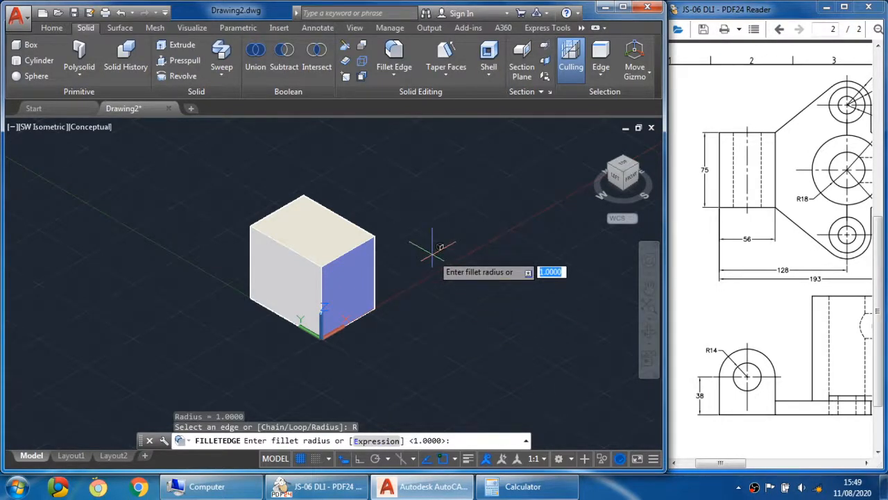
{"action": "type", "text": "28"}
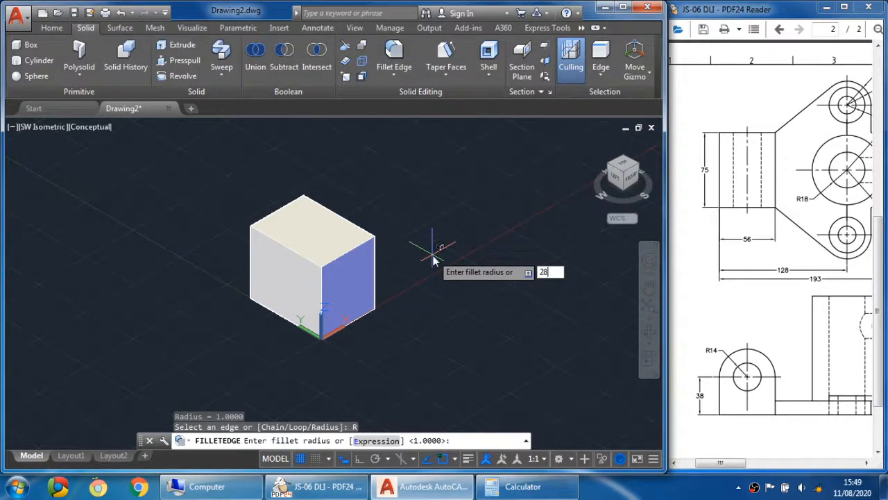
{"action": "key", "text": "Return"}
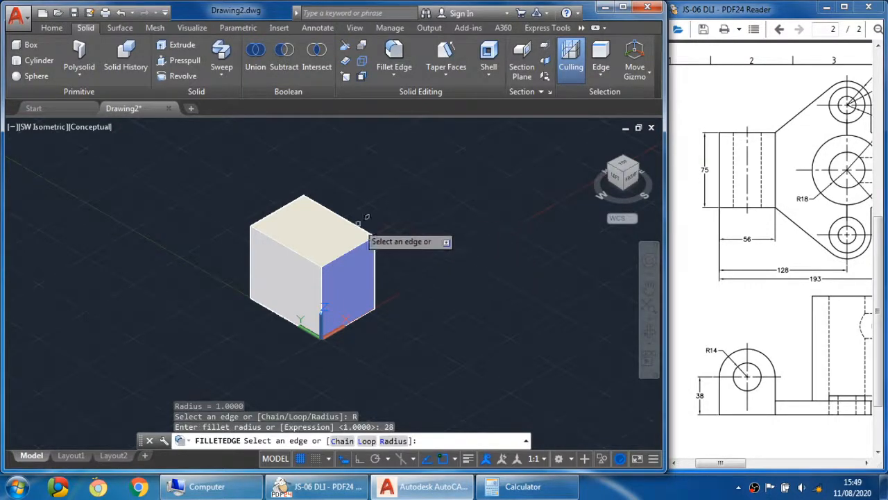
{"action": "left_click", "coordinate": [301, 240]}
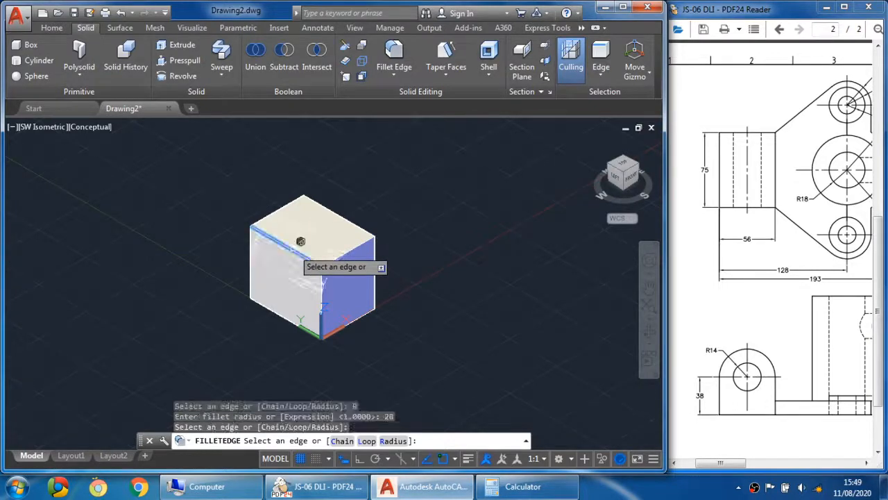
{"action": "left_click", "coordinate": [357, 219]}
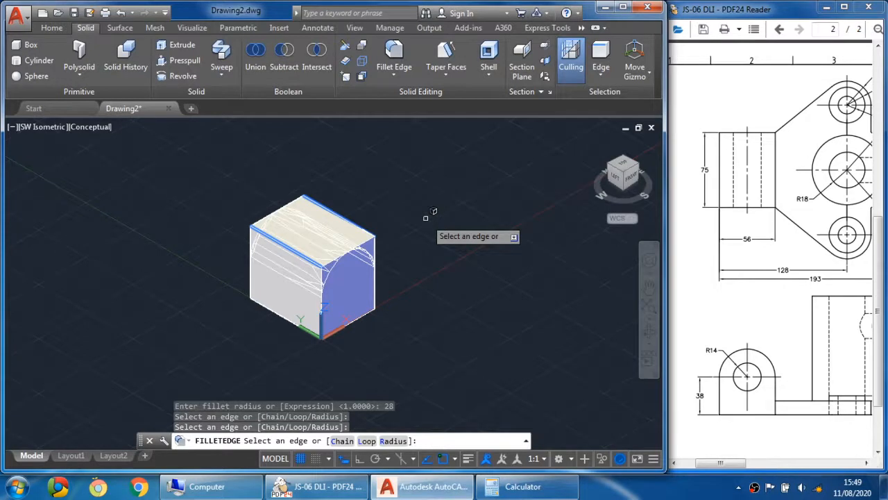
{"action": "key", "text": "Return"}
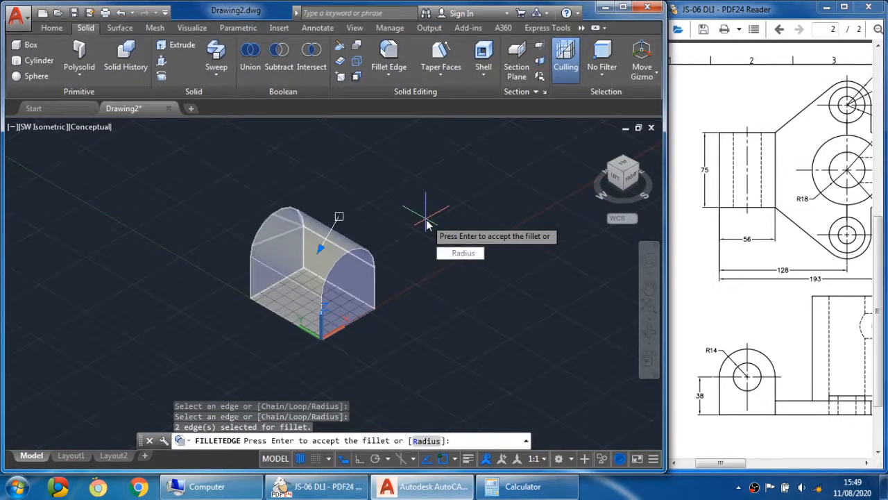
{"action": "key", "text": "Return"}
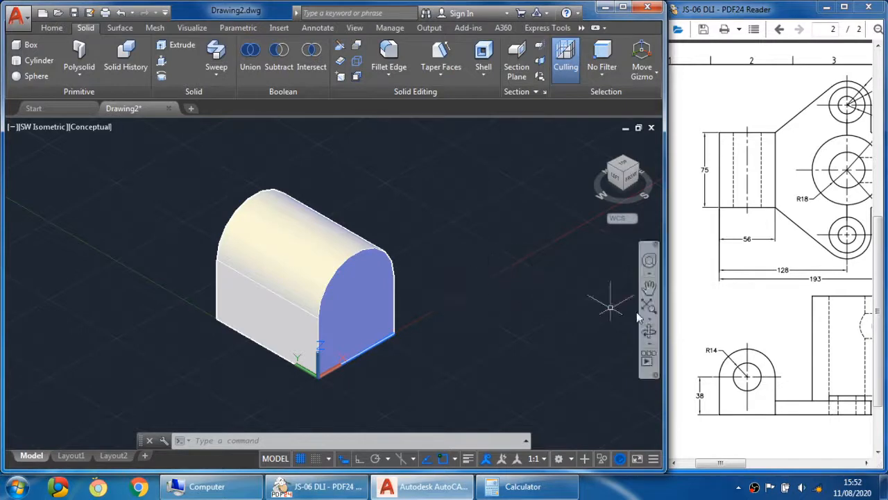
- Check the hole size in the PDF front view and draw a radius 14 circle on the block's front face, centred on the rounded top's arc
{"action": "left_click", "coordinate": [738, 400]}
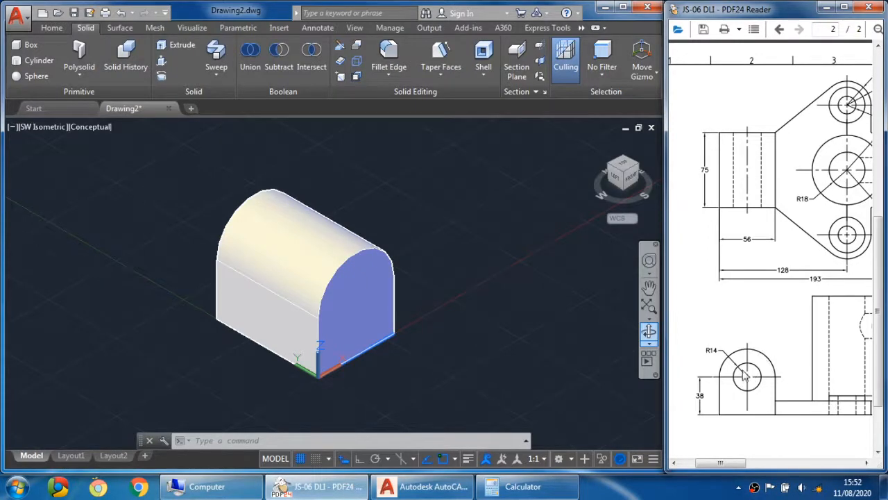
{"action": "left_click", "coordinate": [378, 189]}
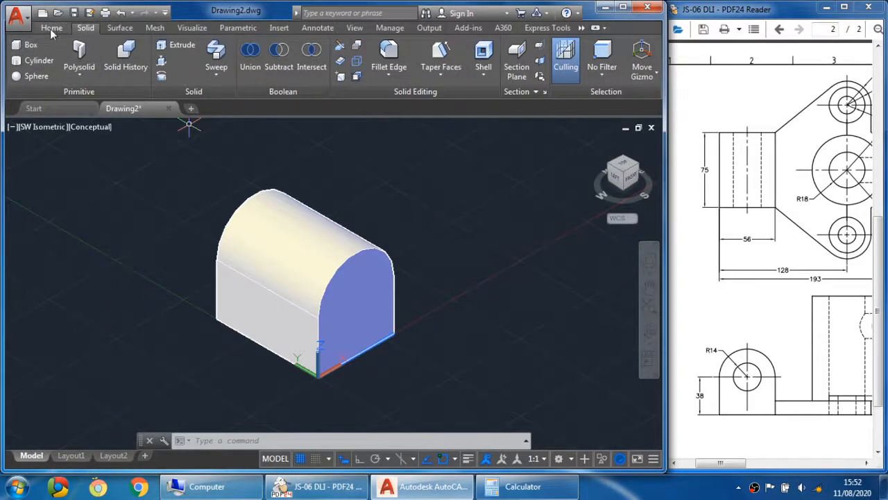
{"action": "left_click", "coordinate": [50, 29]}
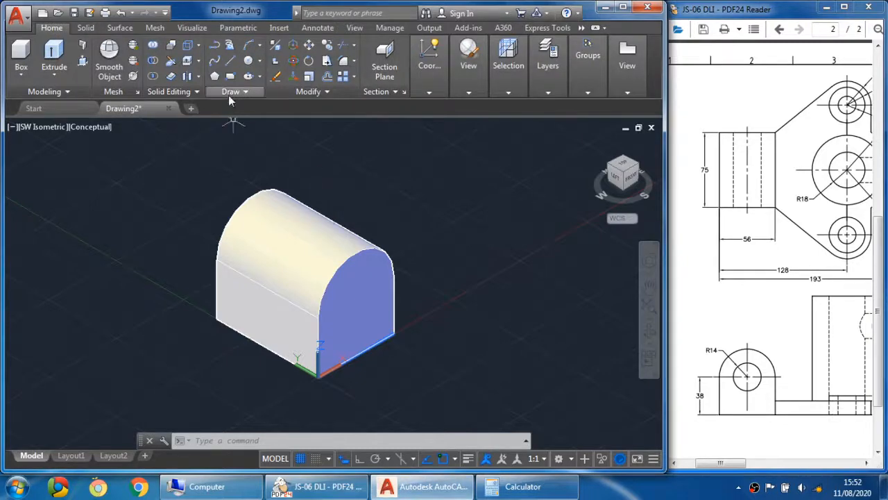
{"action": "left_click", "coordinate": [247, 61]}
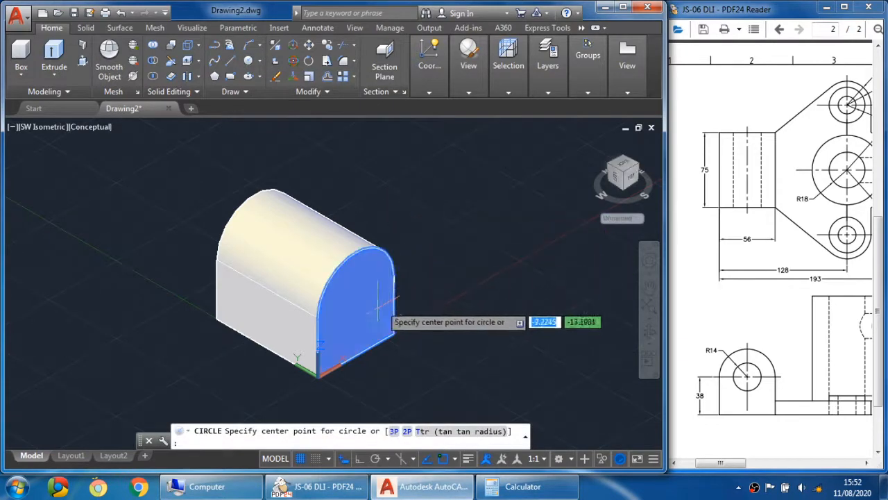
{"action": "scroll", "coordinate": [369, 314], "scroll_direction": "up", "scroll_amount": 2}
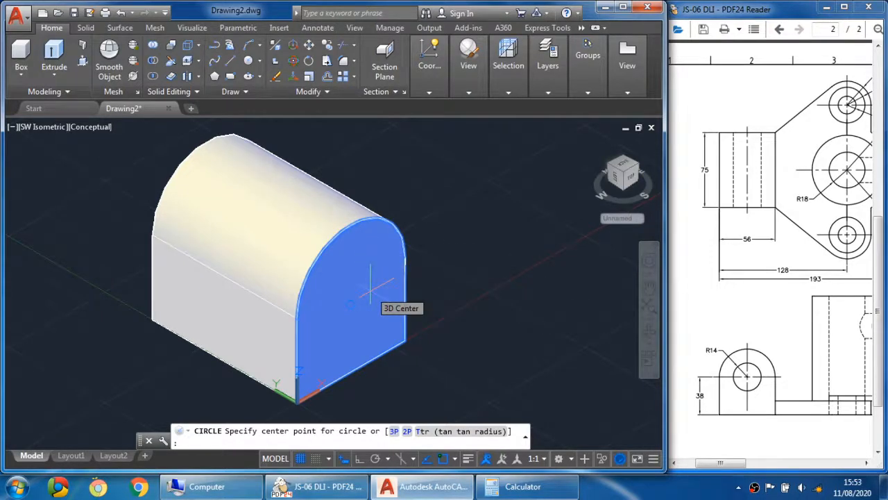
{"action": "right_click", "coordinate": [374, 289], "text": "shift"}
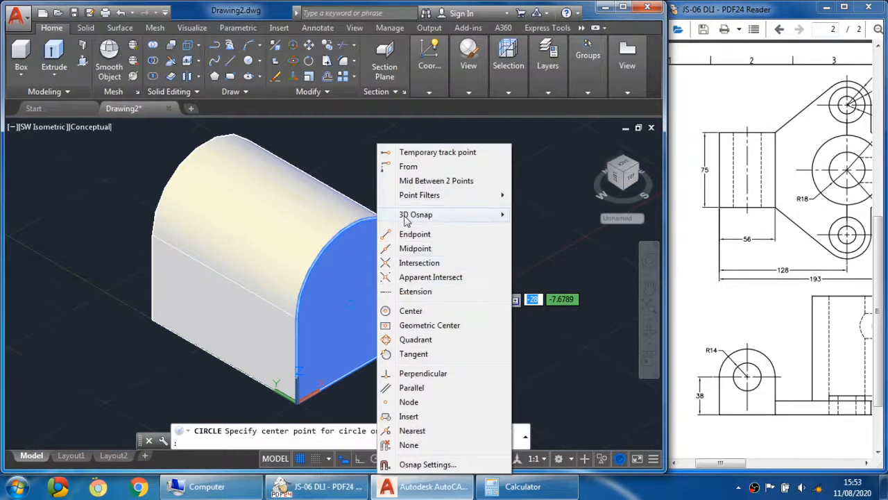
{"action": "left_click", "coordinate": [415, 317]}
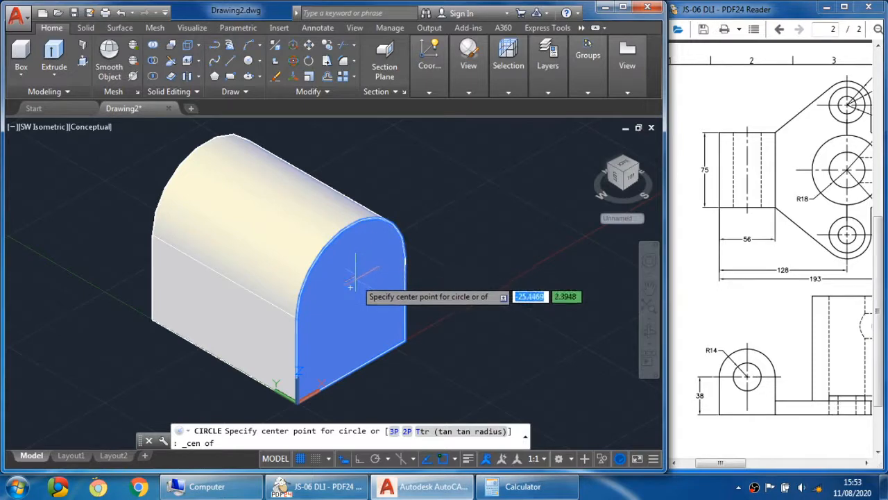
{"action": "left_click", "coordinate": [351, 289]}
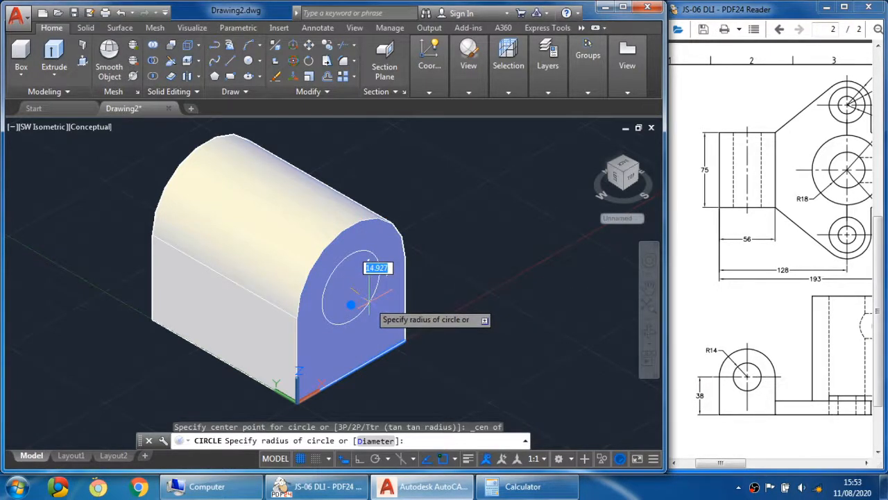
{"action": "type", "text": "14"}
{"action": "key", "text": "Return"}
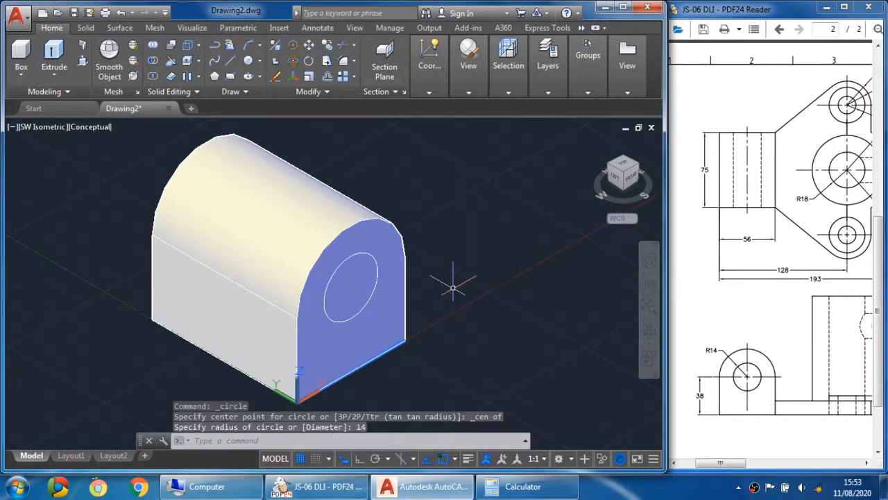
- Press-pull the circle back through the full length of the block to cut the hole, and inspect it
{"action": "middle_click_drag", "start_coordinate": [452, 286], "coordinate": [399, 295]}
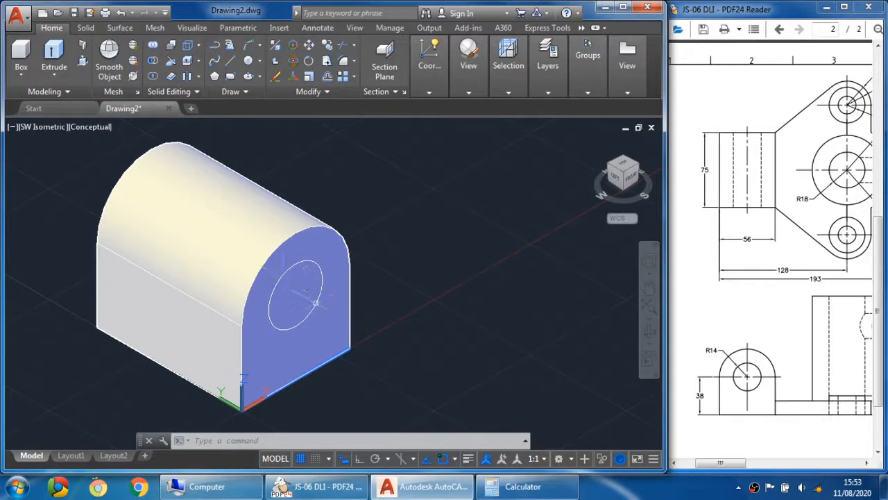
{"action": "left_click", "coordinate": [84, 62]}
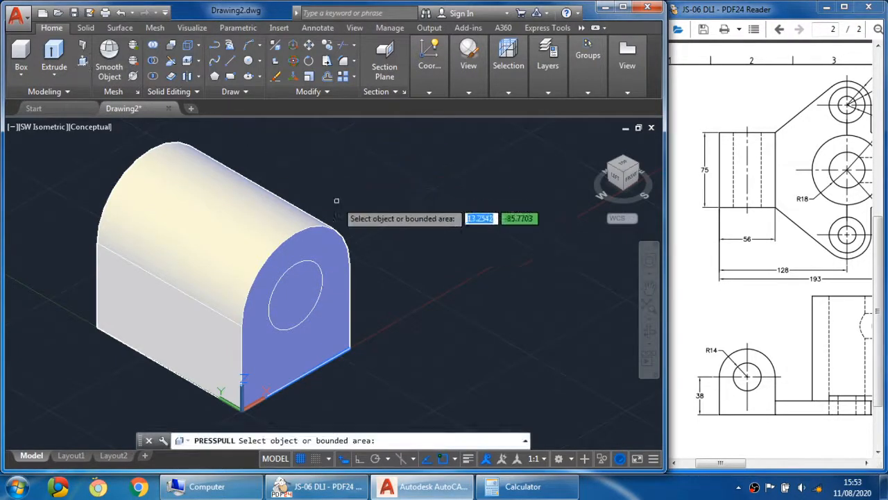
{"action": "left_click", "coordinate": [303, 295]}
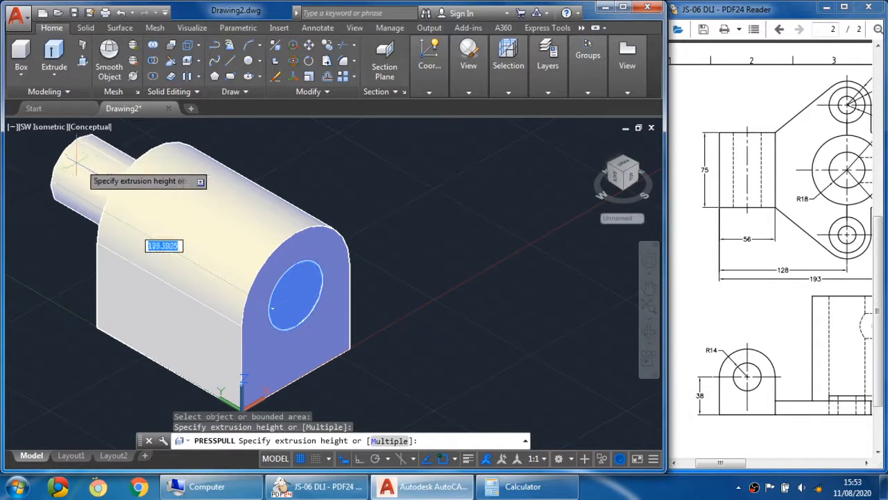
{"action": "left_click", "coordinate": [51, 150]}
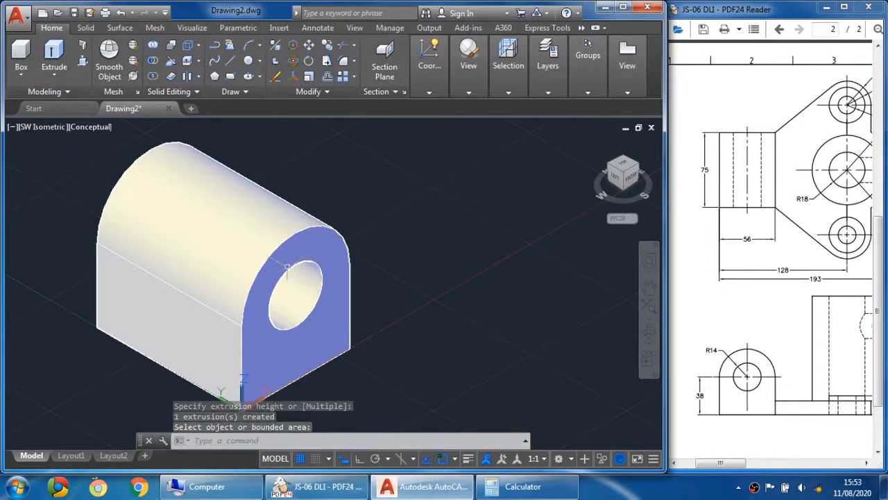
{"action": "middle_click_drag", "start_coordinate": [298, 274], "coordinate": [325, 304], "text": "shift"}
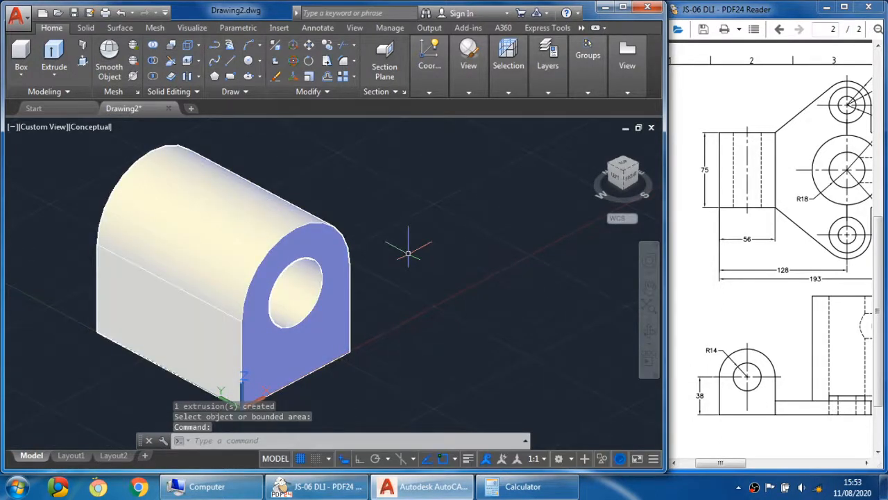
- Undo the press-pulled hole and the circle on the front face, back to the plain rounded block
{"action": "key", "text": "ctrl+z"}
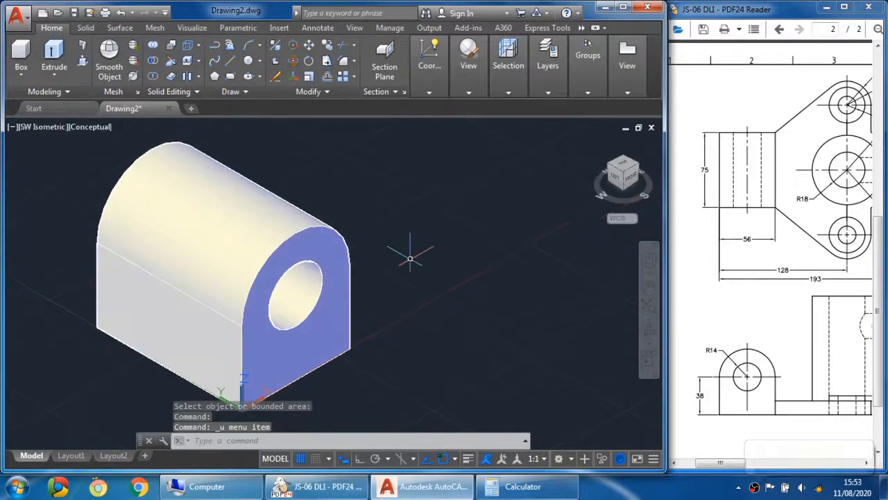
{"action": "key", "text": "ctrl+z"}
{"action": "key", "text": "ctrl+z"}
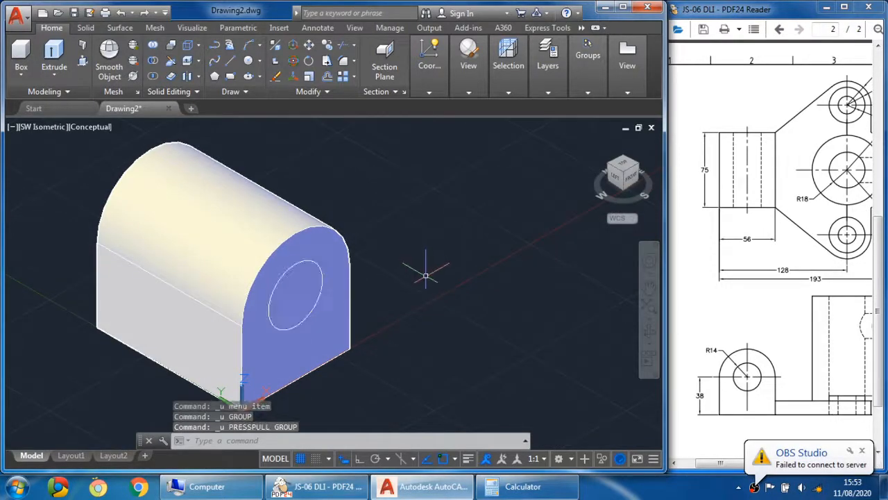
{"action": "key", "text": "ctrl+z"}
{"action": "key", "text": "ctrl+z"}
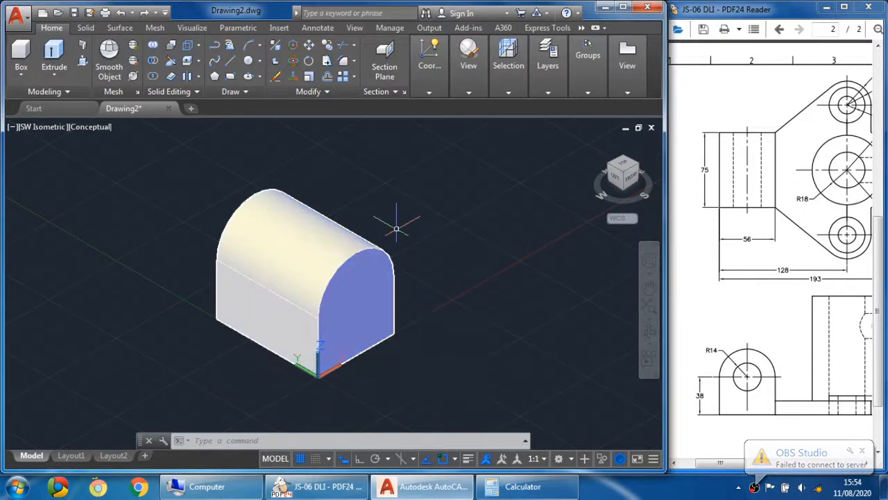
- Draw a centre-radius circle of radius 14 on the block's front face, concentric with the rounded top
{"action": "left_click", "coordinate": [261, 62]}
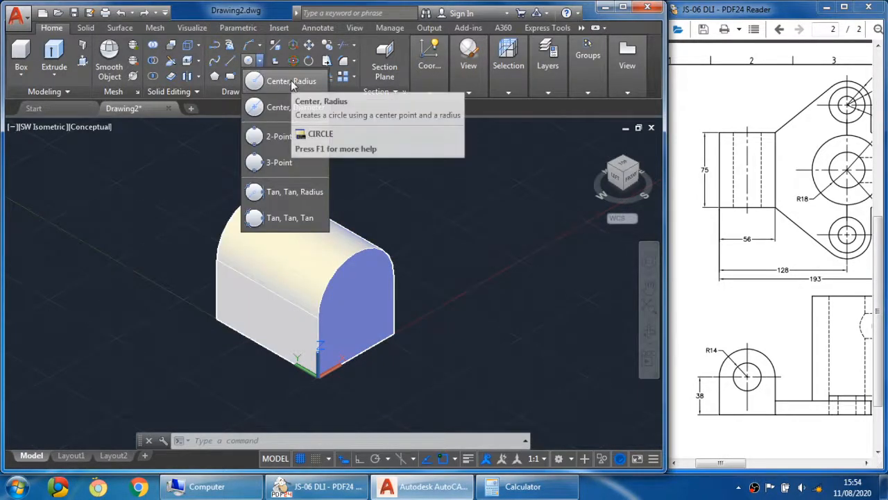
{"action": "left_click", "coordinate": [291, 81]}
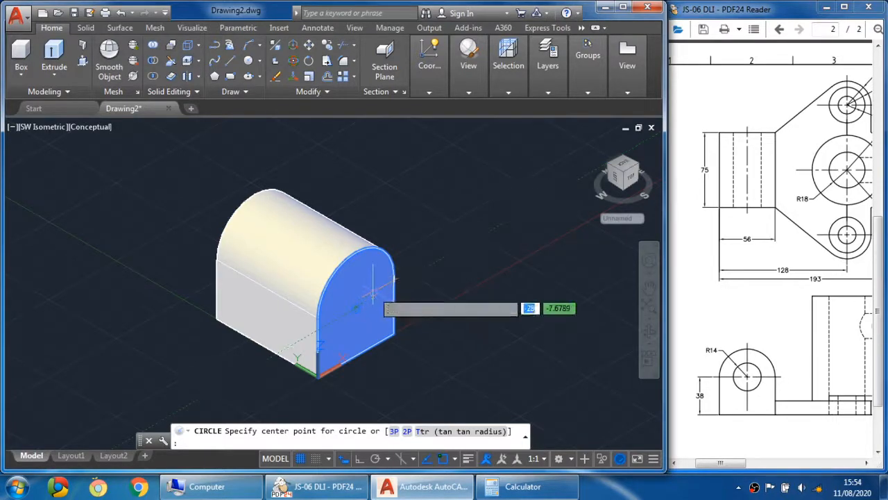
{"action": "right_click", "coordinate": [374, 297], "text": "shift"}
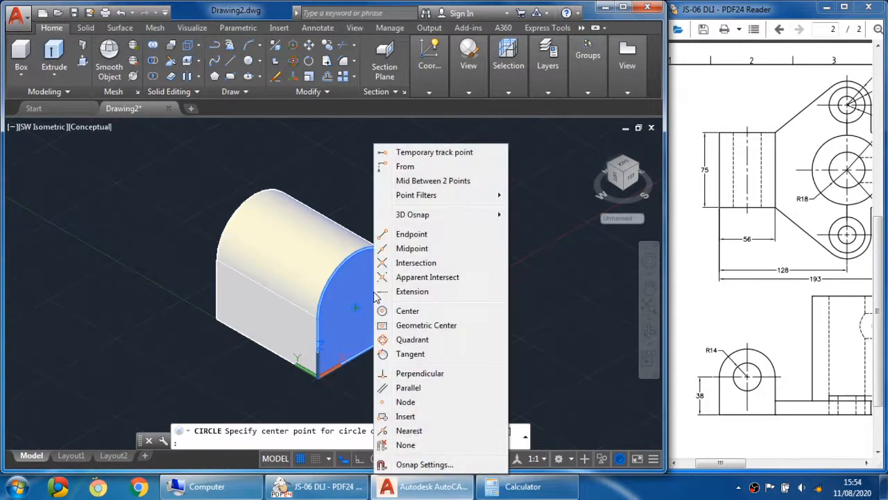
{"action": "left_click", "coordinate": [402, 312]}
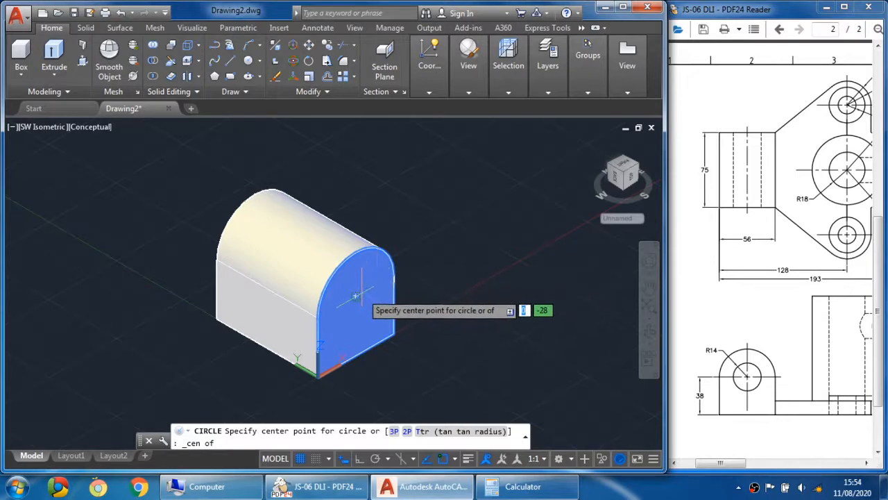
{"action": "left_click", "coordinate": [355, 297]}
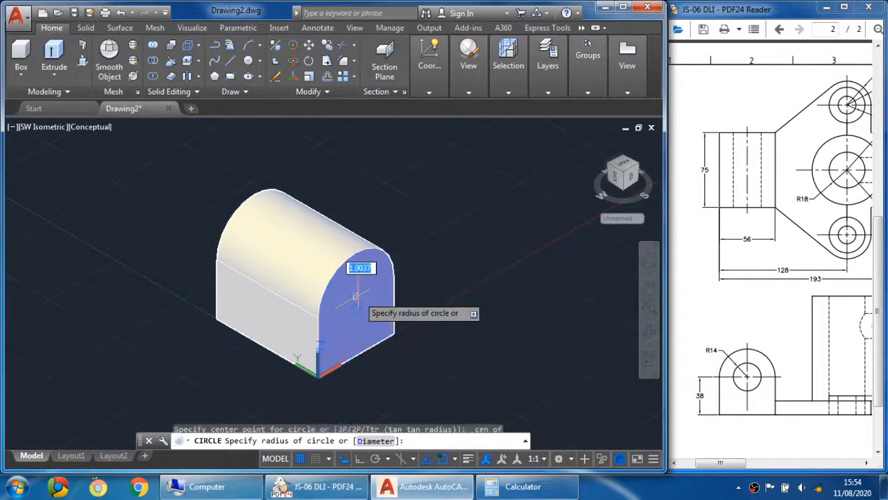
{"action": "type", "text": "14"}
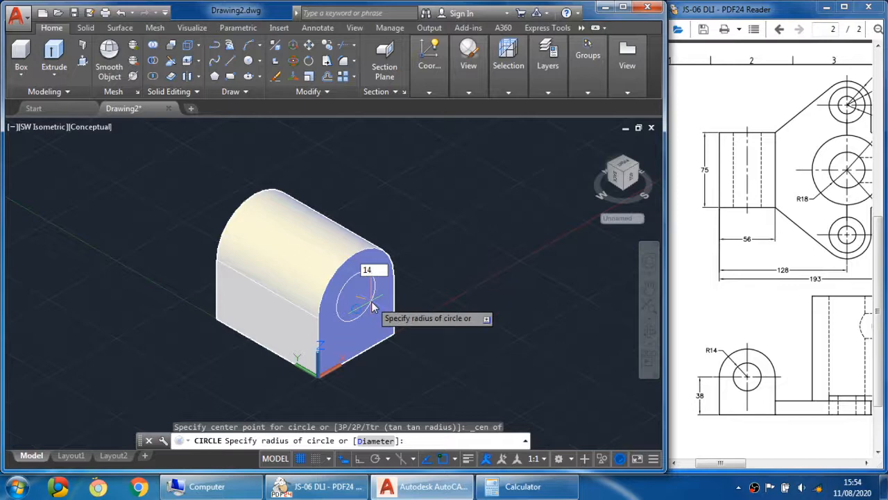
{"action": "key", "text": "Return"}
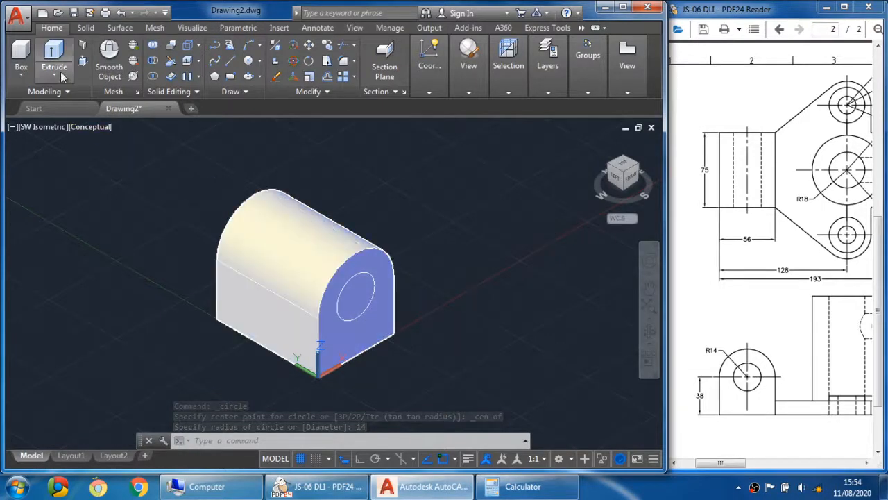
- Press-pull the front-face circle backwards past the block's rear face to cut a through hole
{"action": "left_click", "coordinate": [83, 60]}
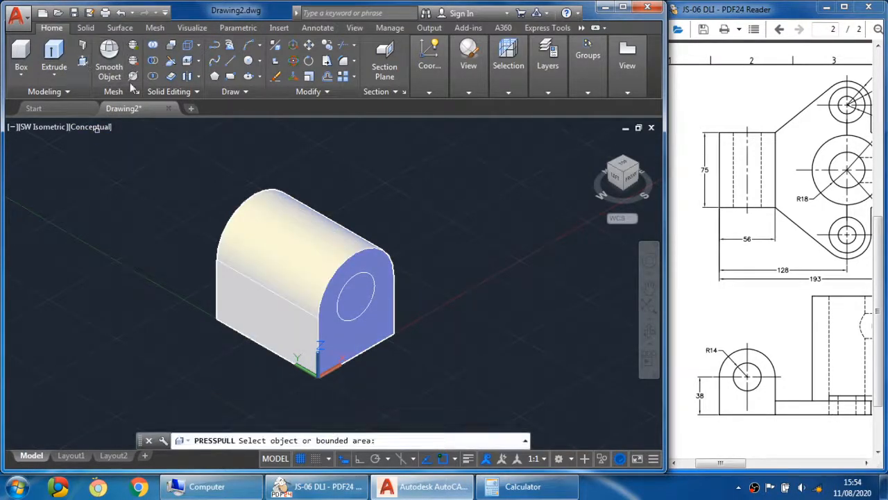
{"action": "left_click", "coordinate": [358, 294]}
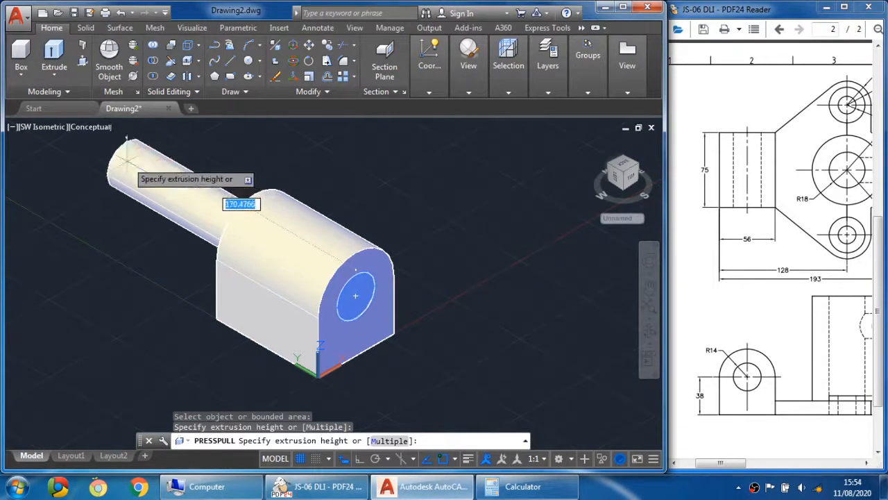
{"action": "left_click", "coordinate": [128, 154]}
{"action": "key", "text": "Return"}
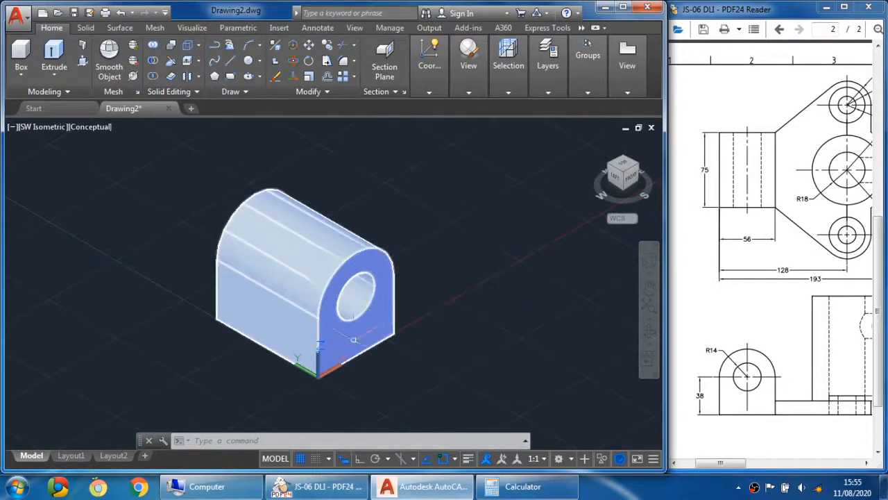
- Undo the through hole and its radius 14 circle
{"action": "middle_click_drag", "start_coordinate": [354, 340], "coordinate": [343, 340]}
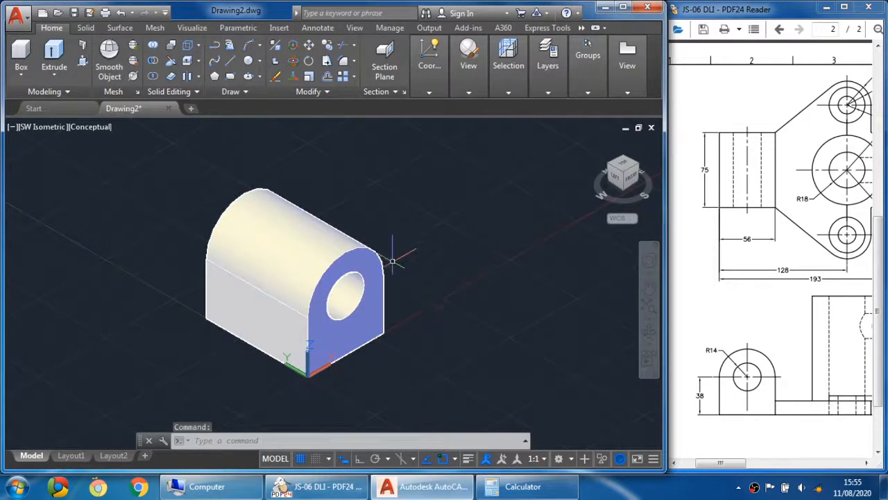
{"action": "middle_click_drag", "start_coordinate": [423, 302], "coordinate": [433, 303]}
{"action": "key", "text": "ctrl+z"}
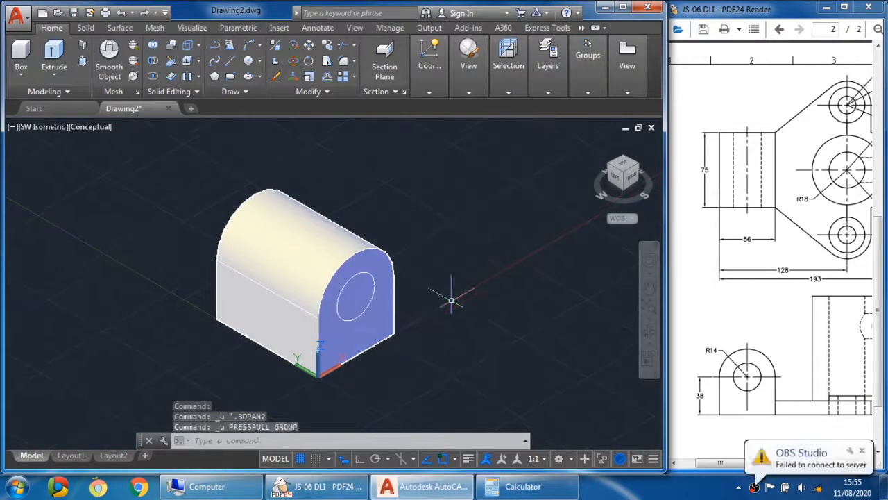
{"action": "key", "text": "ctrl+z"}
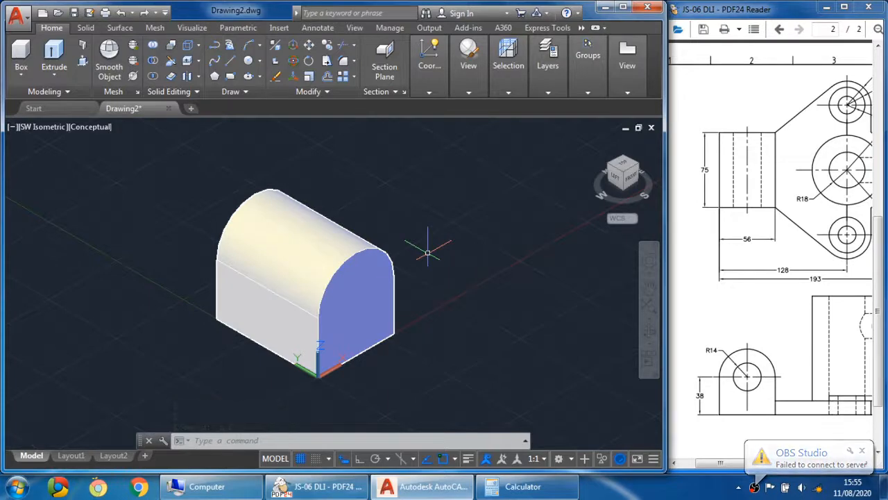
- Create a solid cylinder of radius 14 and height 75 in the empty space beside the rounded block
{"action": "middle_click_drag", "start_coordinate": [427, 253], "coordinate": [392, 255]}
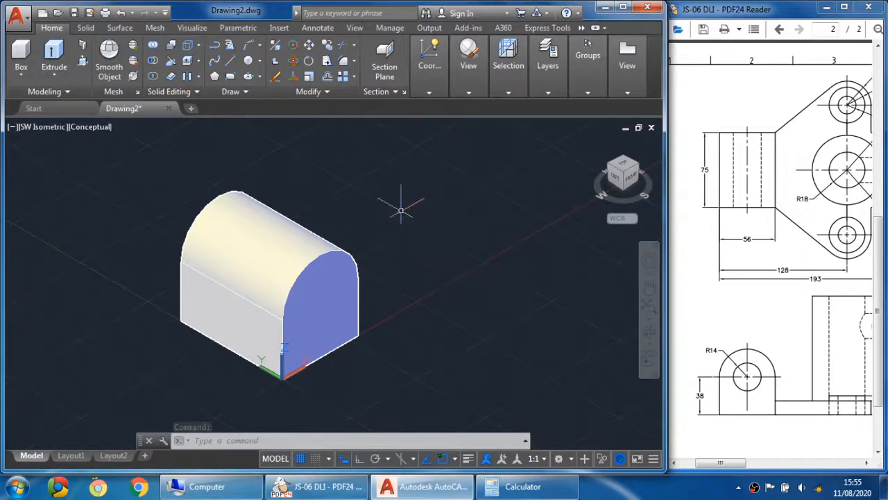
{"action": "left_click", "coordinate": [22, 76]}
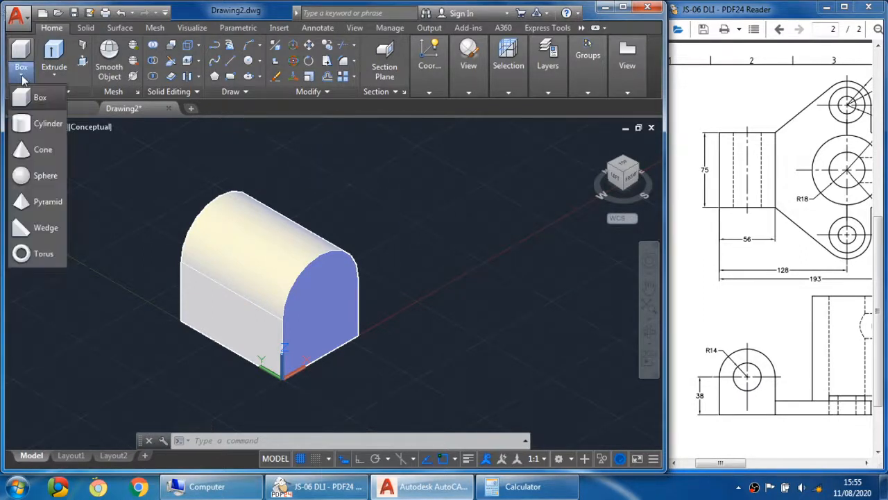
{"action": "left_click", "coordinate": [43, 124]}
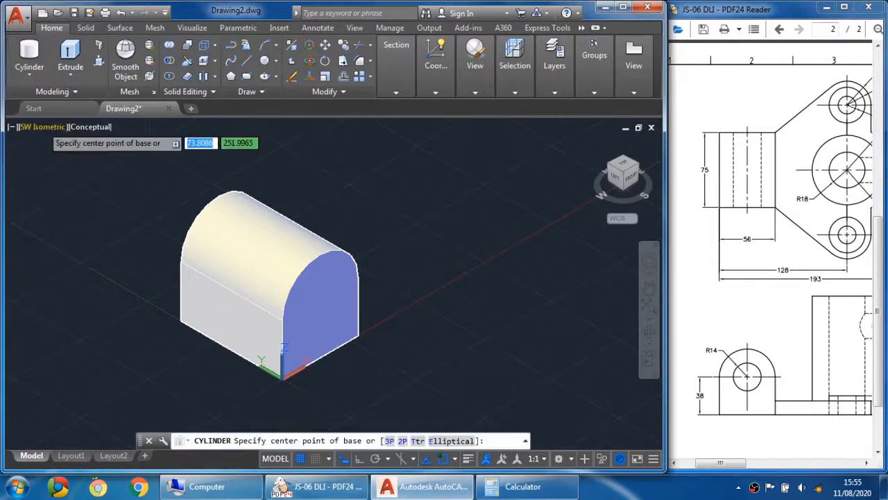
{"action": "middle_click_drag", "start_coordinate": [304, 185], "coordinate": [261, 197]}
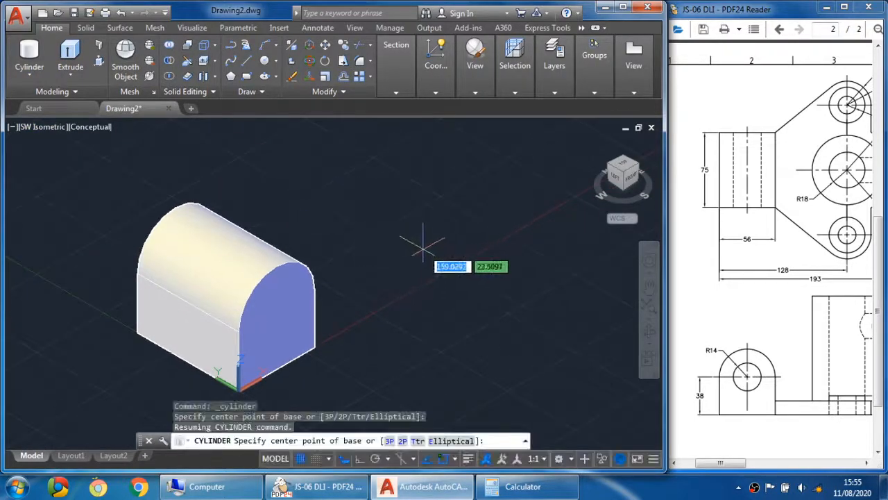
{"action": "left_click", "coordinate": [415, 242]}
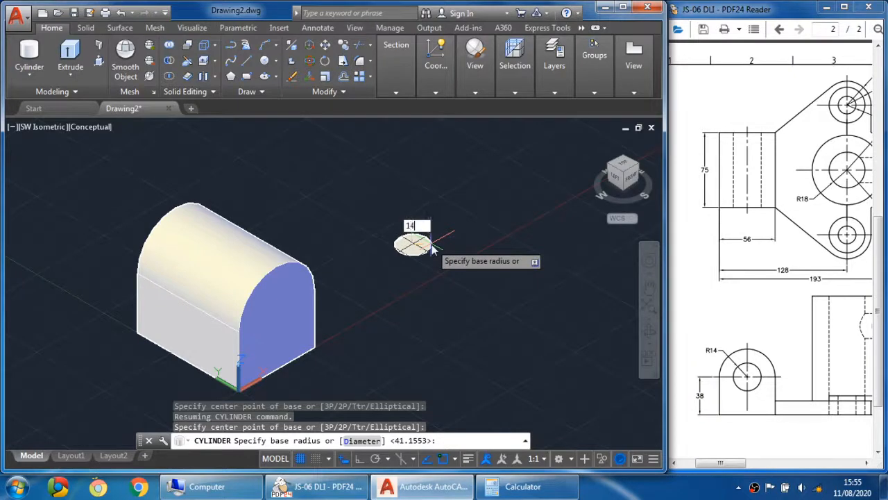
{"action": "type", "text": "14"}
{"action": "key", "text": "Return"}
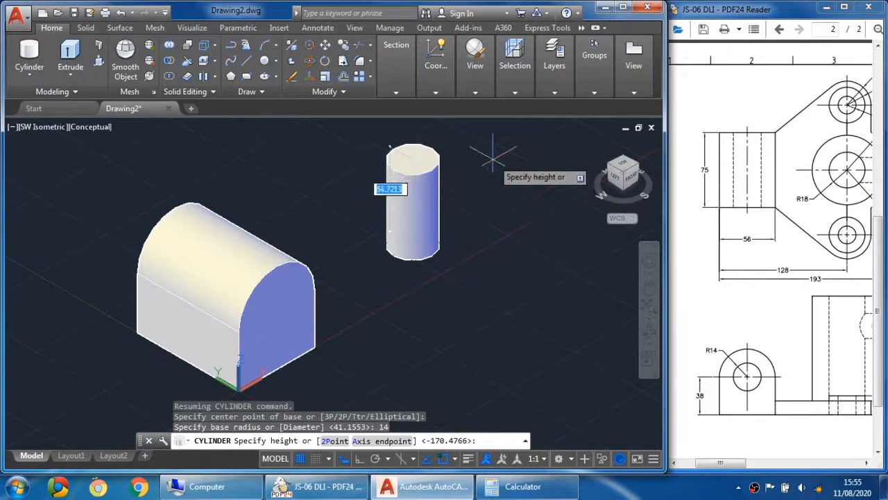
{"action": "key", "text": "Return"}
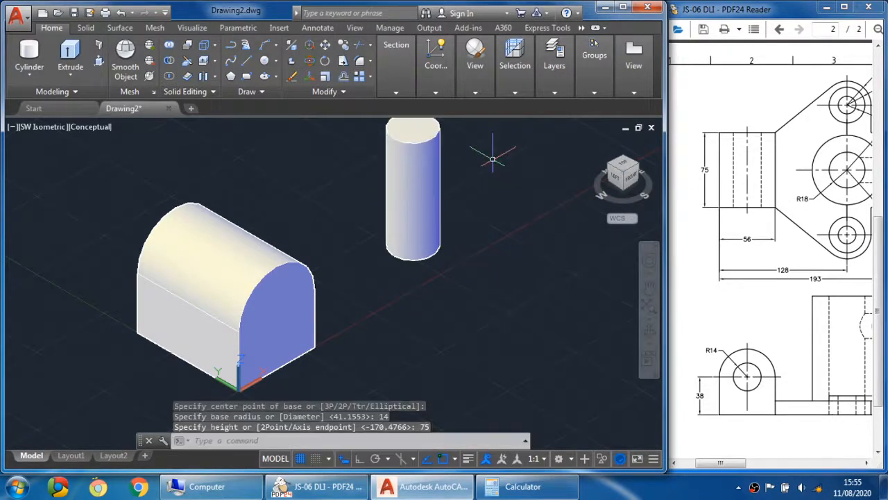
- With Ortho on, 3D-rotate the upright cylinder 90° about the X axis so it lies parallel to the block's length
{"action": "middle_click_drag", "start_coordinate": [479, 213], "coordinate": [474, 238]}
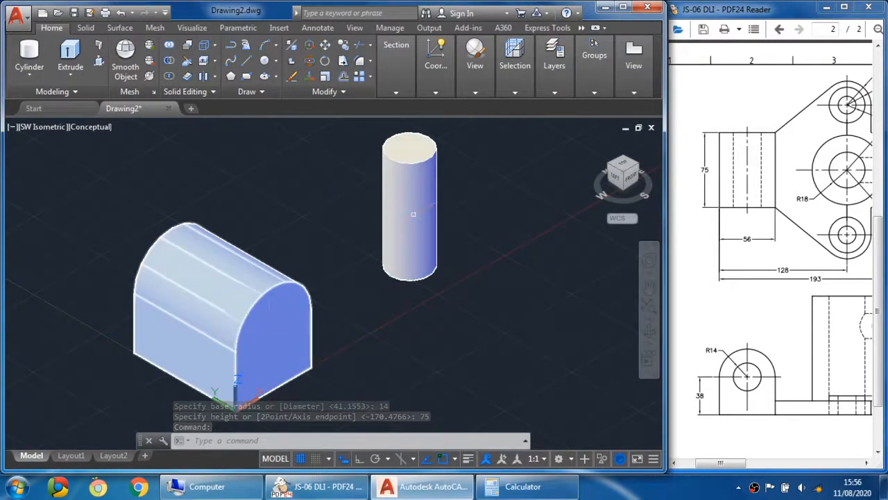
{"action": "mouse_move", "coordinate": [418, 198]}
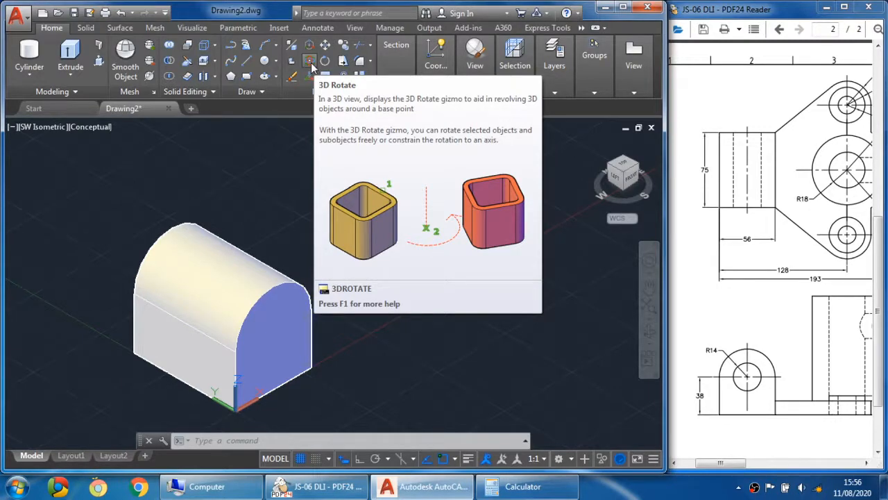
{"action": "left_click", "coordinate": [311, 60]}
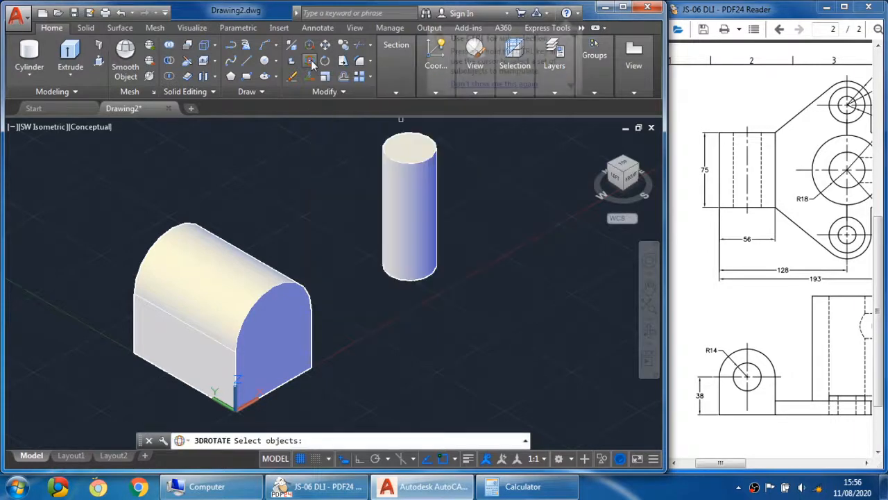
{"action": "left_click", "coordinate": [415, 202]}
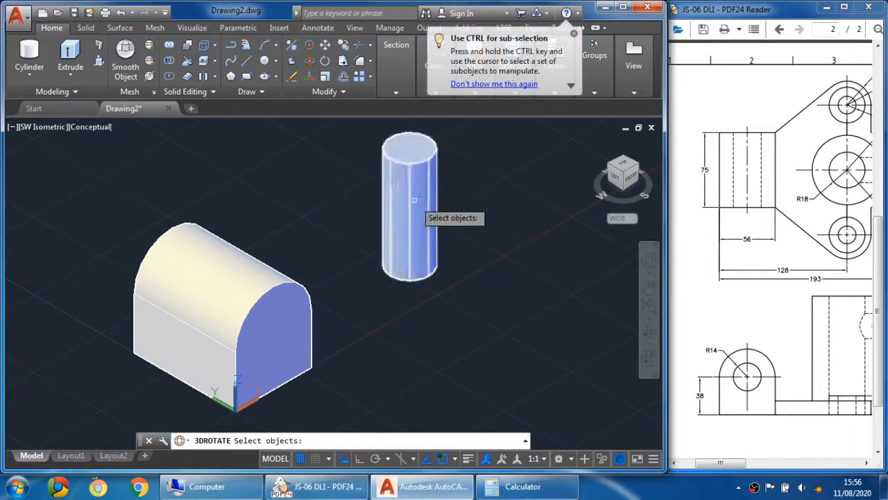
{"action": "left_click", "coordinate": [419, 205]}
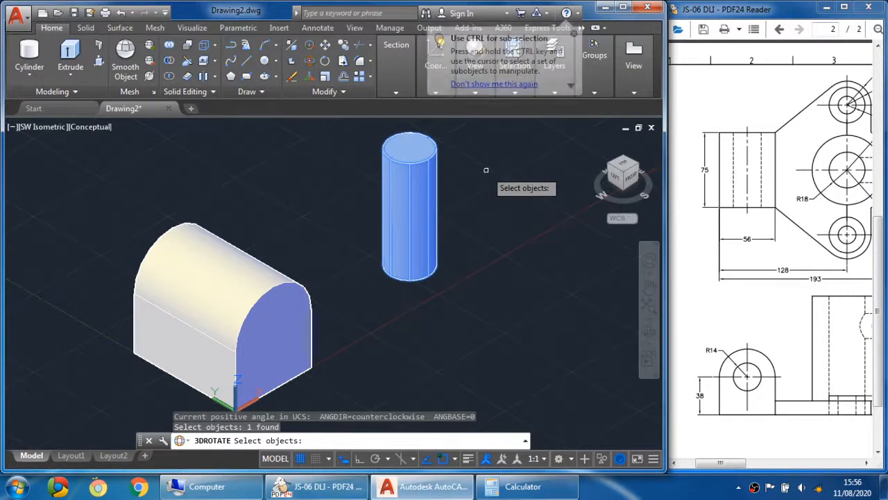
{"action": "key", "text": "Return"}
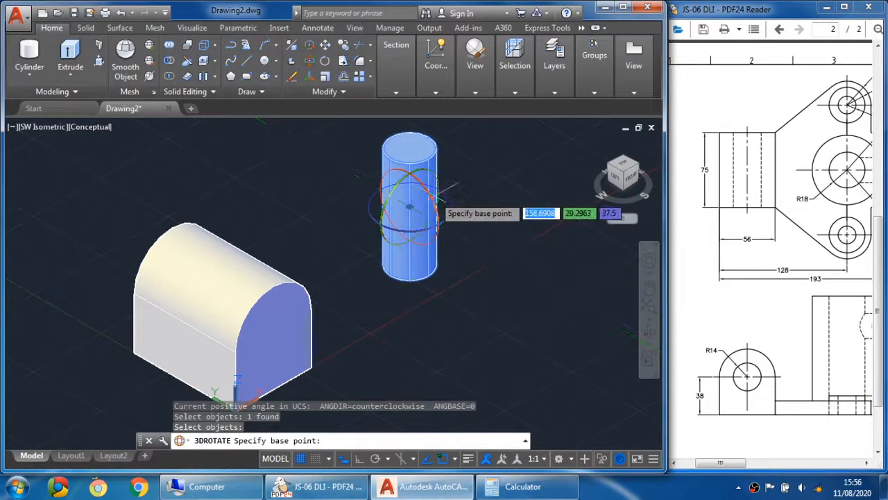
{"action": "scroll", "coordinate": [410, 206], "scroll_direction": "up", "scroll_amount": 2}
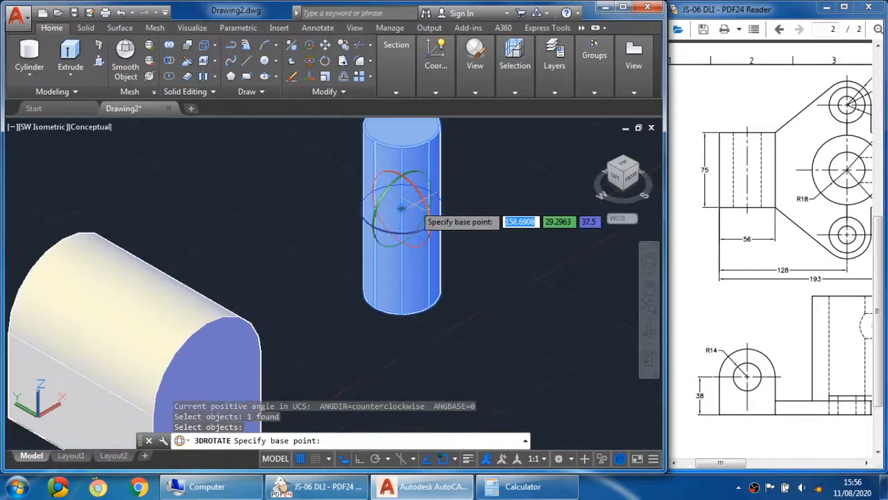
{"action": "left_click", "coordinate": [424, 201]}
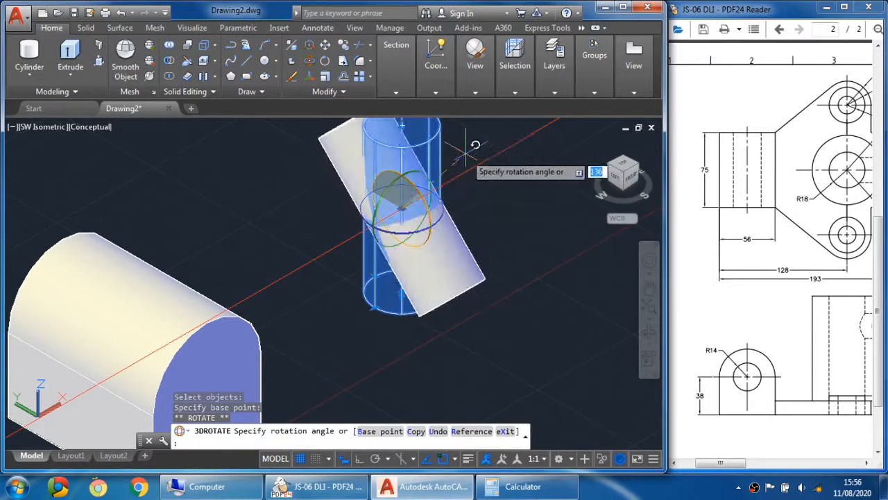
{"action": "middle_click_drag", "start_coordinate": [457, 146], "coordinate": [479, 188]}
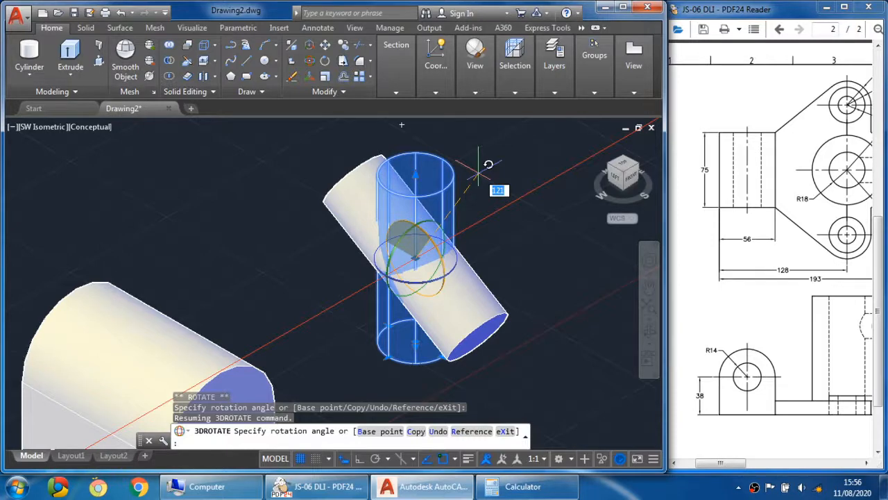
{"action": "key", "text": "F8"}
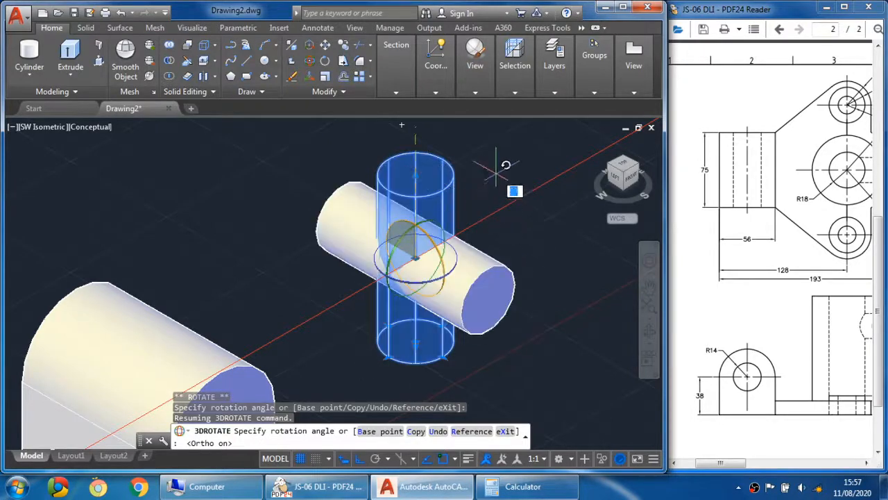
{"action": "middle_click_drag", "start_coordinate": [490, 176], "coordinate": [490, 218]}
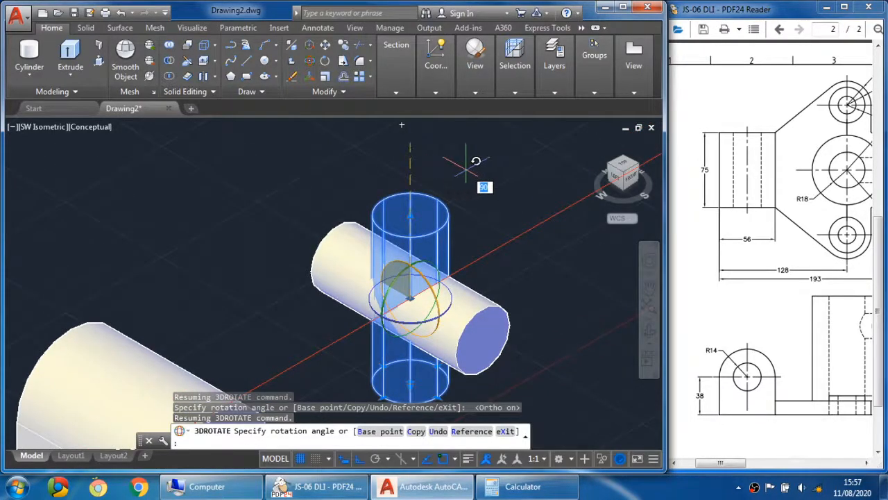
{"action": "left_click", "coordinate": [442, 160]}
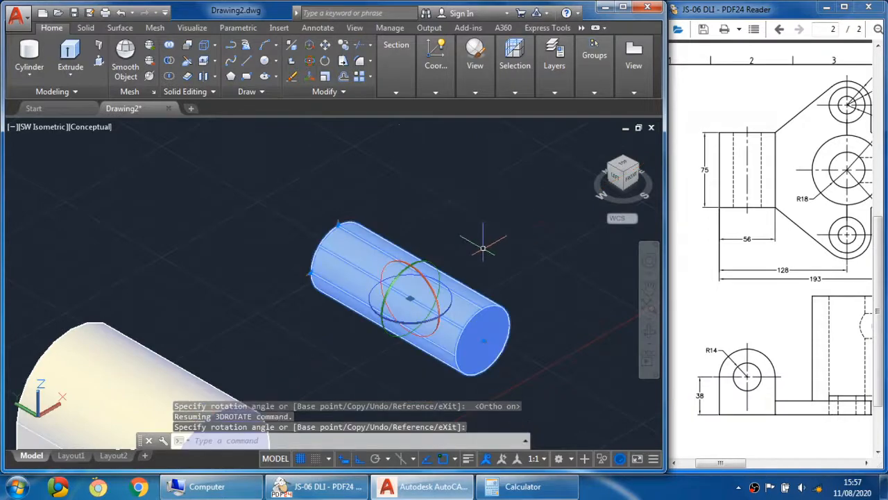
{"action": "scroll", "coordinate": [483, 247], "scroll_direction": "down", "scroll_amount": 2}
{"action": "middle_click_drag", "start_coordinate": [484, 244], "coordinate": [465, 200]}
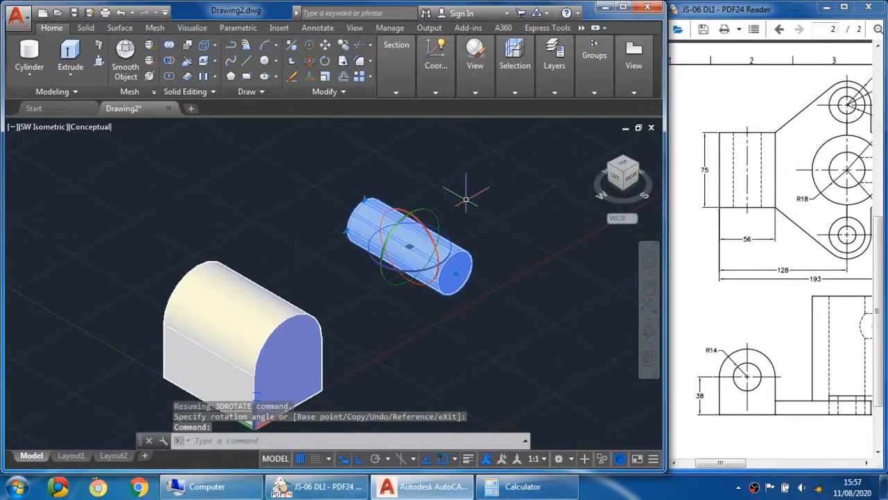
{"action": "key", "text": "Escape"}
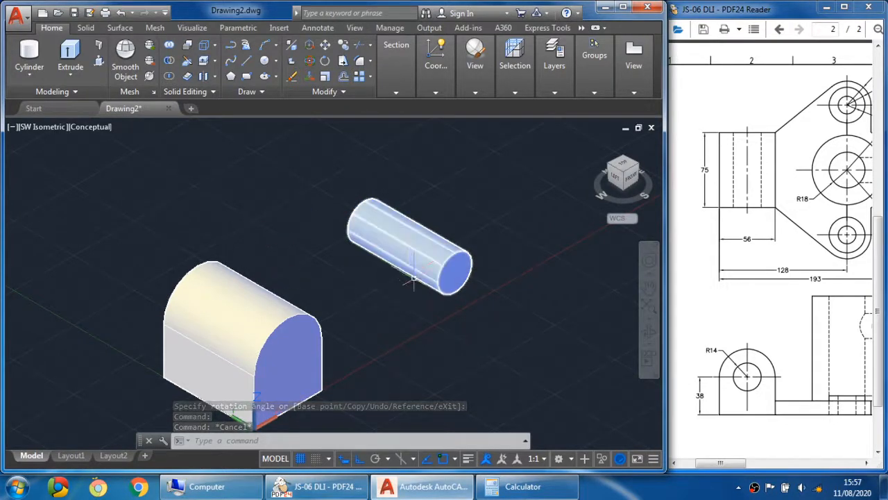
- With Ortho off, move the cylinder from its front-face centre to the centre of the rounded top's arc on the block's front face
{"action": "mouse_move", "coordinate": [408, 277]}
{"action": "middle_mouse_down", "text": "shift"}
{"action": "mouse_move", "coordinate": [398, 290]}
{"action": "mouse_move", "coordinate": [359, 254]}
{"action": "mouse_move", "coordinate": [358, 234]}
{"action": "mouse_move", "coordinate": [417, 268]}
{"action": "mouse_move", "coordinate": [414, 286]}
{"action": "middle_mouse_up", "text": "shift"}
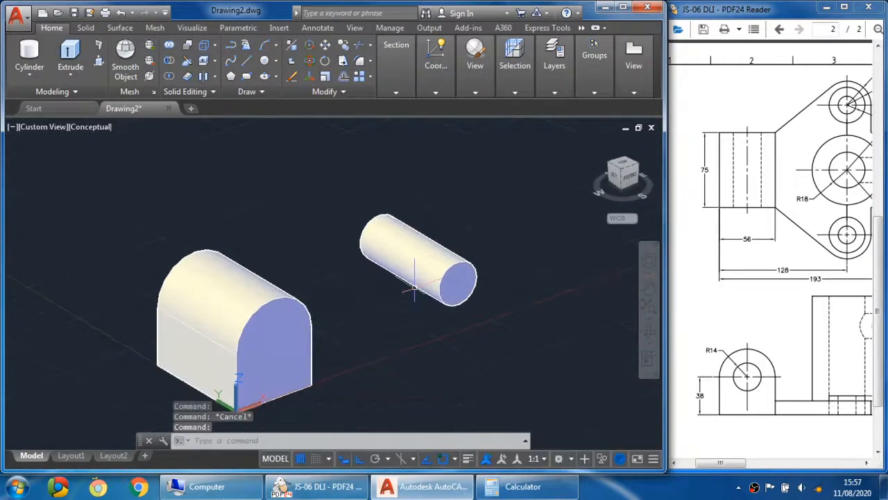
{"action": "scroll", "coordinate": [419, 284], "scroll_direction": "up", "scroll_amount": 3}
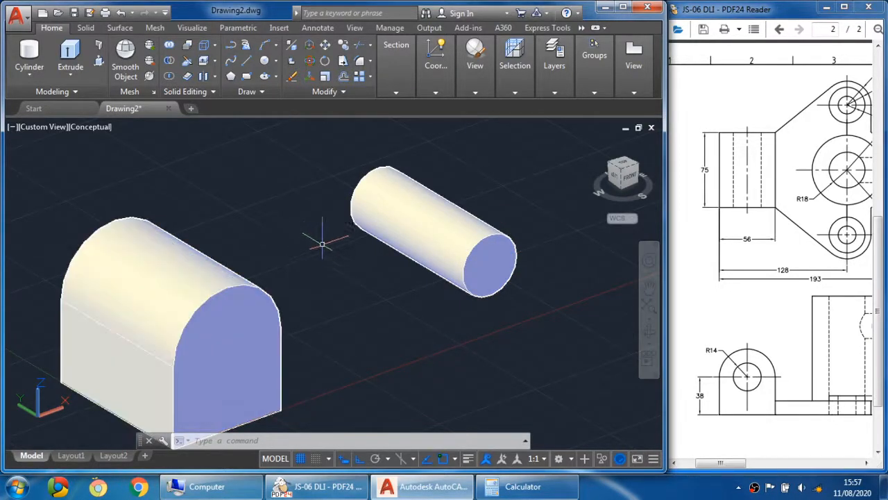
{"action": "left_click", "coordinate": [326, 46]}
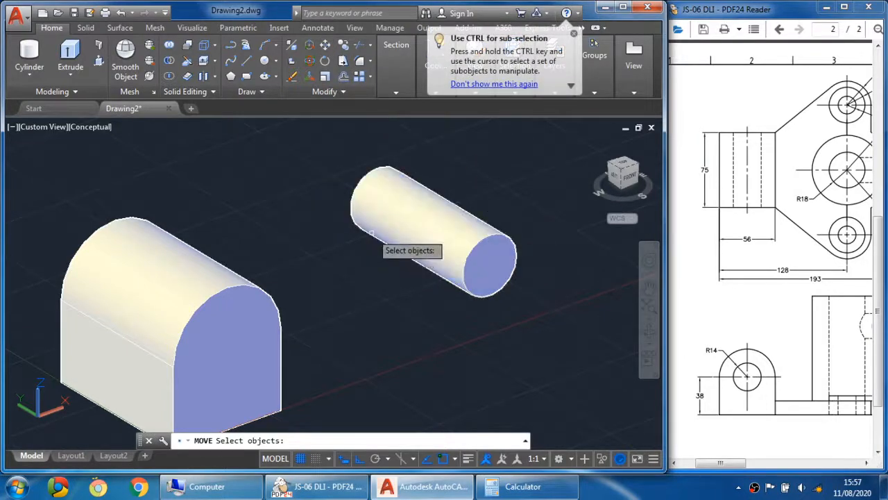
{"action": "left_click", "coordinate": [451, 231]}
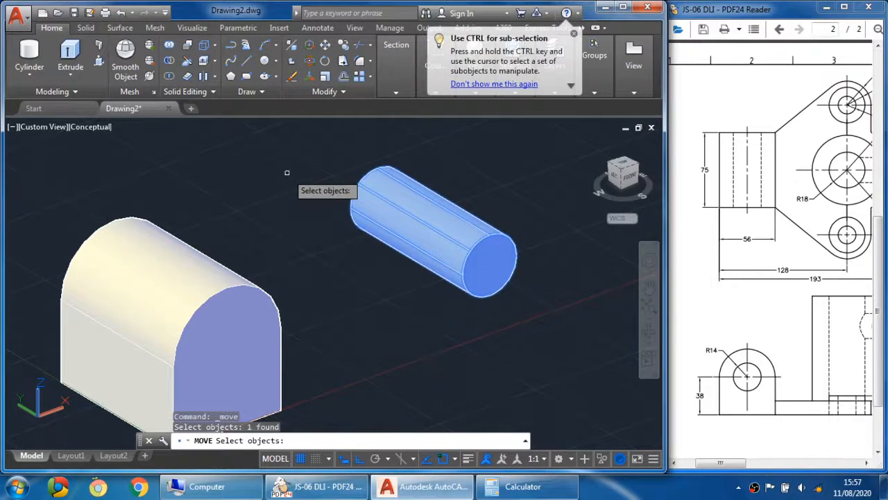
{"action": "key", "text": "Return"}
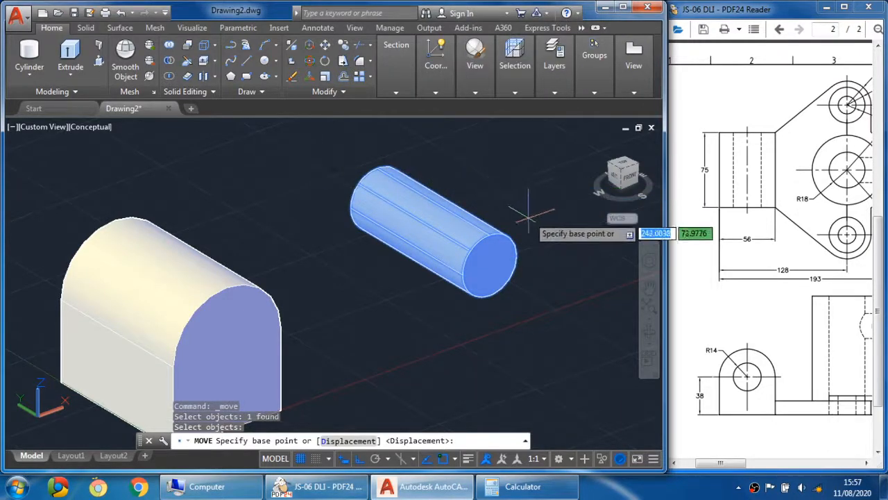
{"action": "scroll", "coordinate": [479, 290], "scroll_direction": "up", "scroll_amount": 2}
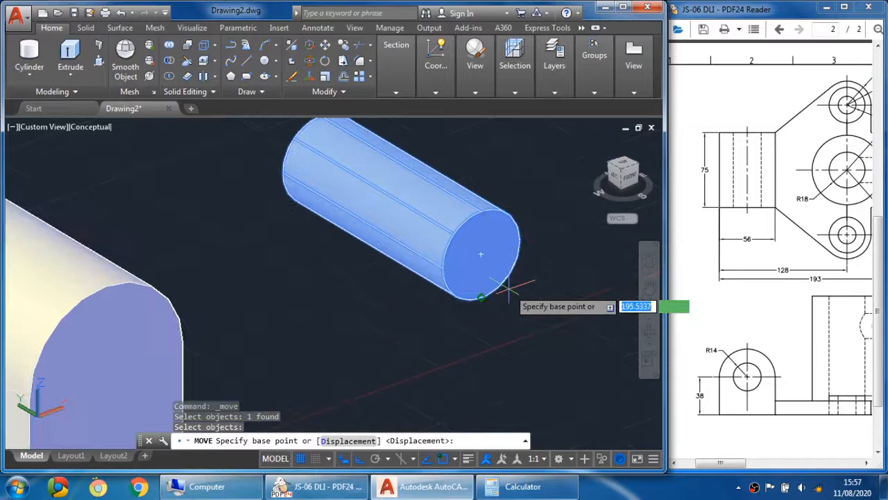
{"action": "left_click", "coordinate": [479, 253]}
{"action": "scroll", "coordinate": [486, 243], "scroll_direction": "down", "scroll_amount": 3}
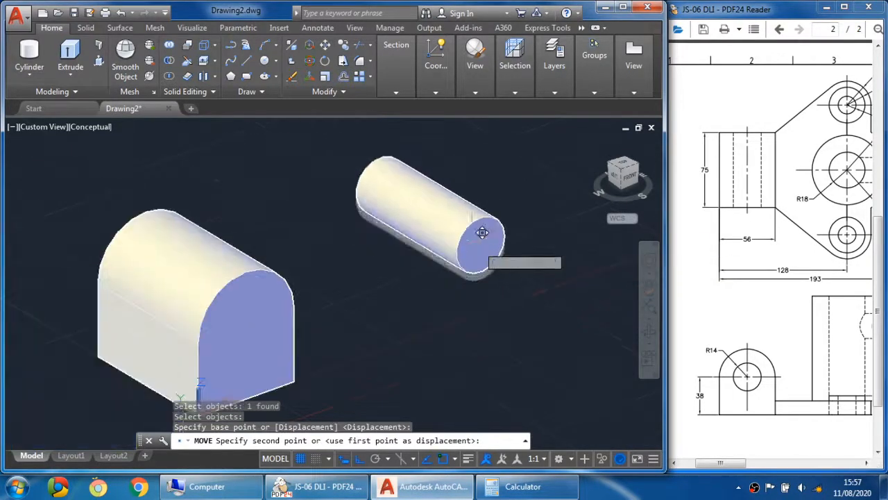
{"action": "key", "text": "F8"}
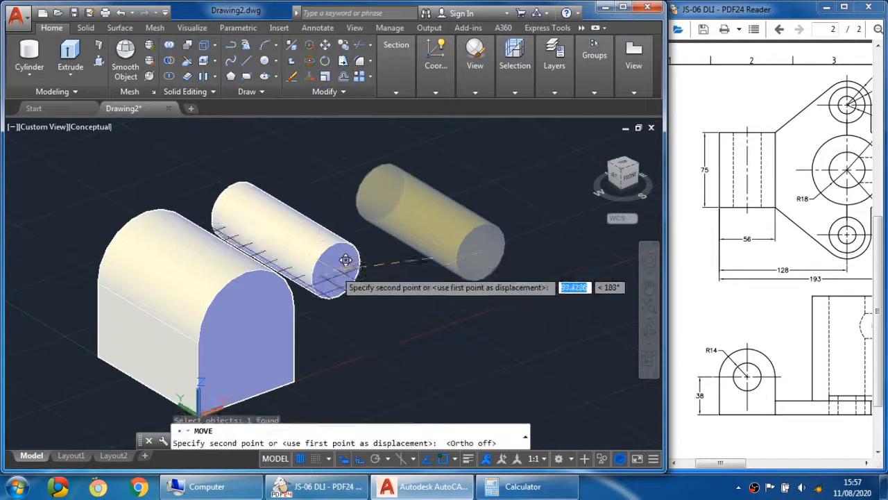
{"action": "scroll", "coordinate": [317, 268], "scroll_direction": "up", "scroll_amount": 3}
{"action": "middle_click_drag", "start_coordinate": [302, 256], "coordinate": [413, 218]}
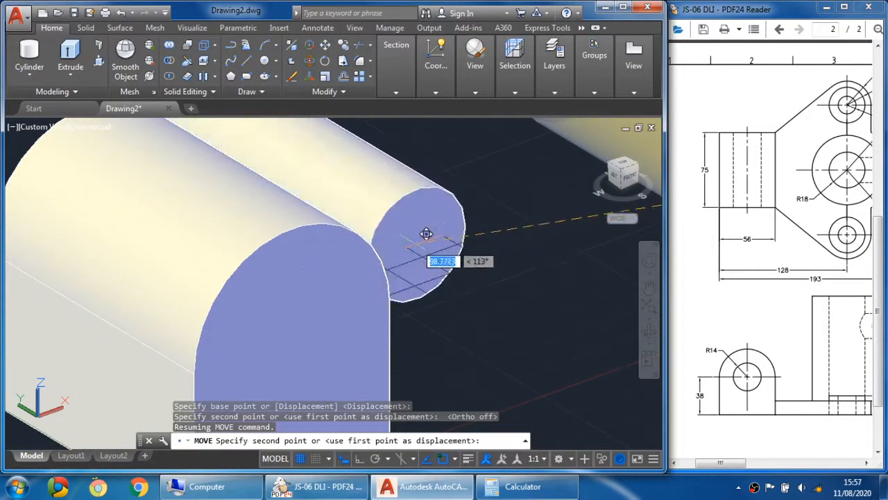
{"action": "right_click", "coordinate": [451, 226], "text": "shift"}
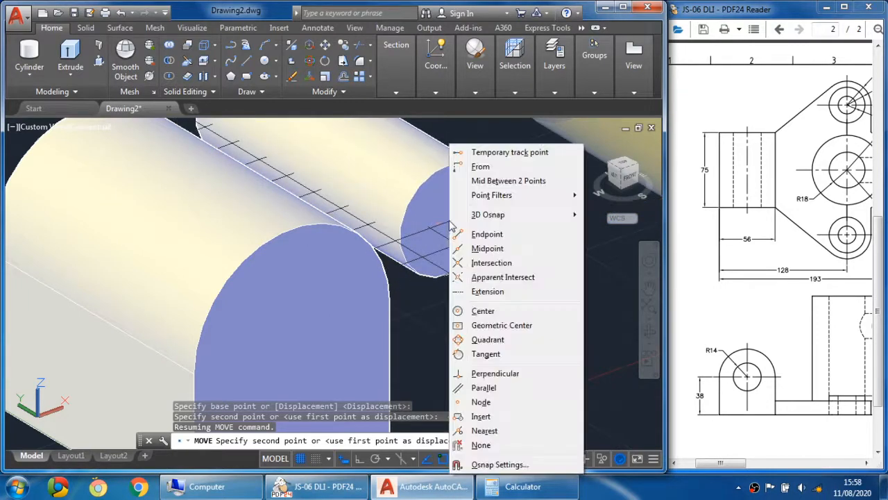
{"action": "left_click", "coordinate": [486, 311]}
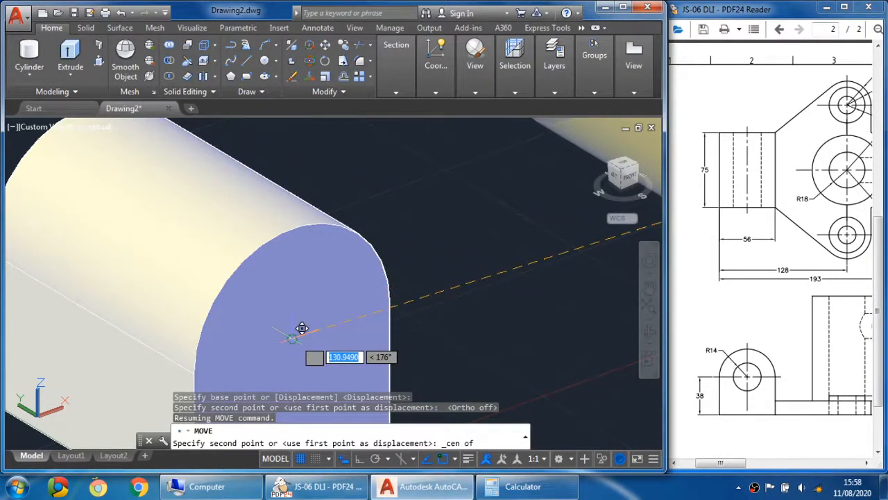
{"action": "left_click", "coordinate": [302, 329]}
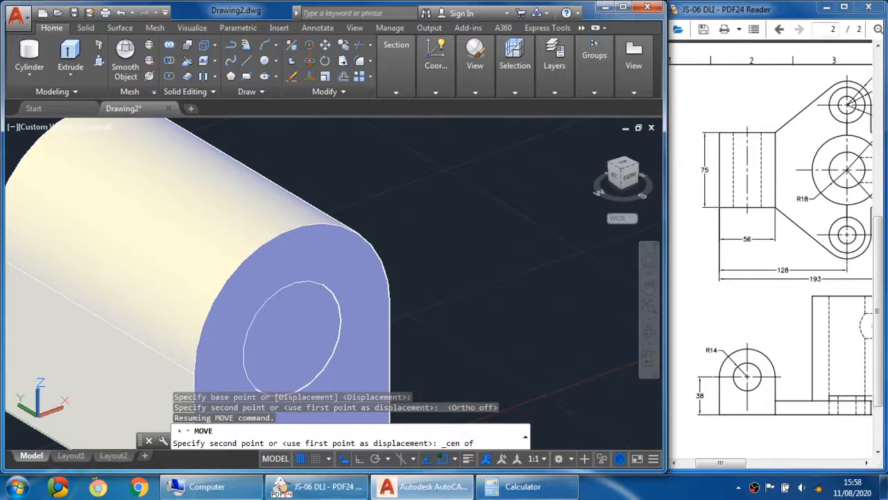
{"action": "scroll", "coordinate": [297, 338], "scroll_direction": "down", "scroll_amount": 2}
{"action": "mouse_move", "coordinate": [390, 240]}
{"action": "middle_mouse_down"}
{"action": "mouse_move", "coordinate": [410, 236]}
{"action": "mouse_move", "coordinate": [369, 254]}
{"action": "mouse_move", "coordinate": [506, 259]}
{"action": "mouse_move", "coordinate": [421, 278]}
{"action": "mouse_move", "coordinate": [348, 268]}
{"action": "mouse_move", "coordinate": [393, 224]}
{"action": "mouse_move", "coordinate": [396, 240]}
{"action": "mouse_move", "coordinate": [401, 228]}
{"action": "middle_mouse_up"}
{"action": "left_click", "coordinate": [307, 283]}
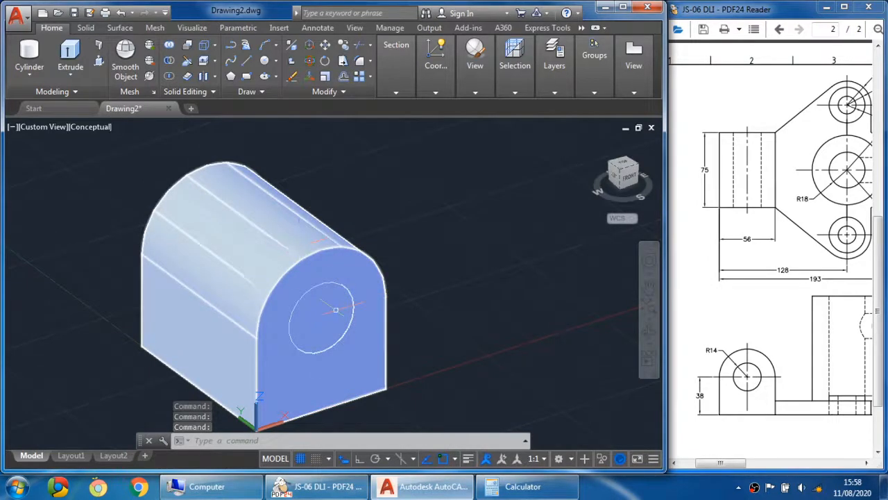
{"action": "key", "text": "Escape"}
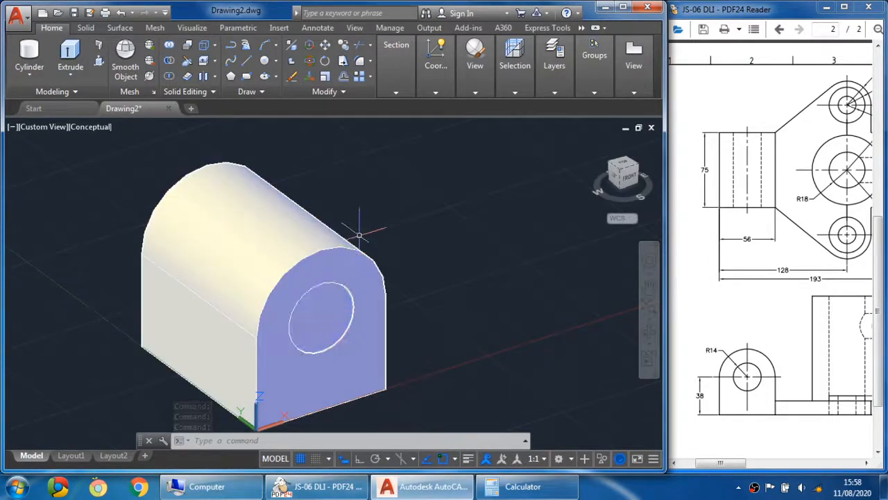
- Subtract the radius 14 cylinder from the rounded block to cut the through hole
{"action": "left_click", "coordinate": [86, 28]}
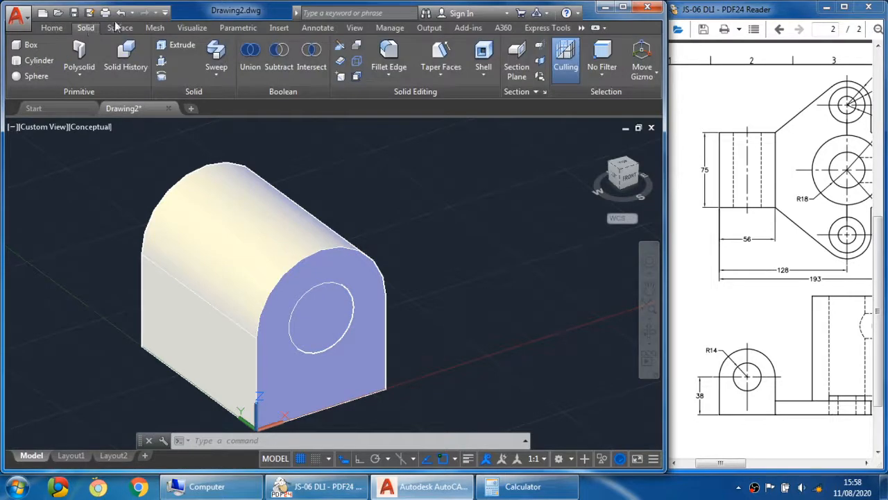
{"action": "left_click", "coordinate": [272, 68]}
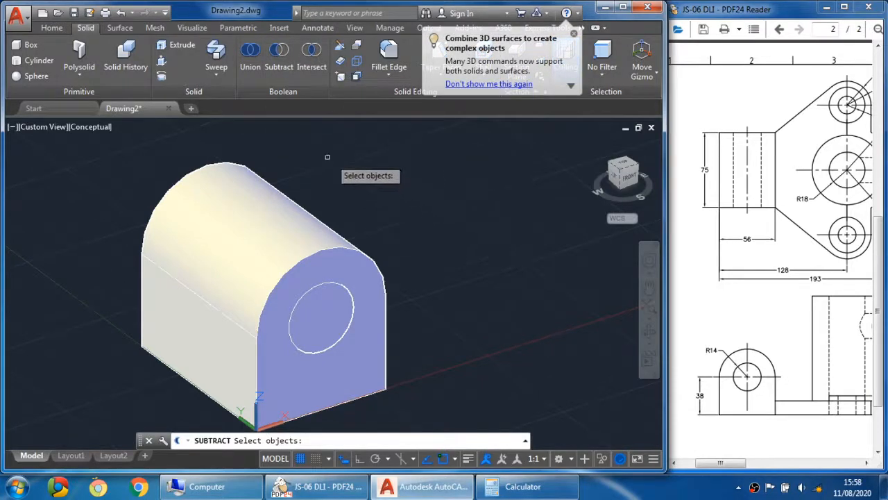
{"action": "left_click", "coordinate": [183, 310]}
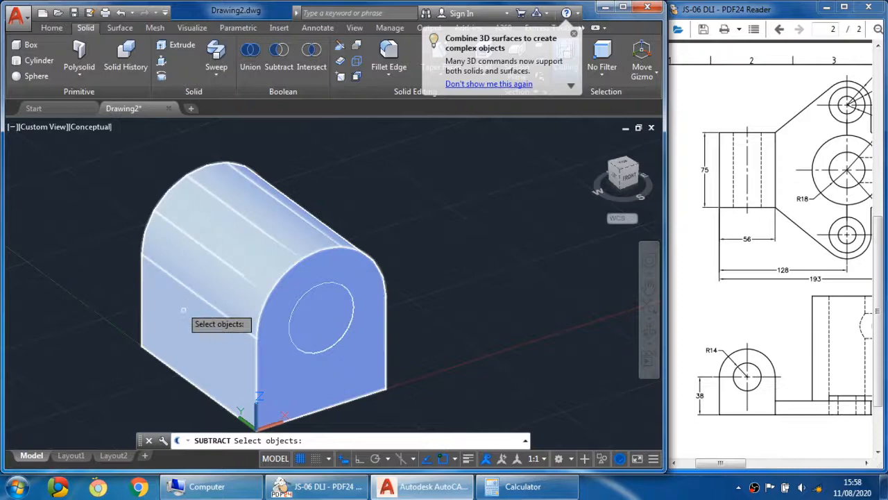
{"action": "left_click", "coordinate": [214, 355]}
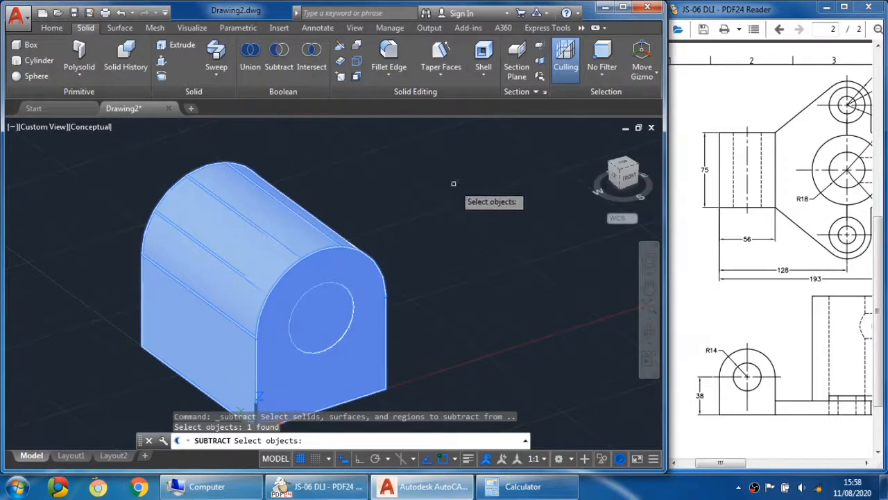
{"action": "key", "text": "Return"}
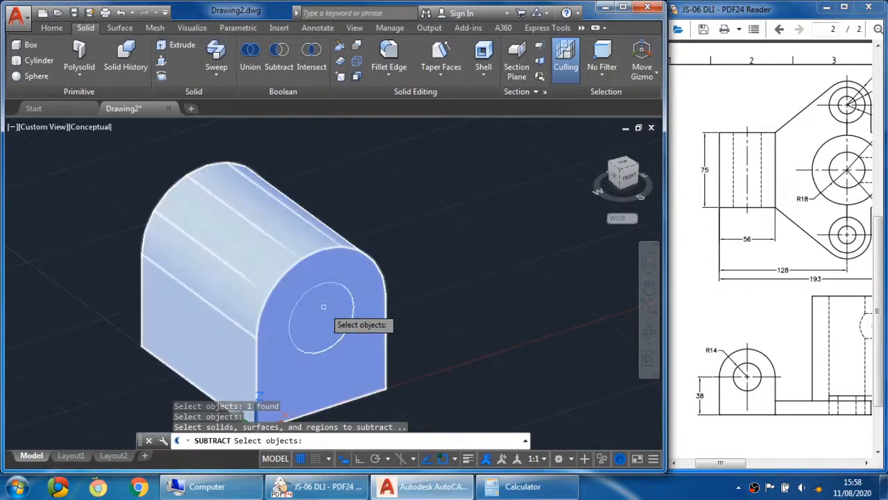
{"action": "left_click", "coordinate": [323, 329]}
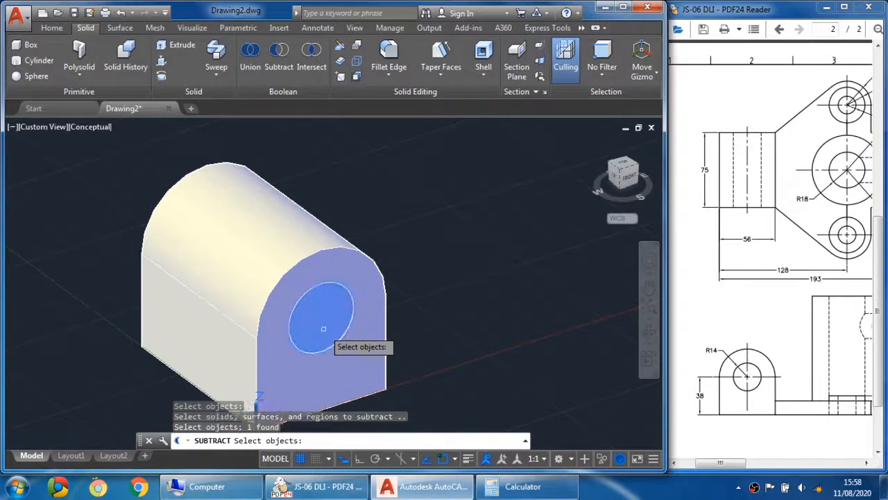
{"action": "key", "text": "Return"}
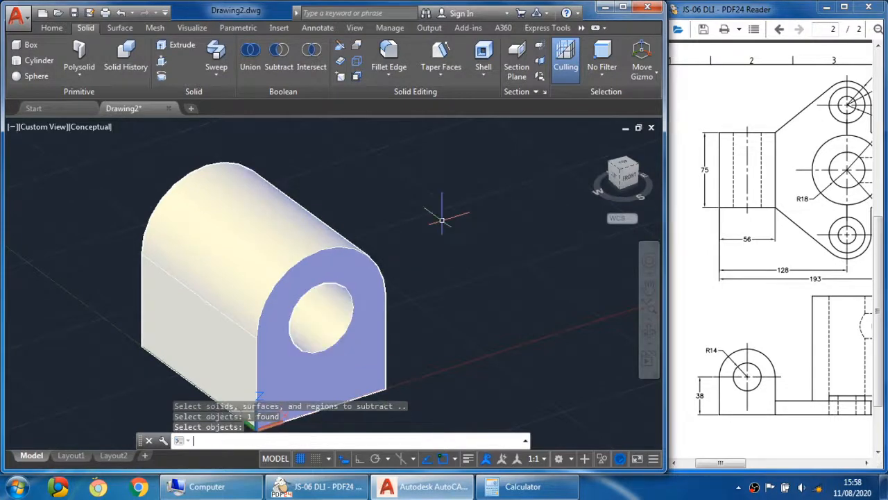
{"action": "middle_click_drag", "start_coordinate": [431, 208], "coordinate": [396, 306], "text": "shift"}
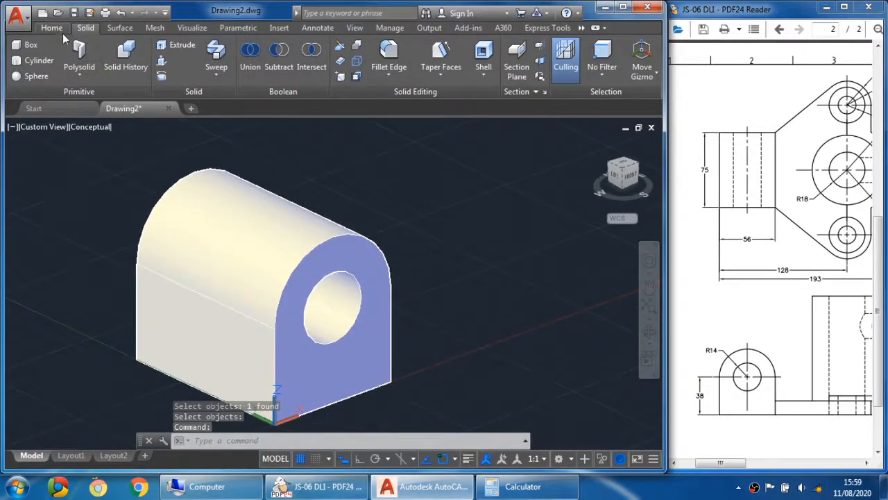
- Save the drawing in My Documents, using the author's name followed by _DLI2B_JS06 as the file name
{"action": "left_click", "coordinate": [62, 29]}
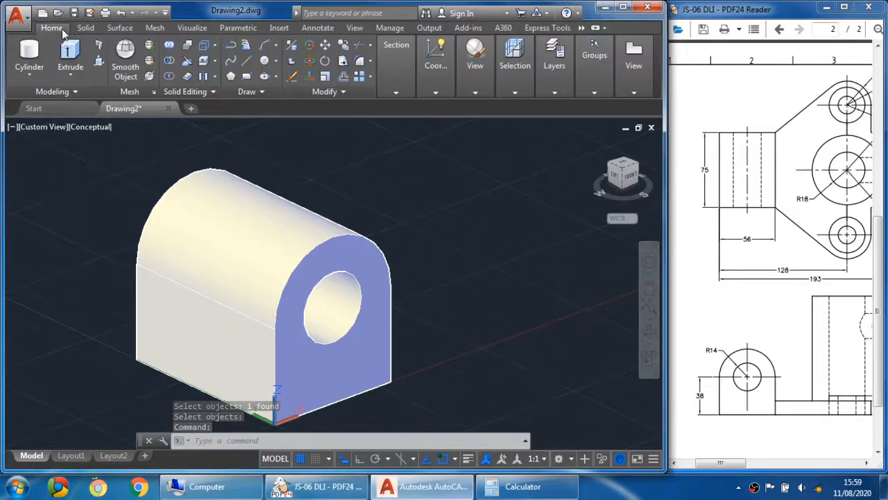
{"action": "left_click", "coordinate": [20, 24]}
{"action": "left_click", "coordinate": [55, 170]}
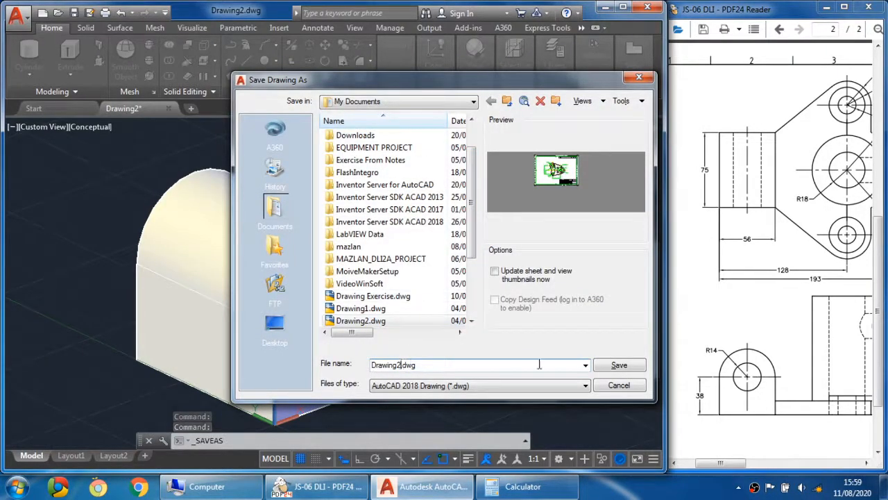
{"action": "left_click_drag", "start_coordinate": [497, 366], "coordinate": [340, 365]}
{"action": "type", "text": "Ma"}
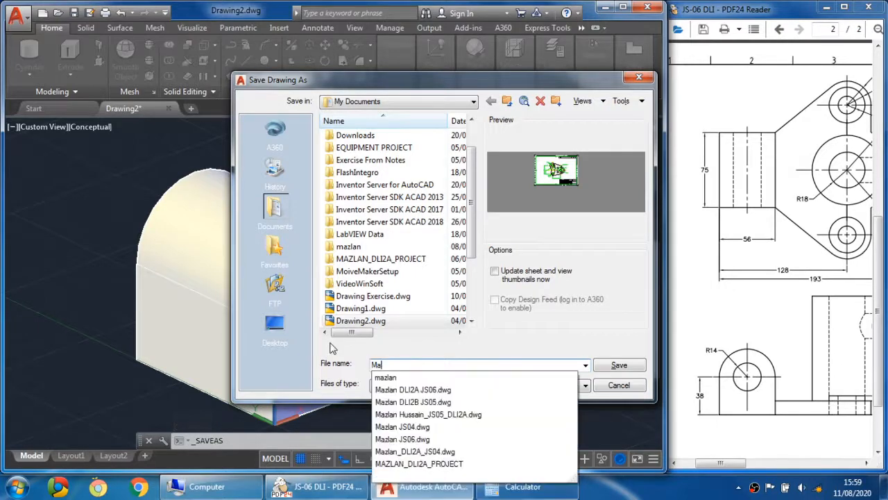
{"action": "type", "text": "zlan_"}
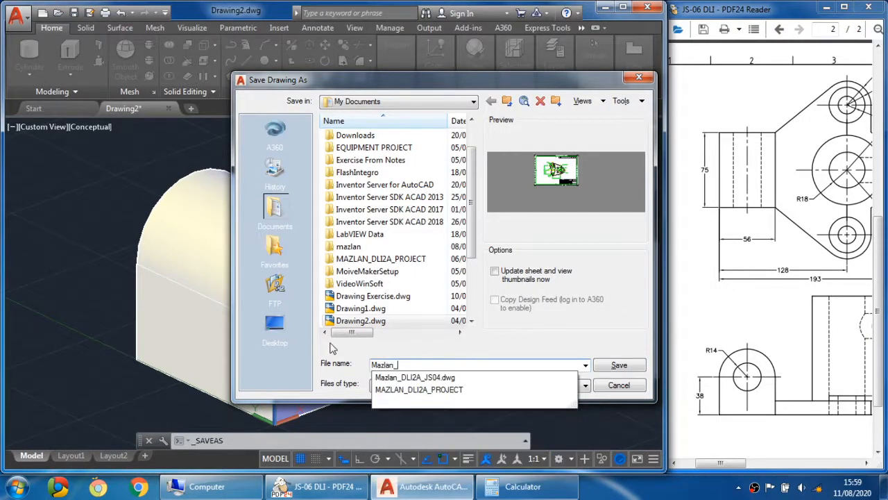
{"action": "type", "text": "JS"}
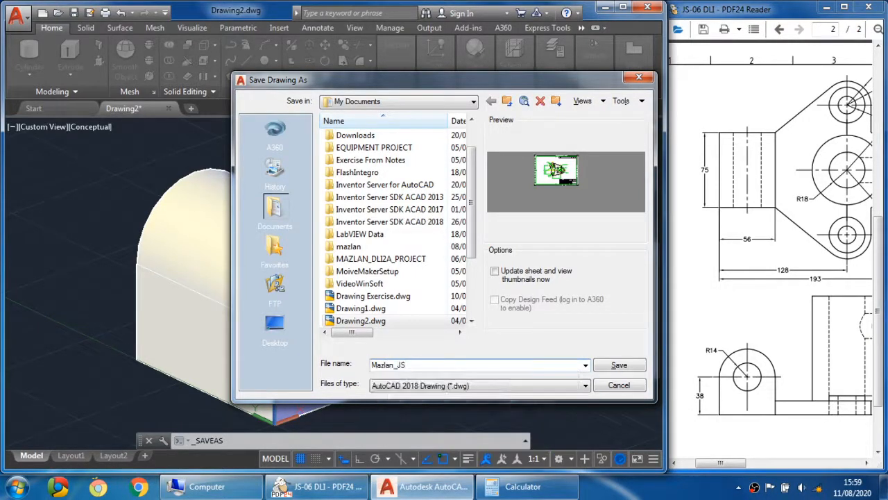
{"action": "key", "text": "BackSpace"}
{"action": "key", "text": "BackSpace"}
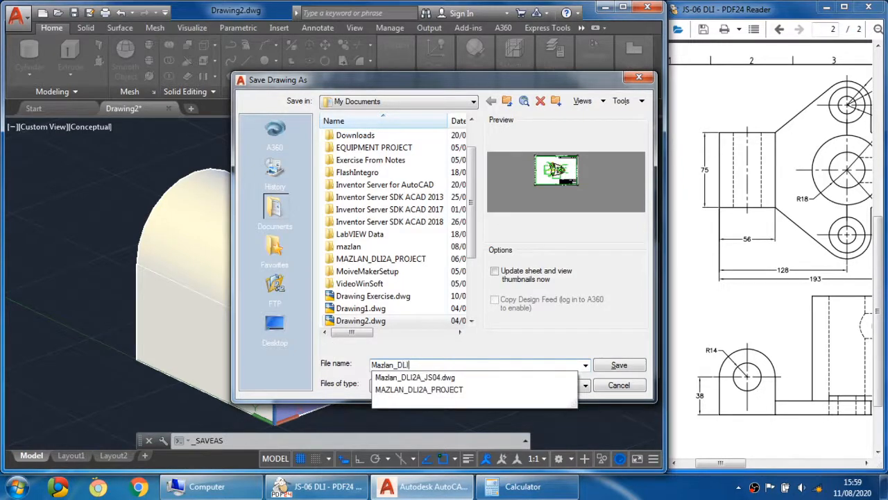
{"action": "type", "text": "DLI2B_JS06"}
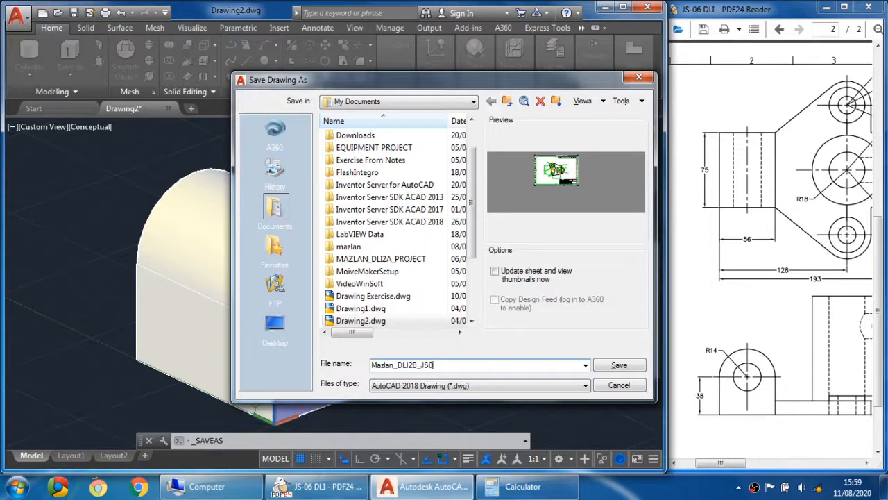
{"action": "left_click", "coordinate": [618, 365]}
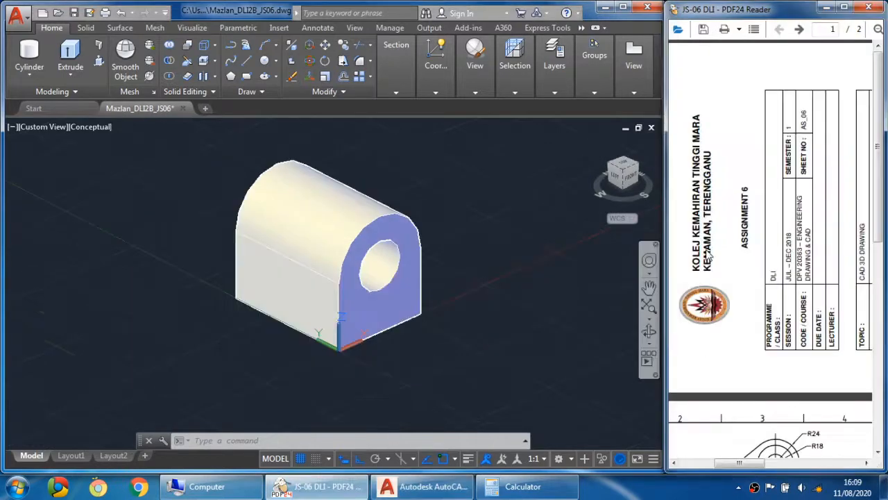
- Following page 2 of the PDF drawing, draw a single 75-long line in the Y direction in the empty space beside the block
{"action": "left_click_drag", "start_coordinate": [883, 155], "coordinate": [881, 316]}
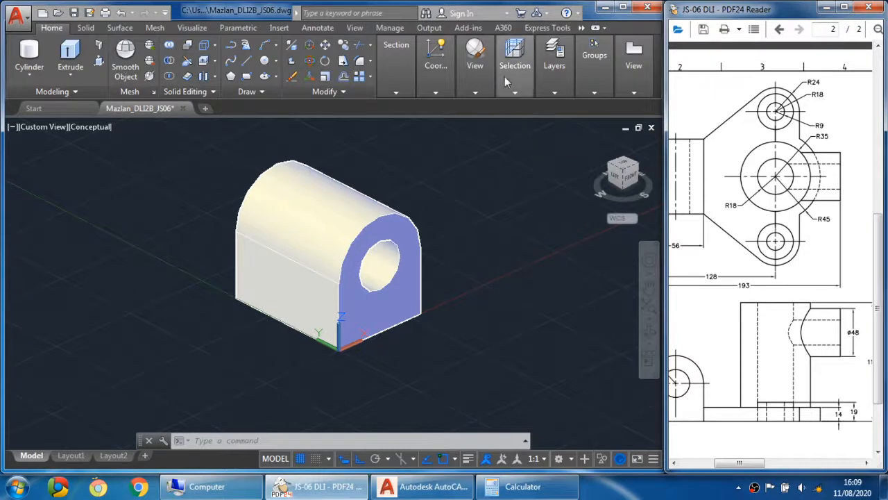
{"action": "left_click", "coordinate": [265, 15]}
{"action": "middle_click_drag", "start_coordinate": [468, 192], "coordinate": [352, 240]}
{"action": "middle_click_drag", "start_coordinate": [375, 208], "coordinate": [346, 267]}
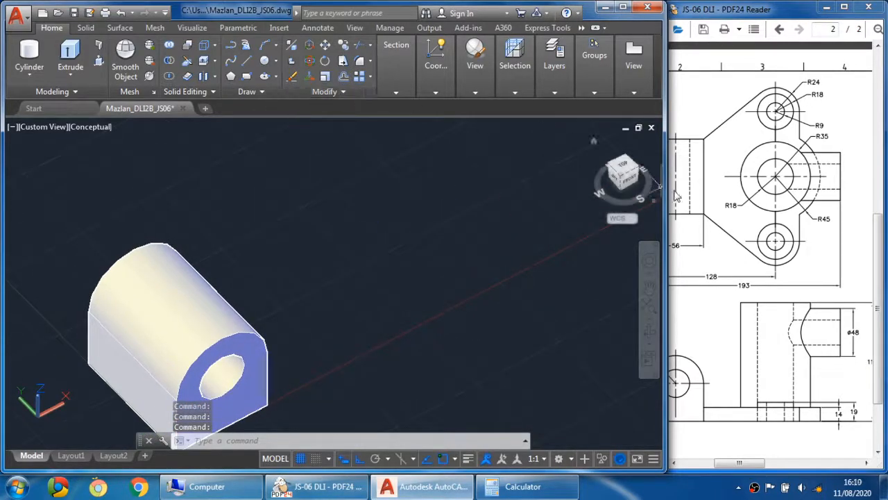
{"action": "left_click", "coordinate": [718, 201]}
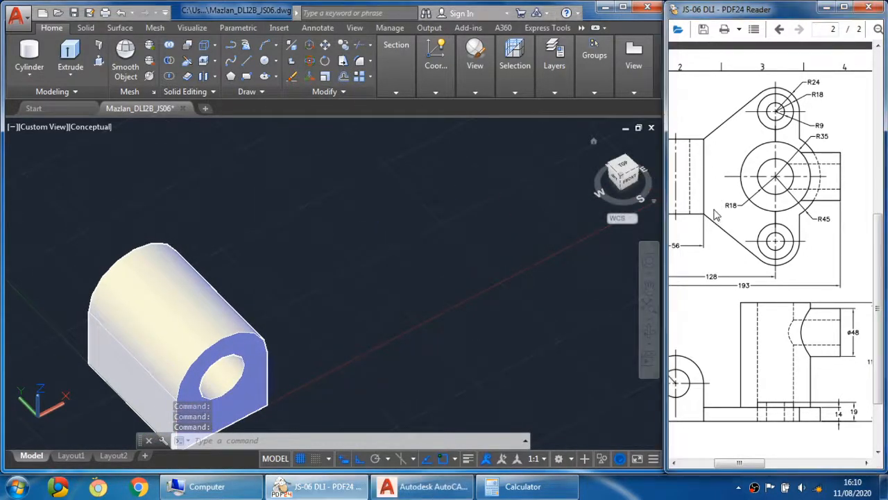
{"action": "left_click_drag", "start_coordinate": [715, 214], "coordinate": [755, 220]}
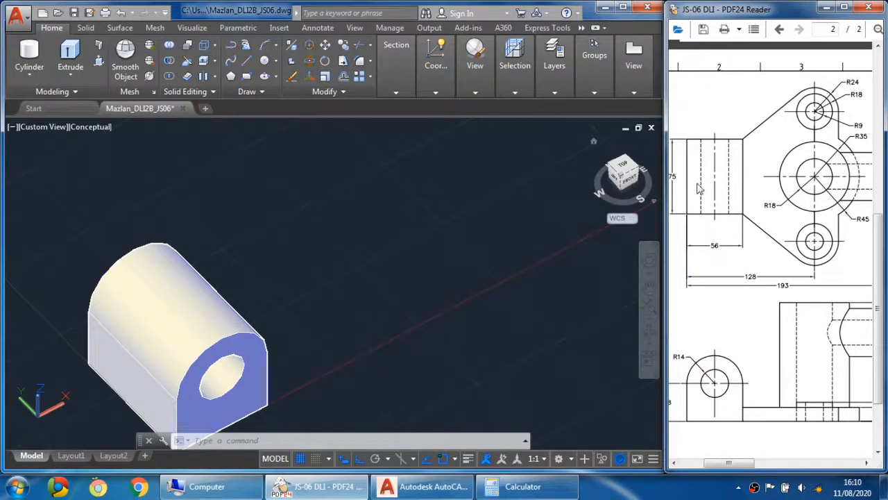
{"action": "left_click_drag", "start_coordinate": [698, 184], "coordinate": [705, 186]}
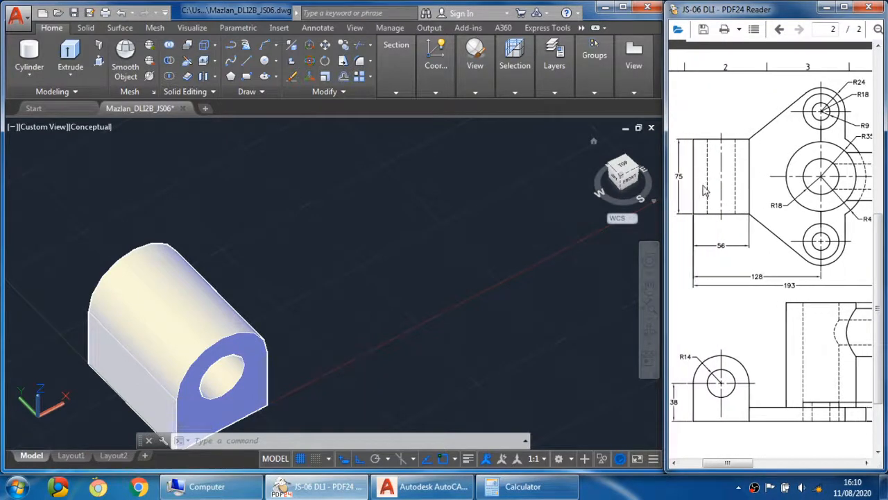
{"action": "left_click", "coordinate": [246, 60]}
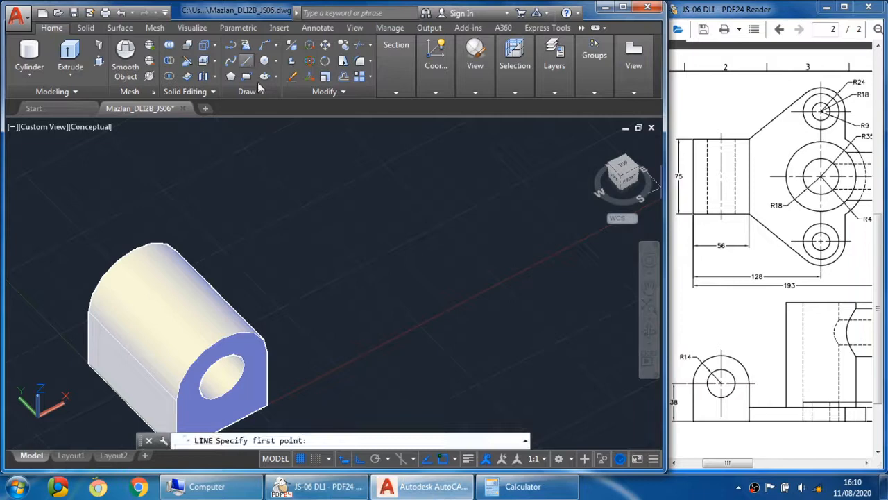
{"action": "left_click", "coordinate": [358, 298]}
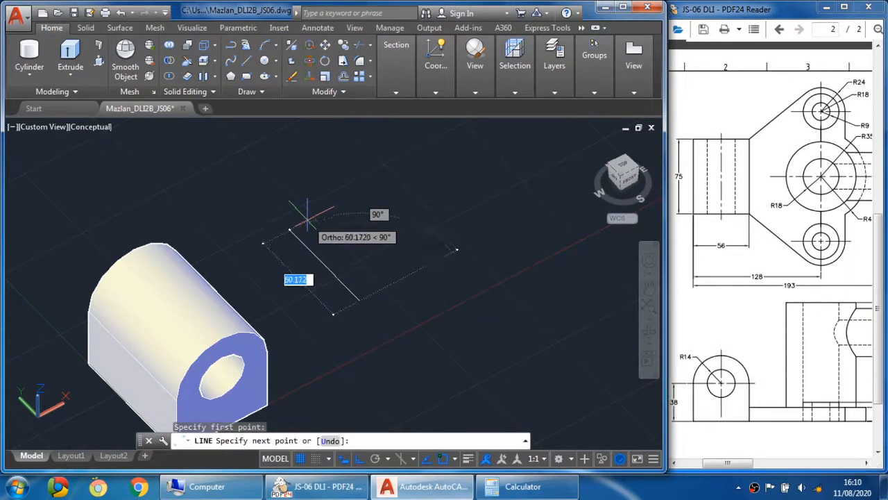
{"action": "type", "text": "75"}
{"action": "key", "text": "Return"}
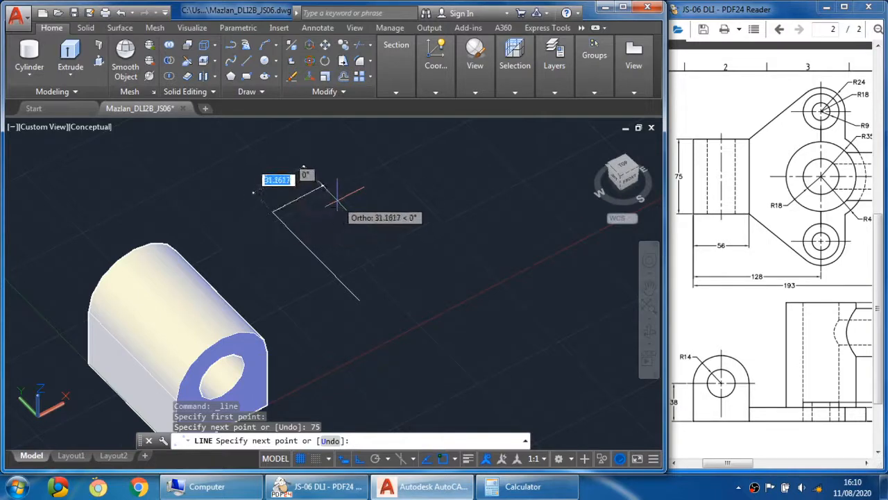
{"action": "key", "text": "Escape"}
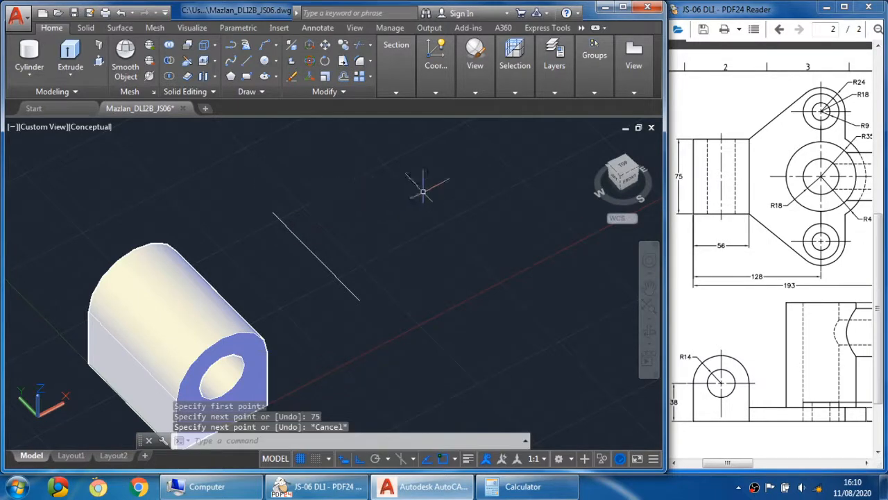
- In Calculator, compute 128 - 56 for the distance from the end block's inner face to the large boss centre
{"action": "left_click", "coordinate": [781, 267]}
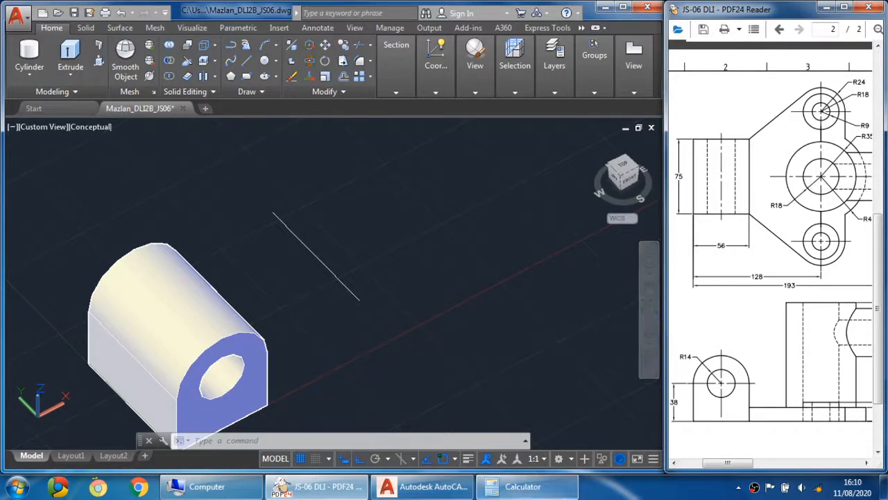
{"action": "left_click", "coordinate": [523, 485]}
{"action": "left_click_drag", "start_coordinate": [589, 104], "coordinate": [468, 103]}
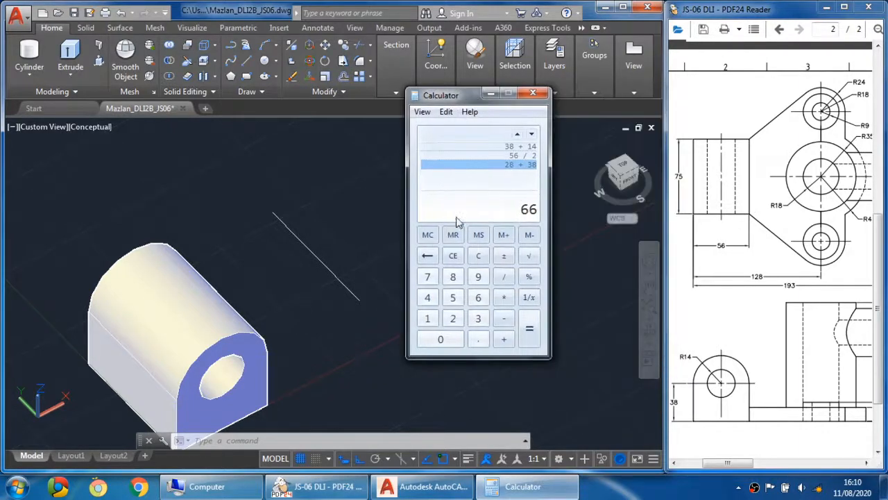
{"action": "left_click", "coordinate": [478, 256]}
{"action": "left_click", "coordinate": [428, 318]}
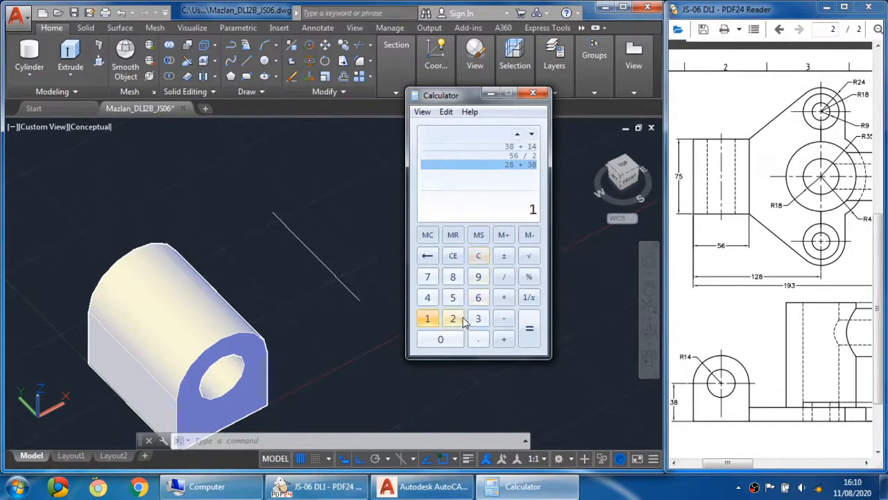
{"action": "left_click", "coordinate": [453, 319]}
{"action": "left_click", "coordinate": [453, 277]}
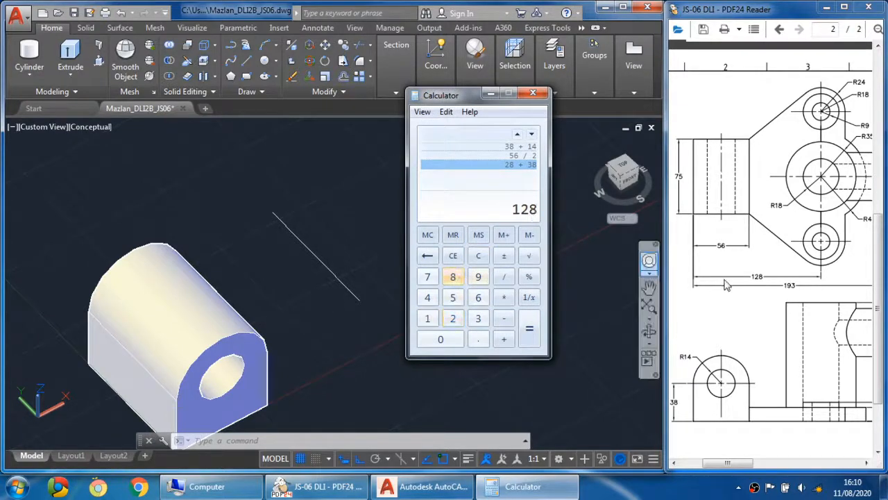
{"action": "left_click", "coordinate": [505, 318]}
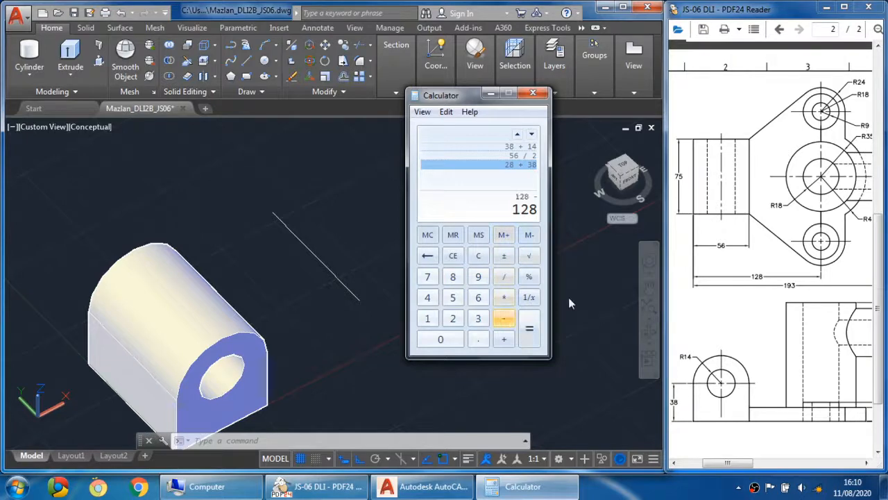
{"action": "left_click", "coordinate": [454, 298]}
{"action": "left_click", "coordinate": [478, 297]}
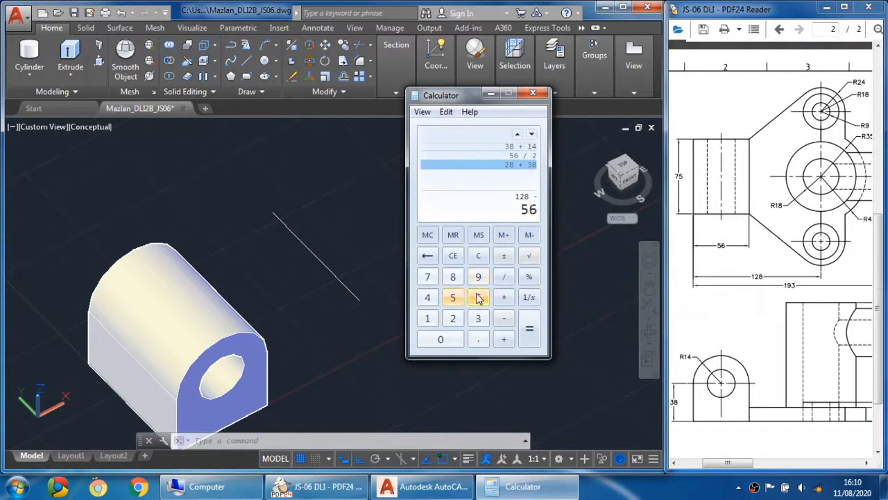
{"action": "left_click", "coordinate": [530, 332]}
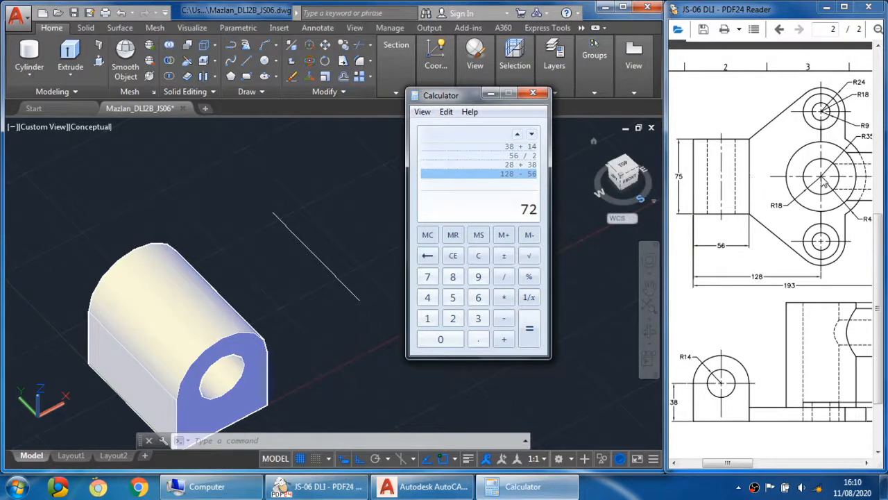
- Back in AutoCAD, draw a 72-long line in the positive X direction from the midpoint of the 75-long line
{"action": "left_click", "coordinate": [224, 17]}
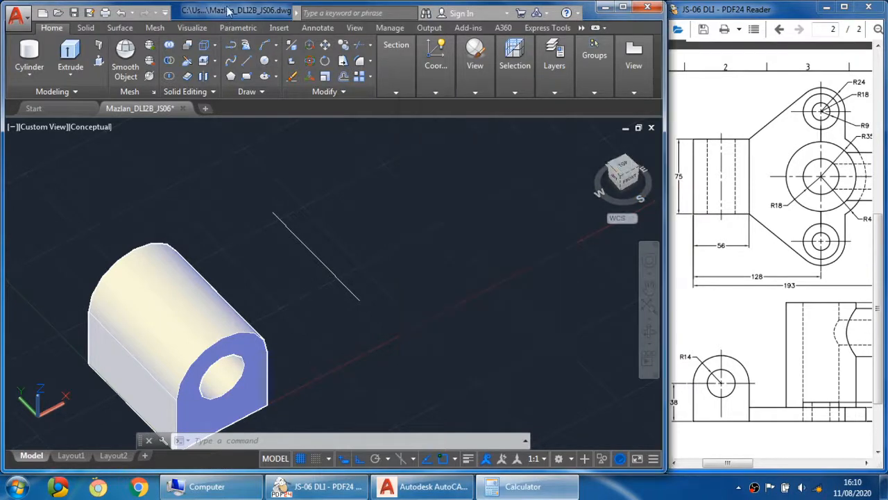
{"action": "left_click", "coordinate": [247, 61]}
{"action": "left_click", "coordinate": [315, 256]}
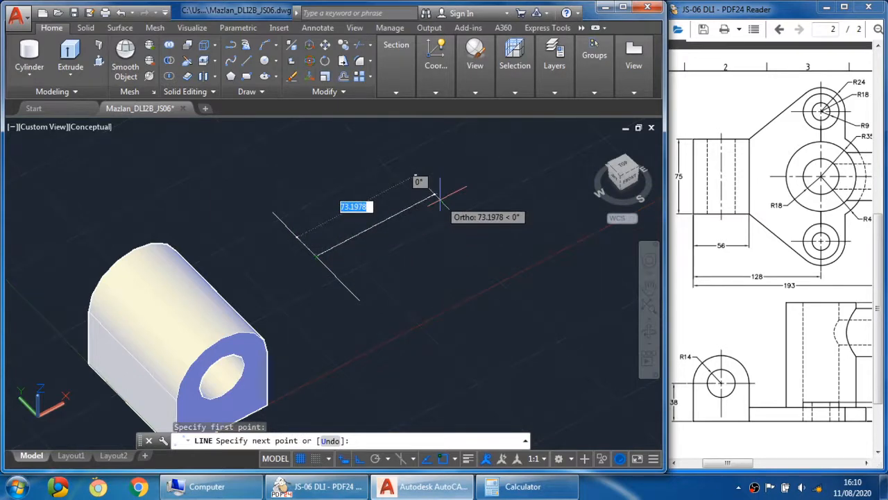
{"action": "type", "text": "72"}
{"action": "key", "text": "Return"}
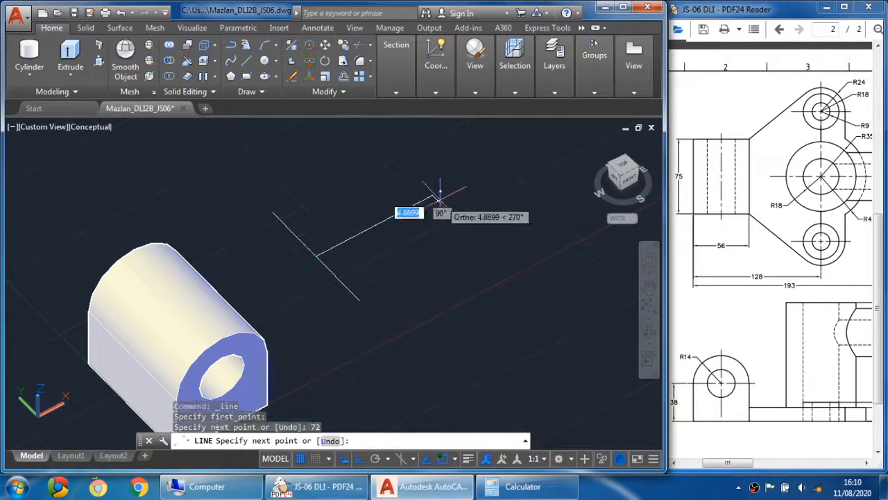
- End the line and draw a circle of radius 45 centred on the far end of the 72-long line, following the PDF top view
{"action": "key", "text": "Escape"}
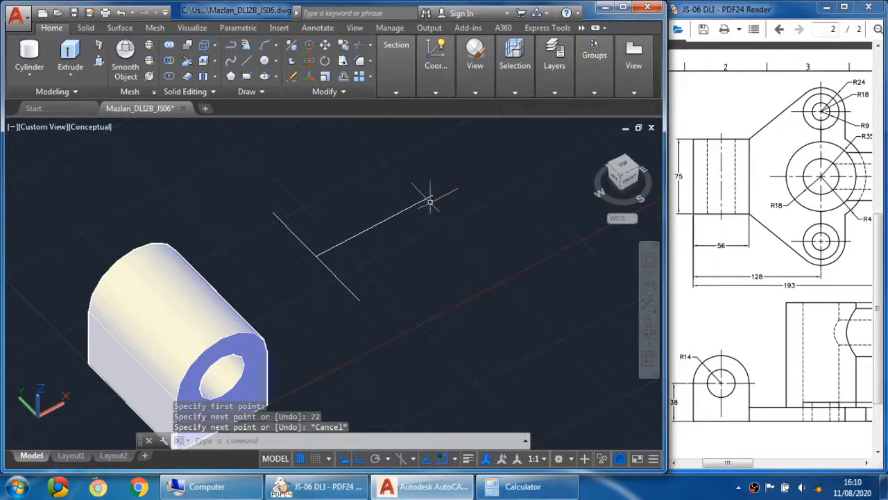
{"action": "left_click_drag", "start_coordinate": [825, 193], "coordinate": [776, 195]}
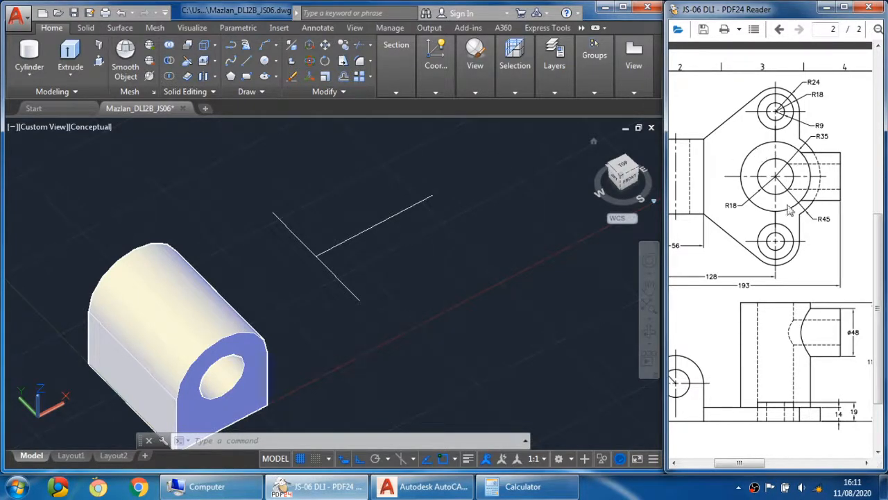
{"action": "mouse_move", "coordinate": [869, 211]}
{"action": "left_mouse_down"}
{"action": "mouse_move", "coordinate": [809, 211]}
{"action": "mouse_move", "coordinate": [850, 210]}
{"action": "left_mouse_up"}
{"action": "left_click_drag", "start_coordinate": [759, 356], "coordinate": [771, 358]}
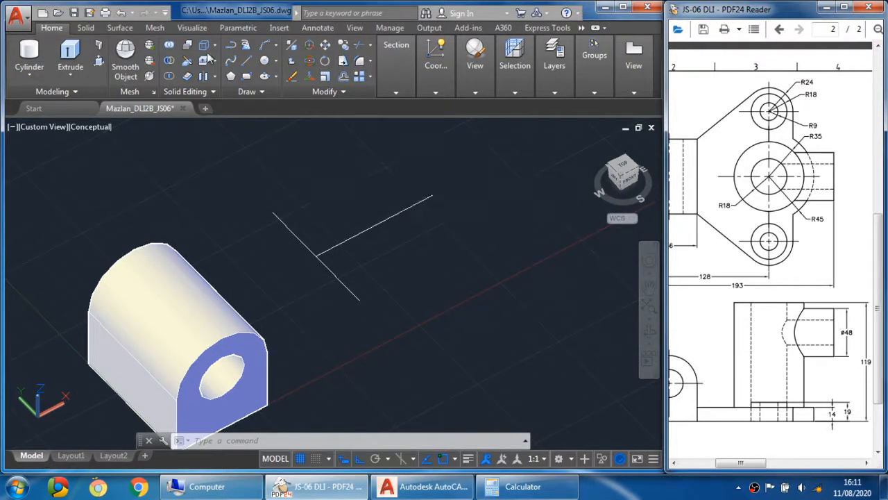
{"action": "left_click", "coordinate": [269, 61]}
{"action": "left_click", "coordinate": [269, 61]}
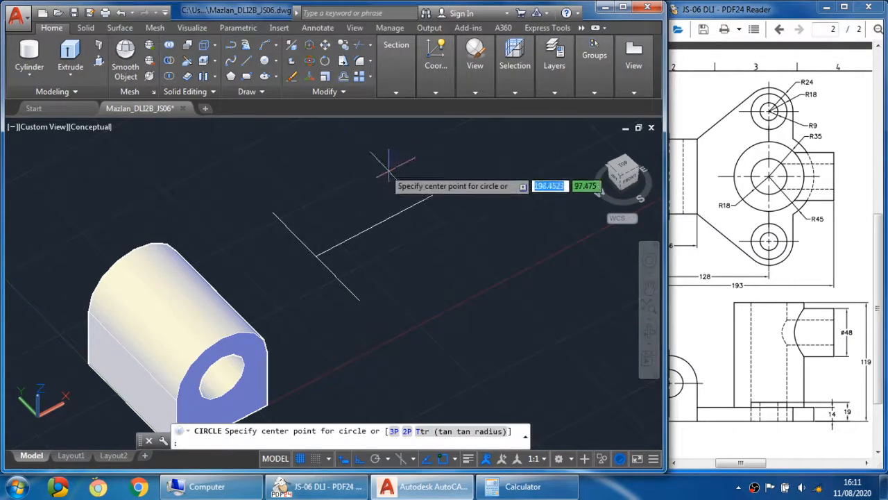
{"action": "left_click", "coordinate": [432, 197]}
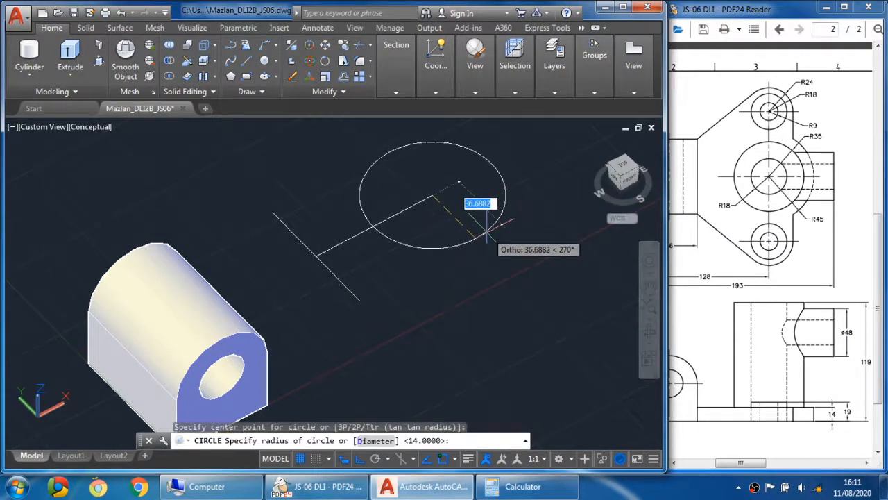
{"action": "type", "text": "45"}
{"action": "key", "text": "Return"}
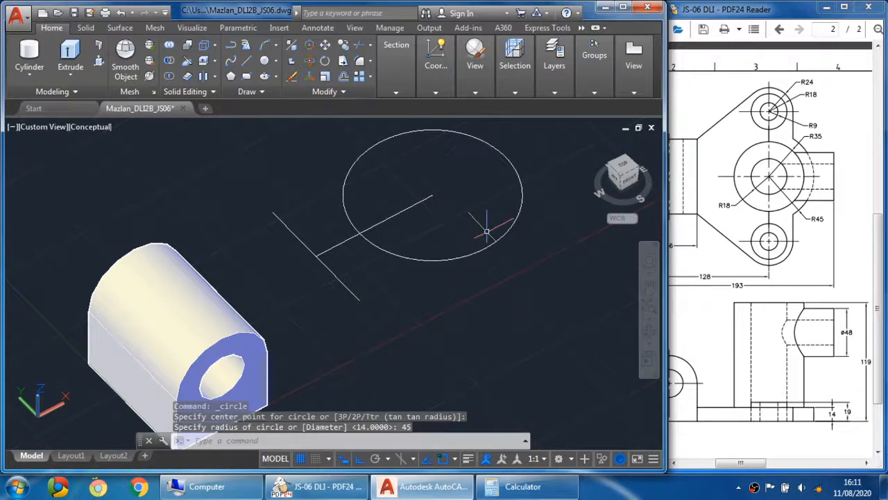
{"action": "middle_click_drag", "start_coordinate": [458, 230], "coordinate": [450, 277]}
{"action": "key", "text": "Escape"}
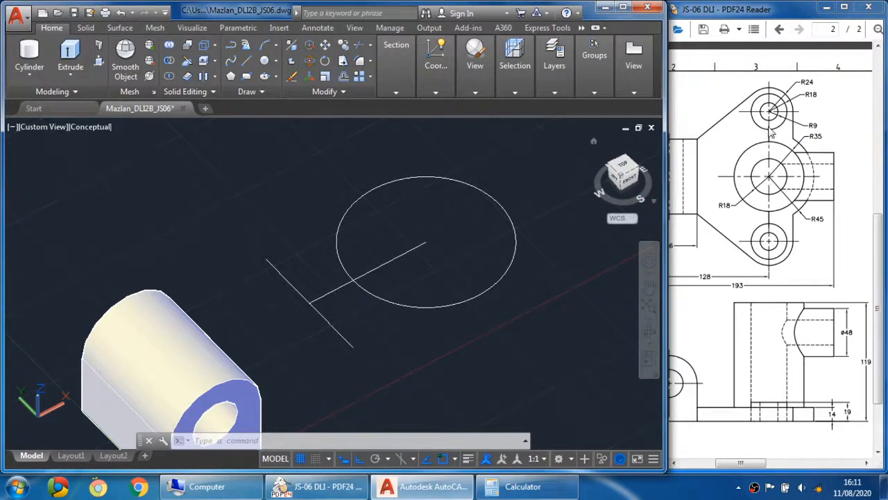
- Find the small boss spacing in the PDF side view and compute 130 / 2 in Calculator
{"action": "left_click", "coordinate": [782, 225]}
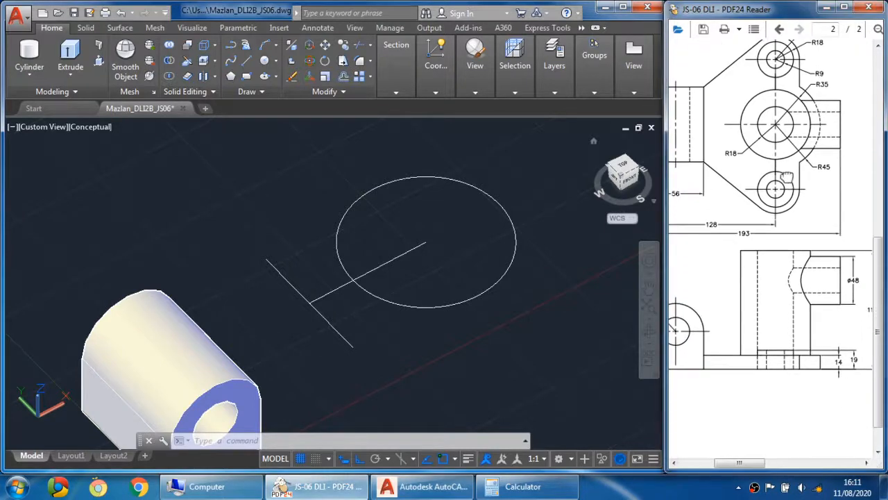
{"action": "scroll", "coordinate": [776, 204], "scroll_direction": "down", "scroll_amount": 10}
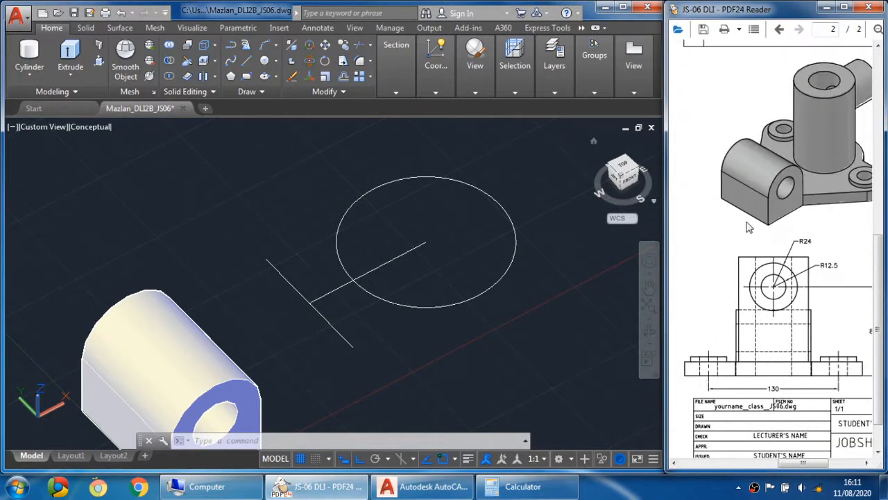
{"action": "scroll", "coordinate": [753, 229], "scroll_direction": "down", "scroll_amount": 2}
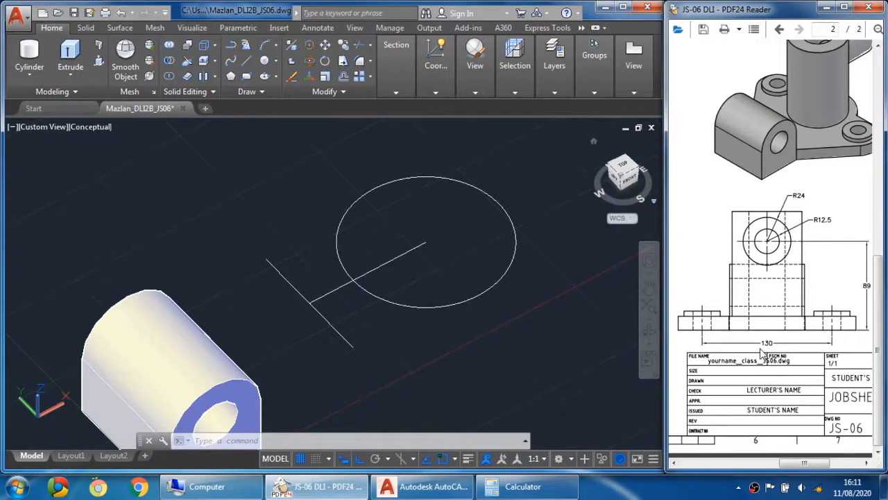
{"action": "left_click", "coordinate": [520, 487]}
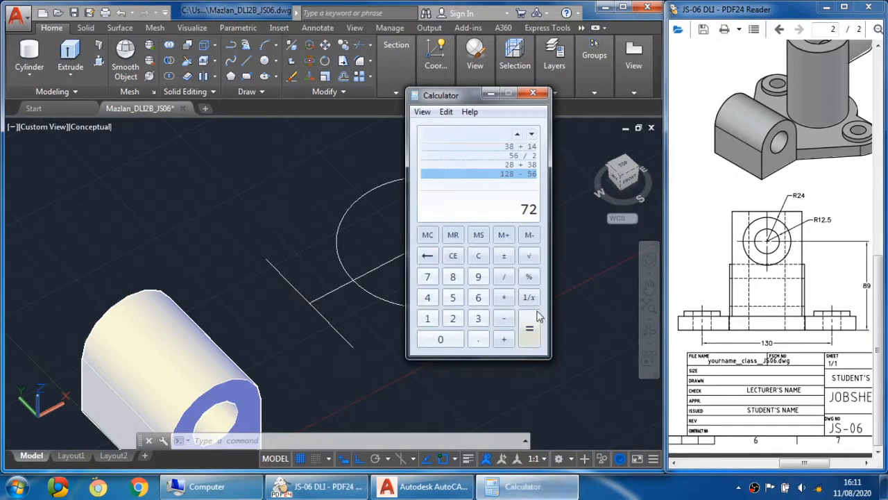
{"action": "left_click", "coordinate": [478, 256]}
{"action": "left_click", "coordinate": [428, 318]}
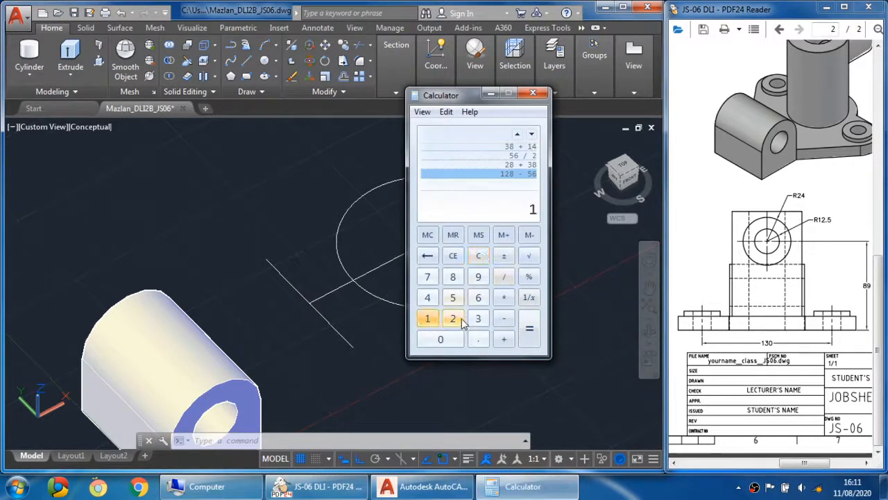
{"action": "left_click", "coordinate": [478, 318]}
{"action": "left_click", "coordinate": [450, 345]}
{"action": "left_click", "coordinate": [504, 277]}
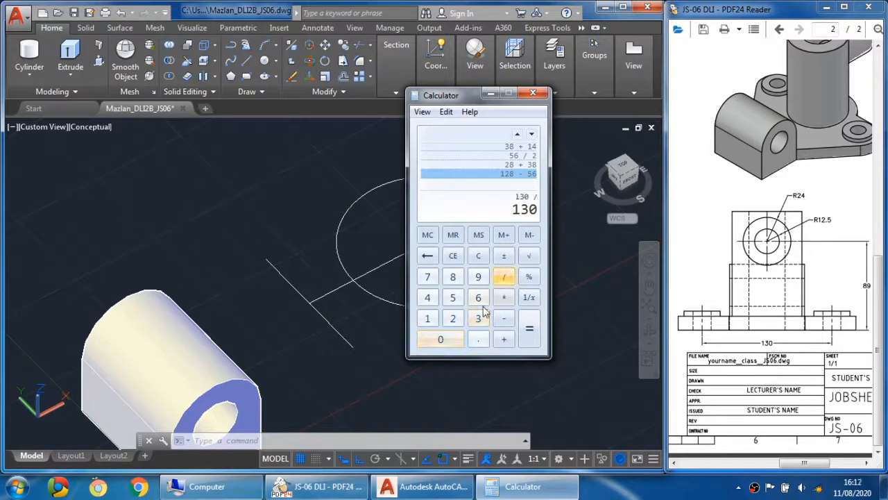
{"action": "left_click", "coordinate": [453, 318]}
{"action": "left_click", "coordinate": [520, 328]}
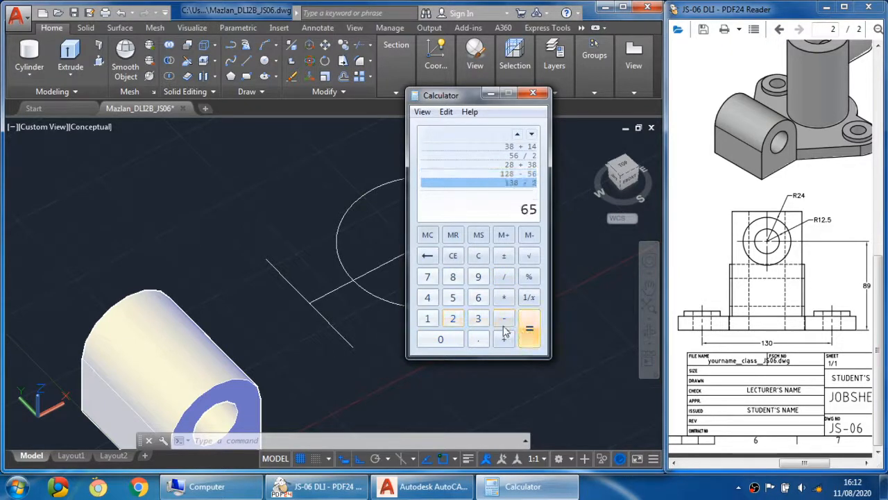
- Back in AutoCAD, draw a 65-long line in the positive Y direction from the centre of the radius 45 circle
{"action": "left_click", "coordinate": [248, 63]}
{"action": "left_click", "coordinate": [249, 63]}
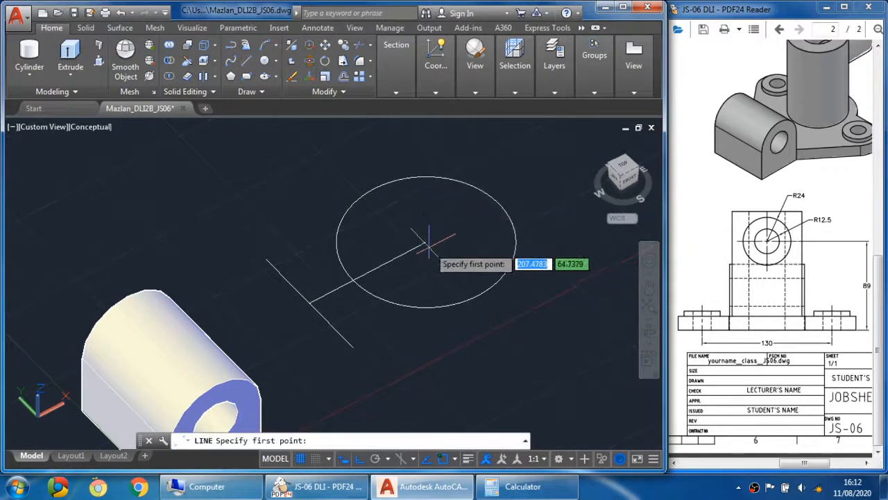
{"action": "left_click", "coordinate": [425, 241]}
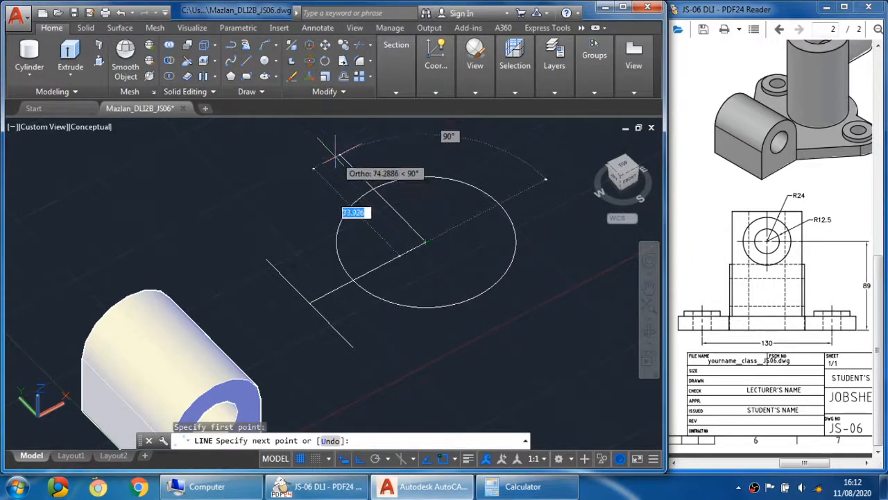
{"action": "type", "text": "6"}
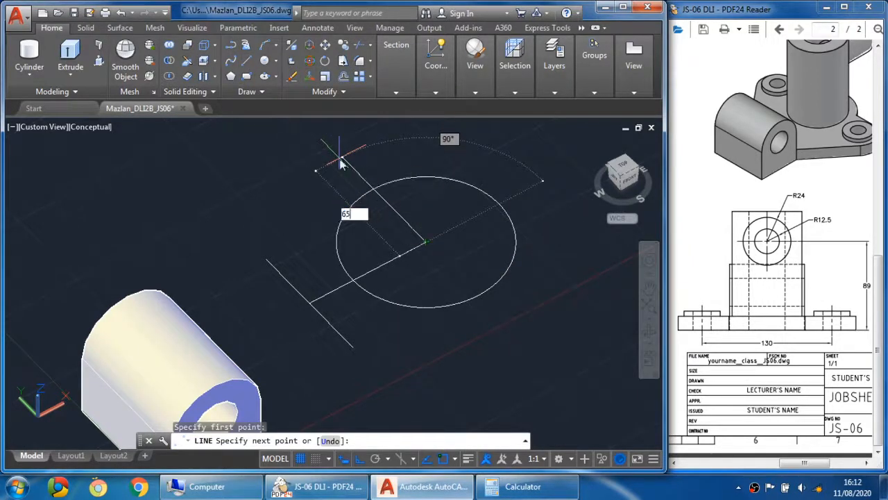
{"action": "type", "text": "5"}
{"action": "key", "text": "Return"}
{"action": "key", "text": "Escape"}
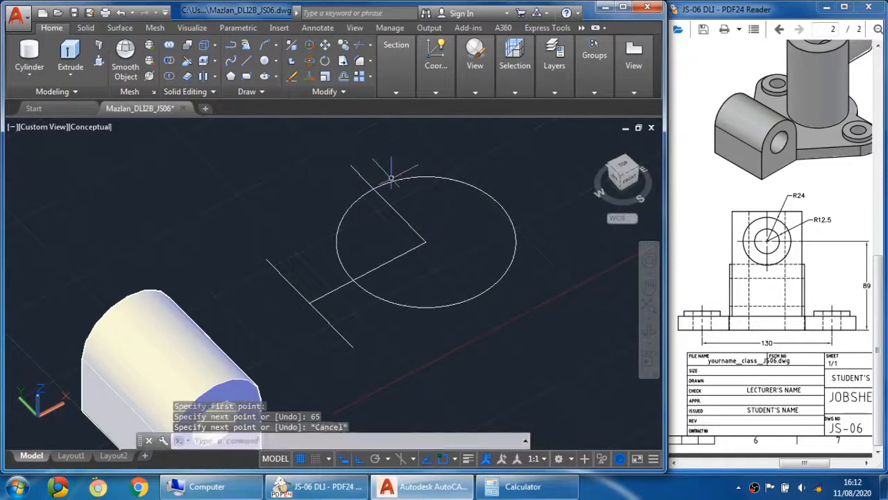
- Draw a second 65-long line from the large circle's centre in the negative Y direction
{"action": "left_click", "coordinate": [231, 60]}
{"action": "left_click", "coordinate": [246, 60]}
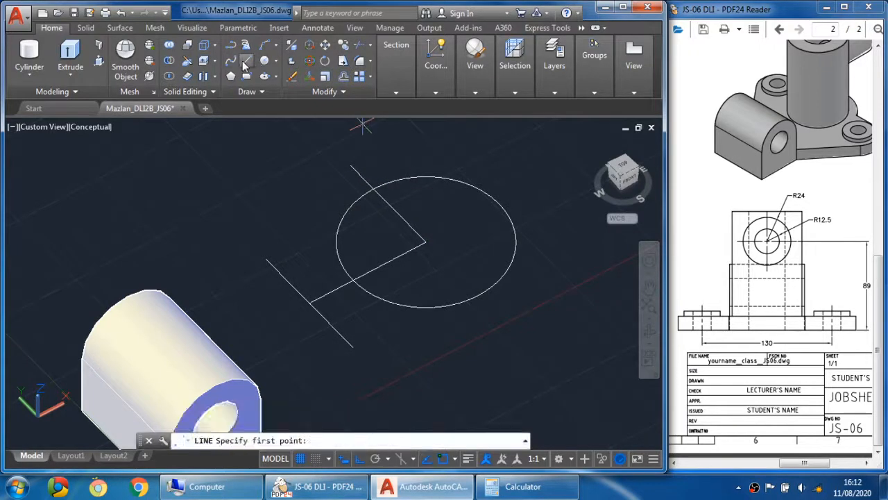
{"action": "left_click", "coordinate": [426, 242]}
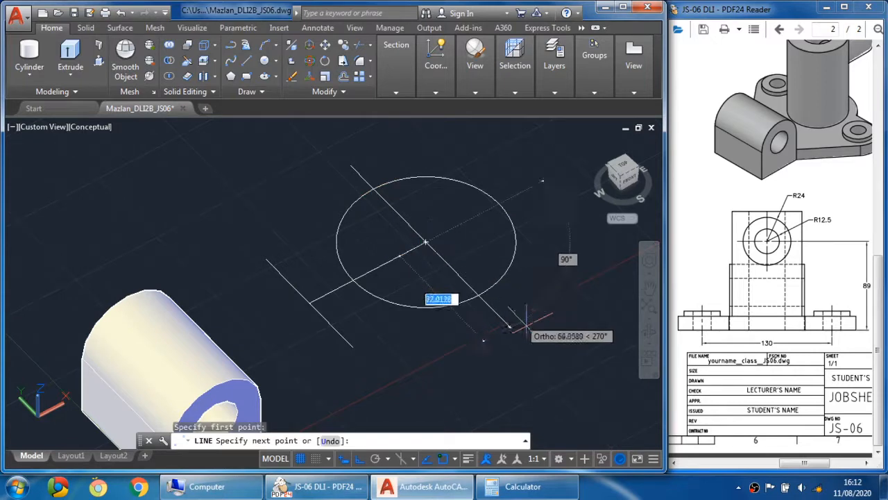
{"action": "type", "text": "65"}
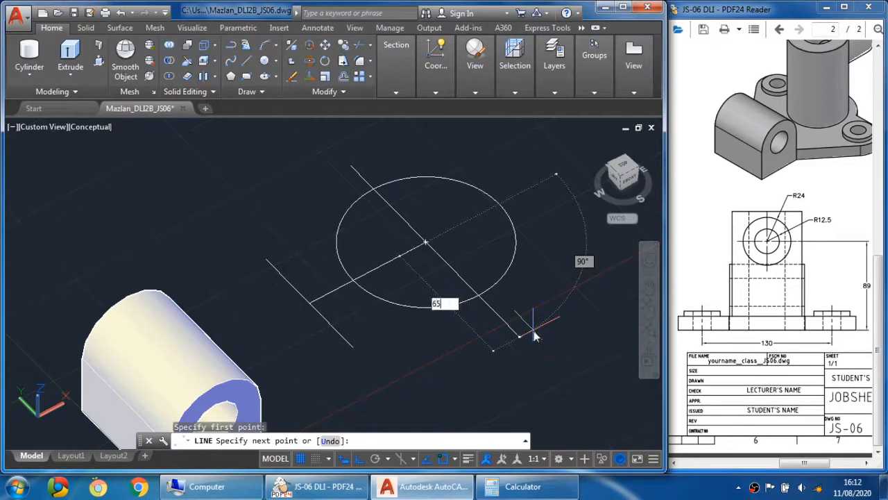
{"action": "key", "text": "Return"}
{"action": "key", "text": "Escape"}
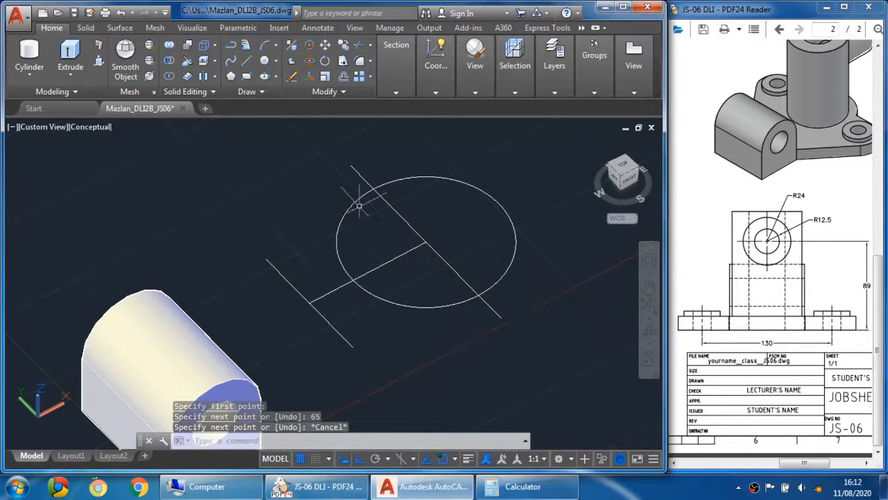
- Following the PDF top view, draw a circle of radius 24 centred on the positive Y end of the 65-long line
{"action": "middle_click_drag", "start_coordinate": [431, 285], "coordinate": [421, 300]}
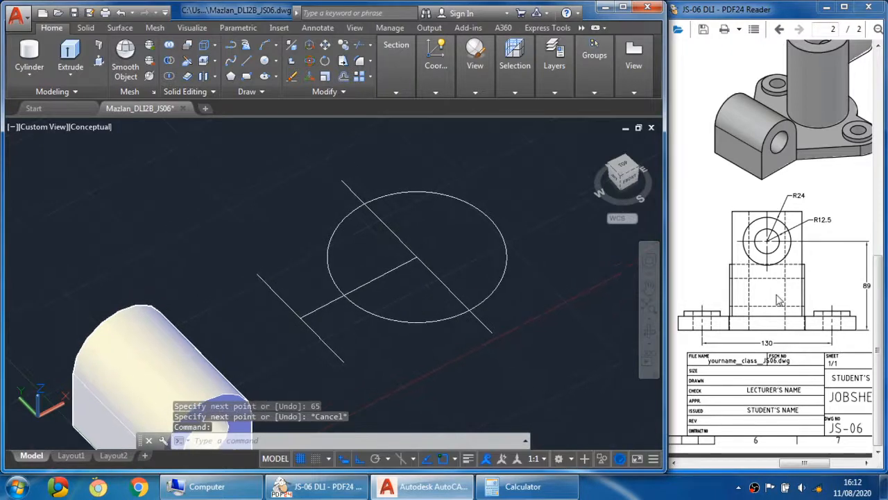
{"action": "scroll", "coordinate": [779, 299], "scroll_direction": "up", "scroll_amount": 3, "text": "ctrl"}
{"action": "scroll", "coordinate": [764, 314], "scroll_direction": "up", "scroll_amount": 3}
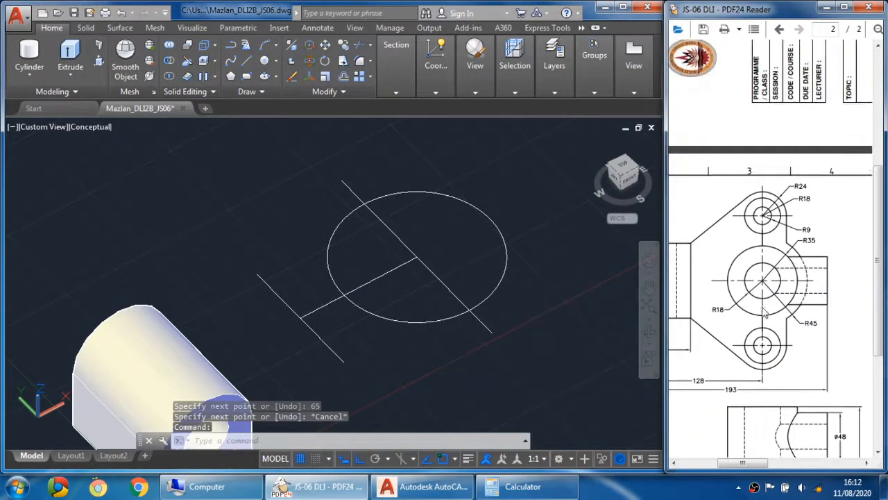
{"action": "left_click_drag", "start_coordinate": [763, 234], "coordinate": [782, 207]}
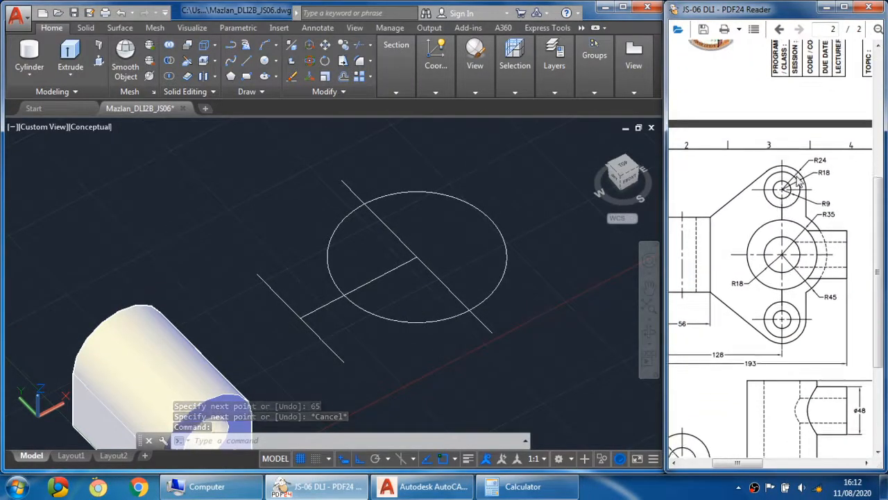
{"action": "left_click", "coordinate": [269, 62]}
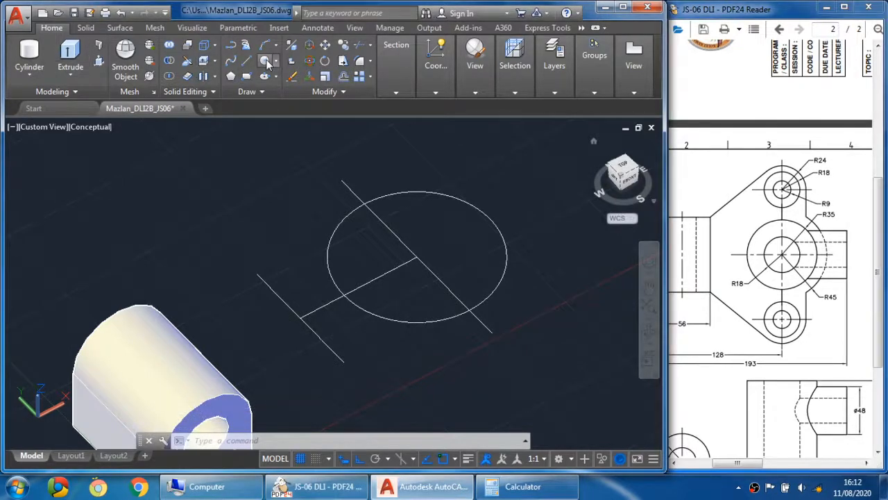
{"action": "left_click", "coordinate": [269, 63]}
{"action": "left_click", "coordinate": [341, 181]}
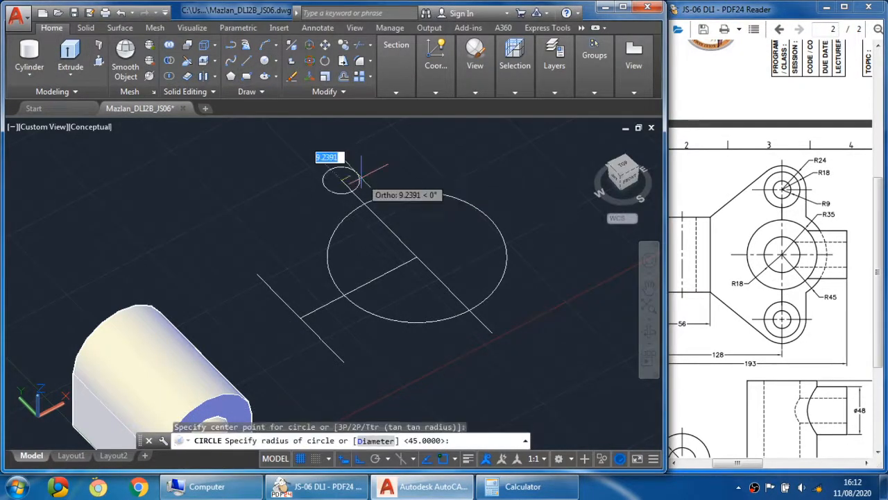
{"action": "type", "text": "24"}
{"action": "key", "text": "Return"}
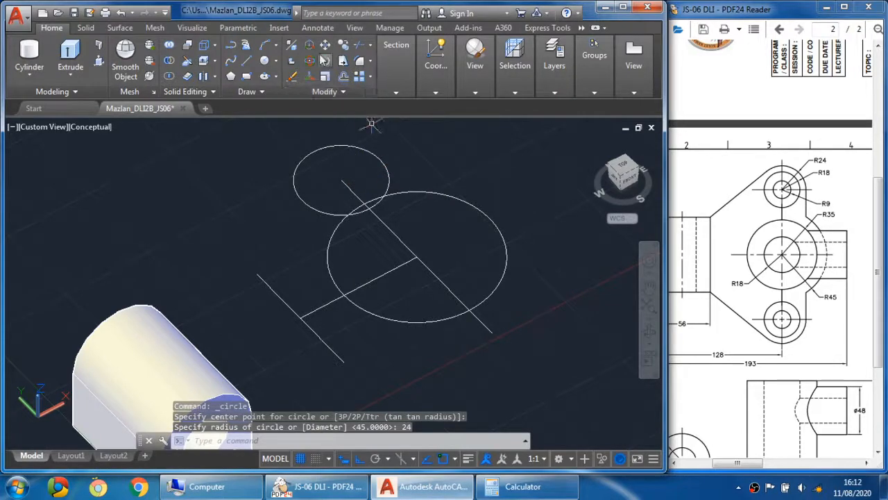
- Draw a matching circle of radius 24 centred on the negative Y end of the other 65-long line
{"action": "left_click", "coordinate": [264, 61]}
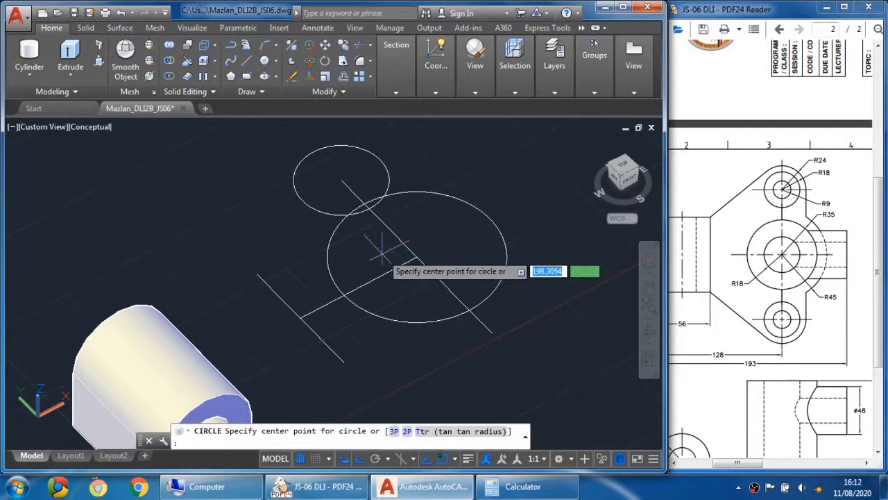
{"action": "left_click", "coordinate": [492, 334]}
{"action": "type", "text": "24"}
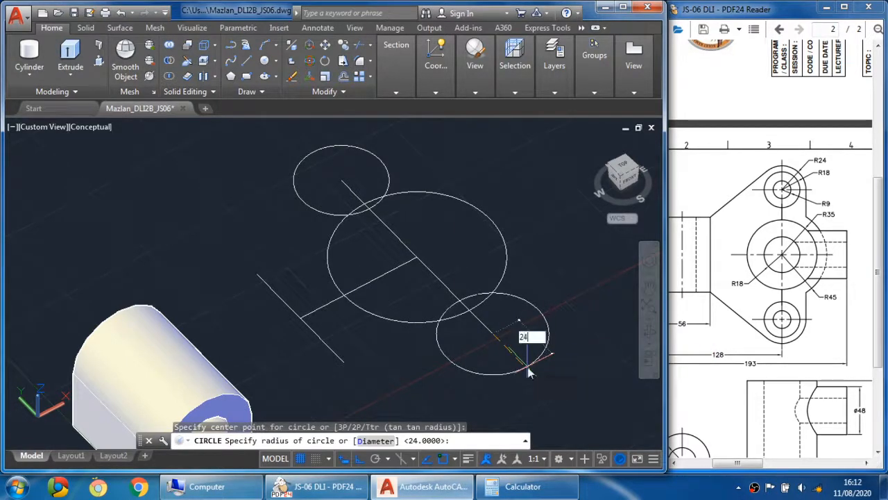
{"action": "key", "text": "Return"}
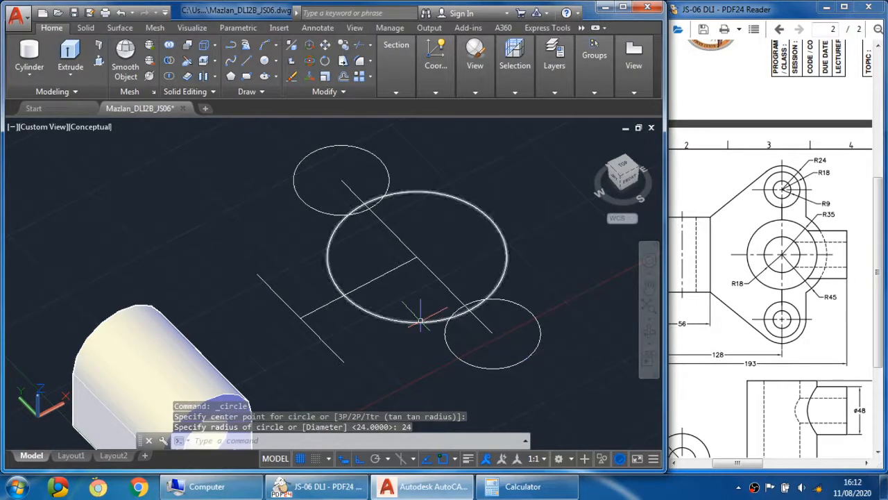
{"action": "middle_click_drag", "start_coordinate": [413, 297], "coordinate": [375, 300]}
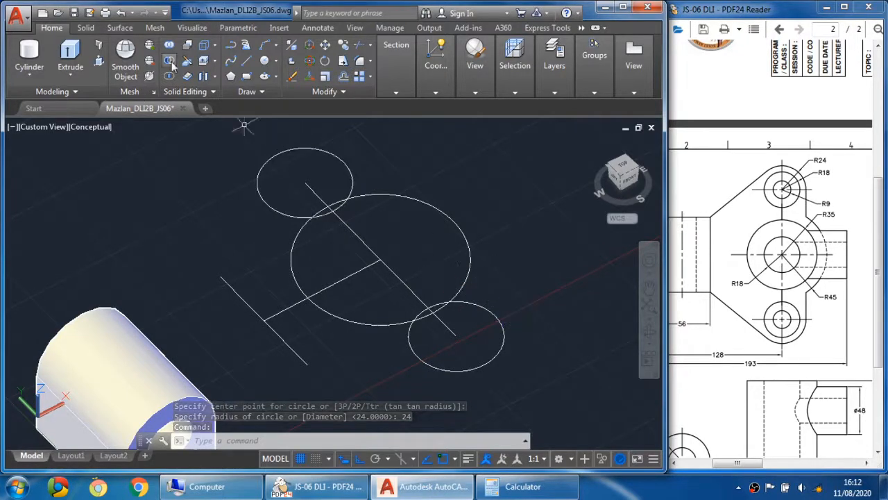
- Draw a line parallel to the Y axis joining the positive X quadrants of the two radius 24 circles
{"action": "double_click", "coordinate": [246, 61]}
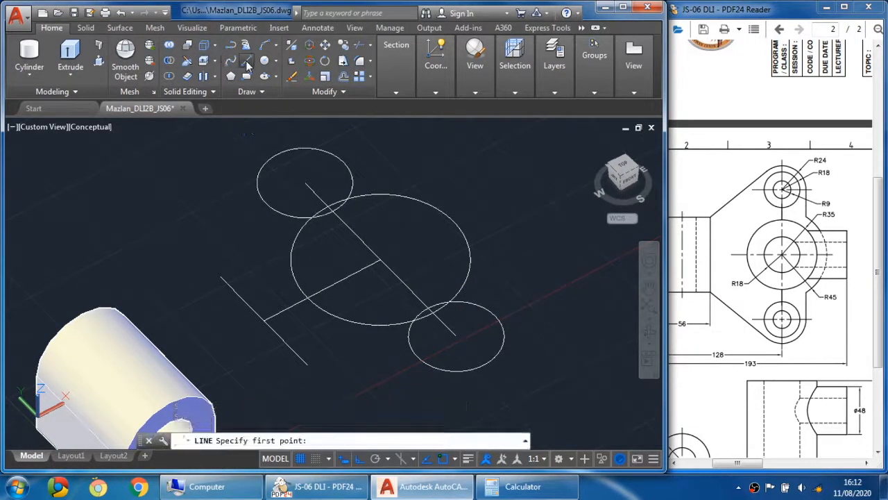
{"action": "left_click", "coordinate": [344, 162]}
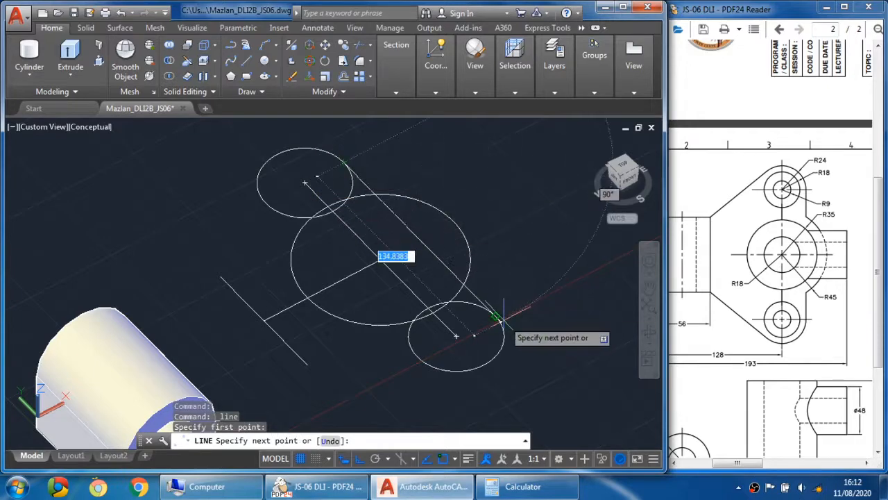
{"action": "left_click", "coordinate": [494, 317]}
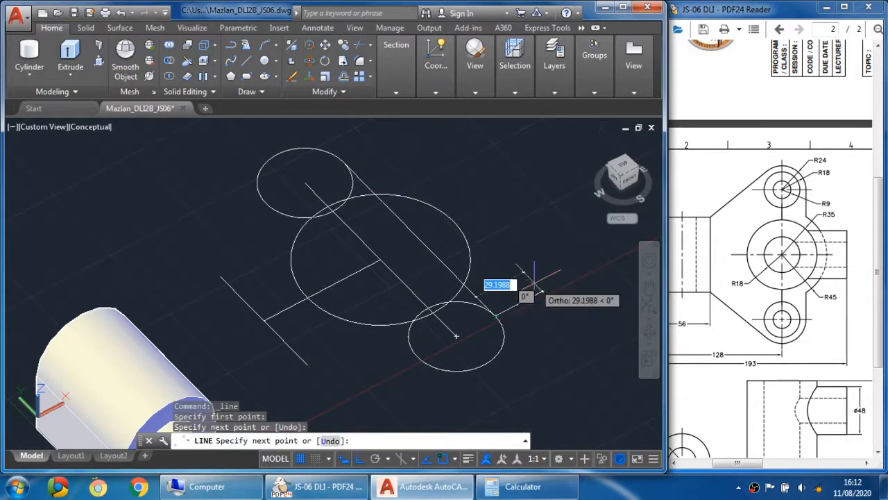
{"action": "key", "text": "Escape"}
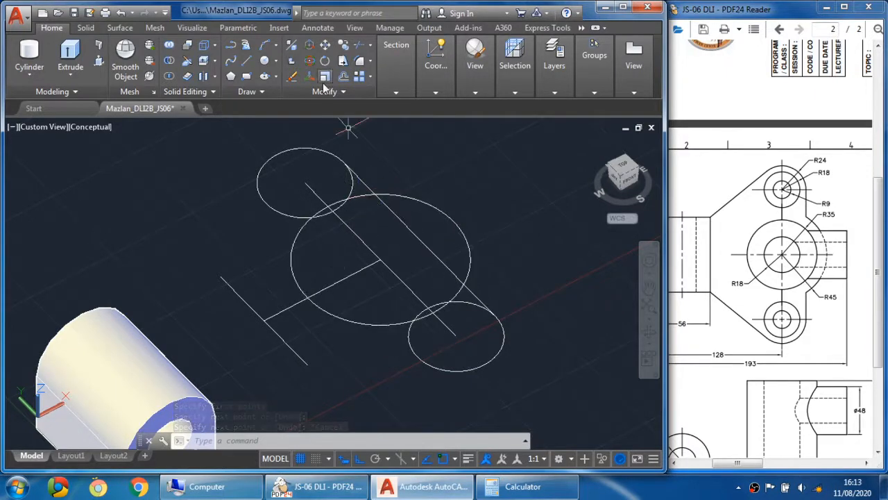
- Trim the radius 45 circle against the new quadrant line, removing its portion on the negative X side
{"action": "left_click", "coordinate": [361, 46]}
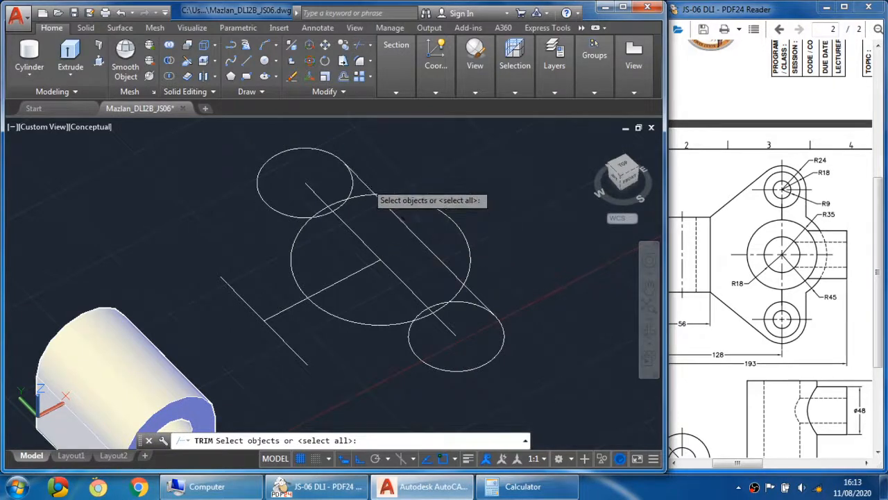
{"action": "left_click", "coordinate": [367, 183]}
{"action": "key", "text": "Return"}
{"action": "left_click", "coordinate": [296, 282]}
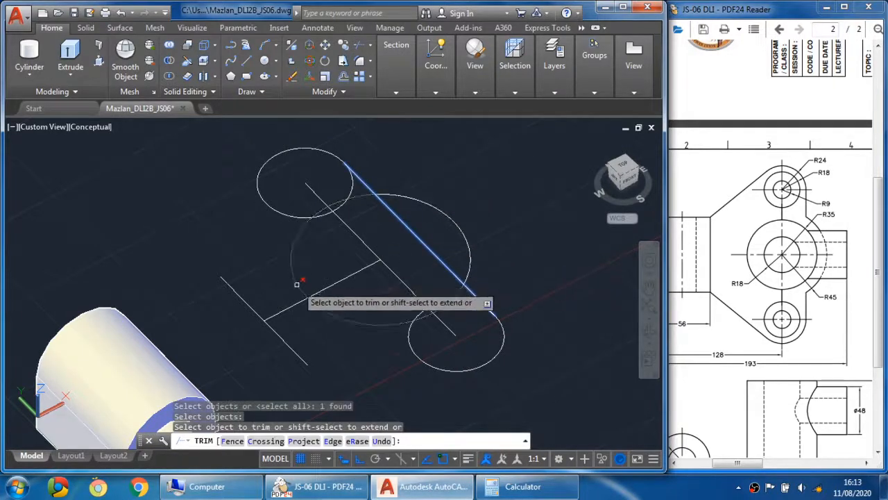
{"action": "key", "text": "Escape"}
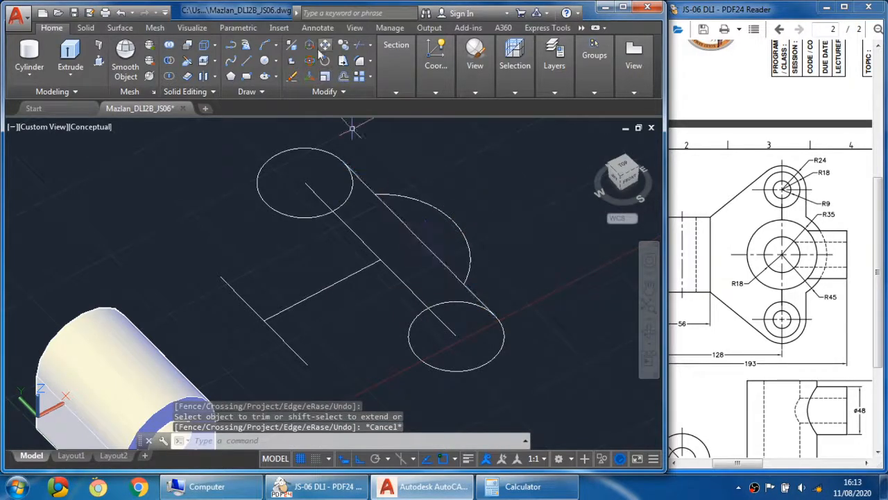
- Trim away the middle of the quadrant line between the two ends of the remaining radius 45 arc
{"action": "left_click", "coordinate": [360, 46]}
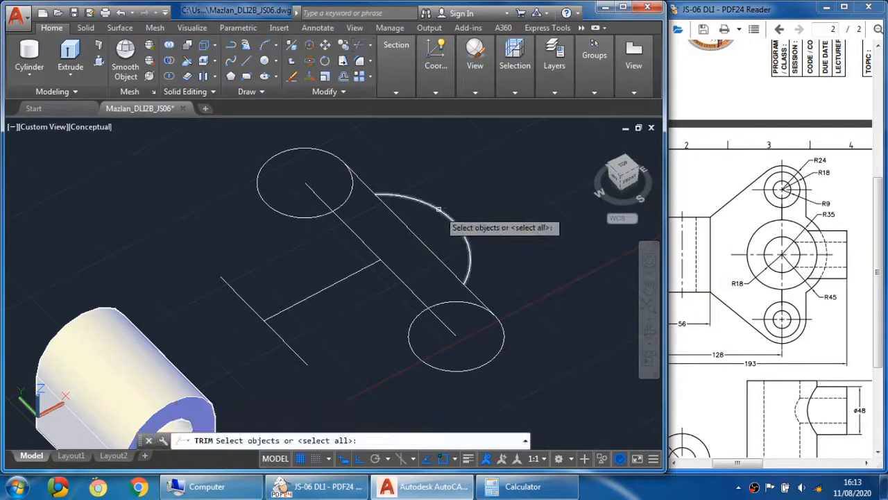
{"action": "left_click", "coordinate": [438, 200]}
{"action": "key", "text": "Return"}
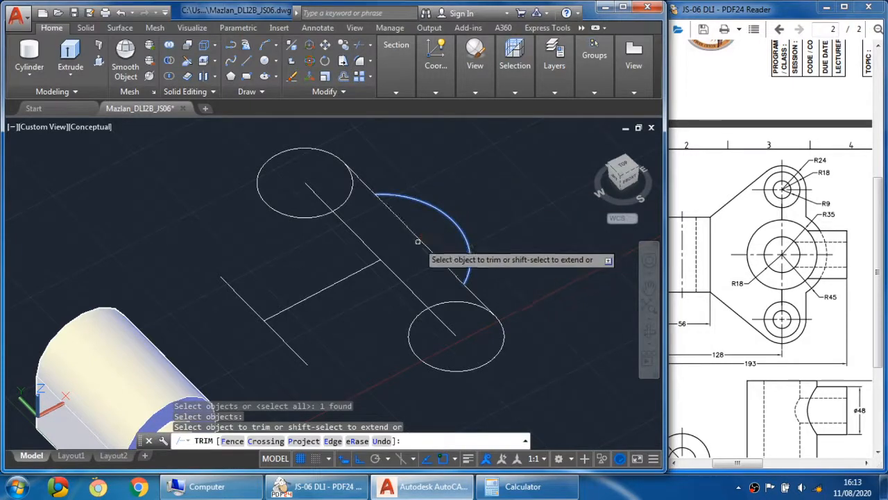
{"action": "key", "text": "Escape"}
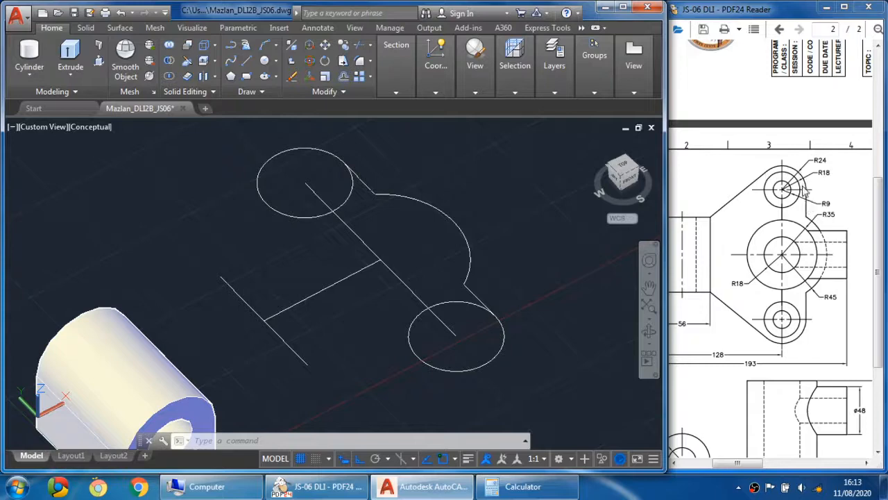
- Following the PDF top view, draw a line with Ortho off from the negative X edge's positive Y end, tangent to the adjacent radius 24 circle
{"action": "left_click", "coordinate": [806, 211]}
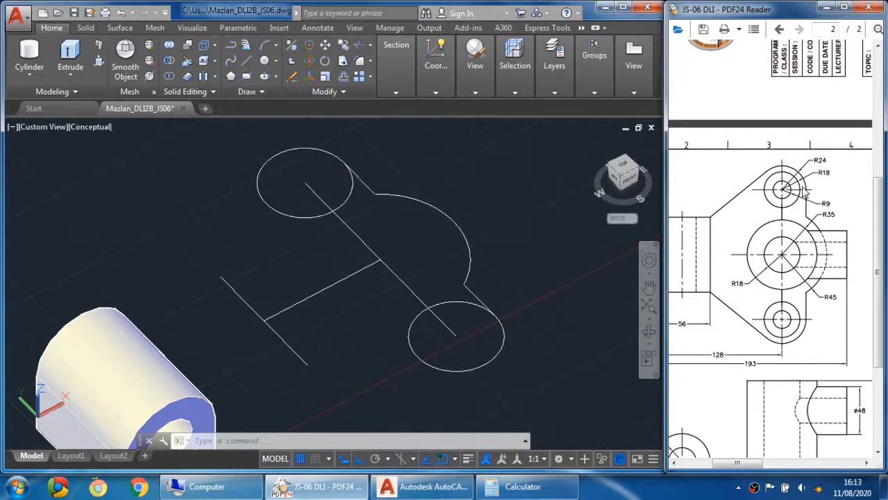
{"action": "scroll", "coordinate": [805, 194], "scroll_direction": "up", "scroll_amount": 1}
{"action": "scroll", "coordinate": [809, 233], "scroll_direction": "down", "scroll_amount": 2}
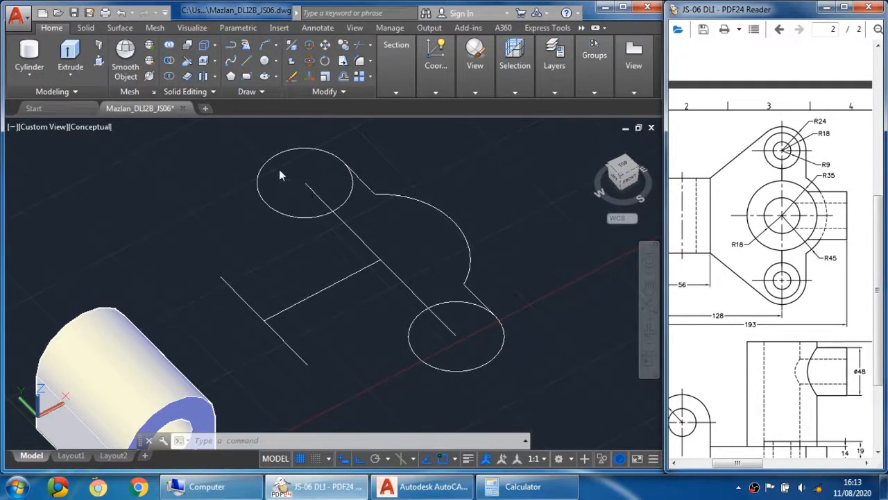
{"action": "left_click", "coordinate": [248, 61]}
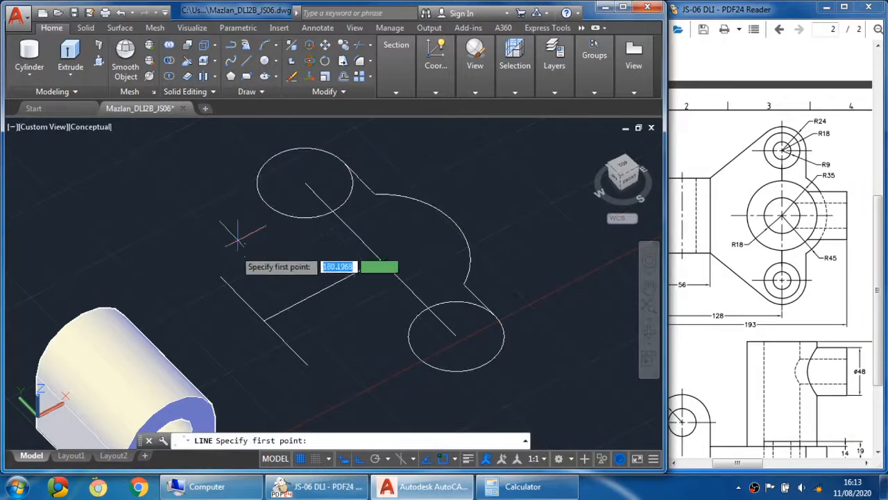
{"action": "left_click", "coordinate": [219, 277]}
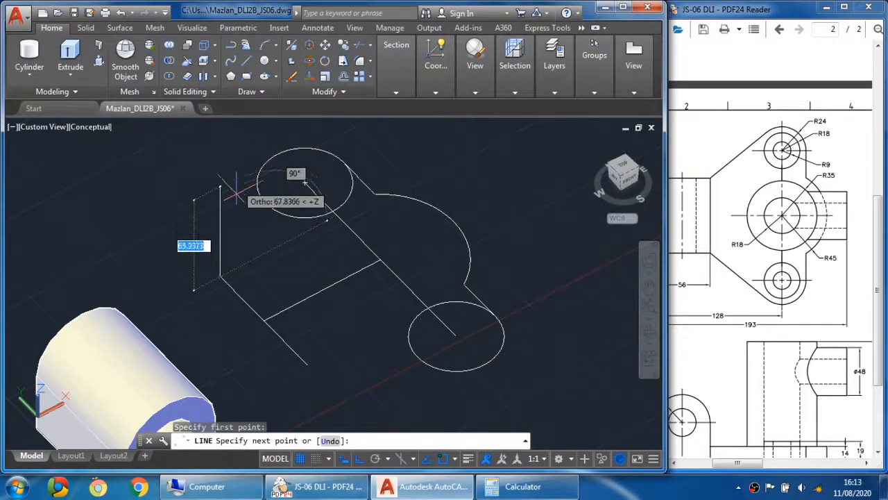
{"action": "key", "text": "F8"}
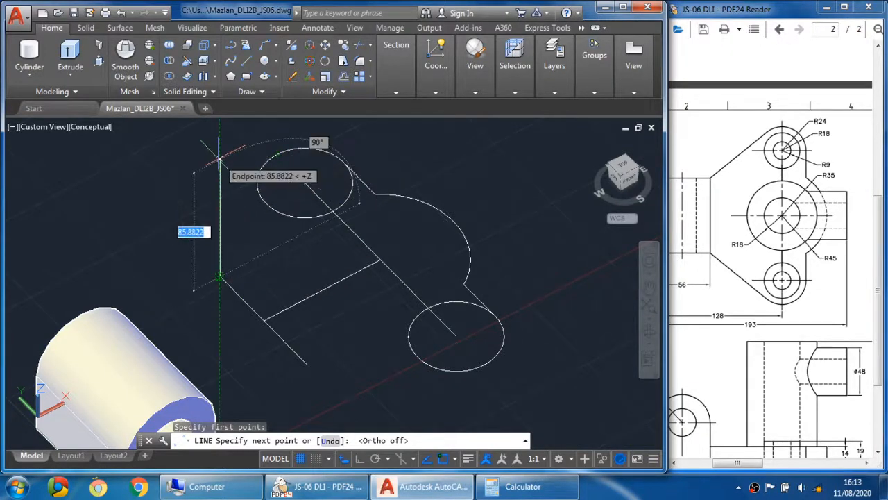
{"action": "right_click", "coordinate": [219, 169], "text": "shift"}
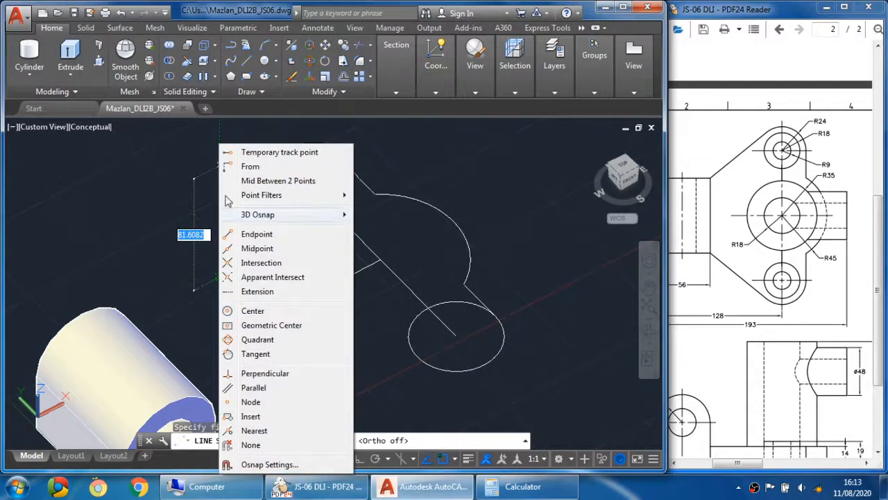
{"action": "left_click", "coordinate": [256, 354]}
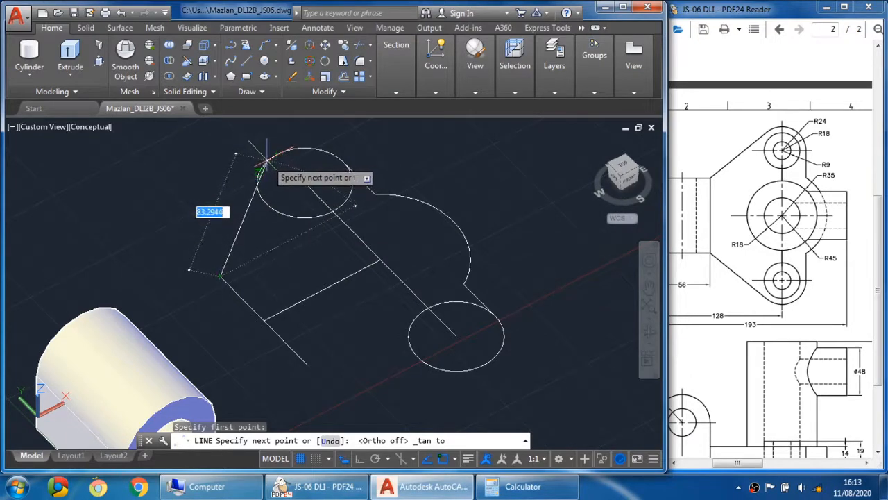
{"action": "left_click", "coordinate": [266, 161]}
{"action": "key", "text": "Escape"}
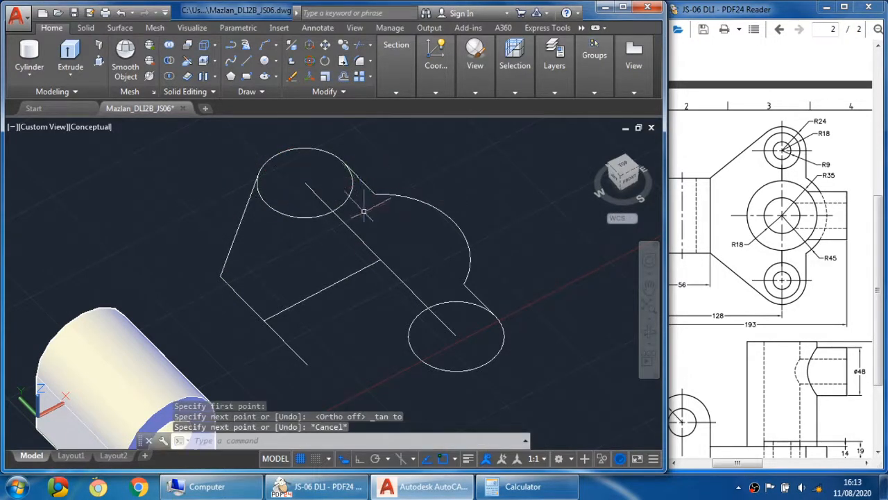
- Try a tangent line from the negative X edge's negative Y end to the nearby radius 24 circle, and undo it
{"action": "left_click", "coordinate": [244, 62]}
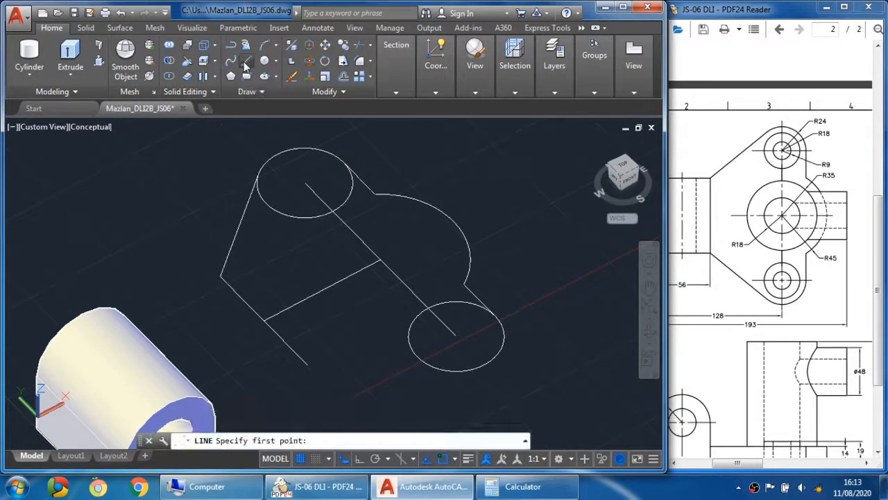
{"action": "left_click", "coordinate": [307, 363]}
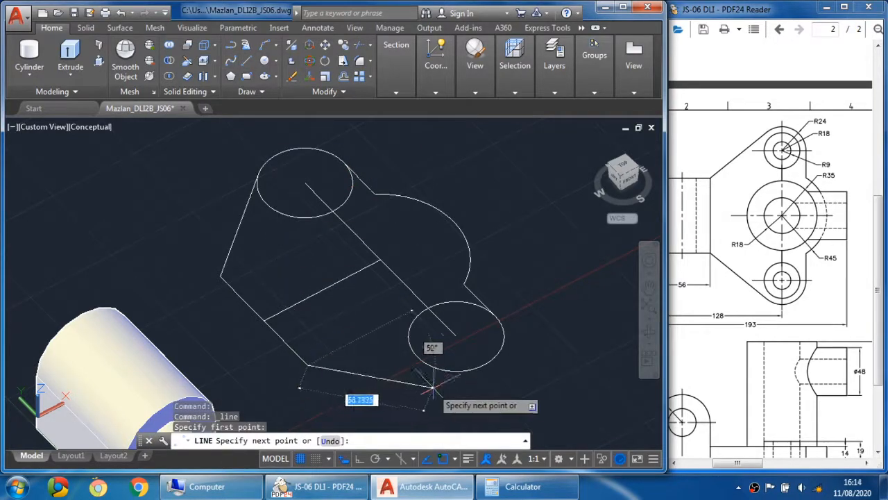
{"action": "right_click", "coordinate": [454, 399], "text": "shift"}
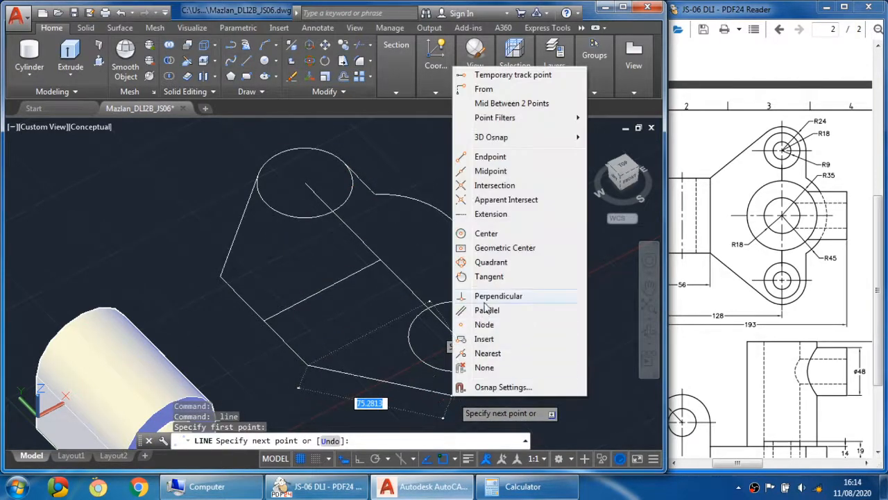
{"action": "left_click", "coordinate": [489, 276]}
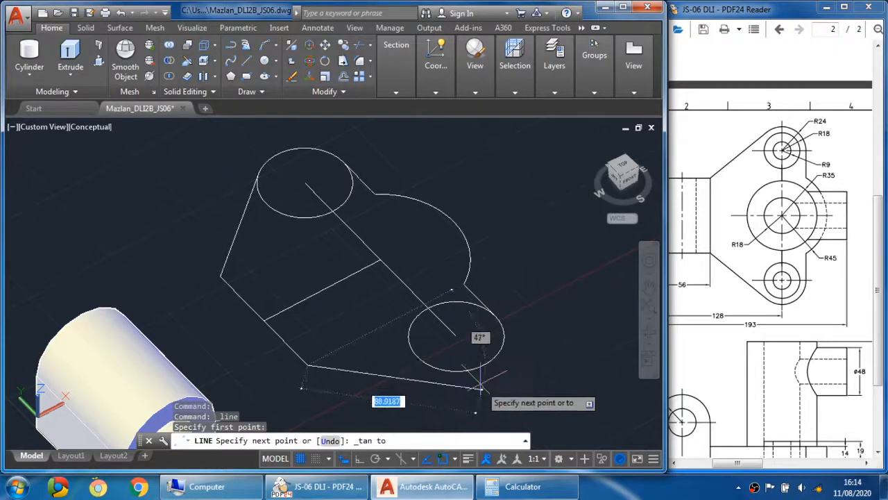
{"action": "key", "text": "Escape"}
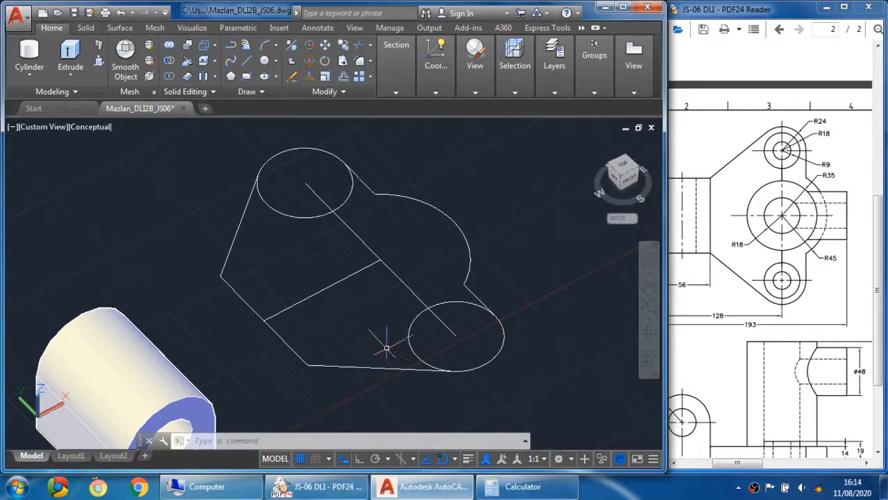
{"action": "key", "text": "ctrl+z"}
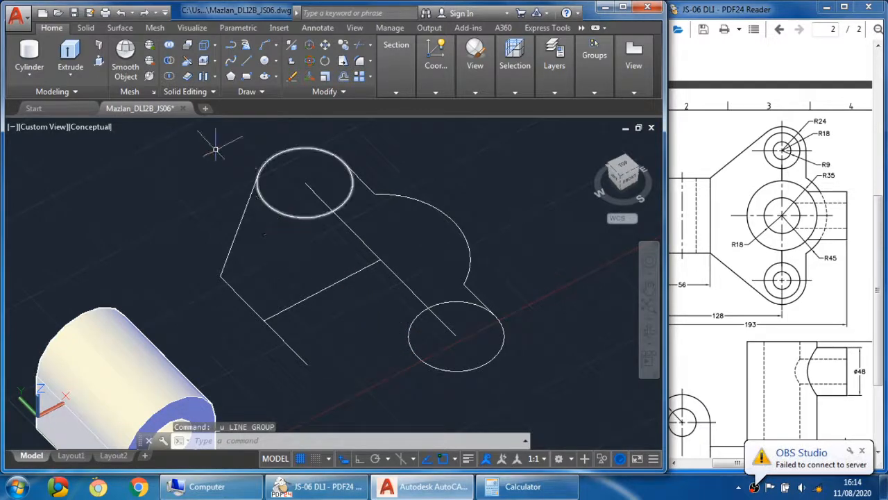
- Draw a line from the negative Y end of the negative X edge, tangent to the outer side of the adjacent radius 24 circle
{"action": "left_click", "coordinate": [248, 62]}
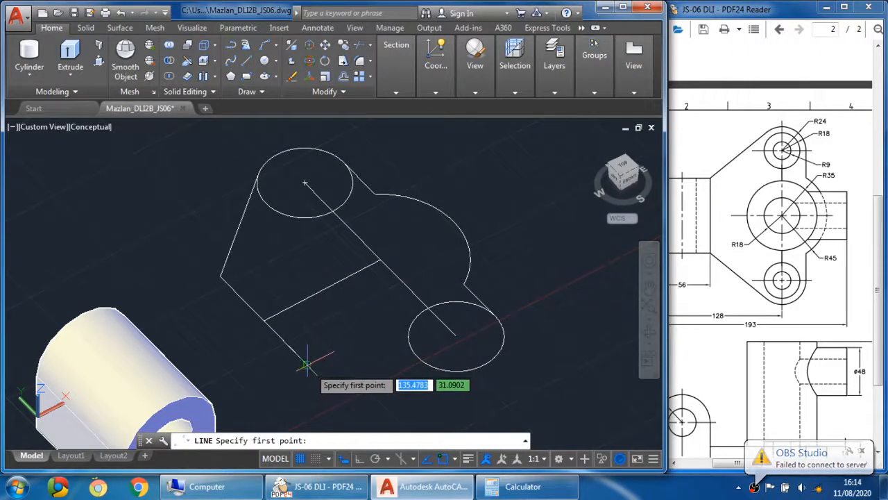
{"action": "left_click", "coordinate": [308, 365]}
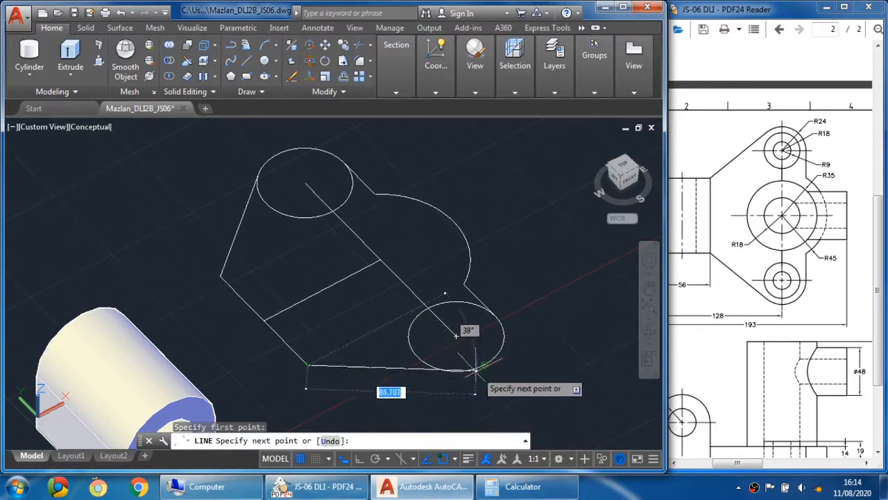
{"action": "right_click", "coordinate": [484, 404], "text": "shift"}
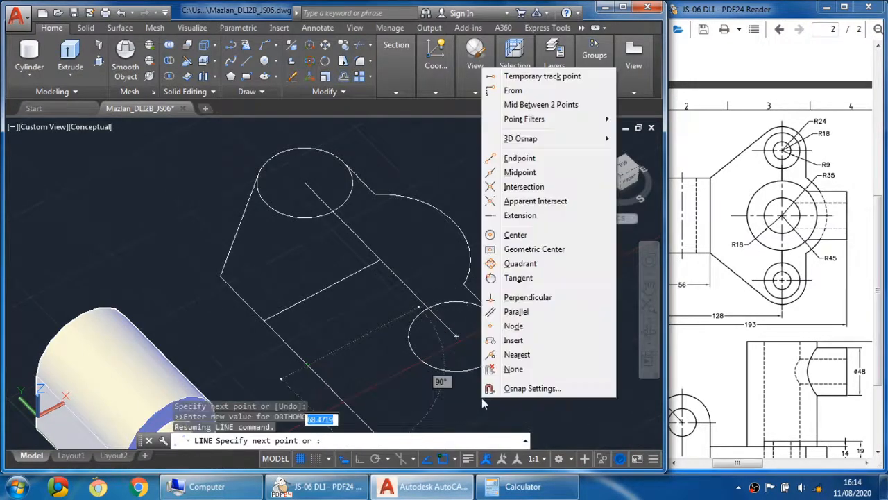
{"action": "left_click", "coordinate": [527, 278]}
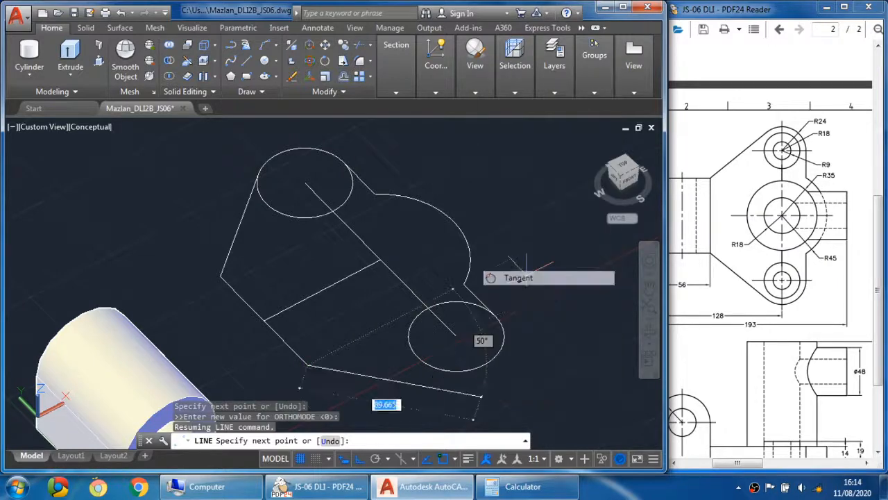
{"action": "left_click", "coordinate": [458, 362]}
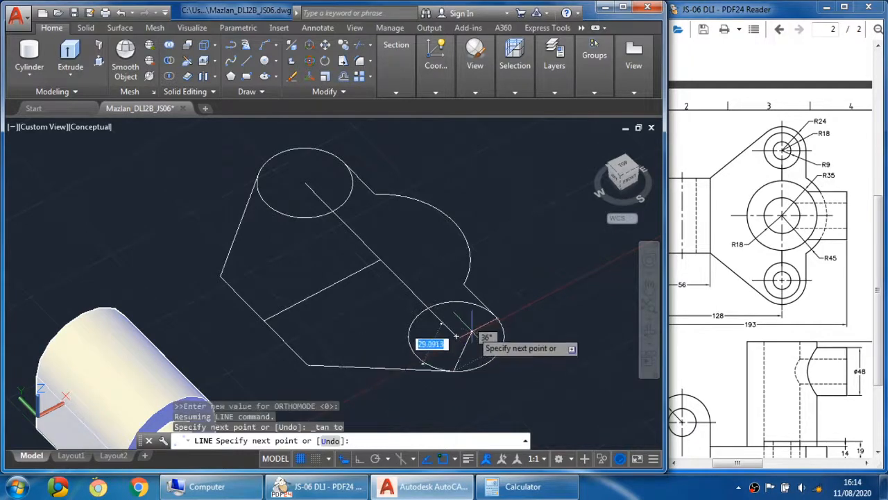
{"action": "key", "text": "Escape"}
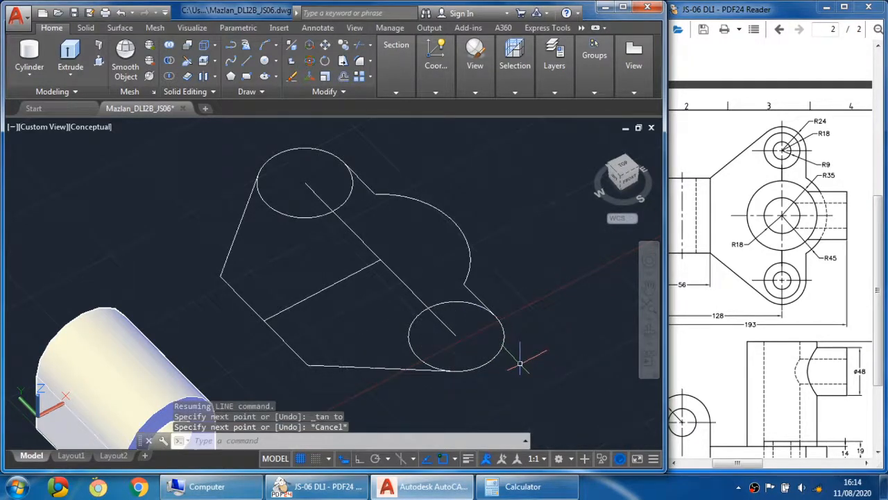
- Erase the three construction lines that meet at the centre of the radius 45 arc
{"action": "double_click", "coordinate": [292, 77]}
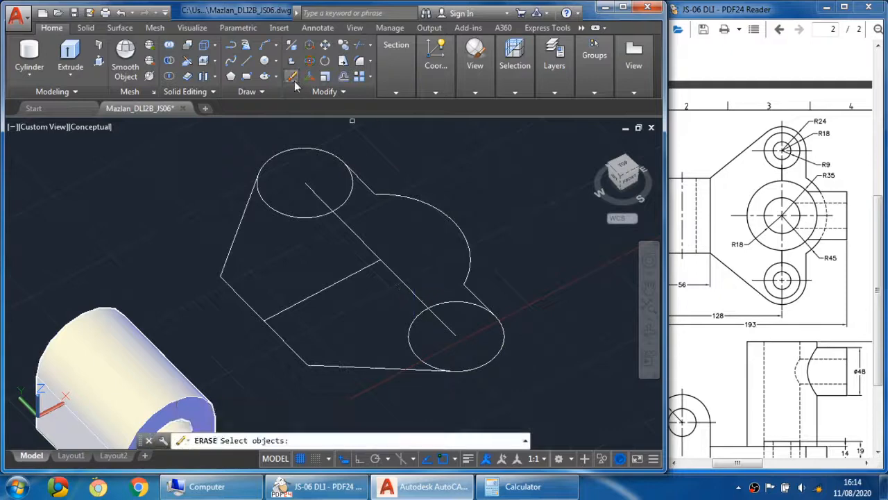
{"action": "left_click", "coordinate": [366, 241]}
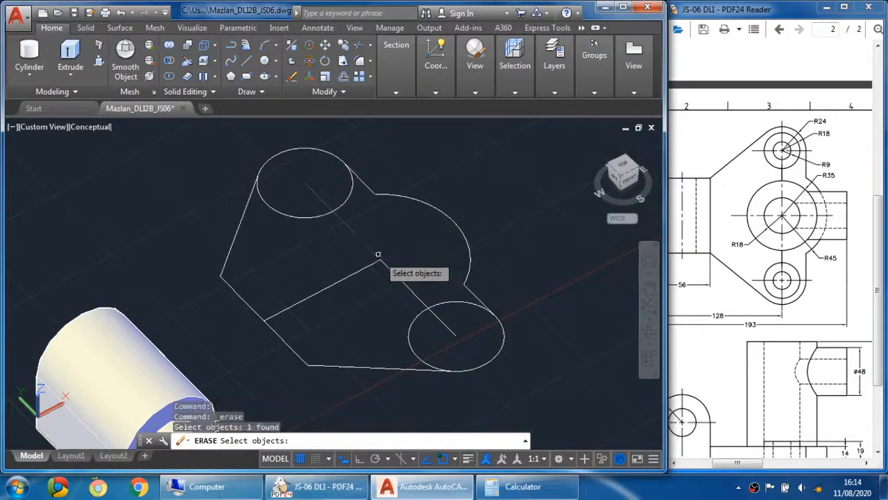
{"action": "left_click", "coordinate": [391, 268]}
{"action": "left_click", "coordinate": [361, 270]}
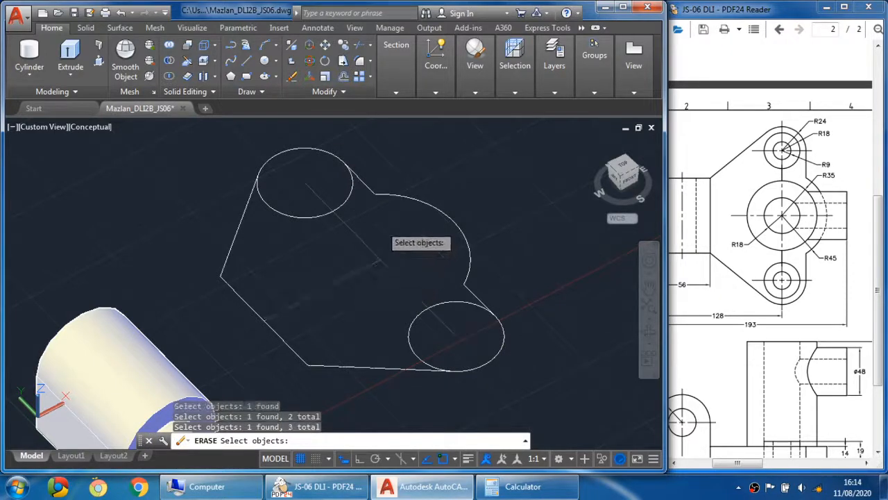
{"action": "key", "text": "Return"}
- Trim away the inner portions of both radius 24 circles so the base plate outline forms one closed profile
{"action": "left_click", "coordinate": [358, 47]}
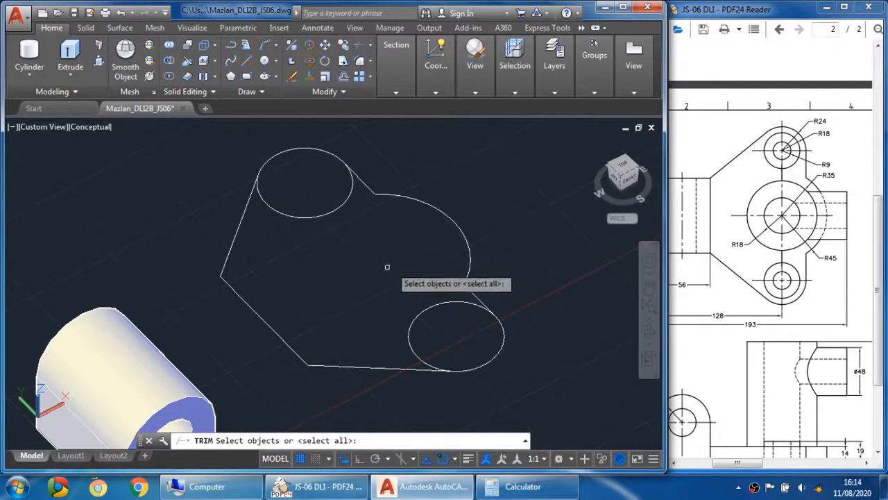
{"action": "key", "text": "Return"}
{"action": "left_click", "coordinate": [316, 216]}
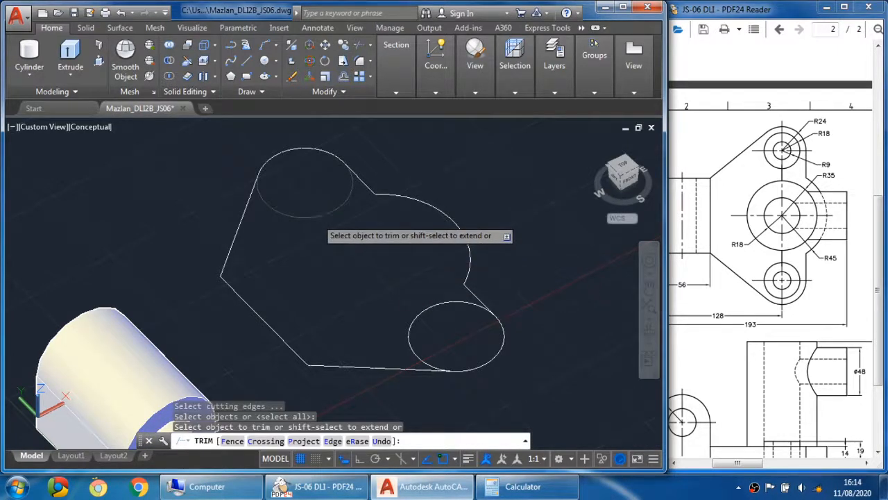
{"action": "left_click", "coordinate": [451, 301]}
{"action": "key", "text": "Escape"}
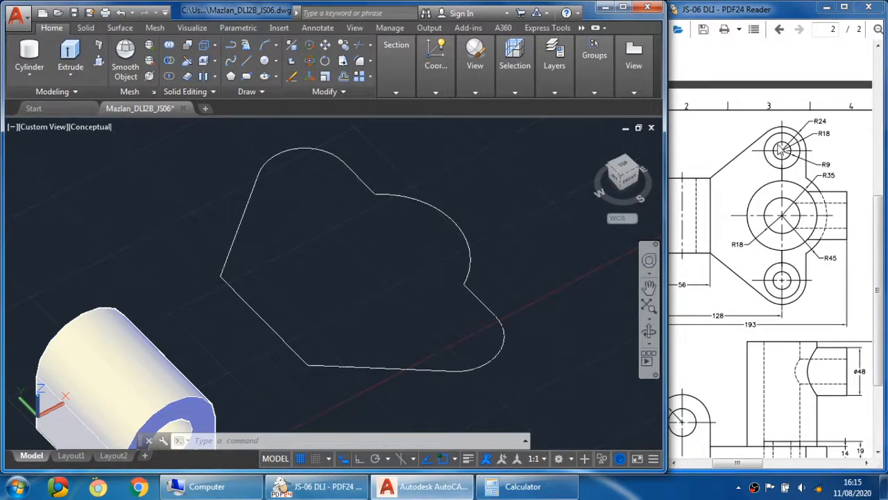
- Examine the isometric, side and front views in the PDF drawing for the base plate's shape and thickness
{"action": "scroll", "coordinate": [784, 158], "scroll_direction": "down", "scroll_amount": 10}
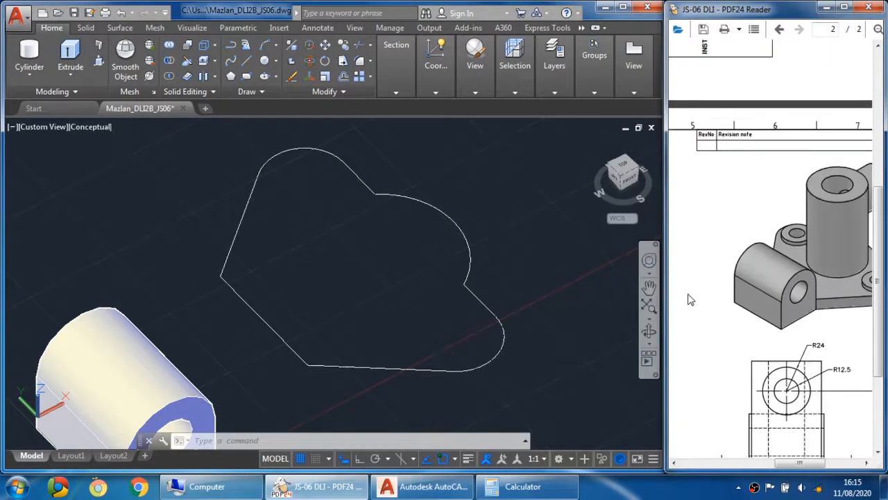
{"action": "left_click_drag", "start_coordinate": [810, 295], "coordinate": [826, 291]}
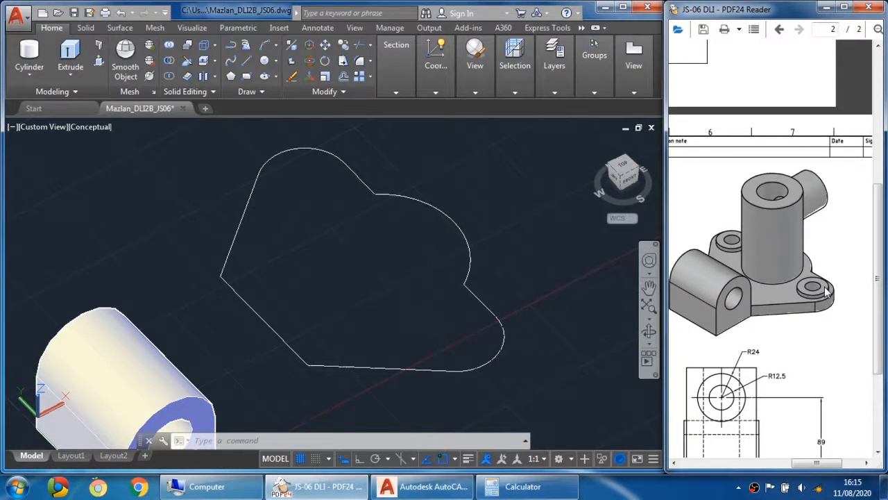
{"action": "left_click_drag", "start_coordinate": [766, 276], "coordinate": [791, 263]}
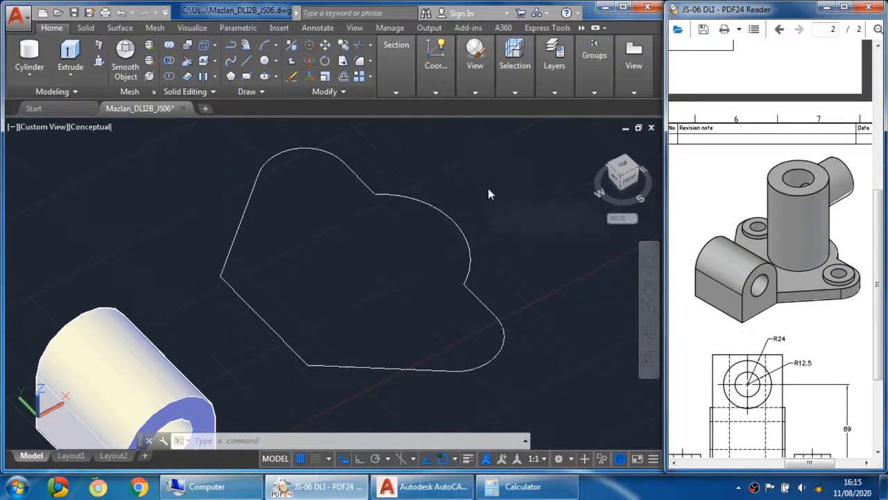
{"action": "left_click", "coordinate": [351, 243]}
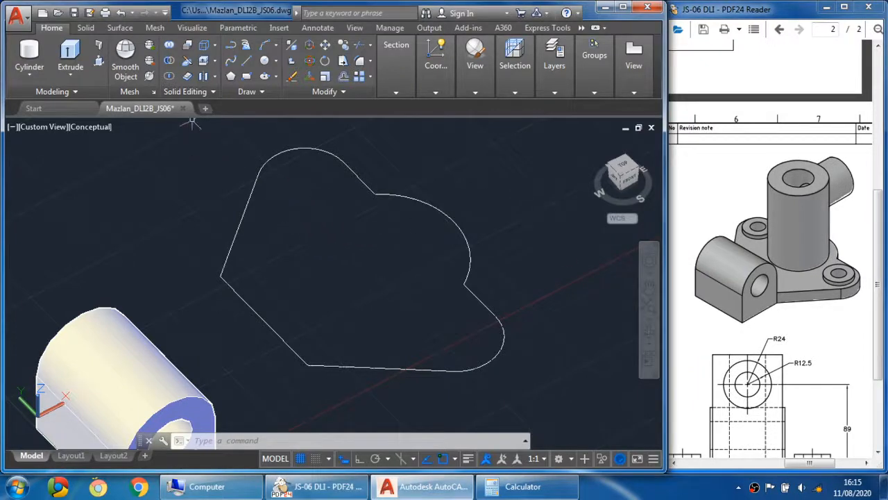
{"action": "left_click_drag", "start_coordinate": [838, 367], "coordinate": [845, 242]}
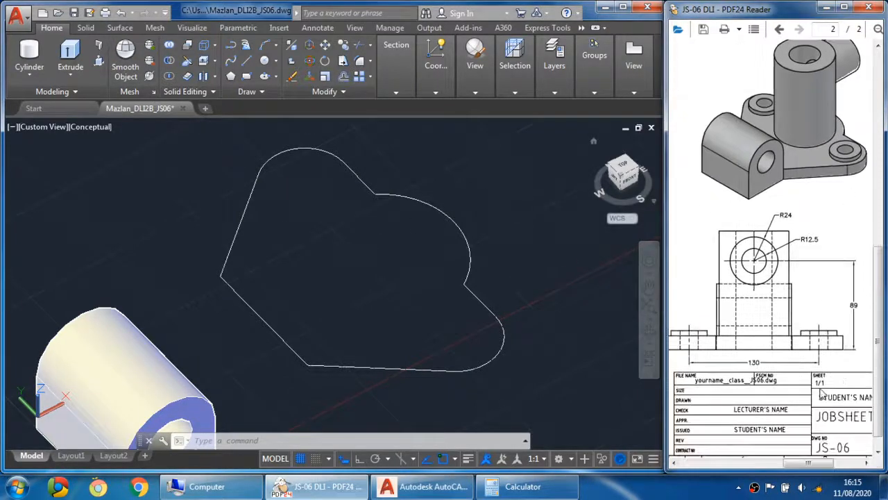
{"action": "left_click_drag", "start_coordinate": [819, 388], "coordinate": [864, 357]}
{"action": "left_click_drag", "start_coordinate": [768, 319], "coordinate": [857, 302]}
{"action": "left_click_drag", "start_coordinate": [737, 282], "coordinate": [851, 281]}
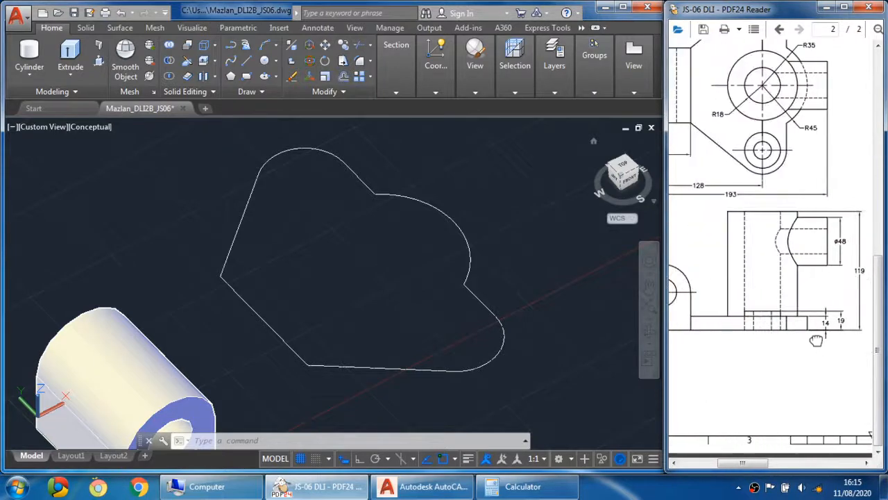
{"action": "left_click_drag", "start_coordinate": [816, 340], "coordinate": [843, 342]}
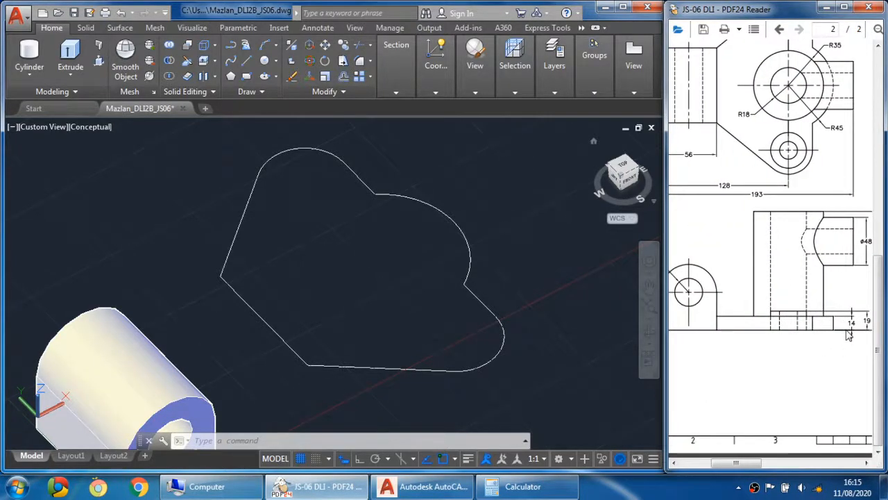
- Presspull the closed base plate profile upward to a height of 14
{"action": "left_click", "coordinate": [102, 66]}
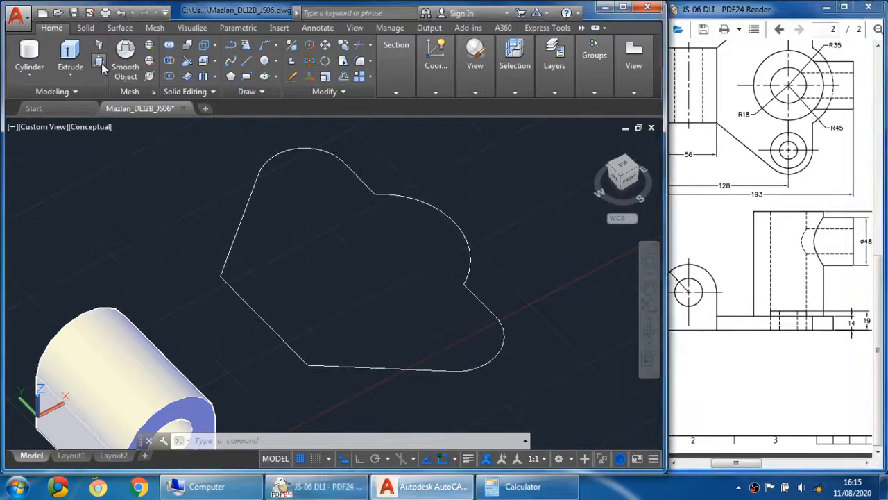
{"action": "left_click", "coordinate": [102, 66]}
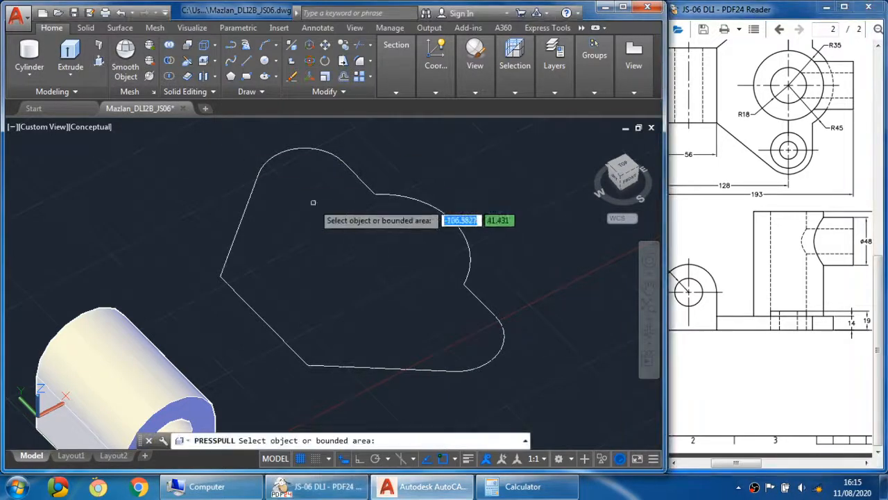
{"action": "left_click", "coordinate": [358, 264]}
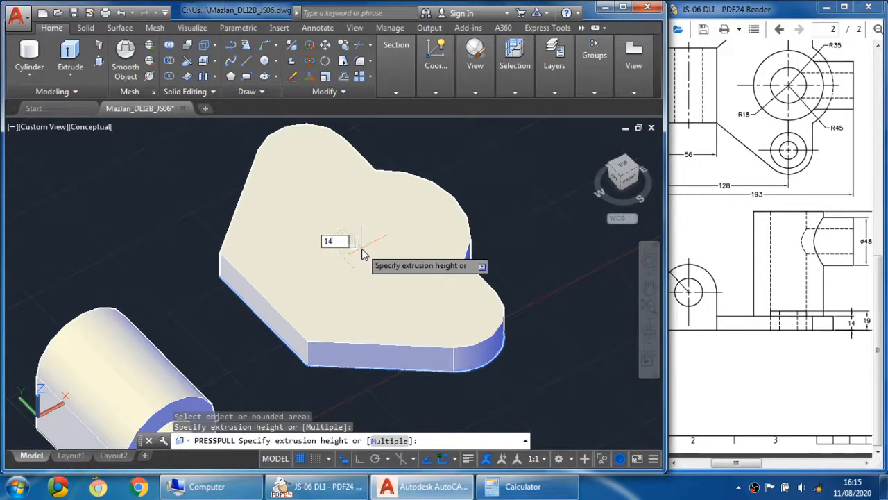
{"action": "key", "text": "Return"}
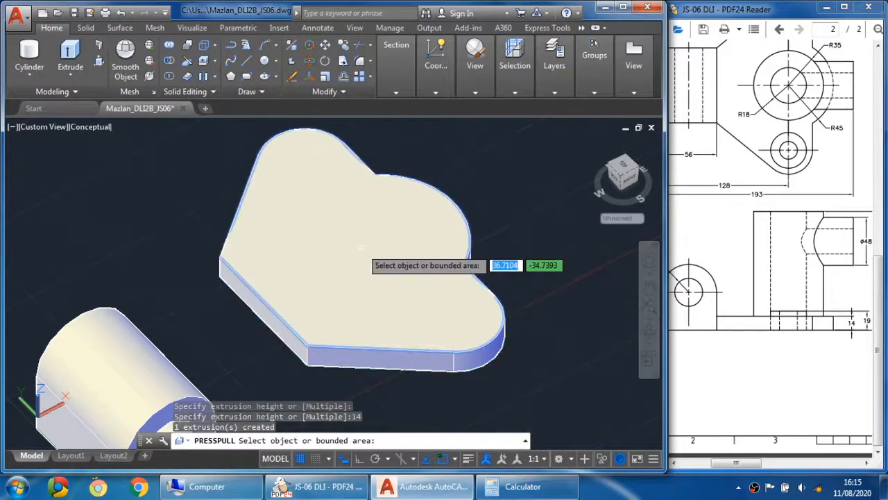
{"action": "key", "text": "Return"}
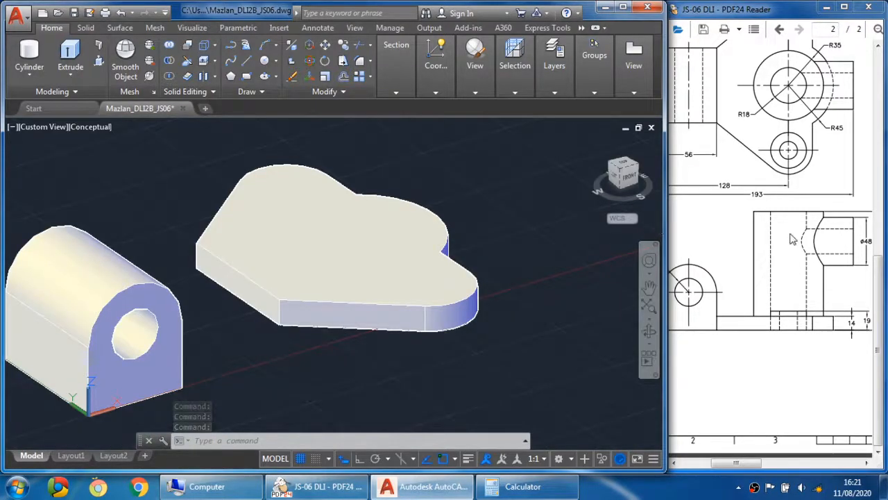
- Examine the PDF's top, isometric and front views for the radii and heights of the two small round bosses
{"action": "left_click_drag", "start_coordinate": [784, 149], "coordinate": [759, 220]}
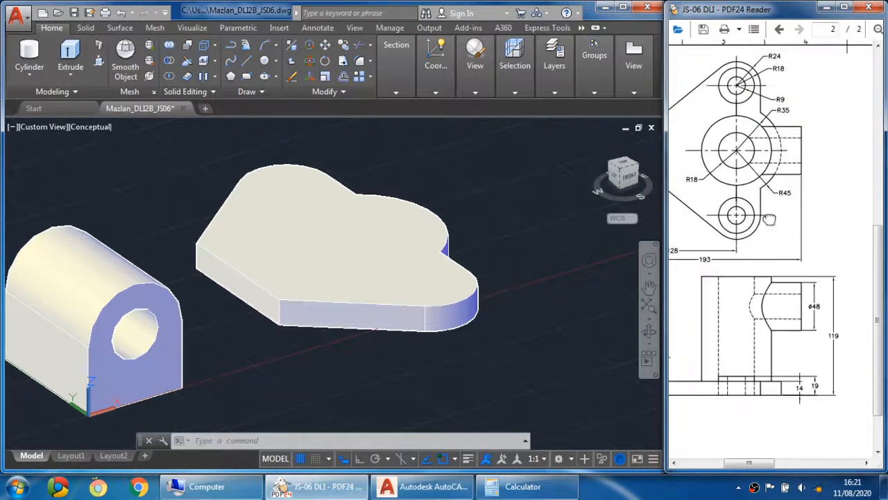
{"action": "left_click_drag", "start_coordinate": [859, 220], "coordinate": [742, 200]}
{"action": "left_click_drag", "start_coordinate": [810, 233], "coordinate": [747, 232]}
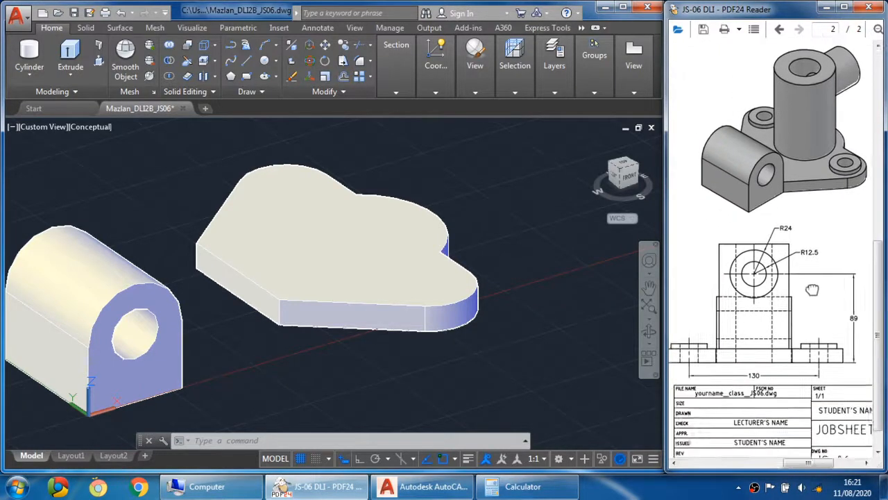
{"action": "scroll", "coordinate": [810, 321], "scroll_direction": "left", "scroll_amount": 5}
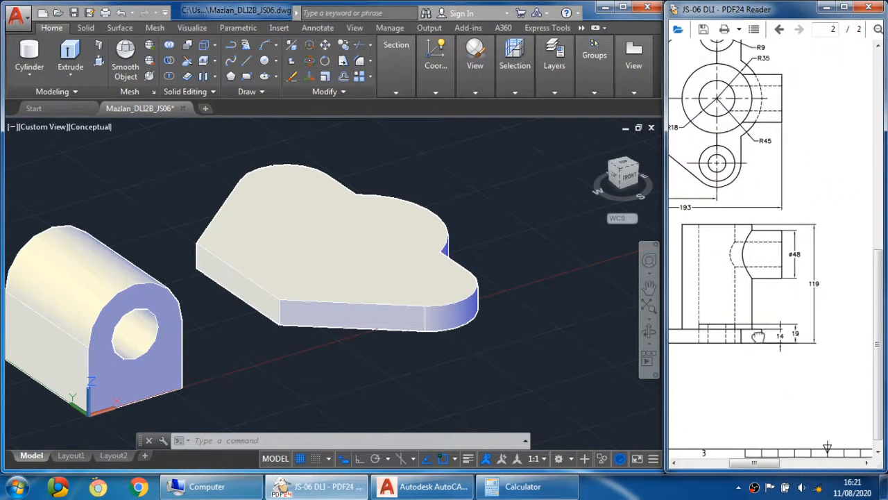
{"action": "scroll", "coordinate": [802, 351], "scroll_direction": "left", "scroll_amount": 1}
{"action": "scroll", "coordinate": [816, 345], "scroll_direction": "left", "scroll_amount": 2}
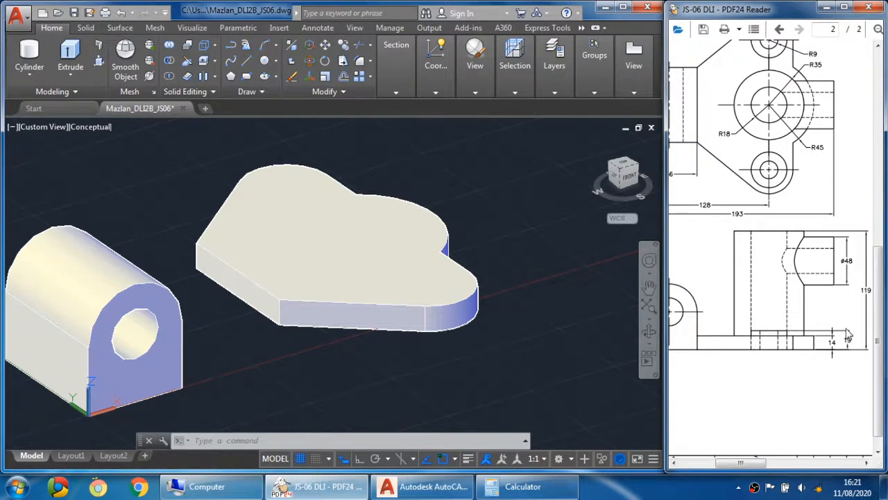
{"action": "scroll", "coordinate": [778, 194], "scroll_direction": "up", "scroll_amount": 3}
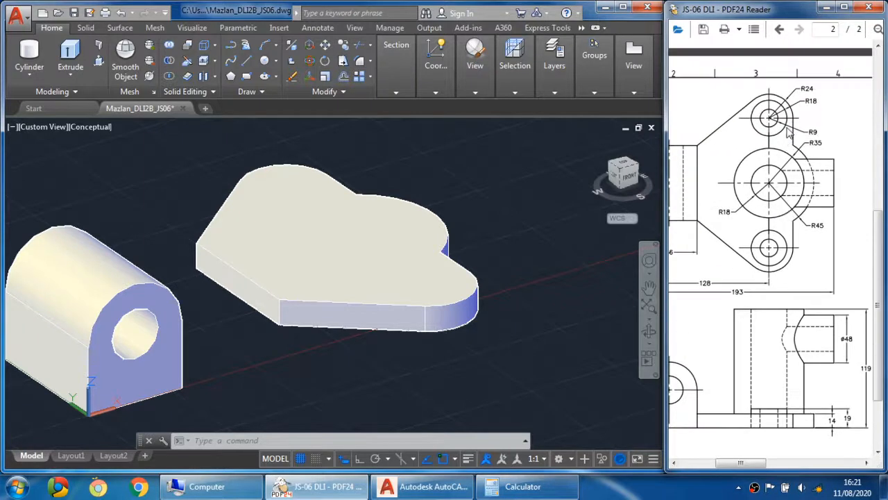
{"action": "scroll", "coordinate": [789, 123], "scroll_direction": "up", "scroll_amount": 3, "text": "ctrl"}
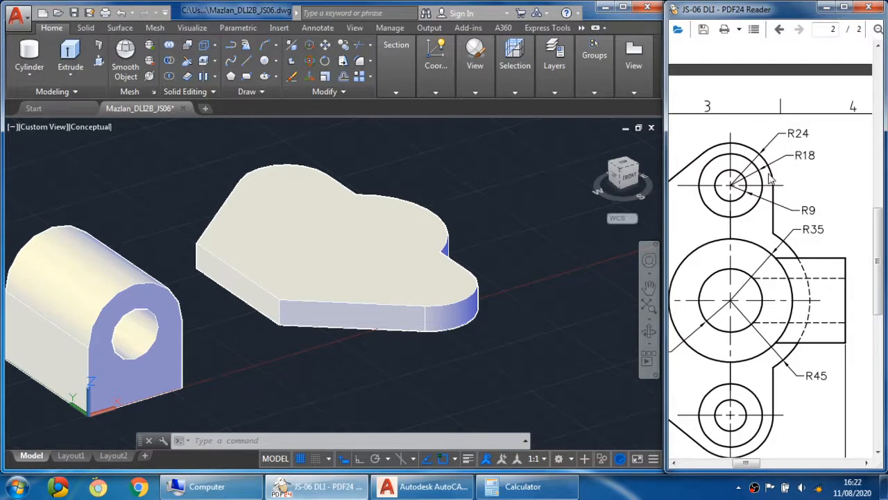
{"action": "scroll", "coordinate": [777, 204], "scroll_direction": "down", "scroll_amount": 3, "text": "ctrl"}
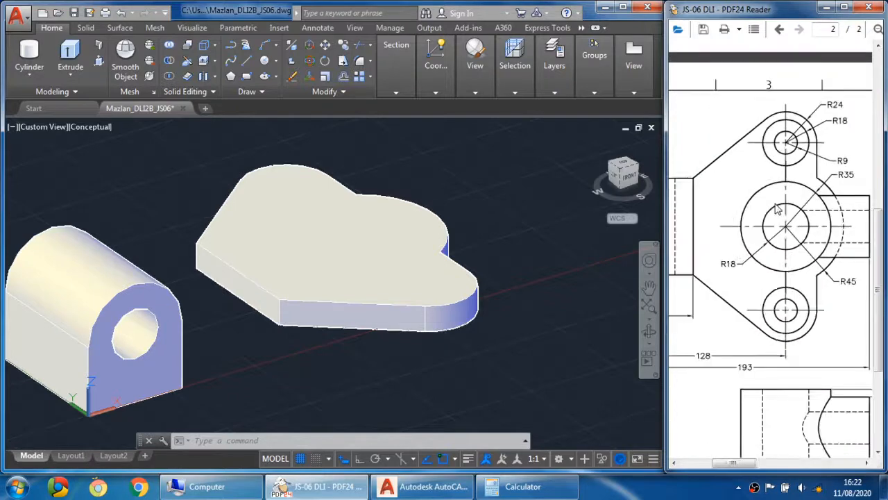
{"action": "scroll", "coordinate": [784, 222], "scroll_direction": "down", "scroll_amount": 4}
{"action": "scroll", "coordinate": [793, 323], "scroll_direction": "up", "scroll_amount": 1}
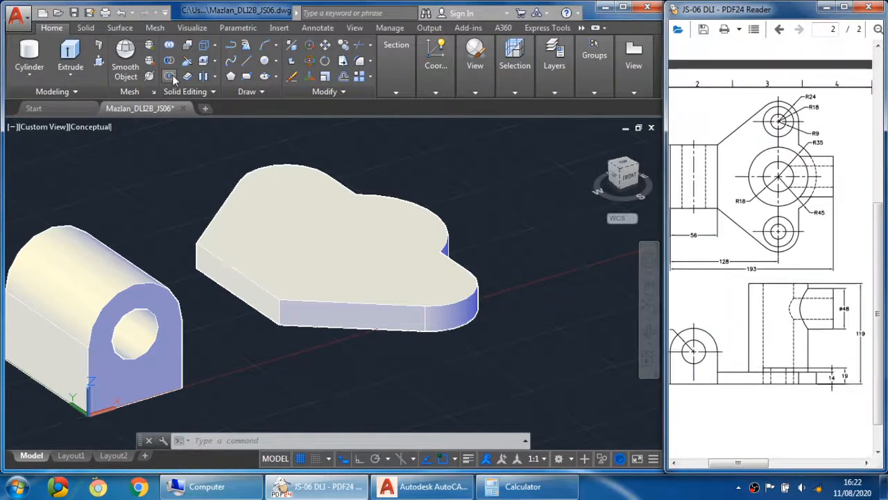
{"action": "left_click", "coordinate": [27, 56]}
{"action": "left_click", "coordinate": [29, 55]}
{"action": "middle_click_drag", "start_coordinate": [375, 196], "coordinate": [356, 200]}
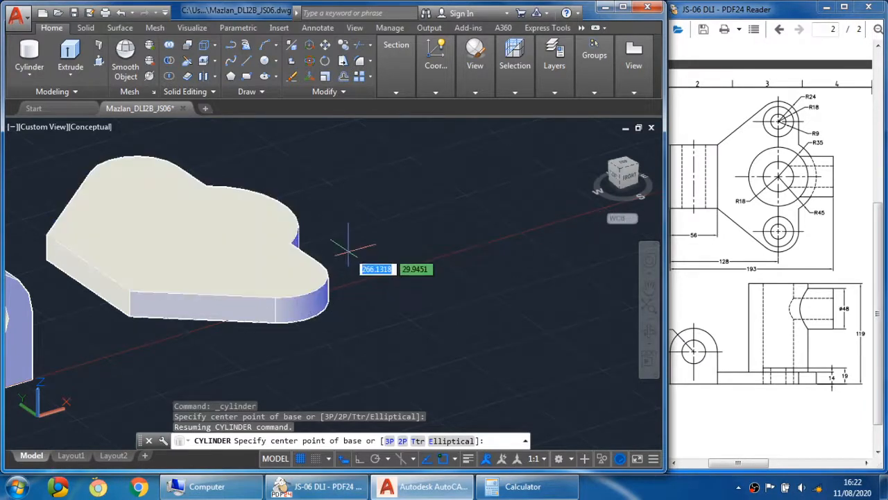
{"action": "middle_click_drag", "start_coordinate": [344, 251], "coordinate": [419, 241]}
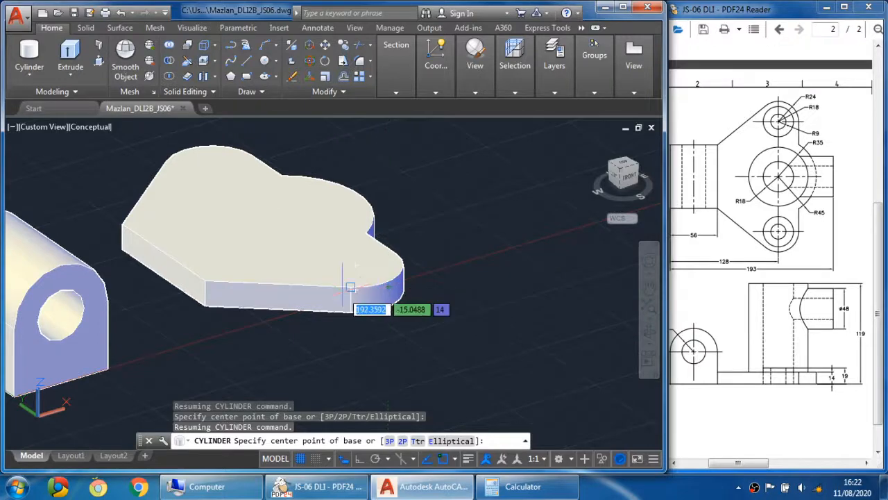
{"action": "middle_click_drag", "start_coordinate": [347, 286], "coordinate": [377, 201], "text": "shift"}
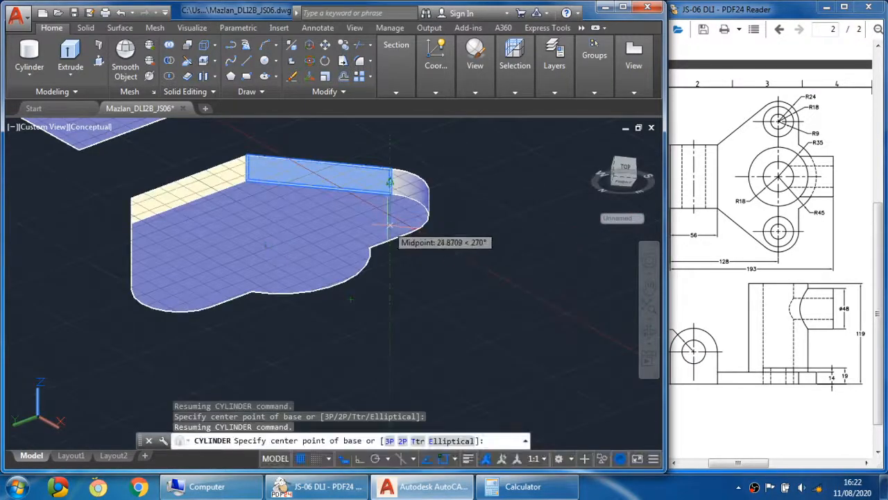
{"action": "middle_click_drag", "start_coordinate": [387, 236], "coordinate": [392, 242], "text": "shift"}
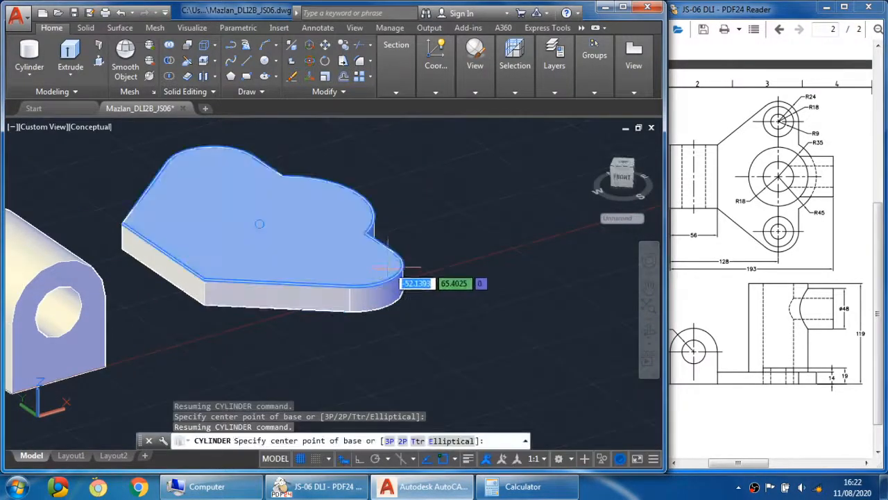
{"action": "key", "text": "Escape"}
{"action": "key", "text": "Escape"}
{"action": "key", "text": "Escape"}
{"action": "key", "text": "Escape"}
- Try the X-Ray visual style on the model
{"action": "left_click", "coordinate": [475, 92]}
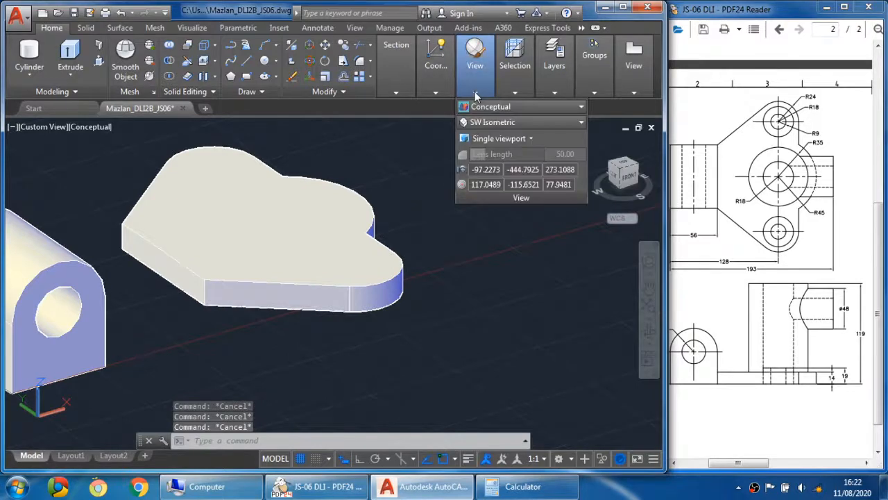
{"action": "left_click", "coordinate": [484, 108]}
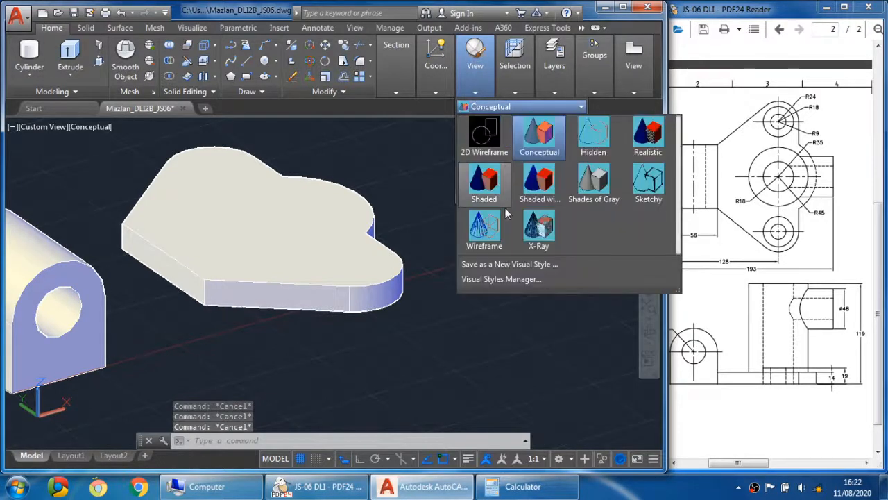
{"action": "left_click", "coordinate": [530, 236]}
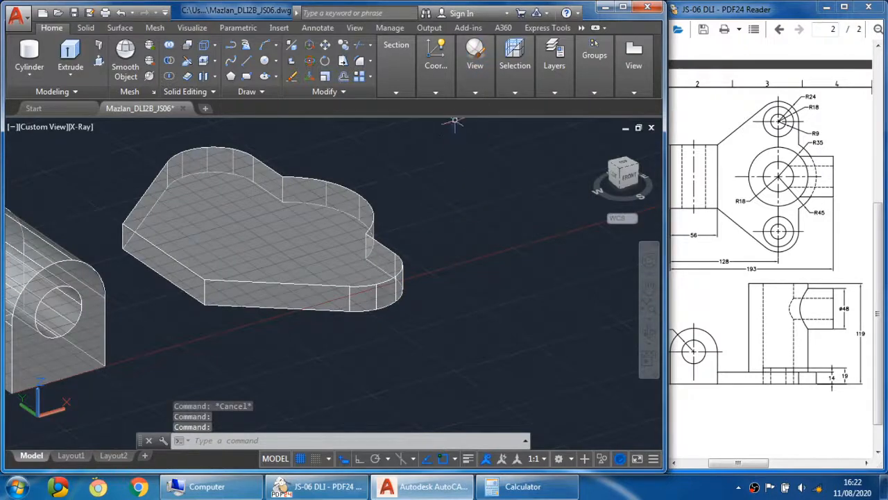
- Change the model's visual style to 2D Wireframe
{"action": "mouse_move", "coordinate": [468, 79]}
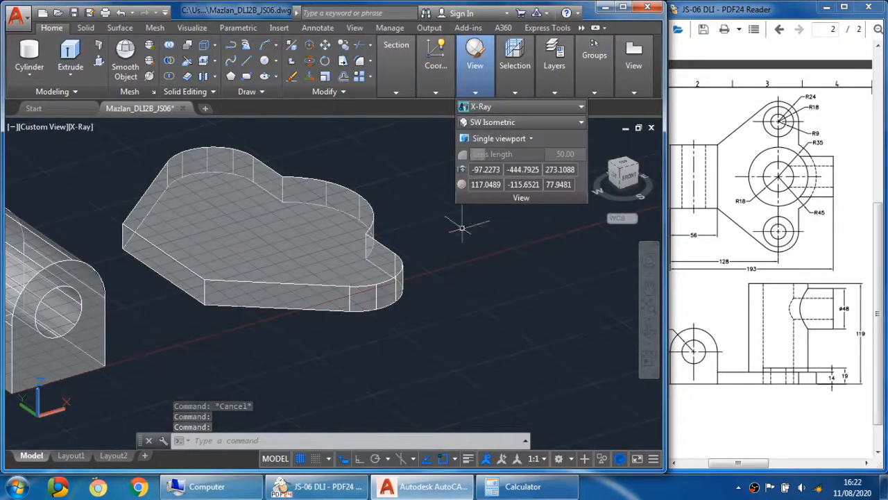
{"action": "key", "text": "Escape"}
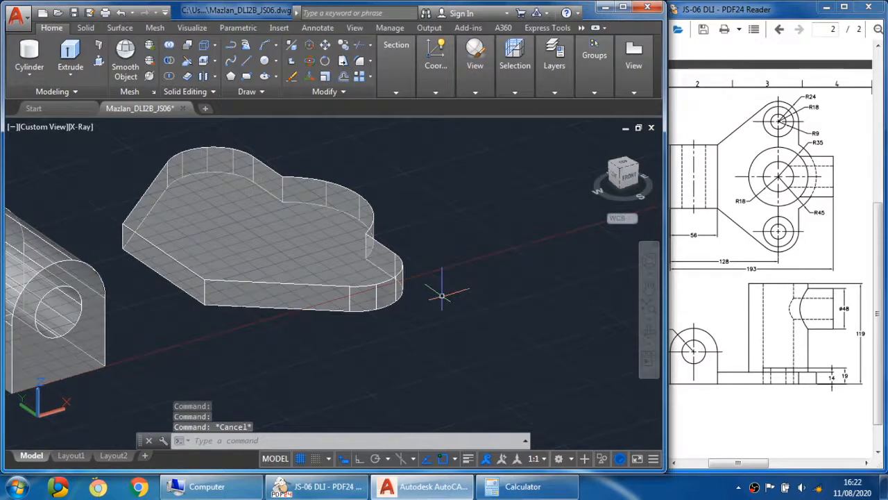
{"action": "key", "text": "Escape"}
{"action": "left_click", "coordinate": [486, 106]}
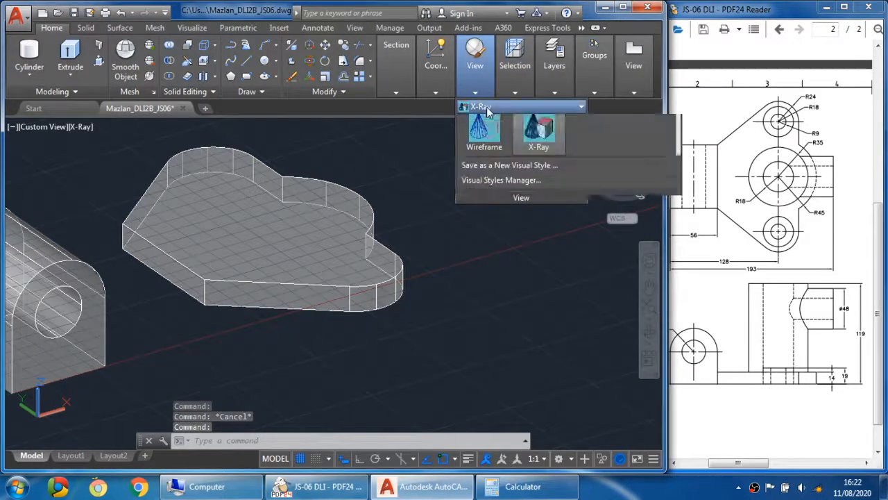
{"action": "left_click", "coordinate": [476, 146]}
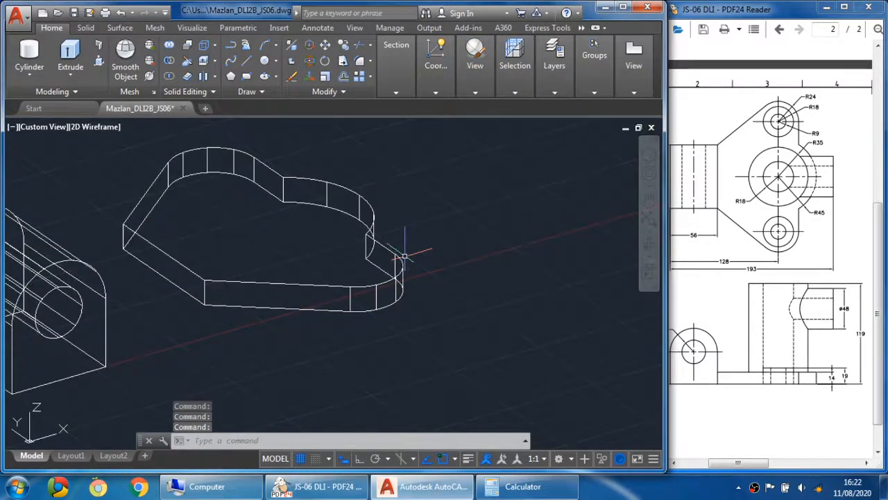
{"action": "mouse_move", "coordinate": [436, 85]}
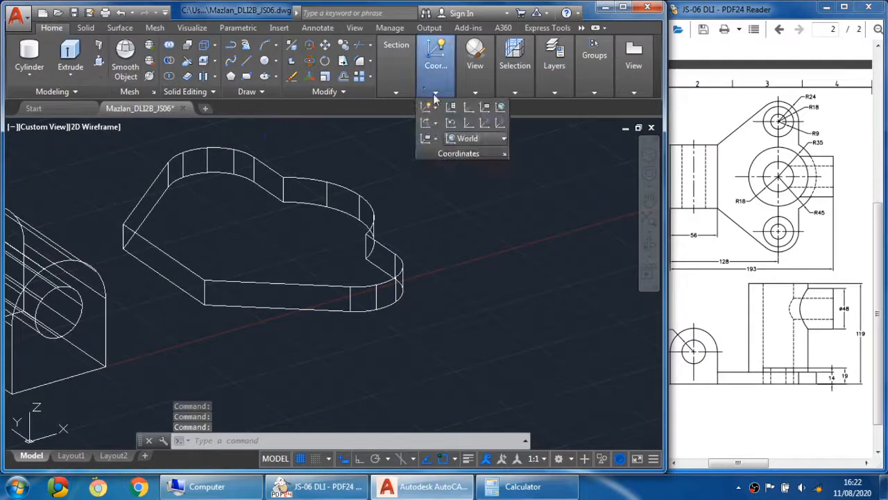
- Display the model in the X-Ray visual style
{"action": "mouse_move", "coordinate": [475, 87]}
{"action": "left_click", "coordinate": [500, 107]}
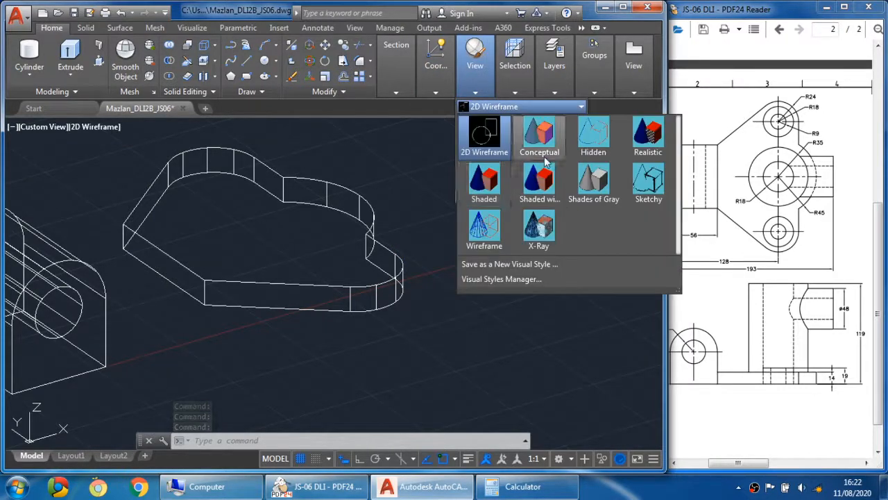
{"action": "left_click", "coordinate": [538, 225]}
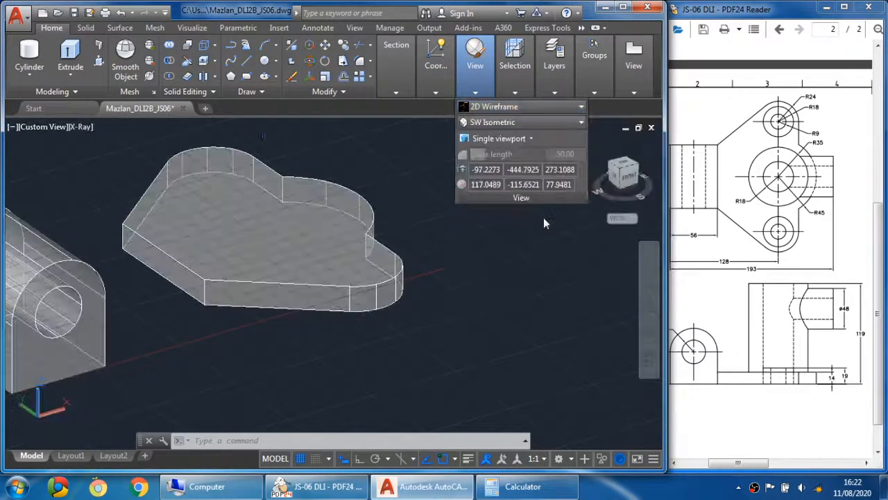
- Create a solid cylinder with radius 18 and height 19 in the empty space beside the base plate
{"action": "left_click", "coordinate": [30, 56]}
{"action": "middle_click_drag", "start_coordinate": [468, 189], "coordinate": [383, 209]}
{"action": "left_click", "coordinate": [406, 248]}
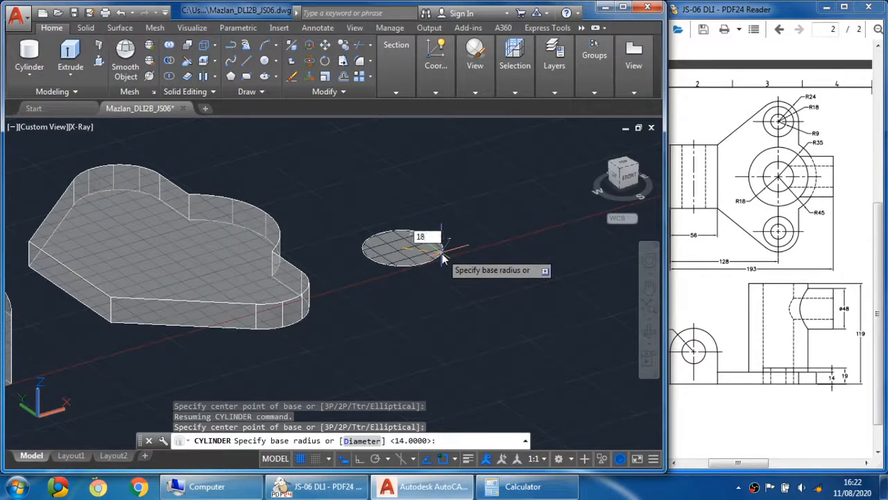
{"action": "key", "text": "Return"}
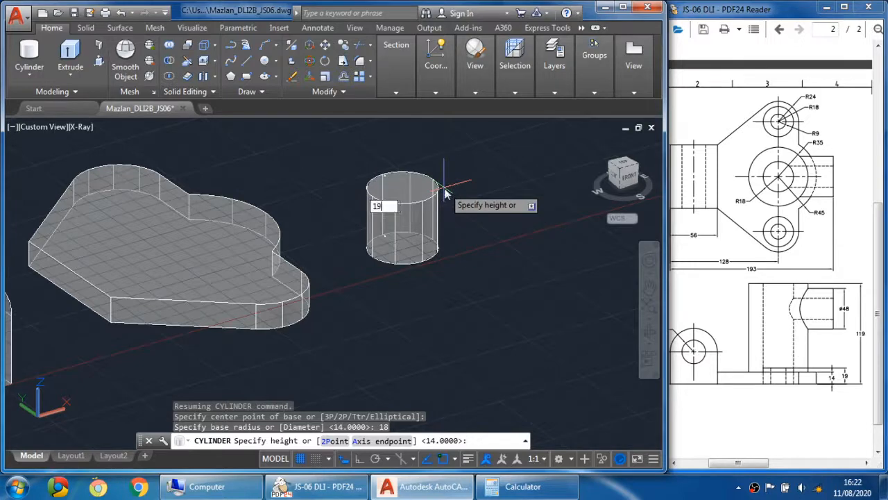
{"action": "key", "text": "Return"}
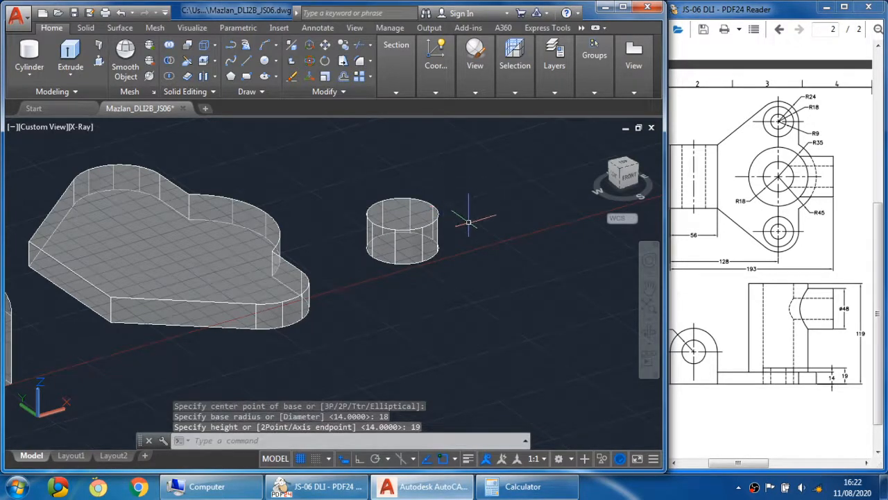
{"action": "middle_click_drag", "start_coordinate": [469, 222], "coordinate": [500, 259]}
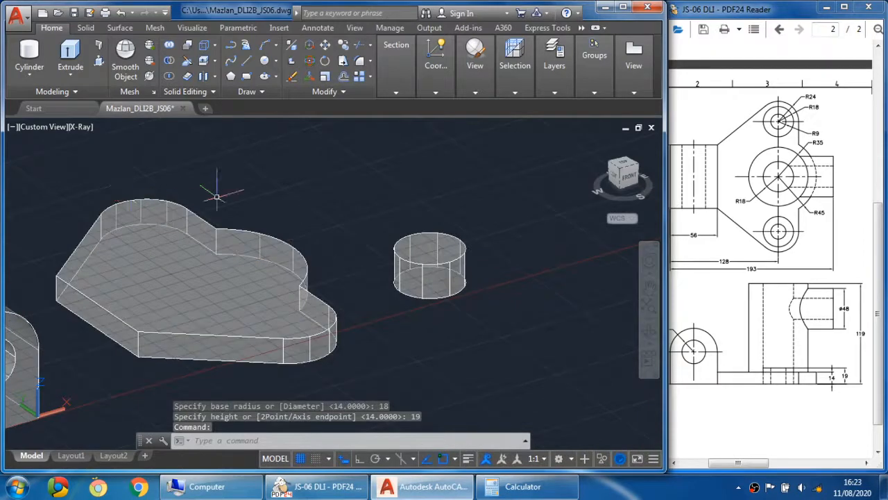
{"action": "left_click", "coordinate": [344, 45]}
{"action": "key", "text": "Escape"}
{"action": "key", "text": "Escape"}
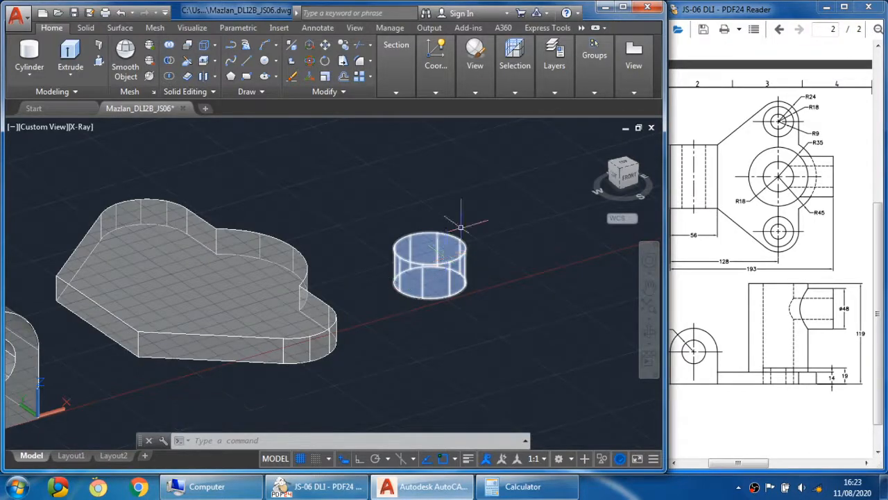
{"action": "left_click", "coordinate": [399, 89]}
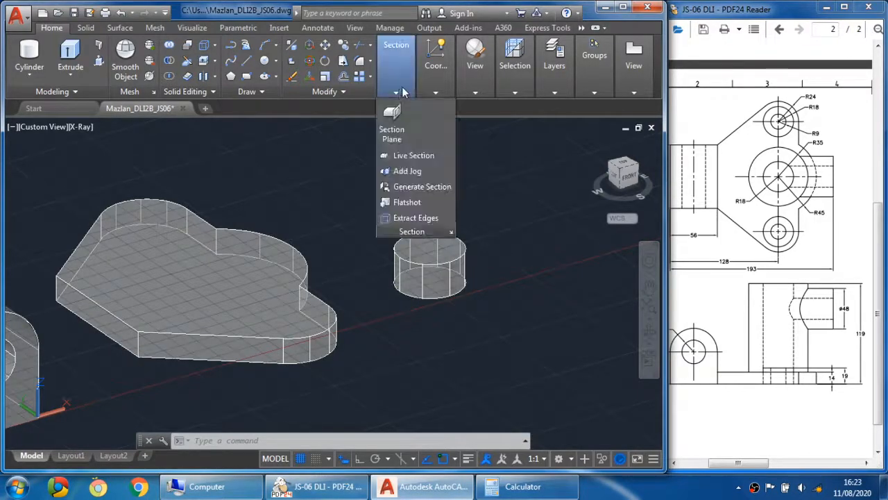
- Copy the cylinder by its bottom centre to a free spot behind the original, beside the base plate
{"action": "left_click", "coordinate": [342, 46]}
{"action": "left_click", "coordinate": [424, 252]}
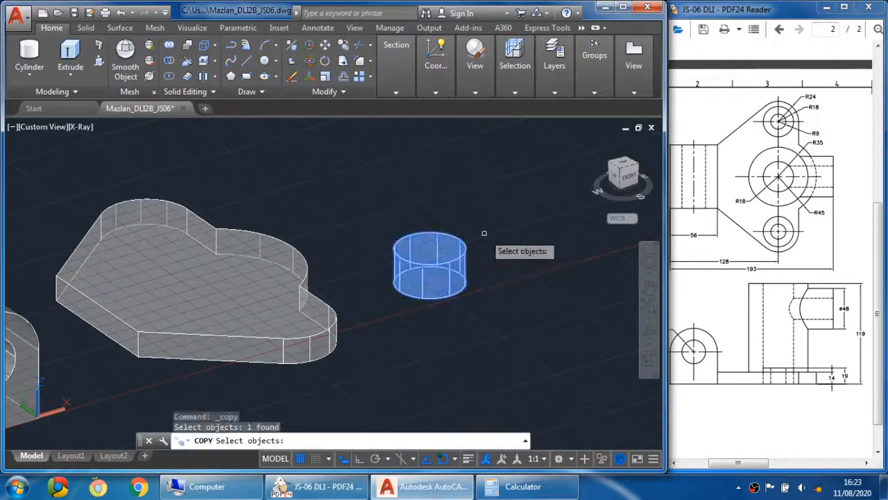
{"action": "key", "text": "Return"}
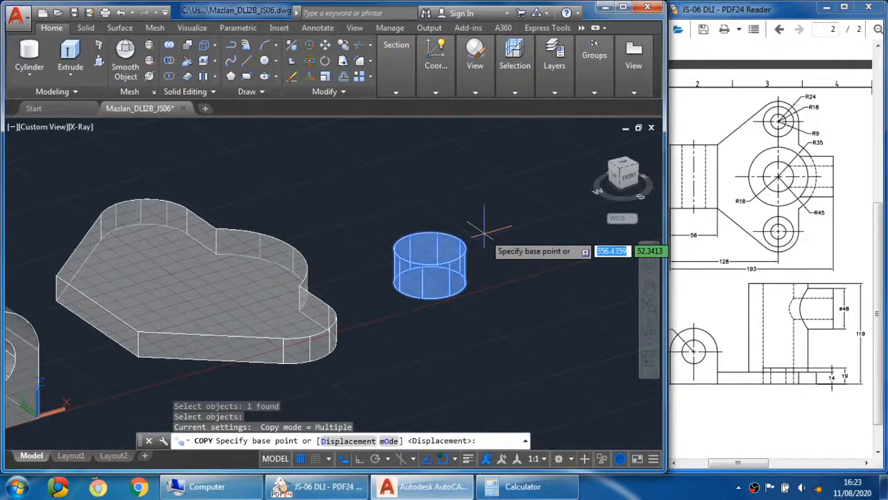
{"action": "left_click", "coordinate": [430, 282]}
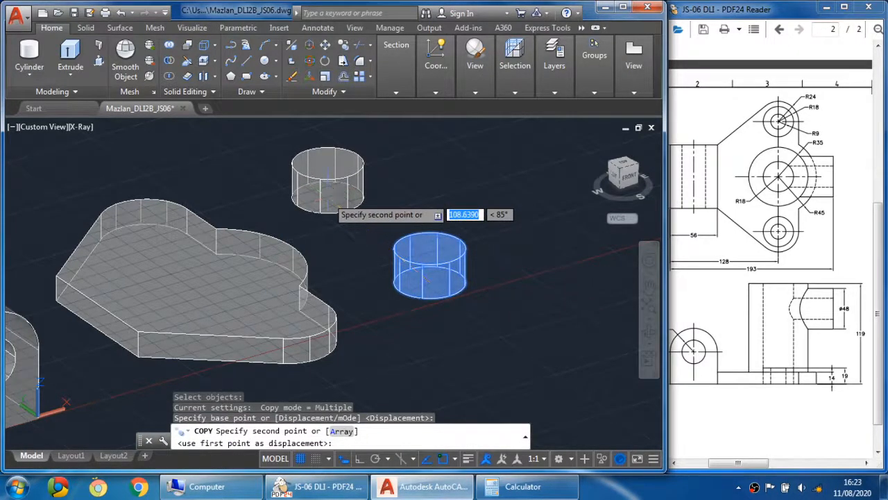
{"action": "left_click", "coordinate": [327, 203]}
{"action": "key", "text": "Escape"}
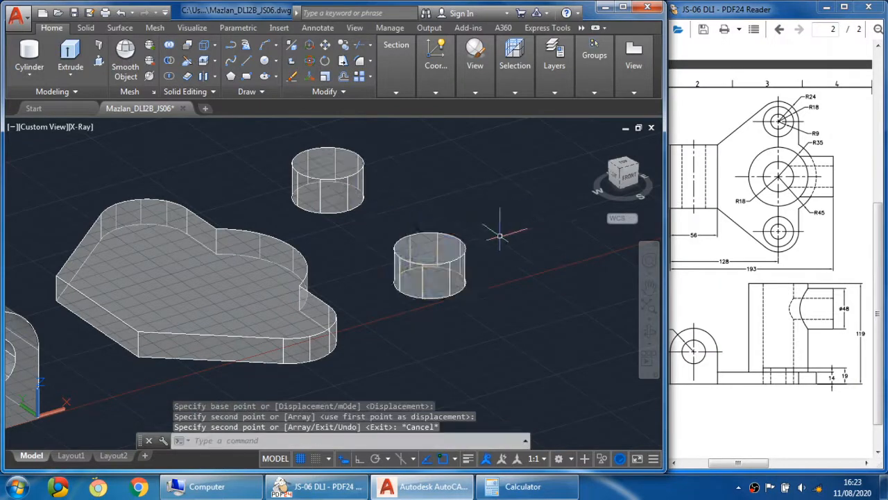
- Move the original cylinder from its bottom centre to the bottom arc centre of the plate's front rounded lobe, using the Center snap
{"action": "middle_click_drag", "start_coordinate": [470, 283], "coordinate": [470, 292]}
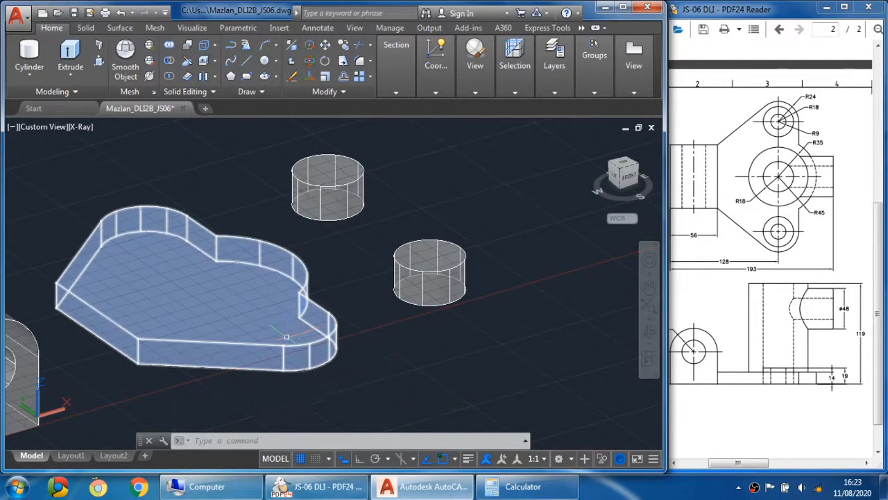
{"action": "middle_click_drag", "start_coordinate": [286, 336], "coordinate": [329, 328], "text": "shift"}
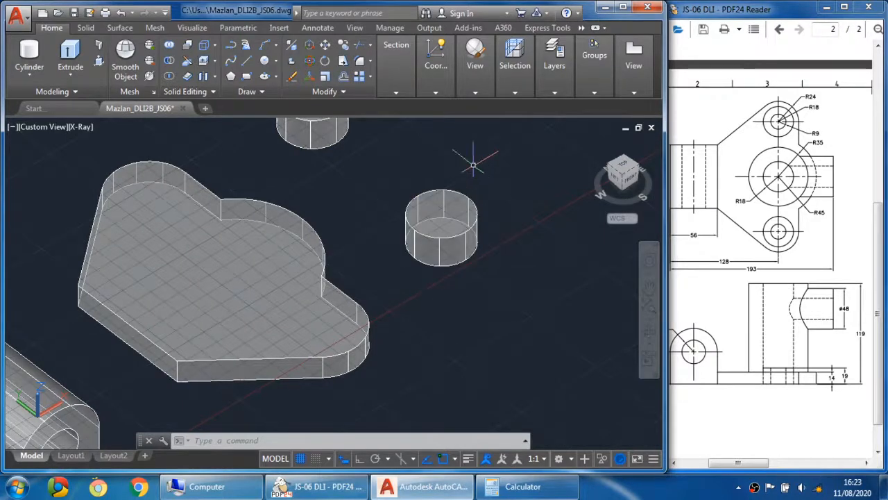
{"action": "left_click", "coordinate": [325, 45]}
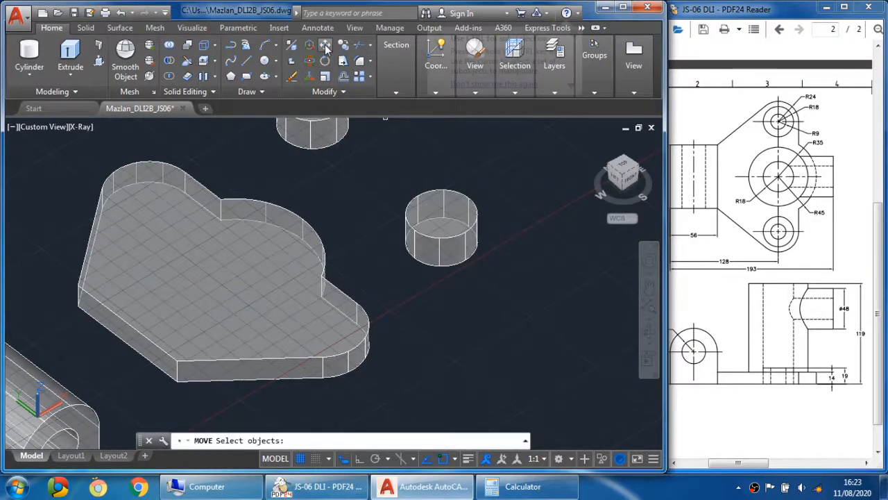
{"action": "left_click", "coordinate": [440, 223]}
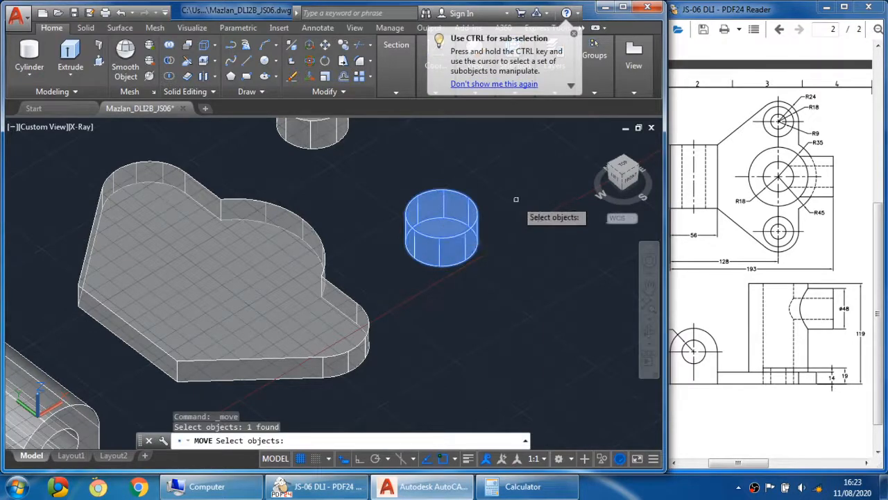
{"action": "key", "text": "Return"}
{"action": "middle_click_drag", "start_coordinate": [492, 266], "coordinate": [495, 244], "text": "shift"}
{"action": "scroll", "coordinate": [453, 277], "scroll_direction": "up", "scroll_amount": 2}
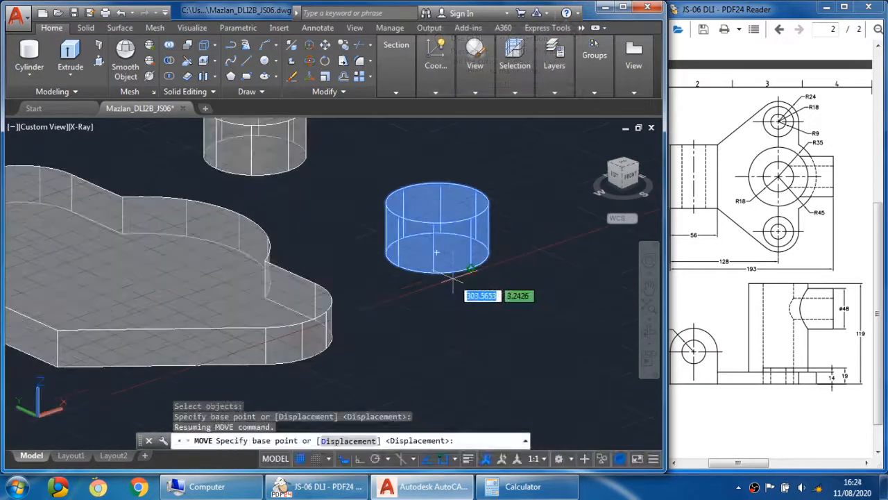
{"action": "left_click", "coordinate": [433, 250]}
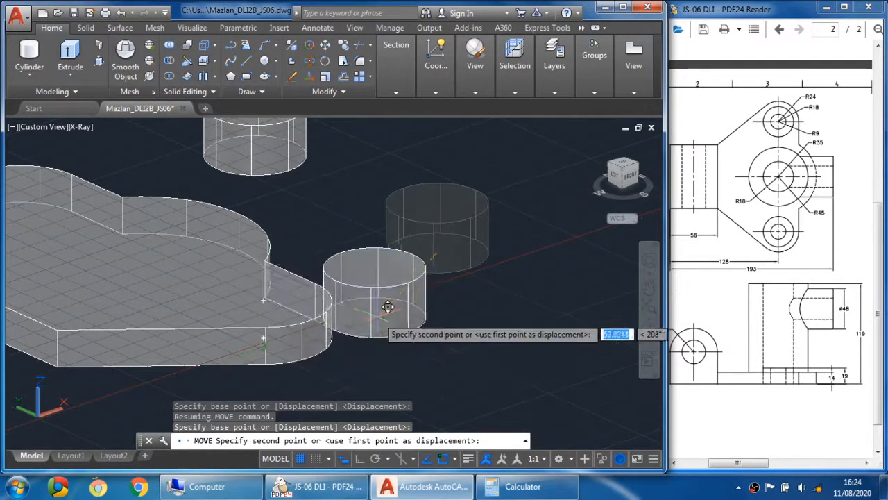
{"action": "middle_click_drag", "start_coordinate": [388, 306], "coordinate": [529, 321], "text": "shift"}
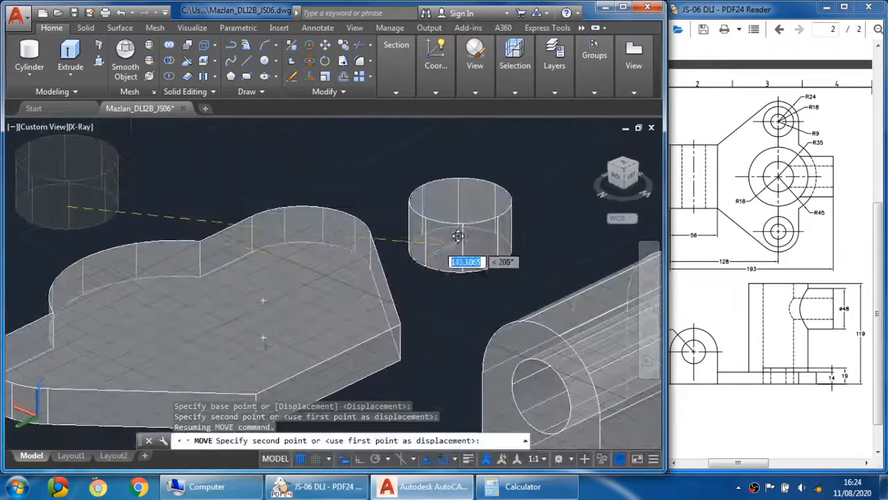
{"action": "right_click", "coordinate": [385, 181], "text": "shift"}
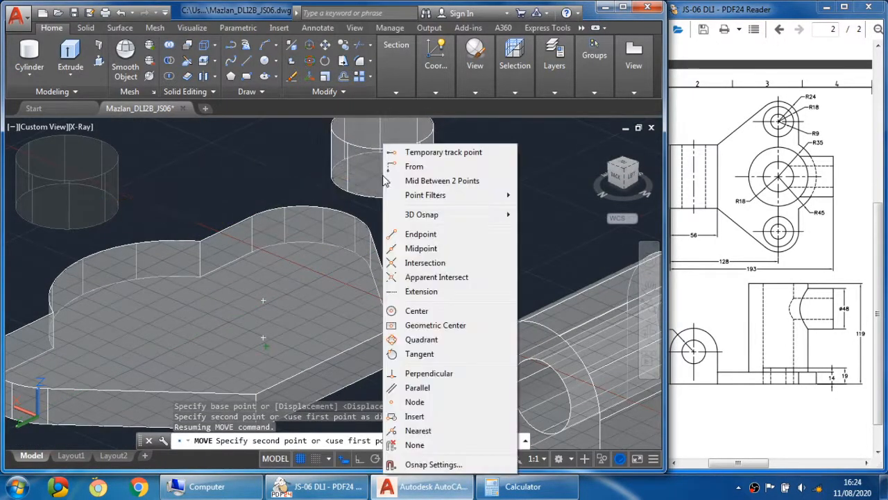
{"action": "left_click", "coordinate": [419, 314]}
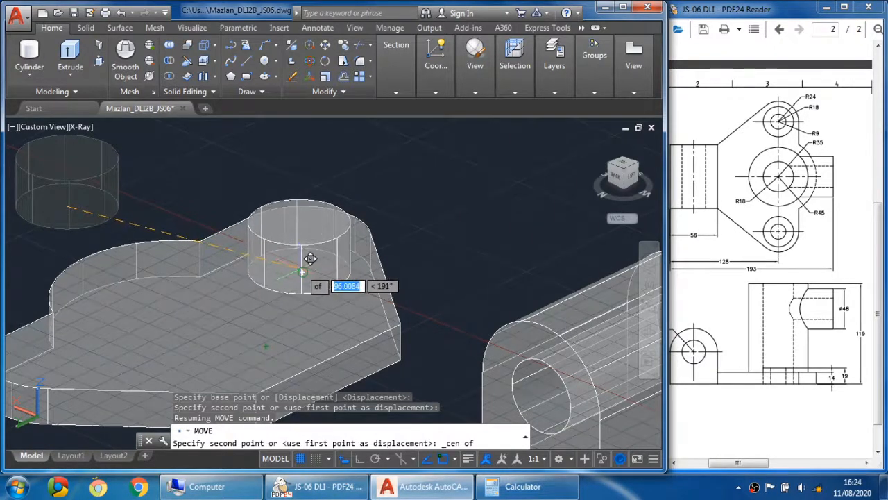
{"action": "left_click", "coordinate": [312, 262]}
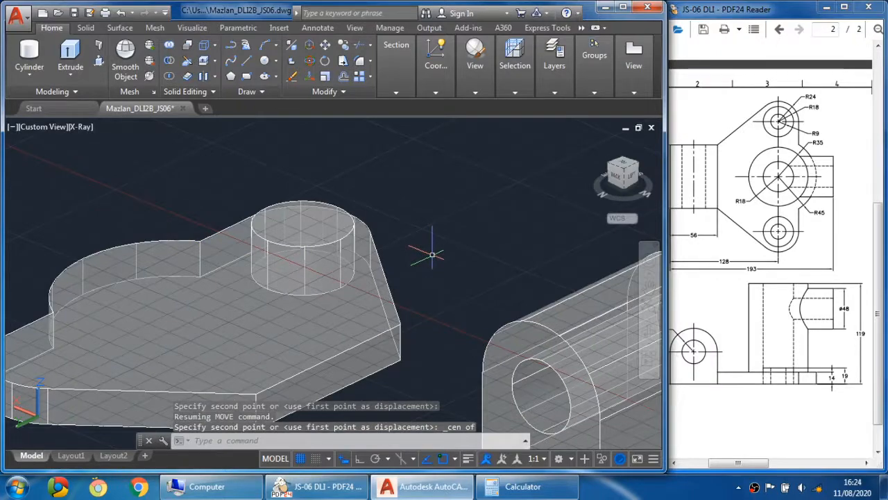
- Move the copied cylinder from its bottom centre to the bottom arc centre of the plate's rear rounded lobe, using the Center snap
{"action": "middle_click_drag", "start_coordinate": [432, 254], "coordinate": [374, 285], "text": "shift"}
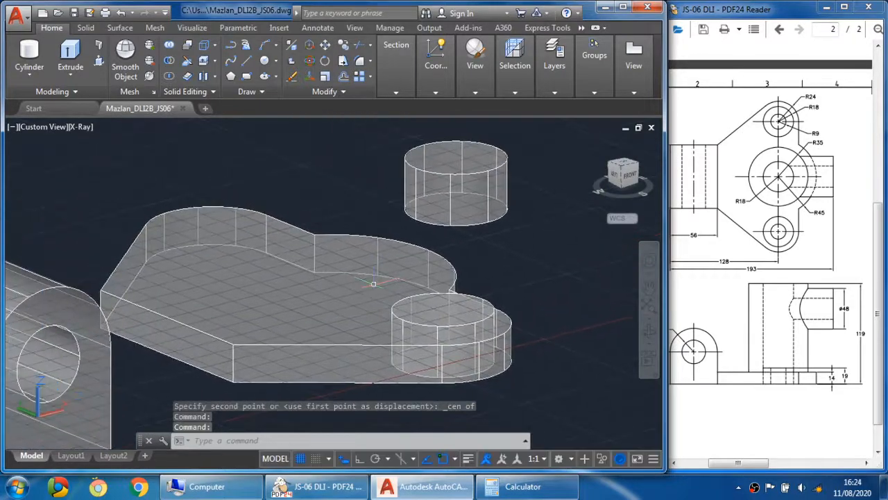
{"action": "middle_click_drag", "start_coordinate": [291, 278], "coordinate": [416, 281], "text": "shift"}
{"action": "mouse_move", "coordinate": [278, 261]}
{"action": "middle_mouse_down", "text": "shift"}
{"action": "mouse_move", "coordinate": [321, 271]}
{"action": "mouse_move", "coordinate": [273, 246]}
{"action": "middle_mouse_up", "text": "shift"}
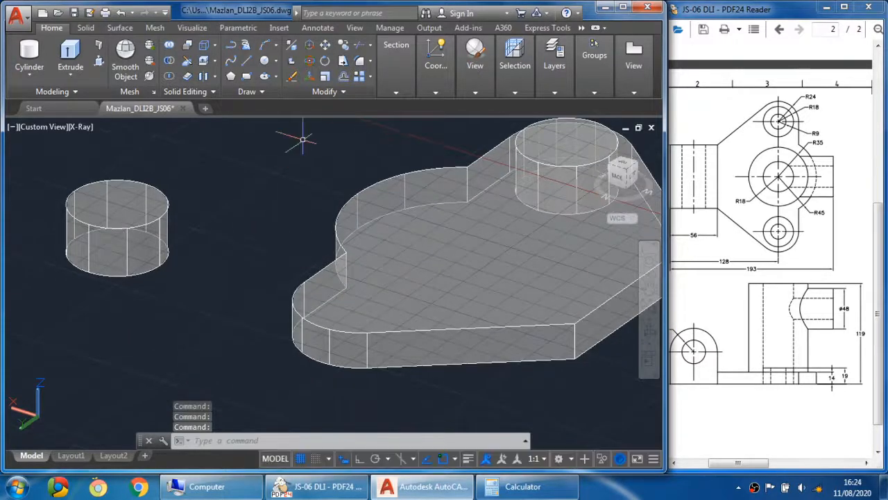
{"action": "left_click", "coordinate": [326, 45]}
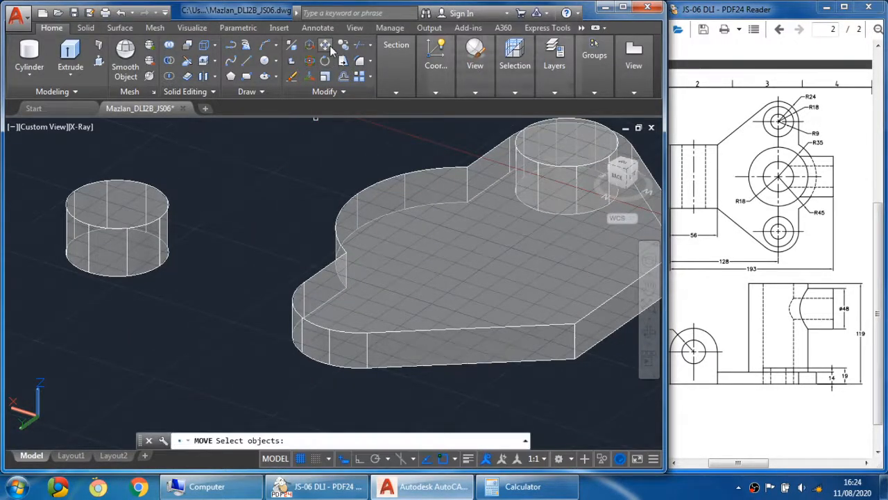
{"action": "left_click", "coordinate": [124, 215]}
{"action": "key", "text": "Return"}
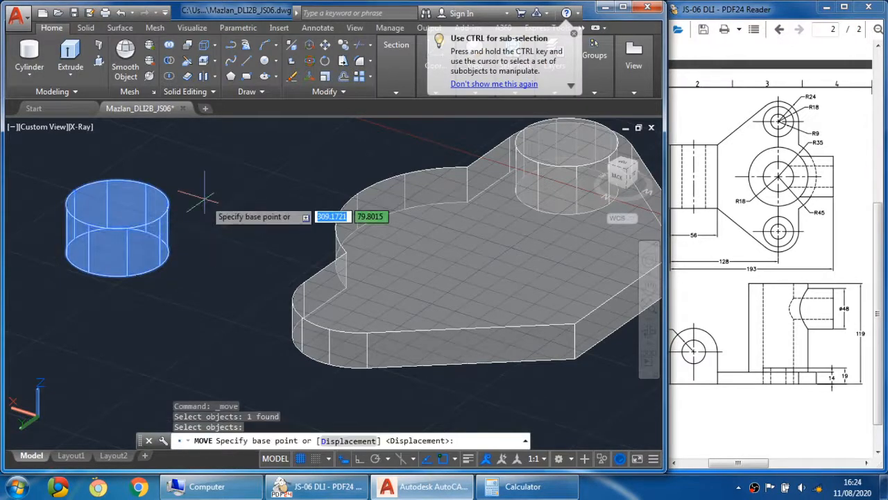
{"action": "left_click", "coordinate": [118, 252]}
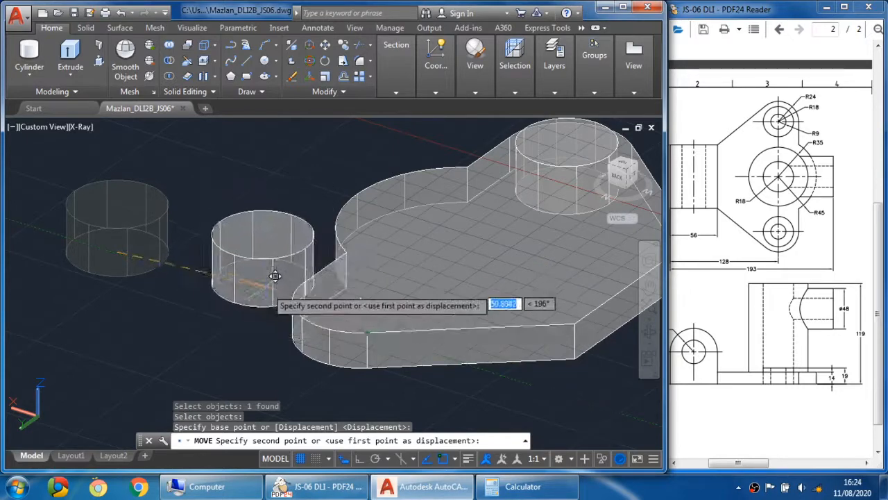
{"action": "middle_click_drag", "start_coordinate": [276, 278], "coordinate": [283, 171], "text": "shift"}
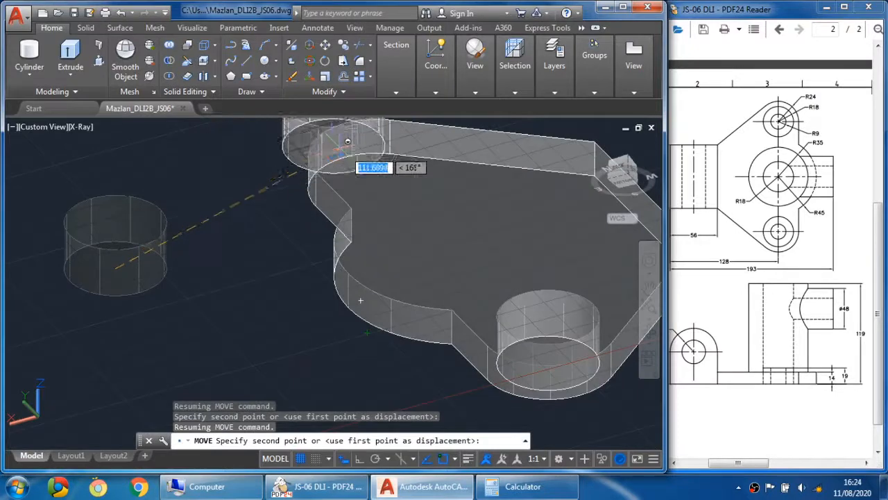
{"action": "right_click", "coordinate": [260, 195], "text": "shift"}
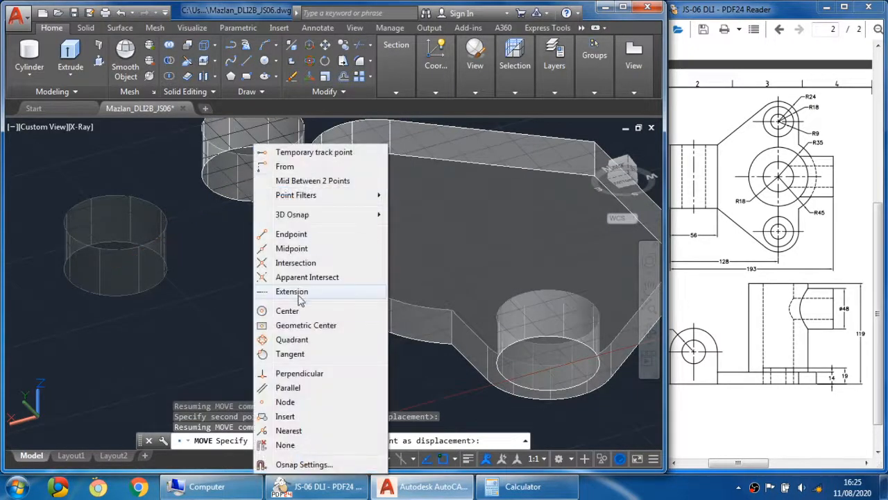
{"action": "left_click", "coordinate": [298, 311]}
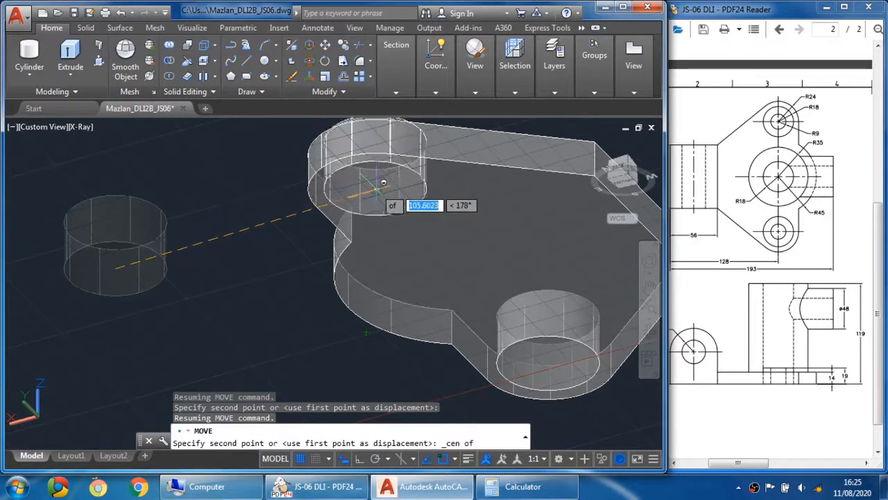
{"action": "left_click", "coordinate": [383, 182]}
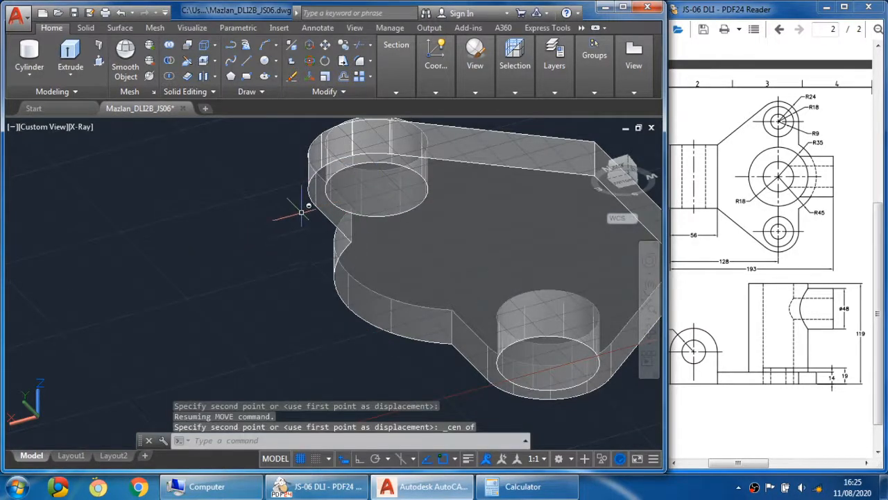
- Union the base plate and the two boss cylinders on its rounded lobes into one solid
{"action": "middle_click_drag", "start_coordinate": [298, 204], "coordinate": [319, 328], "text": "shift"}
{"action": "mouse_move", "coordinate": [392, 255]}
{"action": "middle_mouse_down"}
{"action": "mouse_move", "coordinate": [275, 220]}
{"action": "mouse_move", "coordinate": [240, 291]}
{"action": "mouse_move", "coordinate": [194, 230]}
{"action": "mouse_move", "coordinate": [317, 258]}
{"action": "mouse_move", "coordinate": [307, 284]}
{"action": "mouse_move", "coordinate": [301, 264]}
{"action": "mouse_move", "coordinate": [308, 270]}
{"action": "middle_mouse_up"}
{"action": "left_click", "coordinate": [349, 259]}
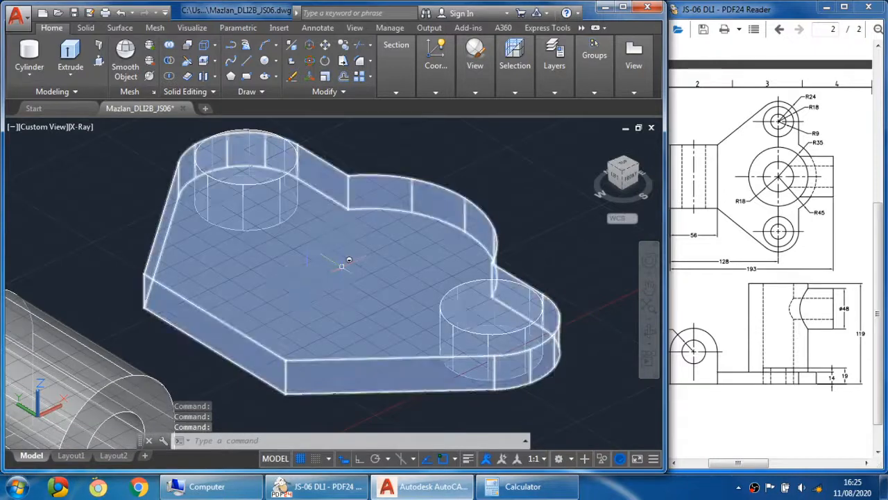
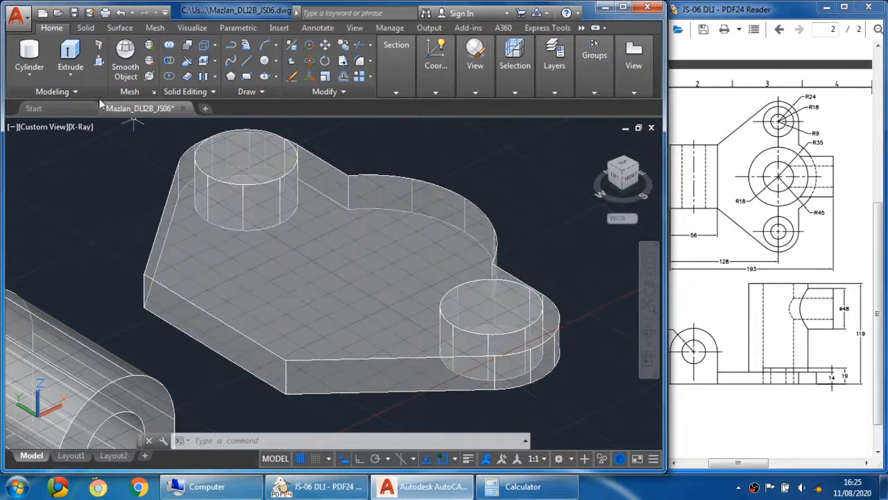
{"action": "left_click", "coordinate": [93, 27]}
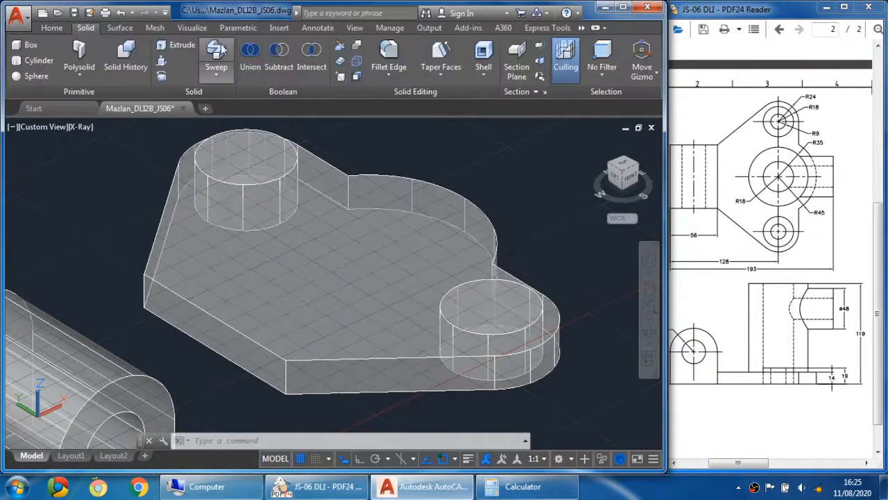
{"action": "left_click", "coordinate": [254, 54]}
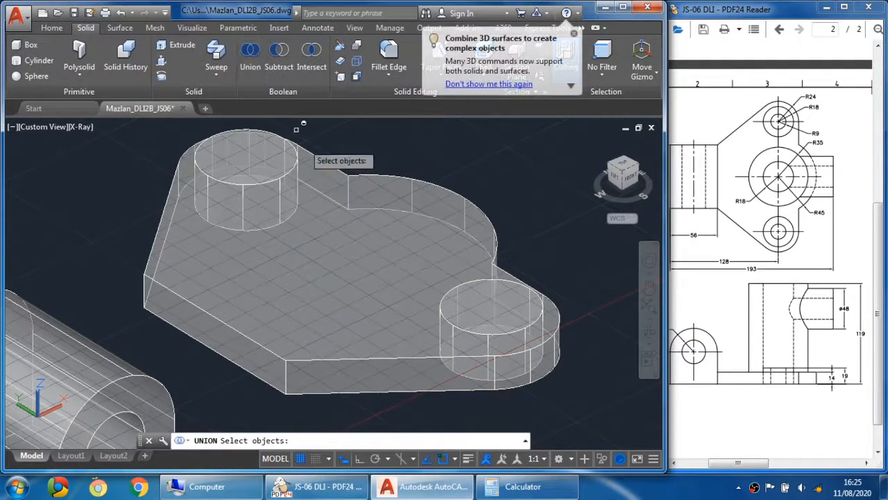
{"action": "left_click", "coordinate": [251, 161]}
{"action": "left_click", "coordinate": [356, 231]}
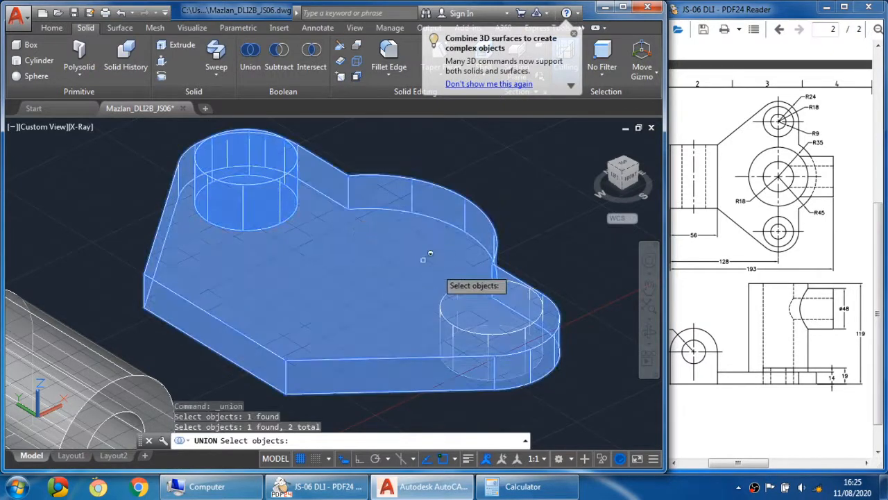
{"action": "left_click", "coordinate": [485, 311]}
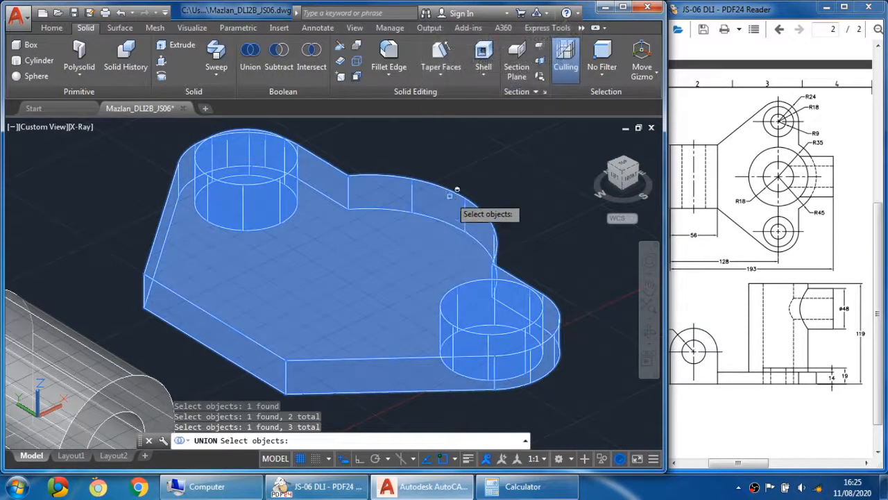
{"action": "key", "text": "Return"}
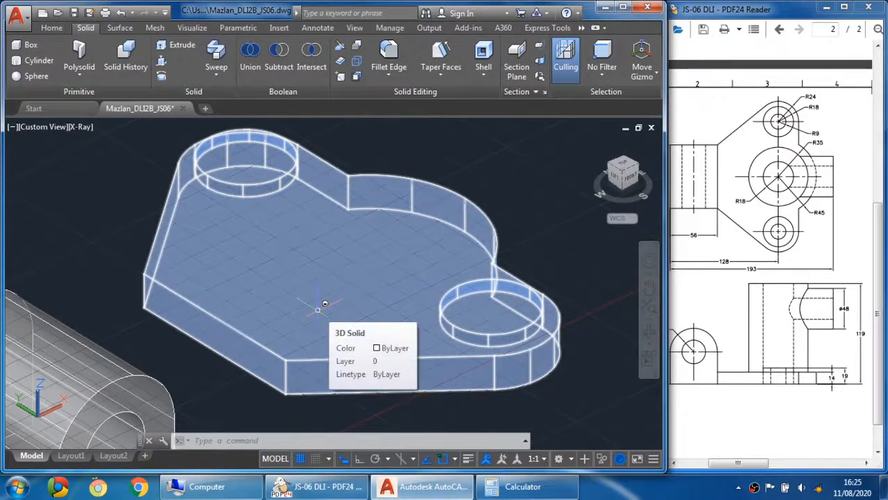
- Examine the PDF drawing's plan and front views for the radius and depth of the holes through the two small bosses
{"action": "middle_click_drag", "start_coordinate": [414, 318], "coordinate": [378, 285]}
{"action": "middle_click_drag", "start_coordinate": [387, 251], "coordinate": [386, 287]}
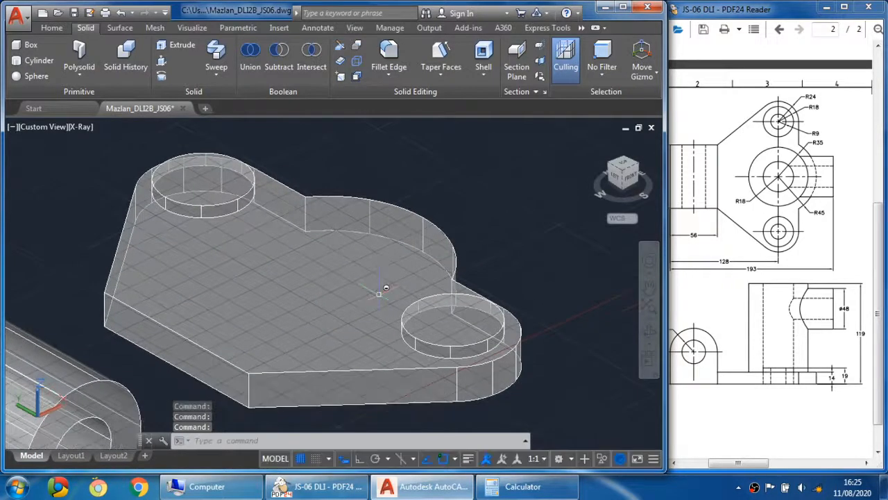
{"action": "middle_click", "coordinate": [451, 191]}
{"action": "middle_click", "coordinate": [451, 191]}
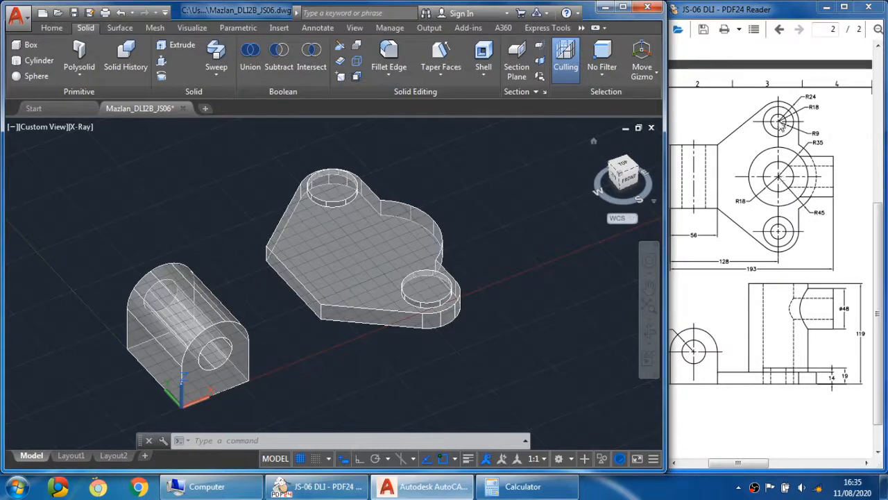
{"action": "left_click", "coordinate": [792, 147]}
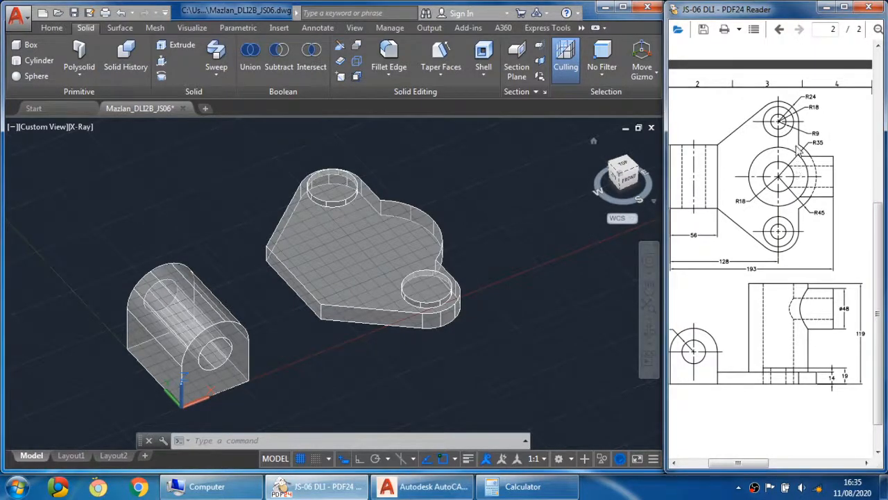
{"action": "scroll", "coordinate": [787, 125], "scroll_direction": "up", "scroll_amount": 4, "text": "ctrl"}
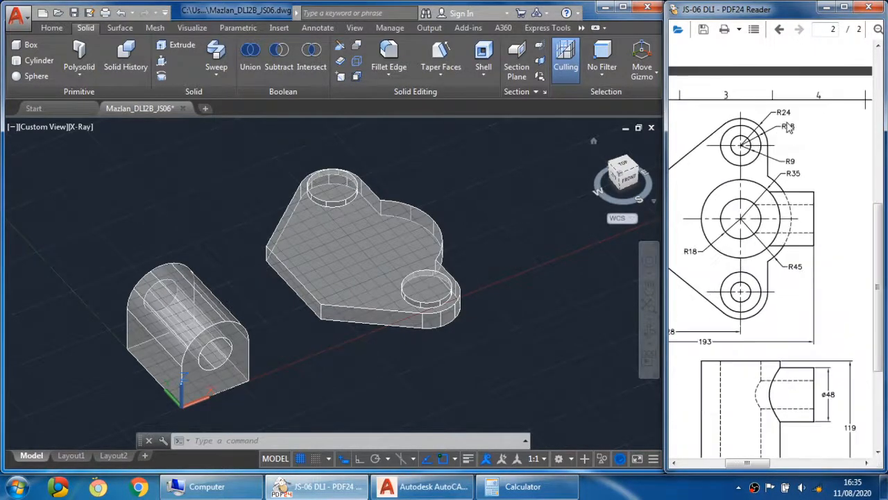
{"action": "mouse_move", "coordinate": [731, 209]}
{"action": "left_mouse_down"}
{"action": "mouse_move", "coordinate": [802, 213]}
{"action": "mouse_move", "coordinate": [784, 223]}
{"action": "left_mouse_up"}
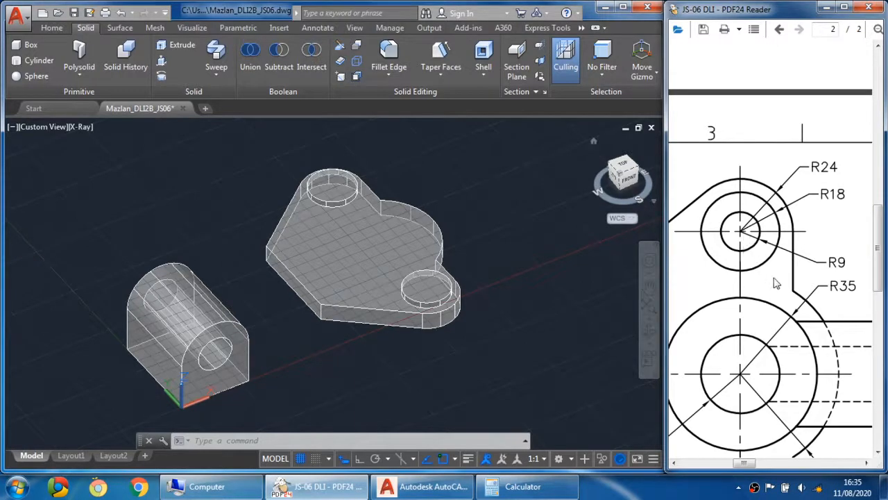
{"action": "scroll", "coordinate": [777, 273], "scroll_direction": "down", "scroll_amount": 5}
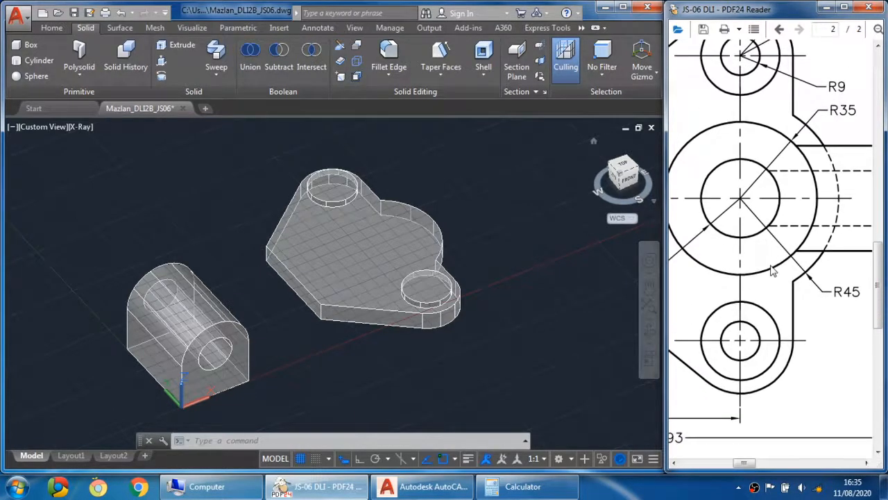
{"action": "scroll", "coordinate": [773, 271], "scroll_direction": "up", "scroll_amount": 2}
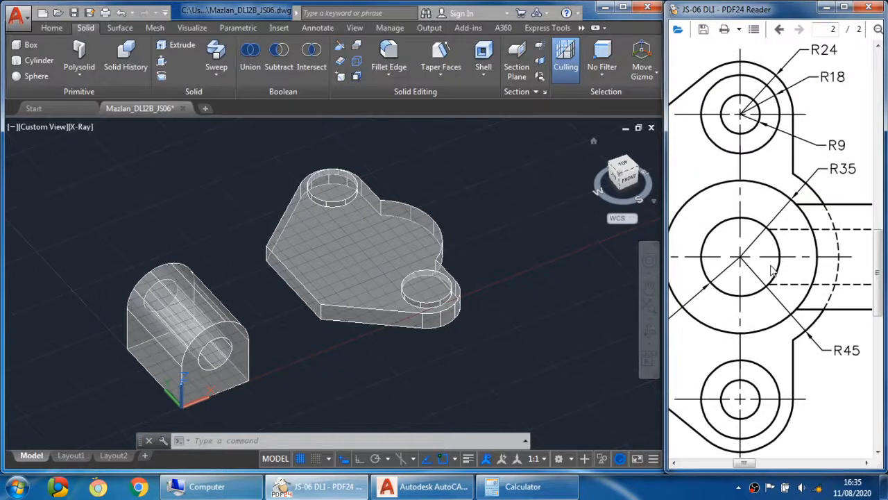
{"action": "scroll", "coordinate": [756, 272], "scroll_direction": "down", "scroll_amount": 1}
{"action": "scroll", "coordinate": [760, 277], "scroll_direction": "down", "scroll_amount": 2, "text": "ctrl"}
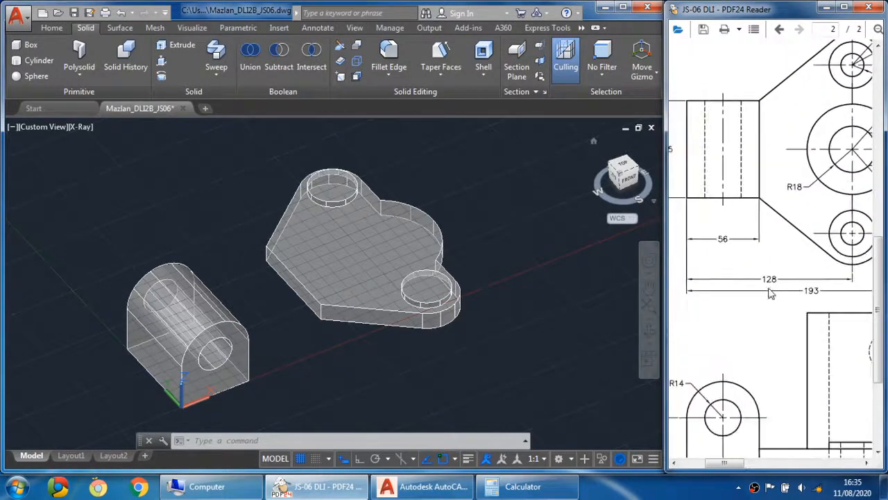
{"action": "left_click_drag", "start_coordinate": [818, 304], "coordinate": [753, 230]}
{"action": "left_click_drag", "start_coordinate": [790, 300], "coordinate": [755, 230]}
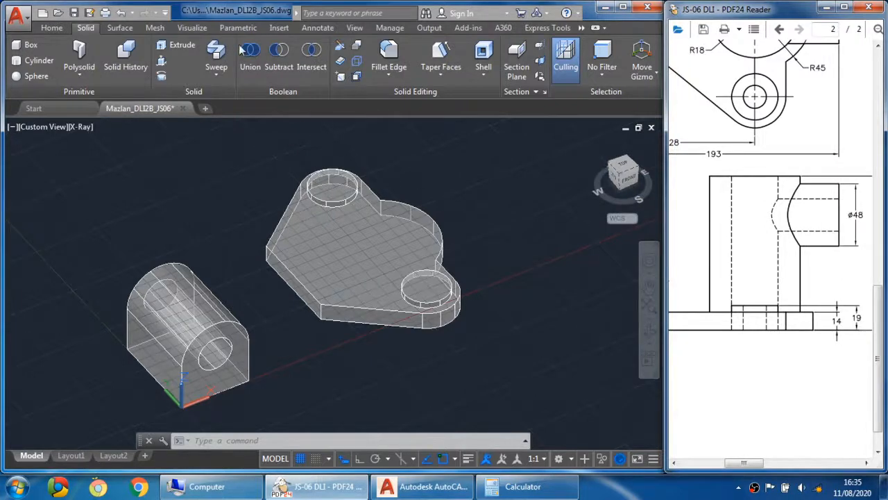
{"action": "left_click", "coordinate": [235, 15]}
{"action": "left_click_drag", "start_coordinate": [750, 119], "coordinate": [748, 272]}
{"action": "left_click_drag", "start_coordinate": [769, 172], "coordinate": [766, 257]}
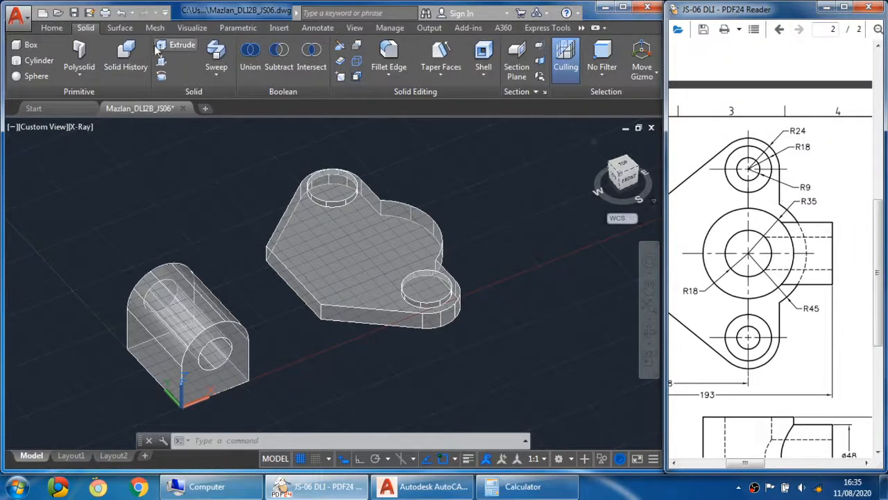
- Create a solid cylinder with radius 9 and height about 48 in the empty space beside the base plate
{"action": "left_click", "coordinate": [23, 64]}
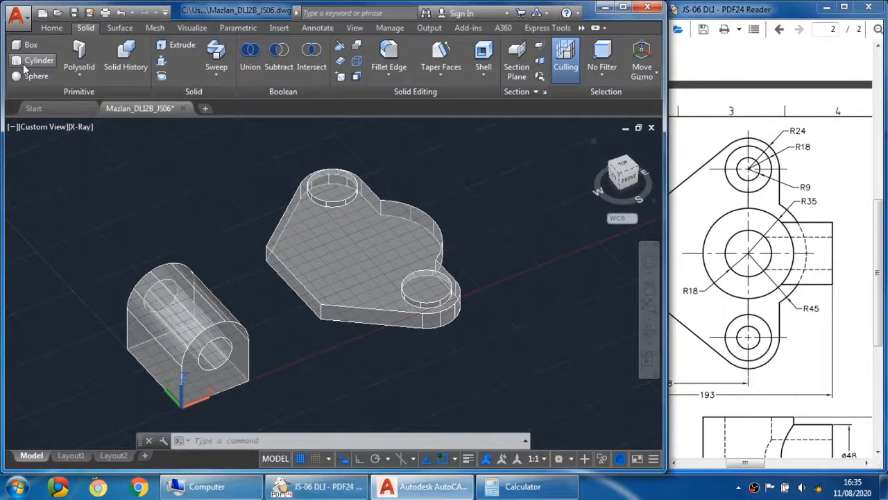
{"action": "left_click", "coordinate": [24, 61]}
{"action": "middle_click_drag", "start_coordinate": [468, 222], "coordinate": [401, 222]}
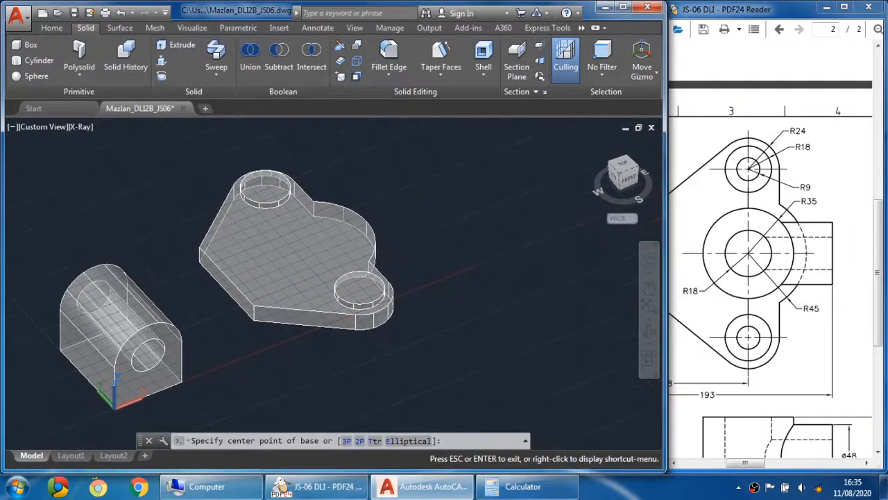
{"action": "left_click", "coordinate": [462, 240]}
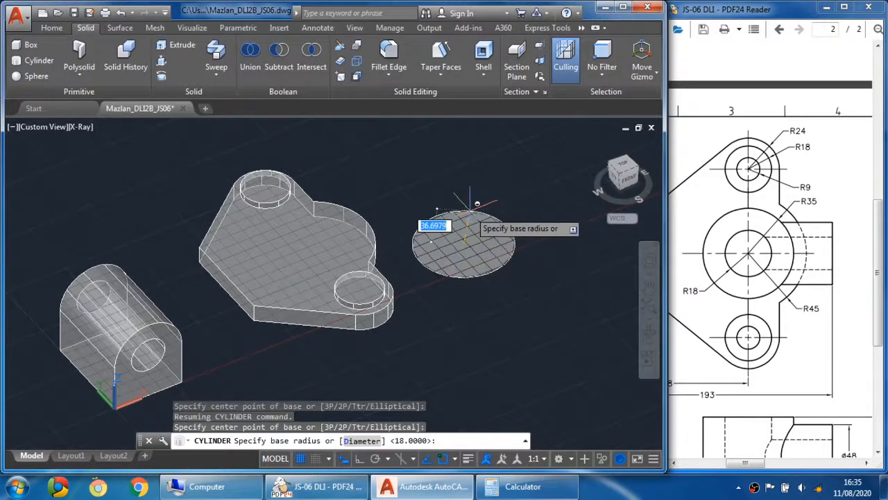
{"action": "type", "text": "9"}
{"action": "key", "text": "Return"}
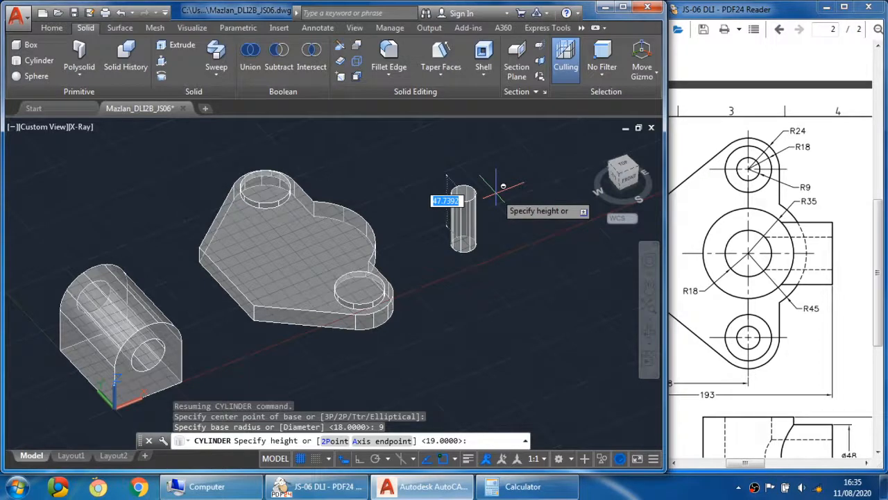
{"action": "left_click", "coordinate": [495, 186]}
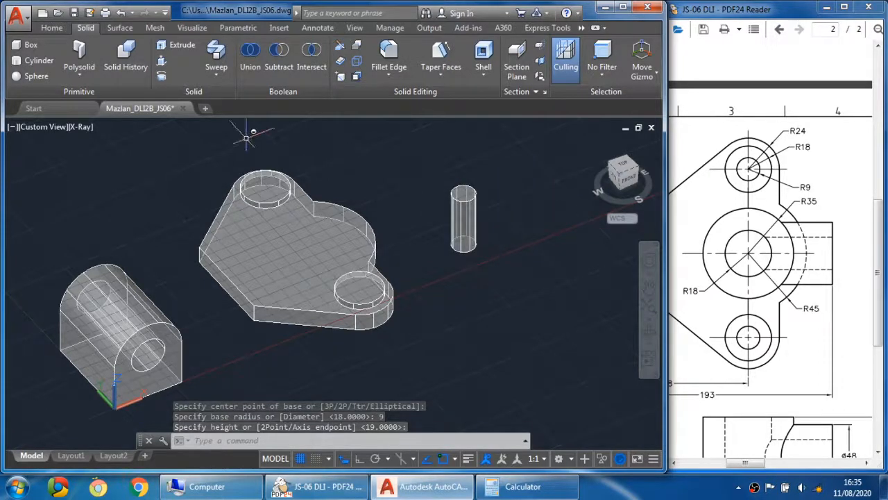
- Create a second solid cylinder with radius 9 in the free space behind the base plate, clearly taller than the bosses
{"action": "left_click", "coordinate": [31, 64]}
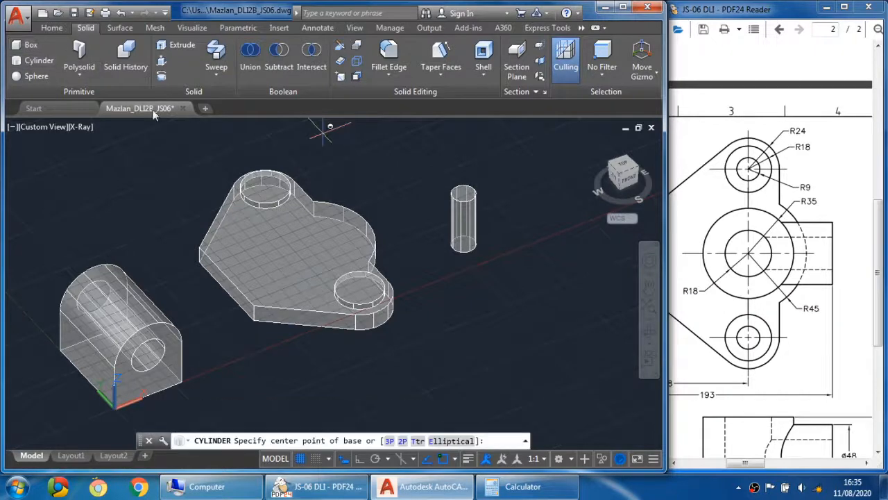
{"action": "left_click", "coordinate": [370, 165]}
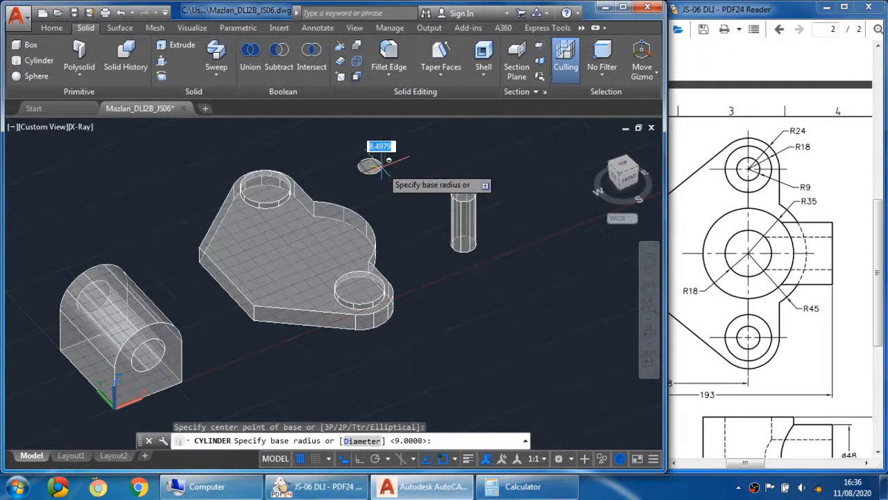
{"action": "type", "text": "9"}
{"action": "key", "text": "Return"}
{"action": "middle_click_drag", "start_coordinate": [378, 136], "coordinate": [388, 188]}
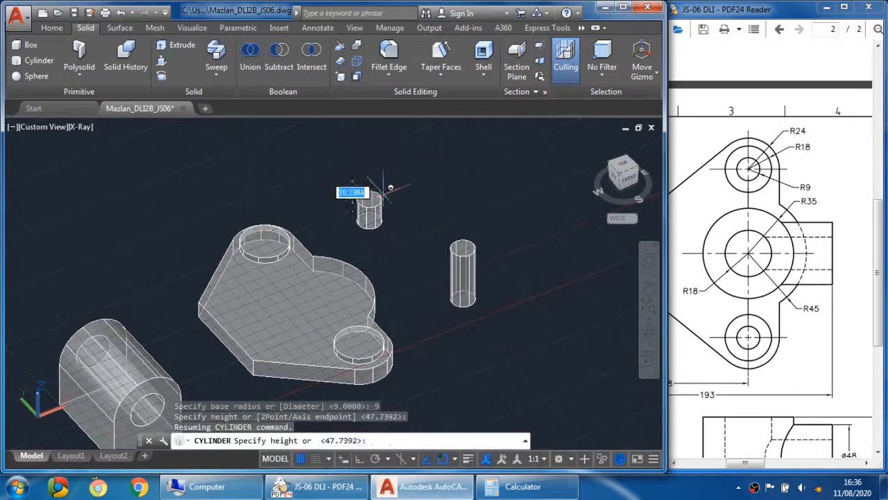
{"action": "left_click", "coordinate": [391, 163]}
{"action": "key", "text": "Escape"}
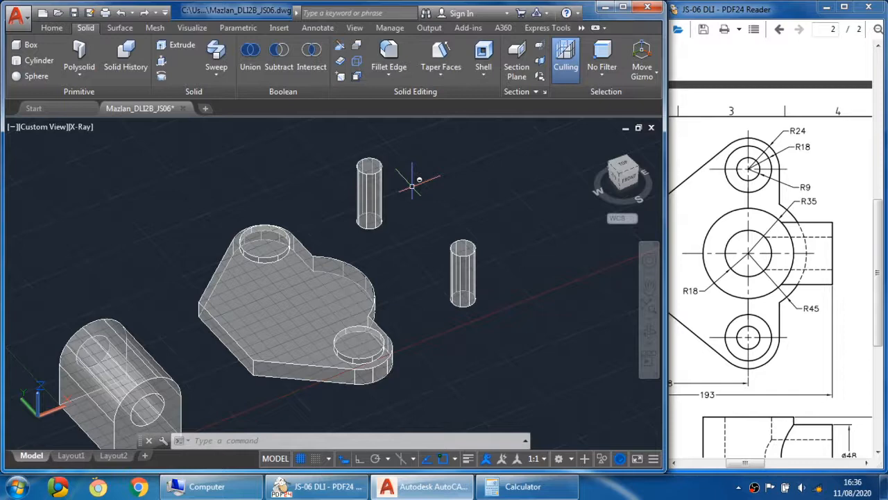
- Move the nearer radius 9 cylinder by its bottom centre to the bottom-edge centre of the base plate's near rounded lobe
{"action": "middle_click_drag", "start_coordinate": [423, 234], "coordinate": [432, 225]}
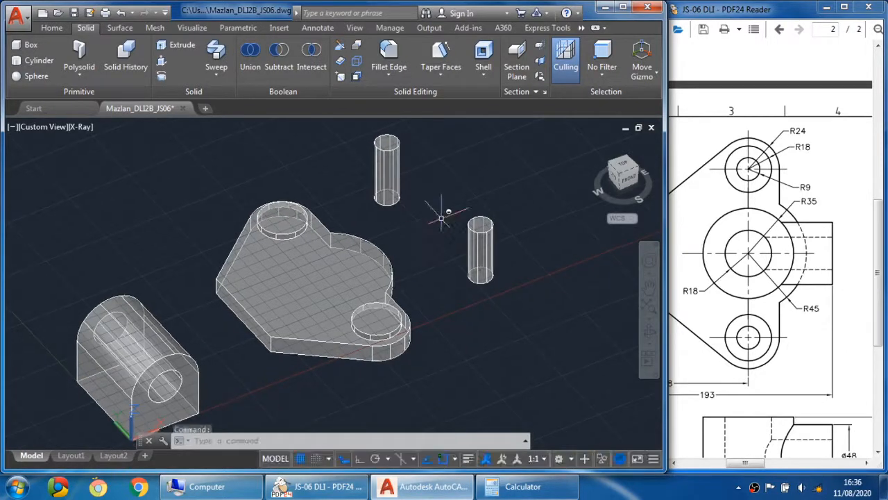
{"action": "scroll", "coordinate": [458, 260], "scroll_direction": "up", "scroll_amount": 2}
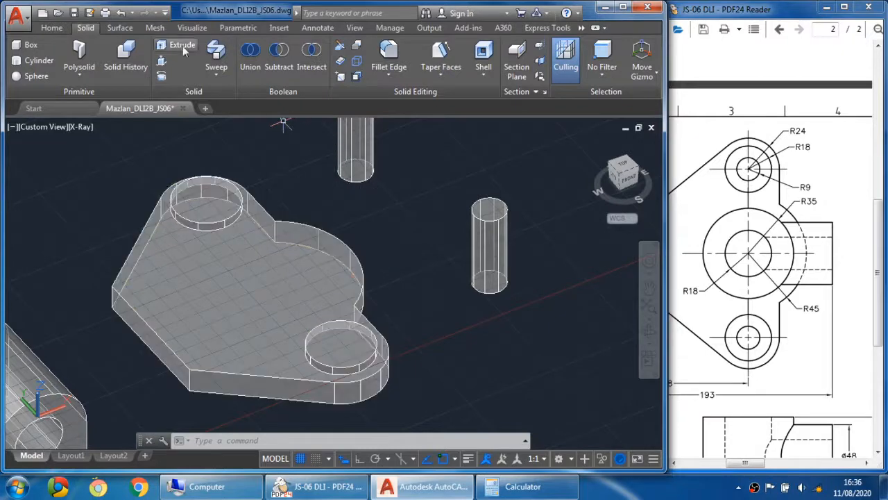
{"action": "left_click", "coordinate": [50, 28]}
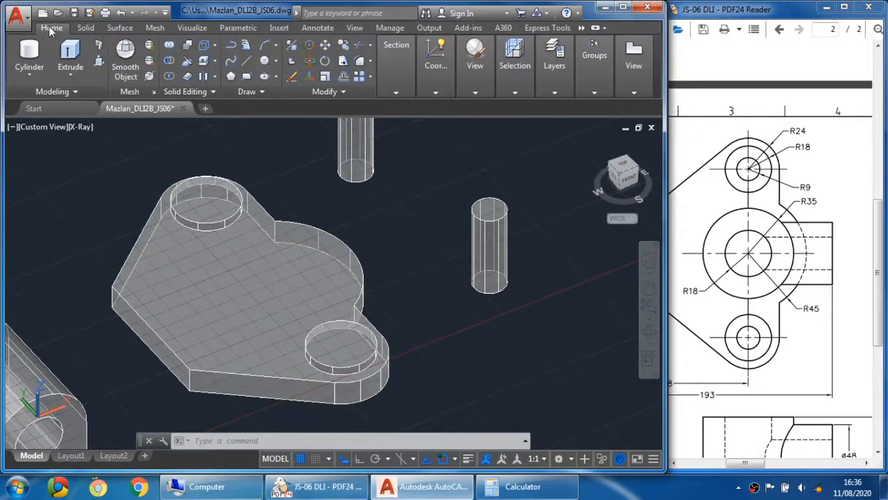
{"action": "left_click", "coordinate": [325, 45]}
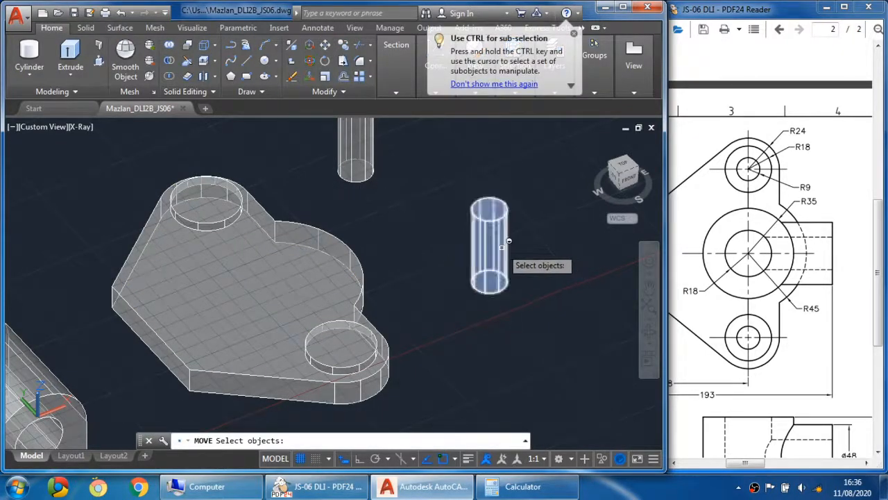
{"action": "left_click", "coordinate": [498, 246]}
{"action": "key", "text": "Return"}
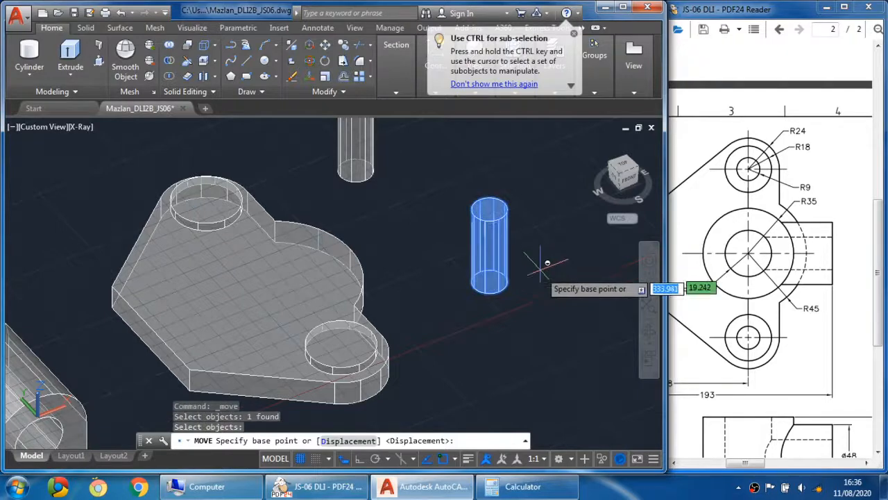
{"action": "scroll", "coordinate": [521, 295], "scroll_direction": "up", "scroll_amount": 3}
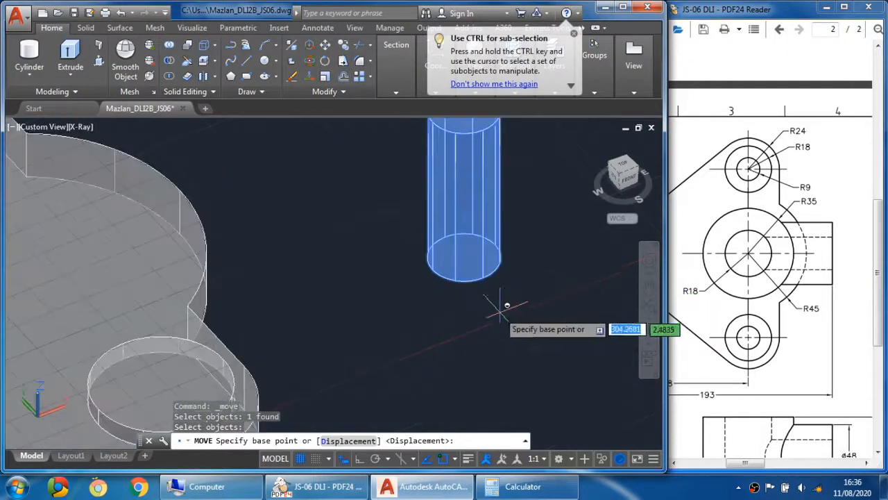
{"action": "left_click", "coordinate": [465, 257]}
{"action": "scroll", "coordinate": [462, 246], "scroll_direction": "down", "scroll_amount": 3}
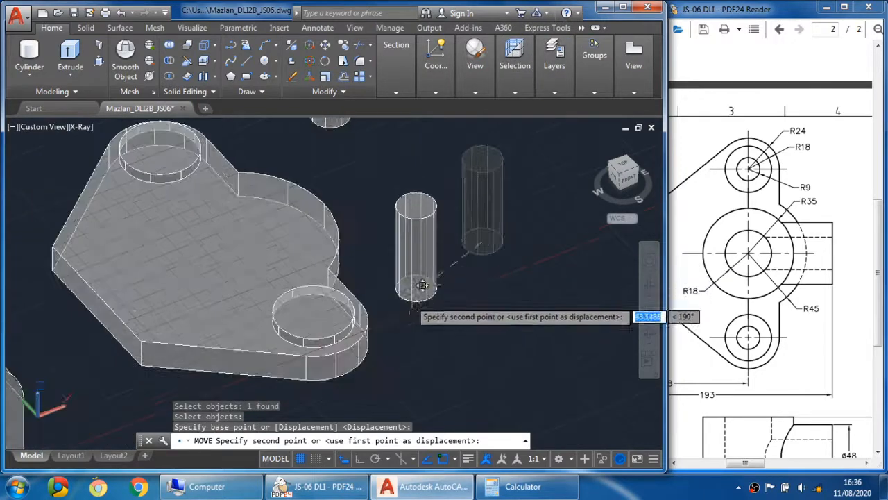
{"action": "scroll", "coordinate": [402, 299], "scroll_direction": "up", "scroll_amount": 3}
{"action": "middle_click_drag", "start_coordinate": [387, 314], "coordinate": [484, 242]}
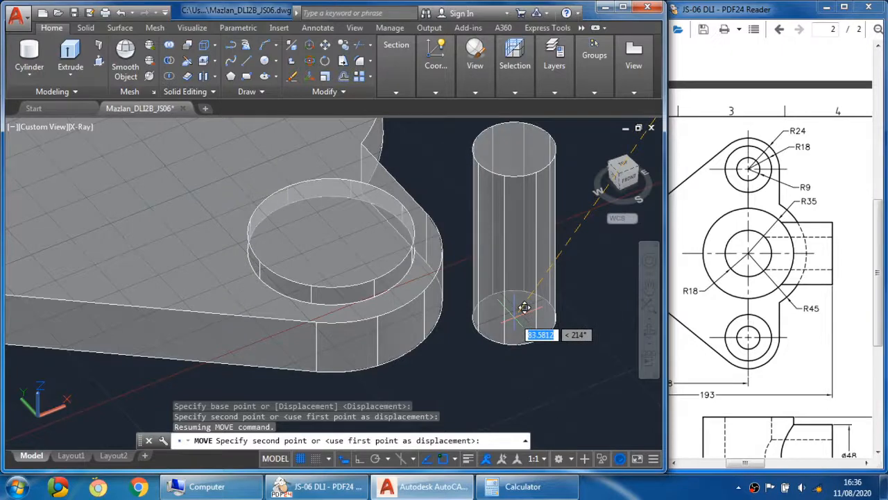
{"action": "right_click", "coordinate": [517, 323], "text": "shift"}
{"action": "left_click", "coordinate": [548, 311]}
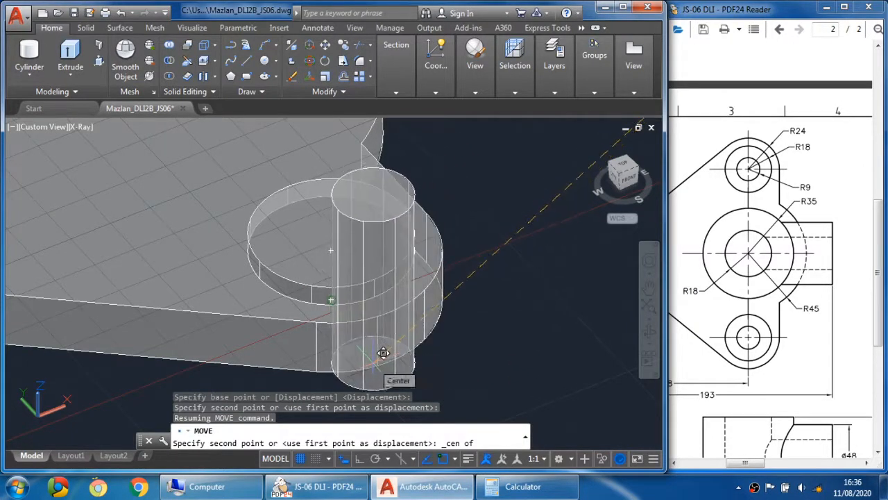
{"action": "left_click", "coordinate": [385, 353]}
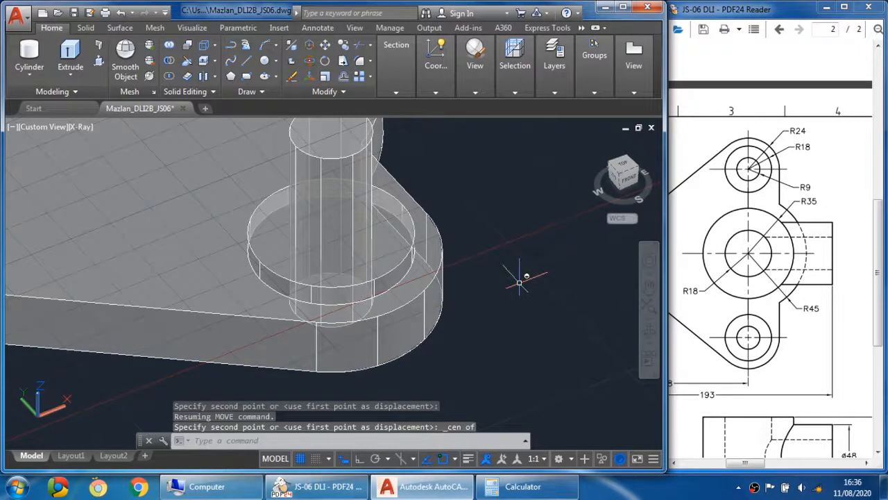
{"action": "scroll", "coordinate": [519, 282], "scroll_direction": "down", "scroll_amount": 3}
{"action": "key", "text": "Escape"}
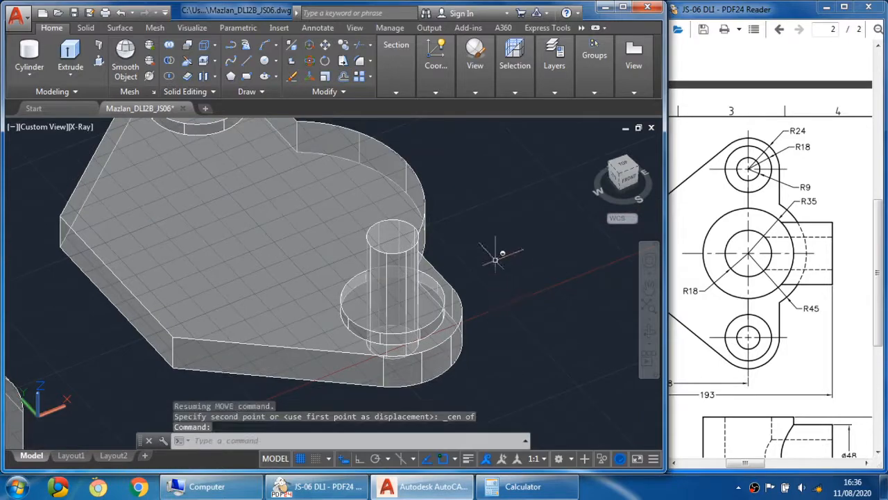
- Move the other radius 9 cylinder by its bottom centre to the bottom centre of the base plate's remaining rounded lobe
{"action": "middle_click_drag", "start_coordinate": [488, 254], "coordinate": [501, 310]}
{"action": "middle_click_drag", "start_coordinate": [467, 255], "coordinate": [516, 261], "text": "shift"}
{"action": "middle_click_drag", "start_coordinate": [317, 284], "coordinate": [406, 254], "text": "shift"}
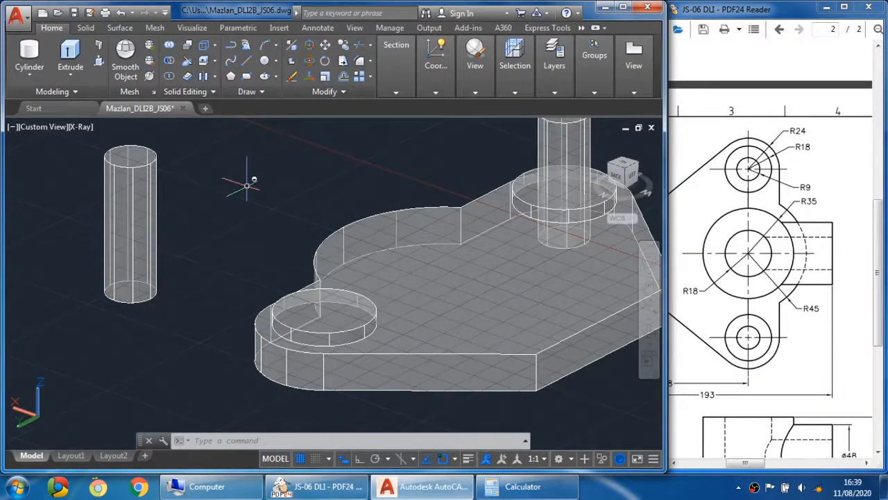
{"action": "key", "text": "Escape"}
{"action": "key", "text": "Escape"}
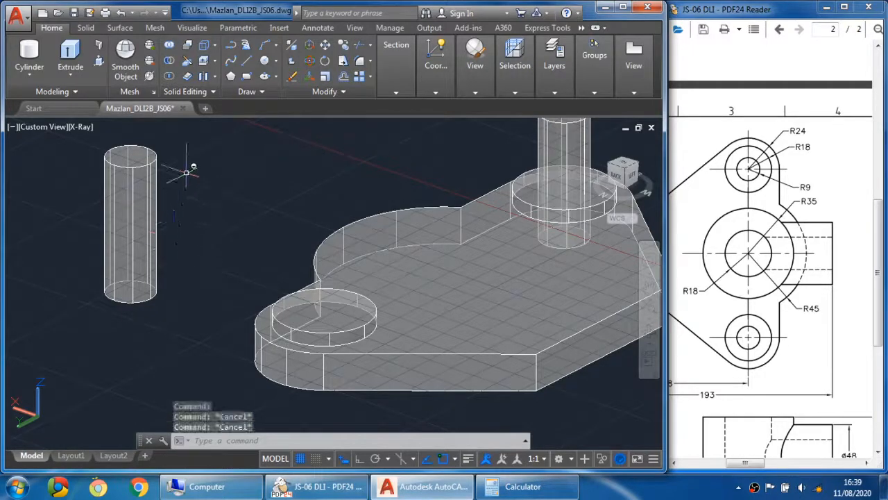
{"action": "left_click", "coordinate": [325, 46]}
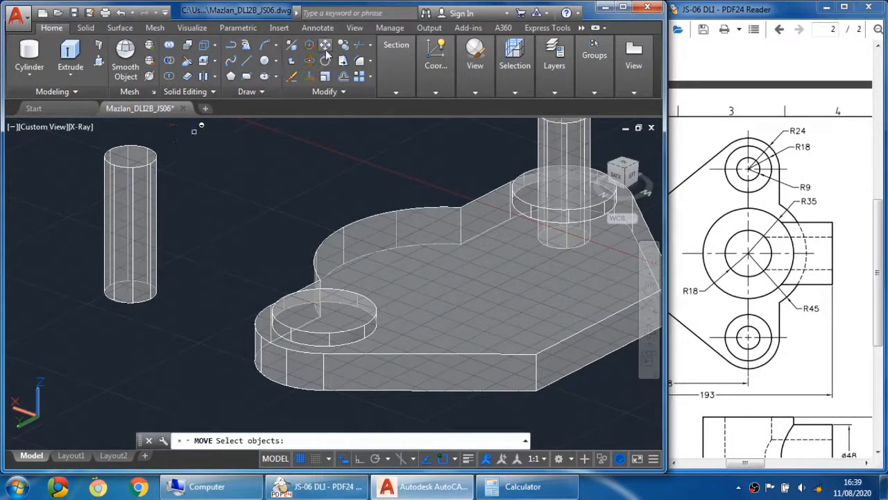
{"action": "left_click", "coordinate": [149, 222]}
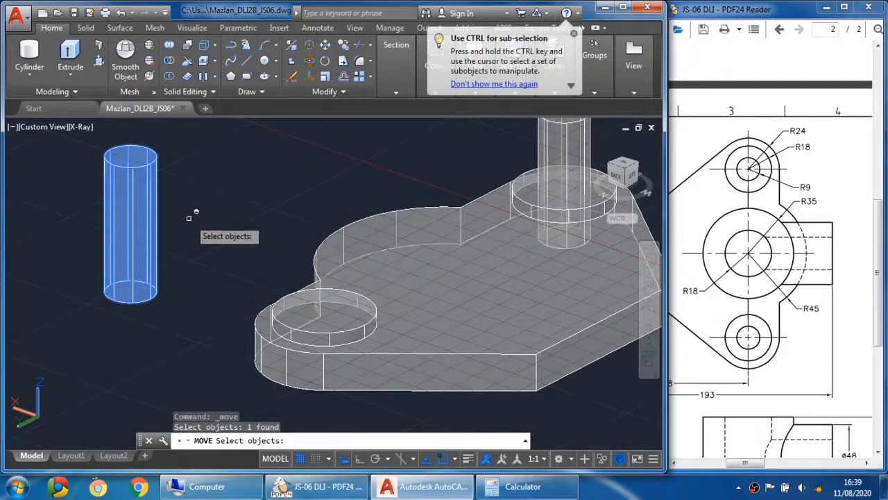
{"action": "key", "text": "Return"}
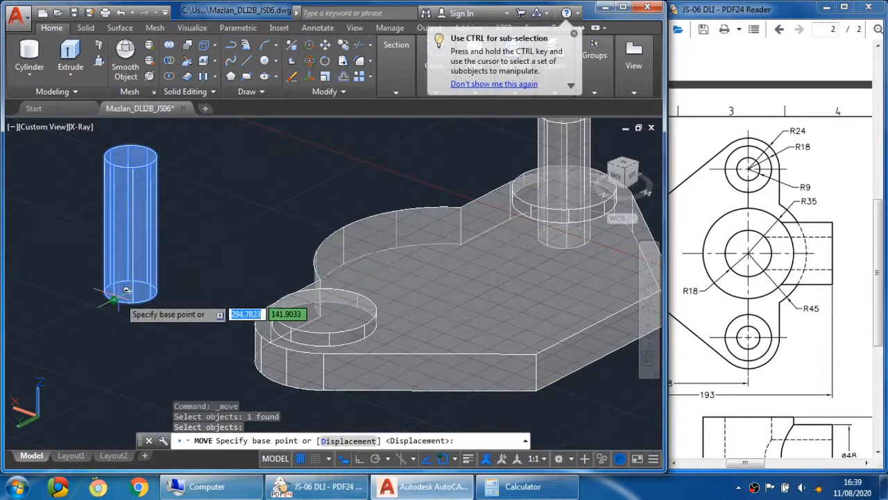
{"action": "scroll", "coordinate": [130, 288], "scroll_direction": "up", "scroll_amount": 2}
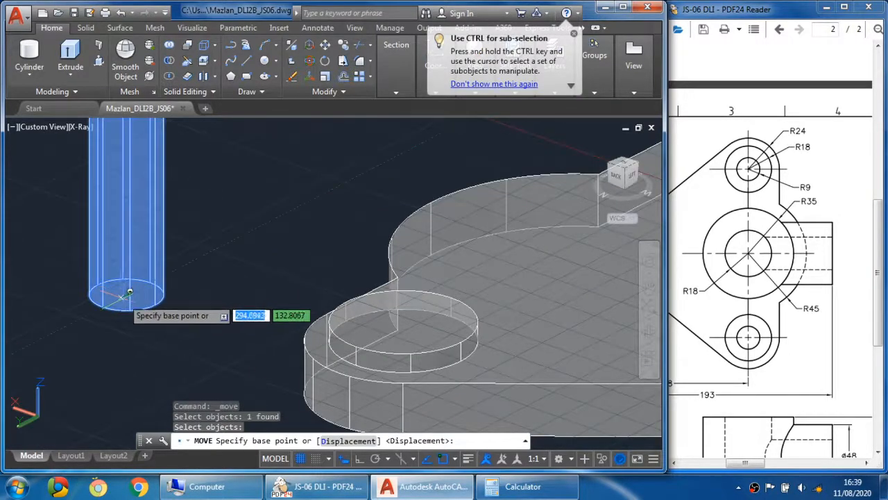
{"action": "left_click", "coordinate": [133, 287]}
{"action": "scroll", "coordinate": [176, 280], "scroll_direction": "down", "scroll_amount": 3}
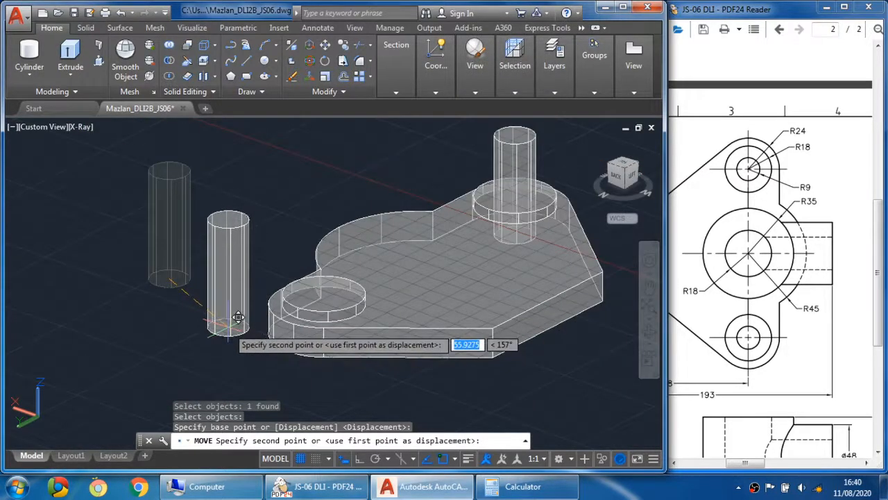
{"action": "middle_click_drag", "start_coordinate": [250, 329], "coordinate": [263, 242], "text": "shift"}
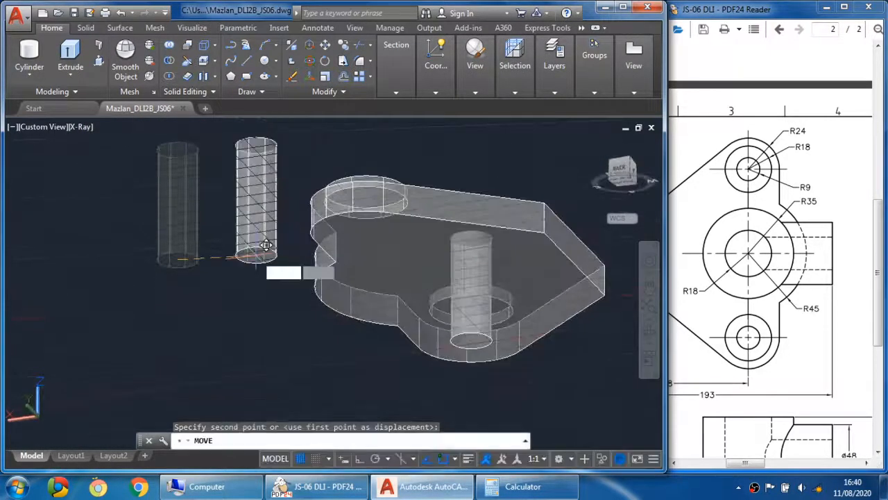
{"action": "scroll", "coordinate": [278, 208], "scroll_direction": "up", "scroll_amount": 3}
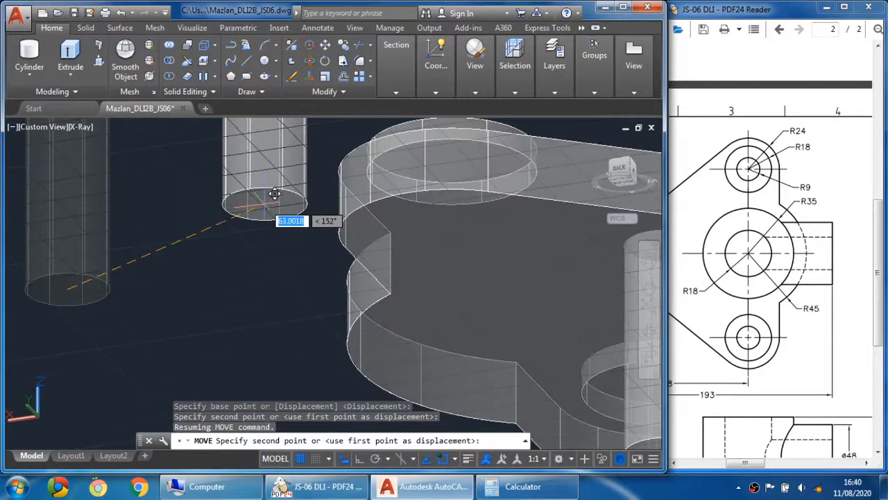
{"action": "right_click", "coordinate": [266, 210], "text": "shift"}
{"action": "left_click", "coordinate": [278, 311]}
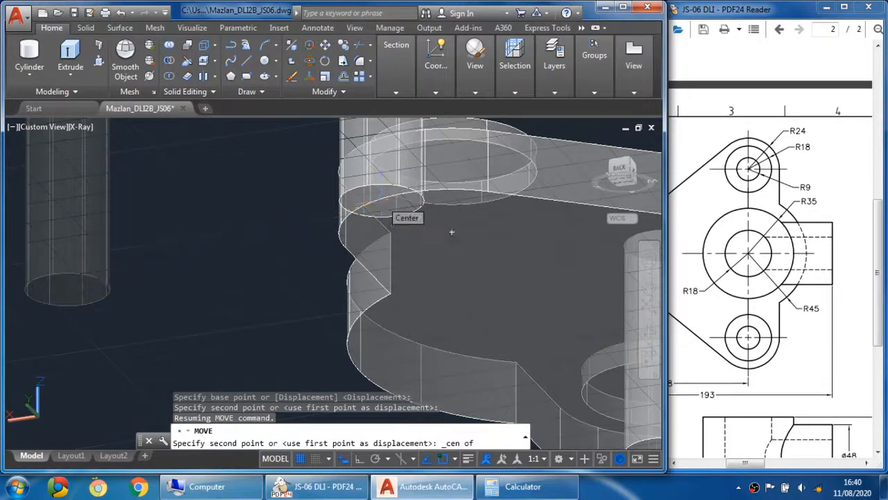
{"action": "left_click", "coordinate": [451, 232]}
{"action": "scroll", "coordinate": [370, 259], "scroll_direction": "down", "scroll_amount": 3}
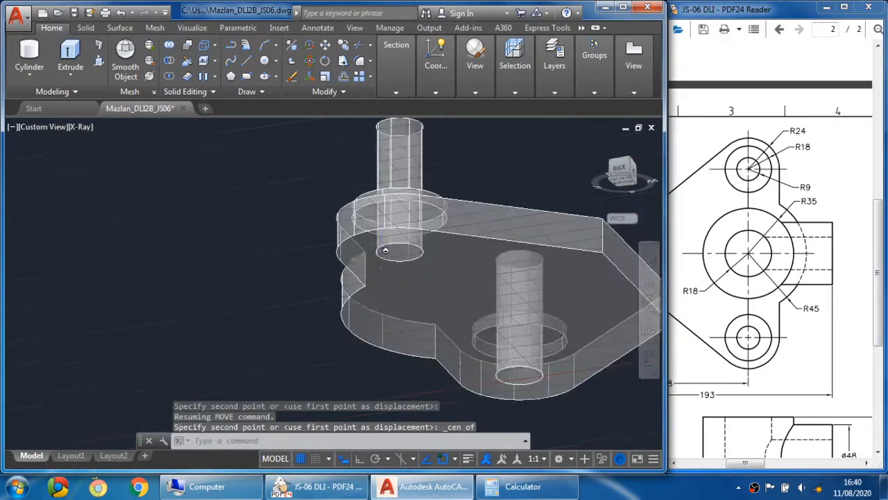
- Subtract both radius 9 cylinders from the base plate solid to make the through holes in the two bosses
{"action": "middle_click_drag", "start_coordinate": [434, 321], "coordinate": [369, 343], "text": "shift"}
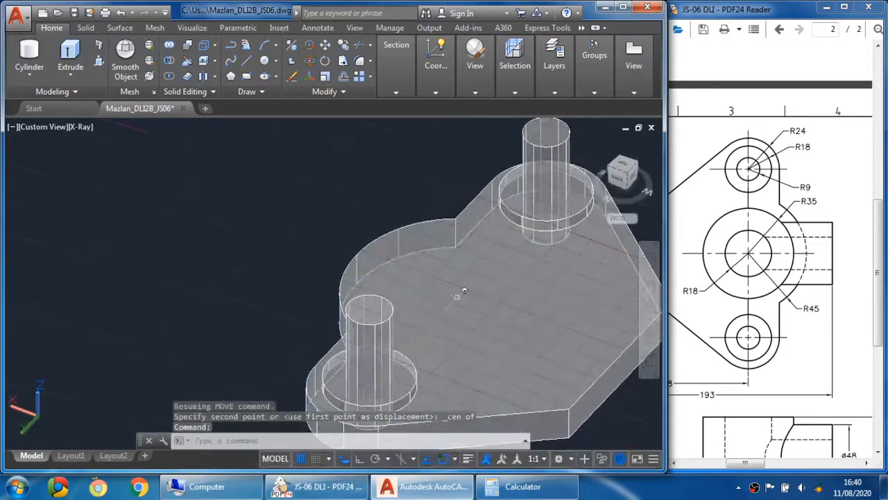
{"action": "middle_click_drag", "start_coordinate": [457, 298], "coordinate": [345, 242]}
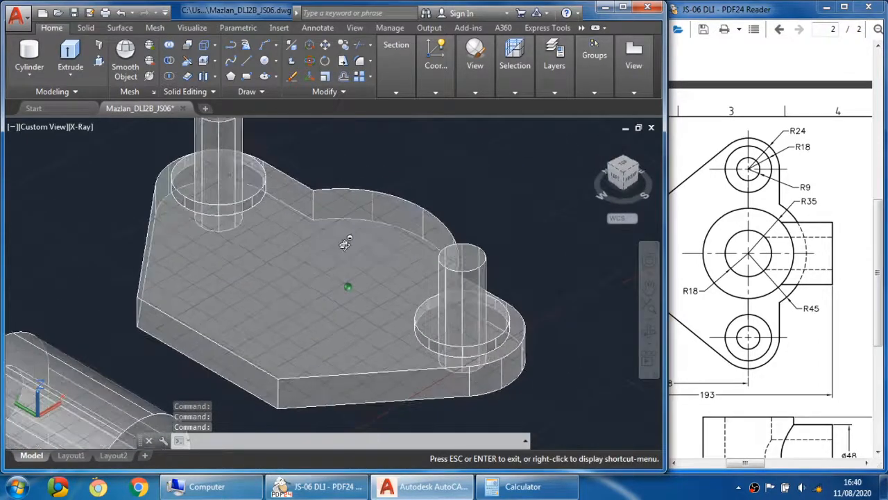
{"action": "middle_click_drag", "start_coordinate": [375, 269], "coordinate": [411, 240]}
{"action": "scroll", "coordinate": [418, 242], "scroll_direction": "down", "scroll_amount": 3}
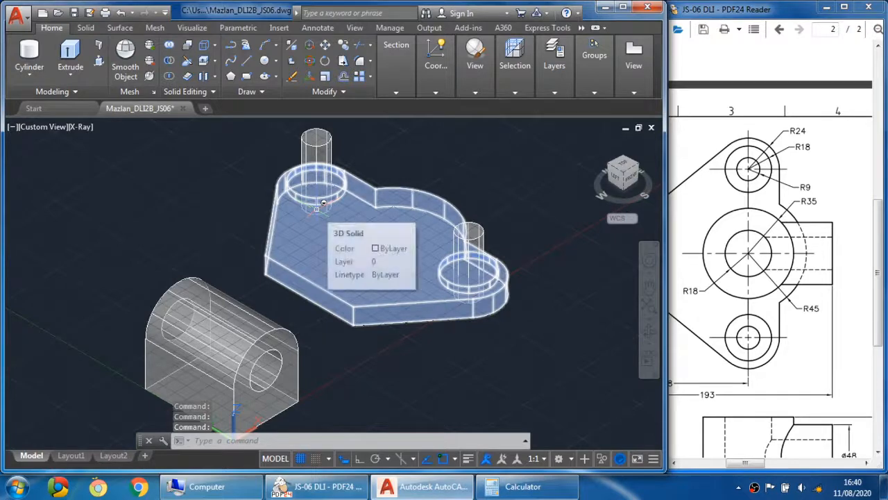
{"action": "left_click", "coordinate": [84, 28]}
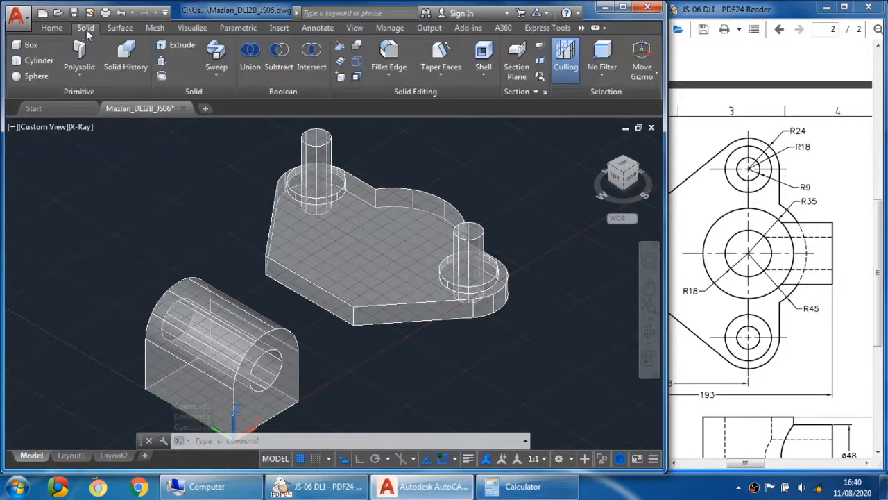
{"action": "left_click", "coordinate": [281, 61]}
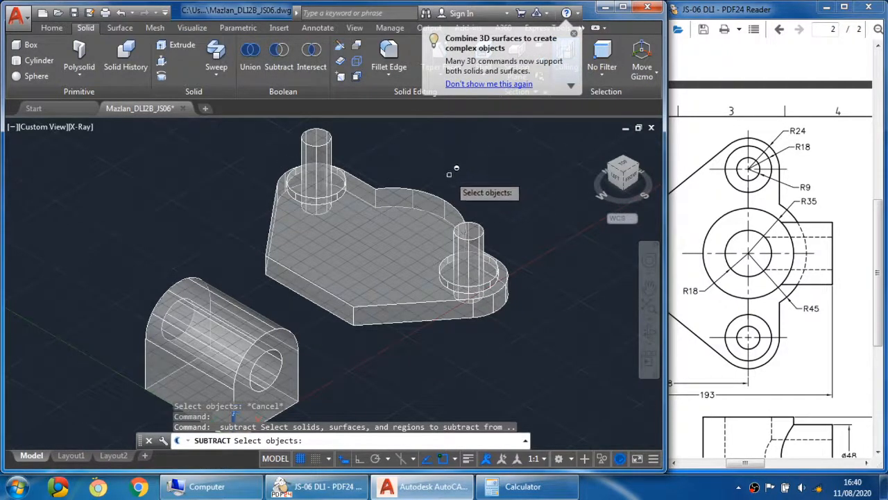
{"action": "left_click", "coordinate": [357, 232]}
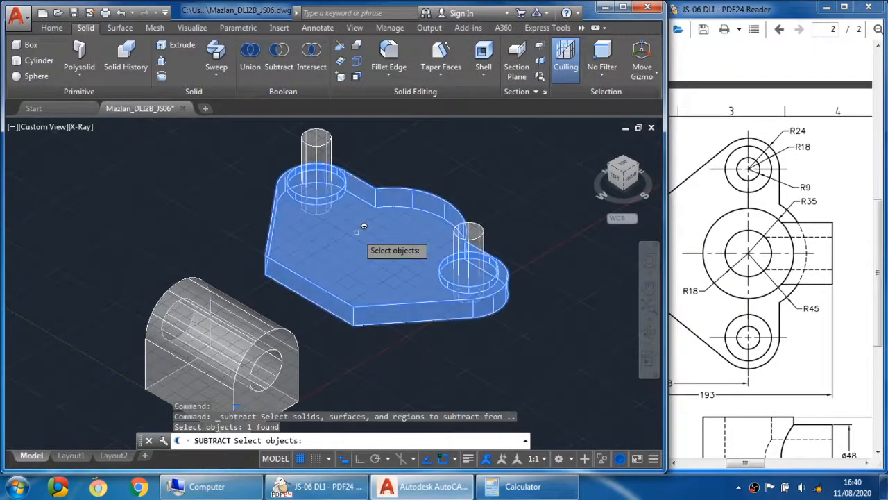
{"action": "key", "text": "Return"}
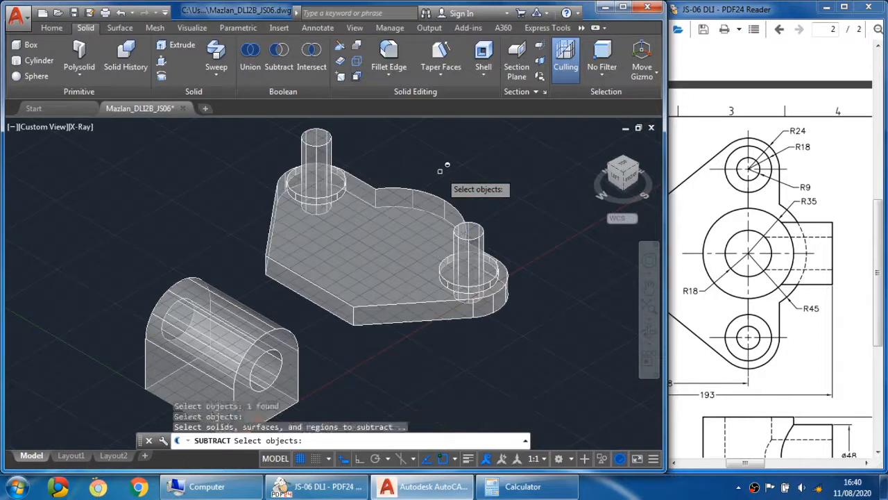
{"action": "left_click", "coordinate": [322, 131]}
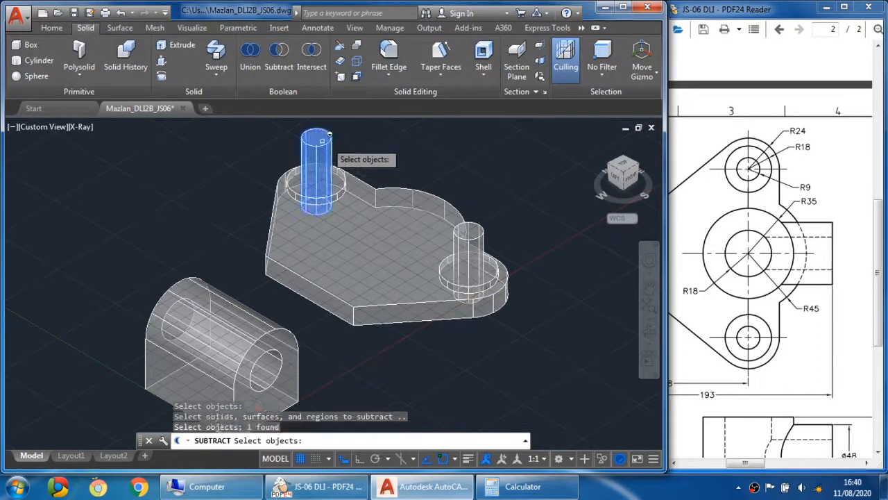
{"action": "left_click", "coordinate": [484, 232]}
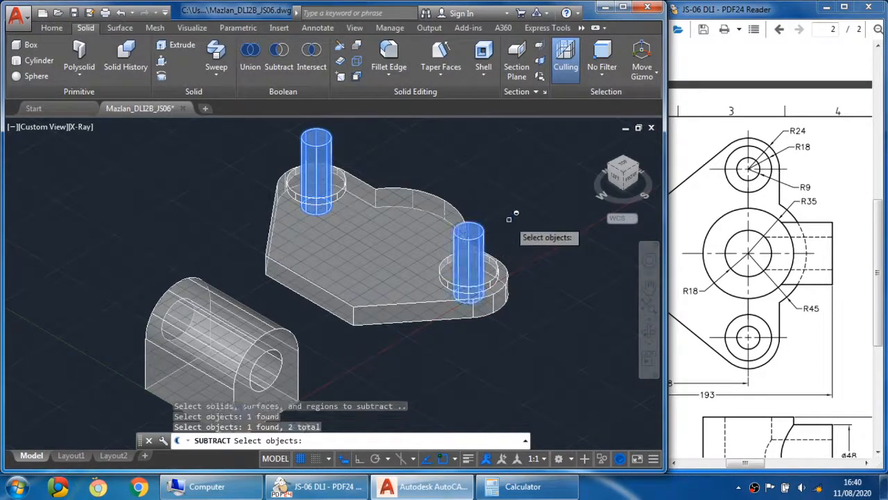
{"action": "key", "text": "Return"}
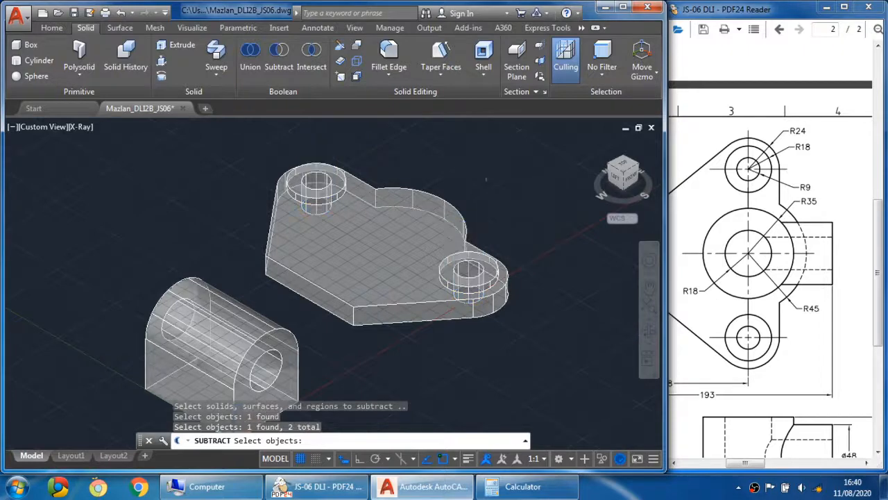
- Move the base plate by the near bottom corner of its straight end onto the arched block's adjoining bottom corner
{"action": "middle_click_drag", "start_coordinate": [450, 210], "coordinate": [428, 209], "text": "shift"}
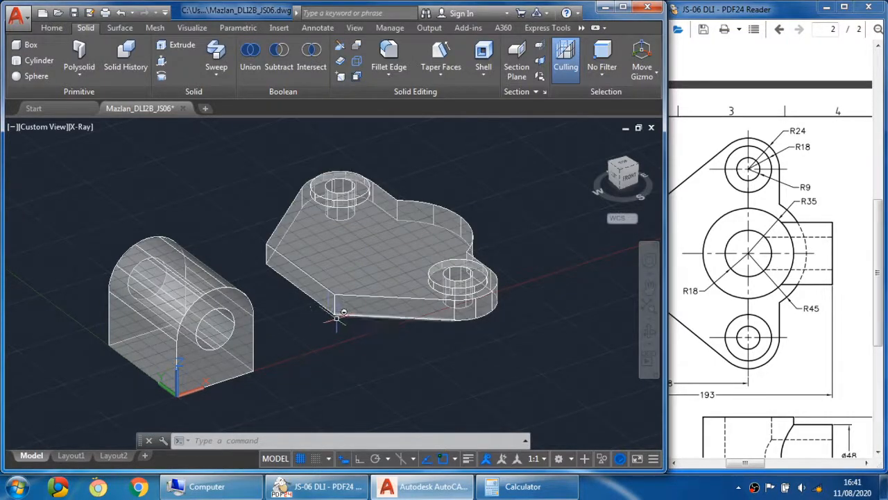
{"action": "scroll", "coordinate": [315, 333], "scroll_direction": "up", "scroll_amount": 2}
{"action": "middle_click_drag", "start_coordinate": [315, 334], "coordinate": [346, 303]}
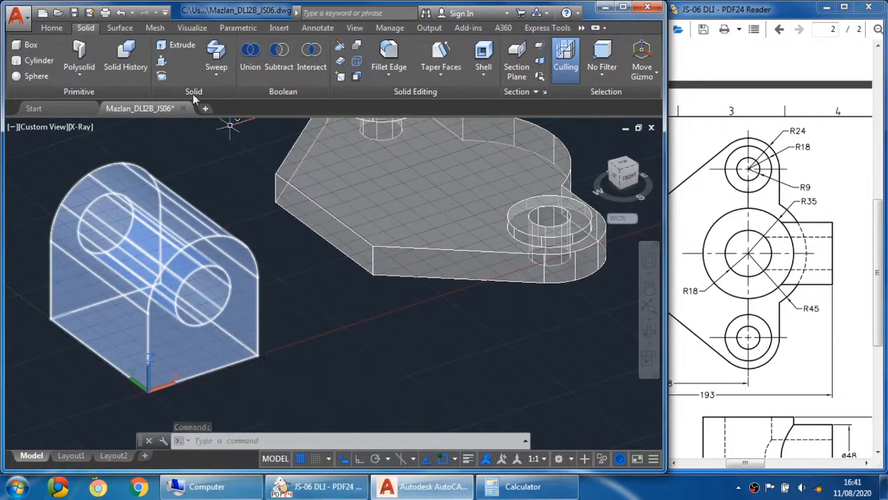
{"action": "left_click", "coordinate": [61, 28]}
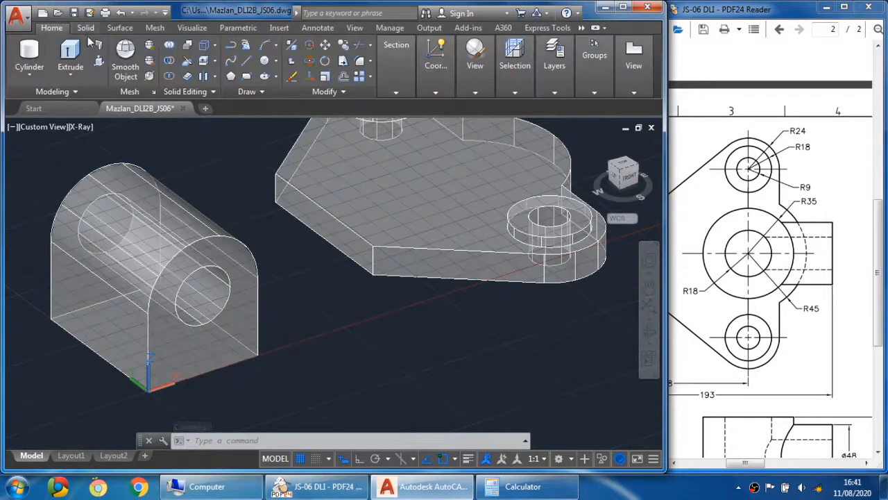
{"action": "left_click", "coordinate": [326, 46]}
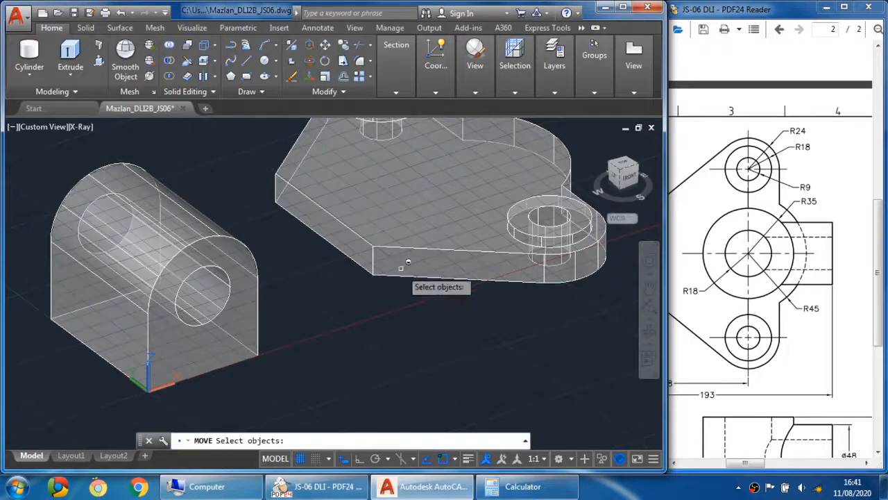
{"action": "left_click", "coordinate": [445, 203]}
{"action": "key", "text": "Return"}
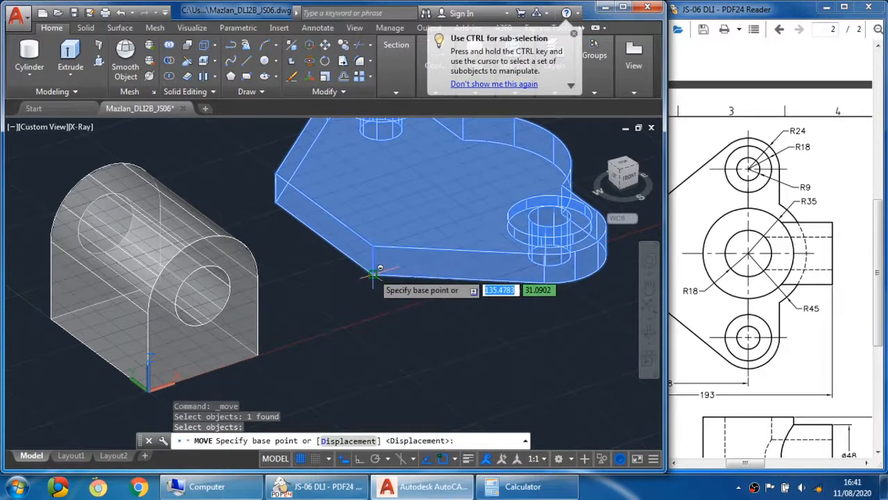
{"action": "left_click", "coordinate": [373, 274]}
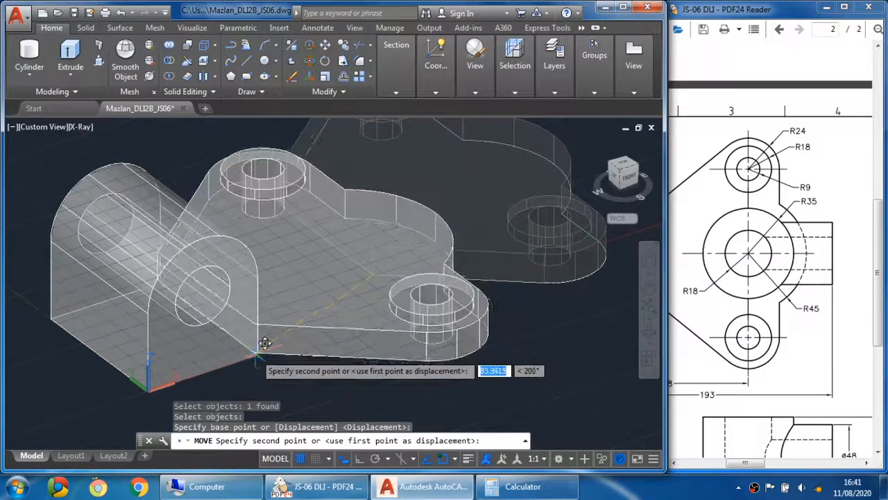
{"action": "scroll", "coordinate": [266, 344], "scroll_direction": "up", "scroll_amount": 3}
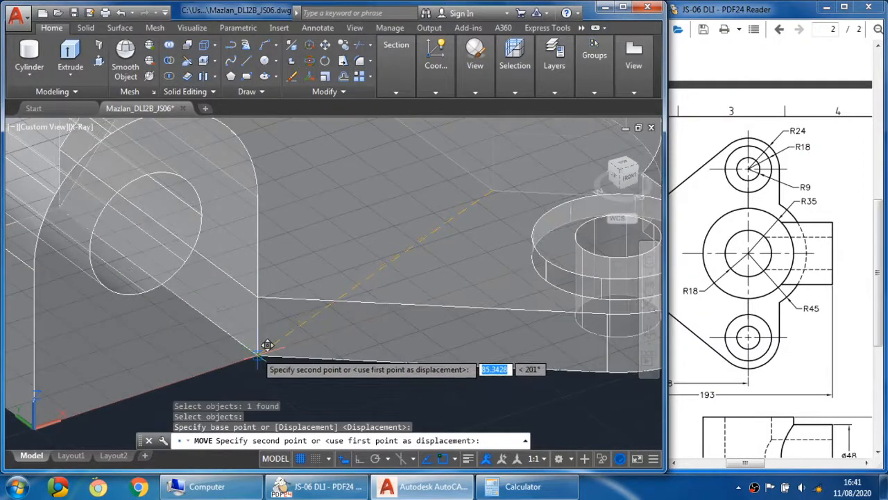
{"action": "left_click", "coordinate": [267, 343]}
{"action": "scroll", "coordinate": [317, 285], "scroll_direction": "down", "scroll_amount": 4}
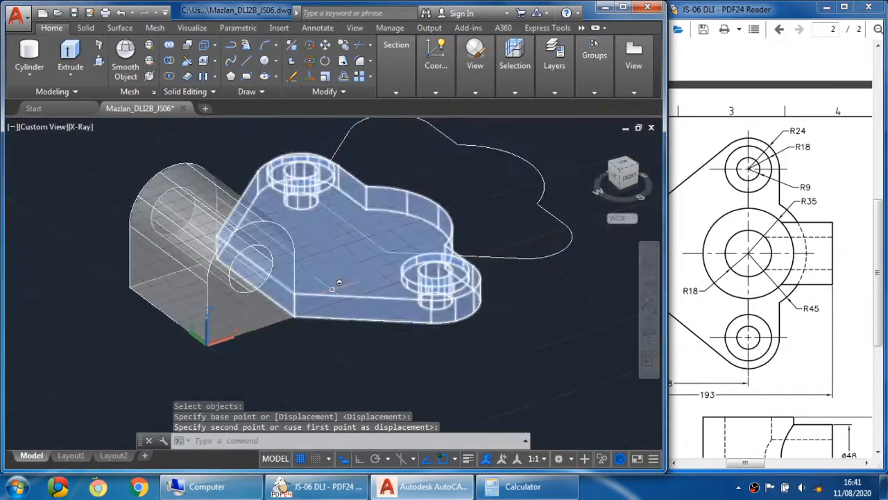
- Union the arched block and the base plate into one solid and inspect the joined model from several sides
{"action": "middle_click_drag", "start_coordinate": [339, 283], "coordinate": [386, 269], "text": "shift"}
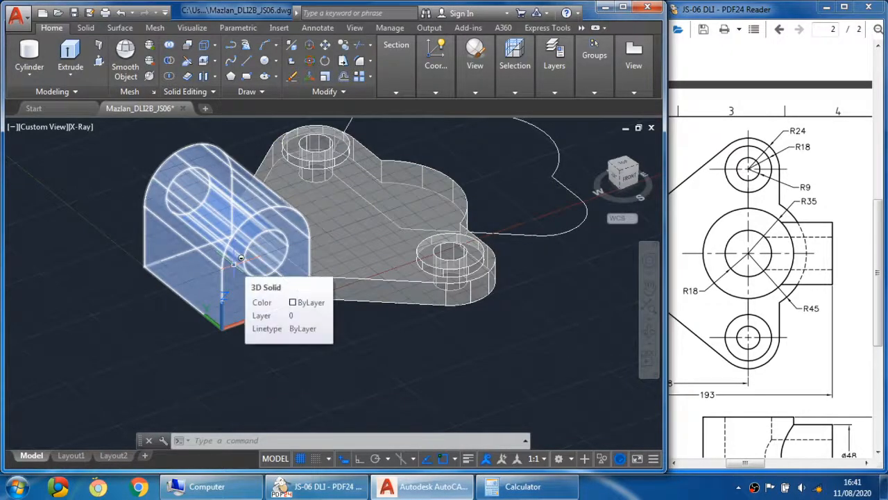
{"action": "left_click", "coordinate": [85, 27]}
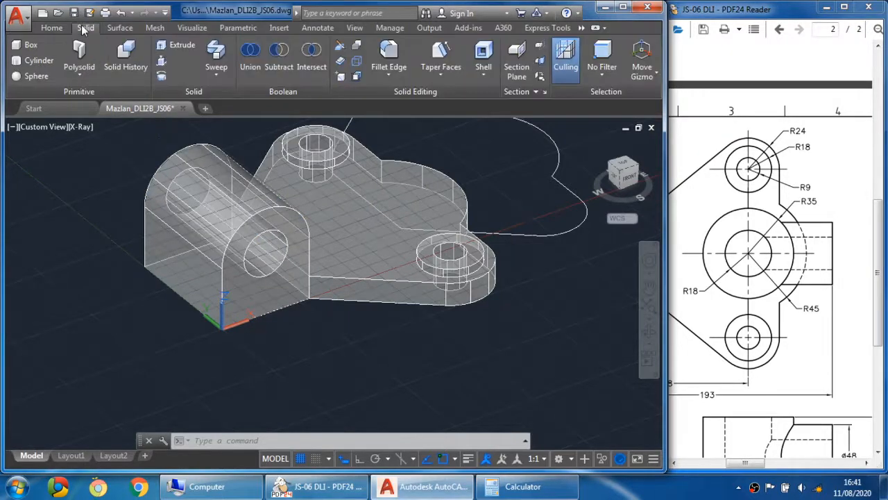
{"action": "left_click", "coordinate": [250, 58]}
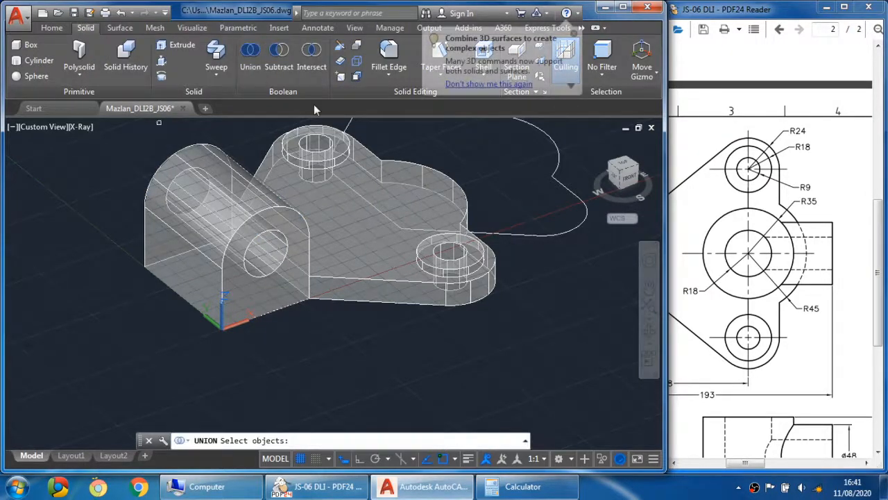
{"action": "left_click", "coordinate": [221, 255]}
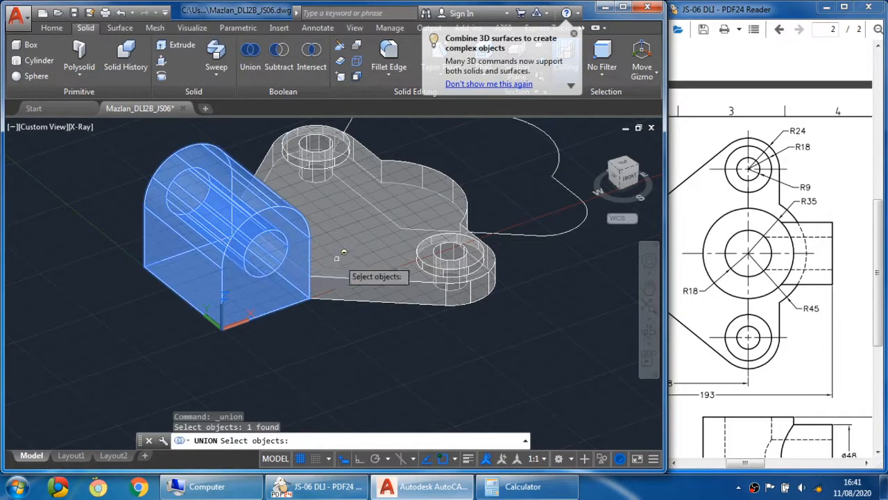
{"action": "left_click", "coordinate": [364, 253]}
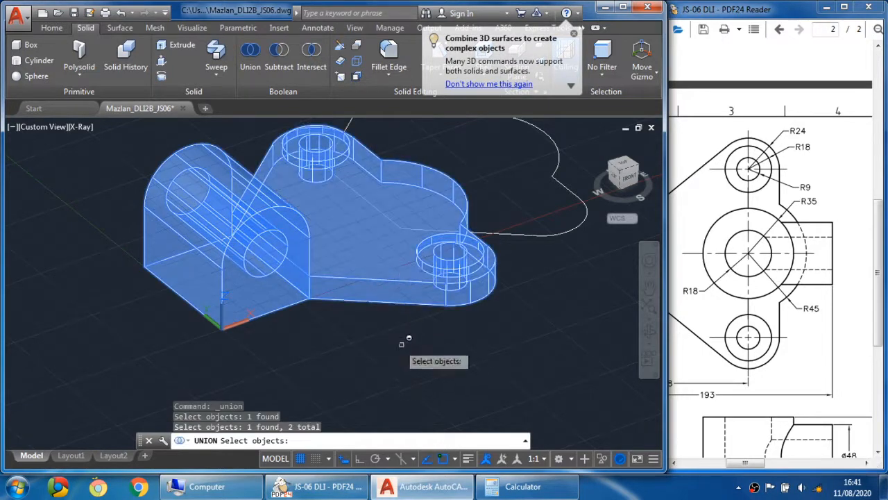
{"action": "key", "text": "Return"}
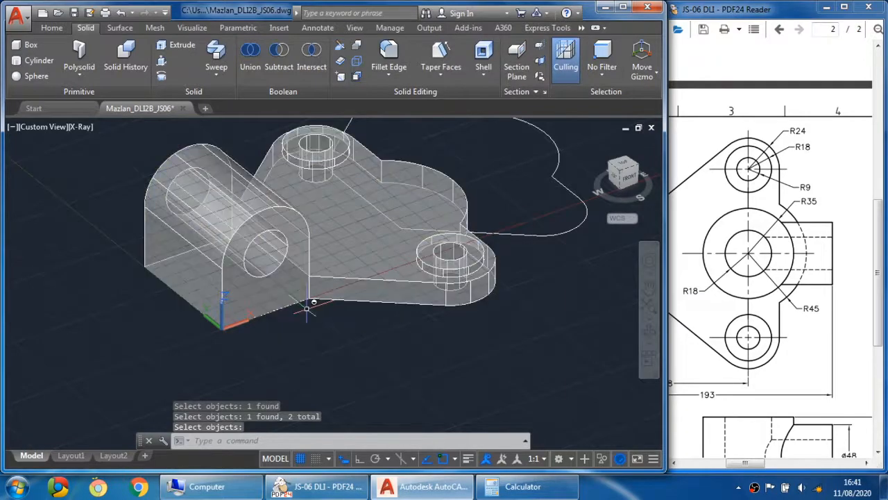
{"action": "scroll", "coordinate": [313, 300], "scroll_direction": "up", "scroll_amount": 3}
{"action": "middle_click_drag", "start_coordinate": [314, 299], "coordinate": [357, 293], "text": "shift"}
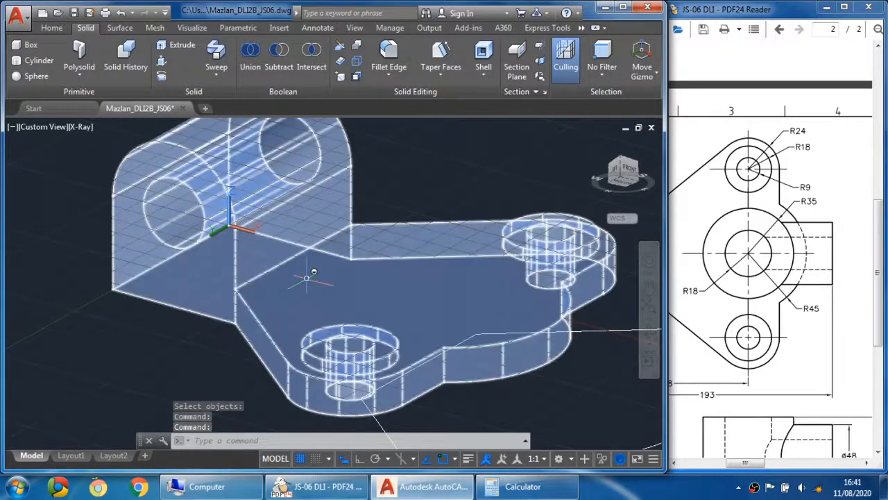
{"action": "middle_click_drag", "start_coordinate": [393, 240], "coordinate": [328, 246], "text": "shift"}
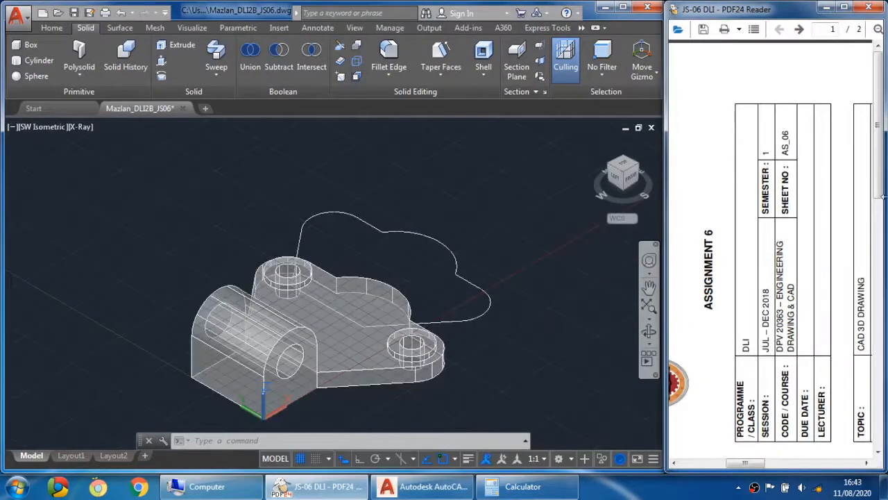
- Examine page 2 of the JS-06 PDF for the dimensions of the upright cylinder and its side pipe
{"action": "left_click_drag", "start_coordinate": [881, 161], "coordinate": [869, 344]}
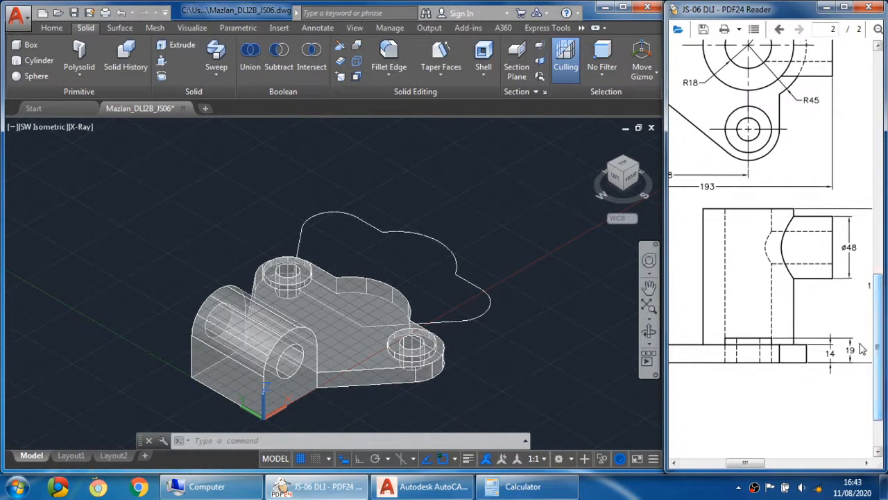
{"action": "scroll", "coordinate": [817, 345], "scroll_direction": "down", "scroll_amount": 4, "text": "ctrl"}
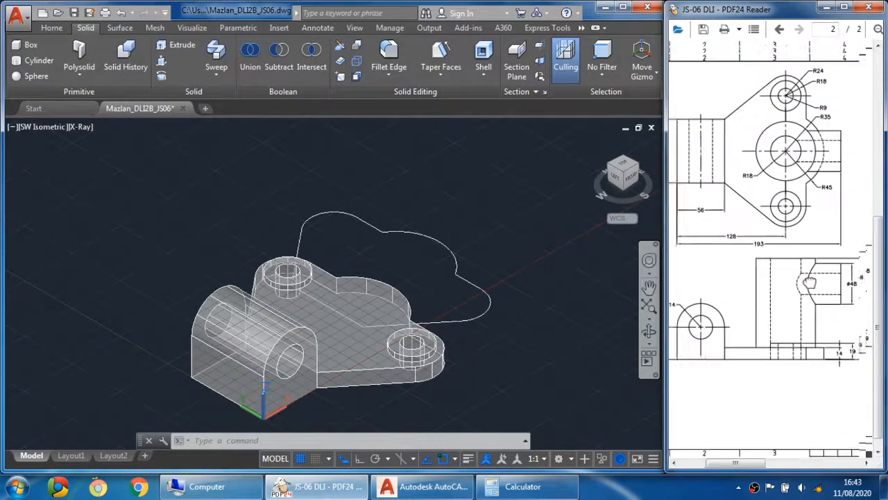
{"action": "left_click_drag", "start_coordinate": [815, 291], "coordinate": [788, 310]}
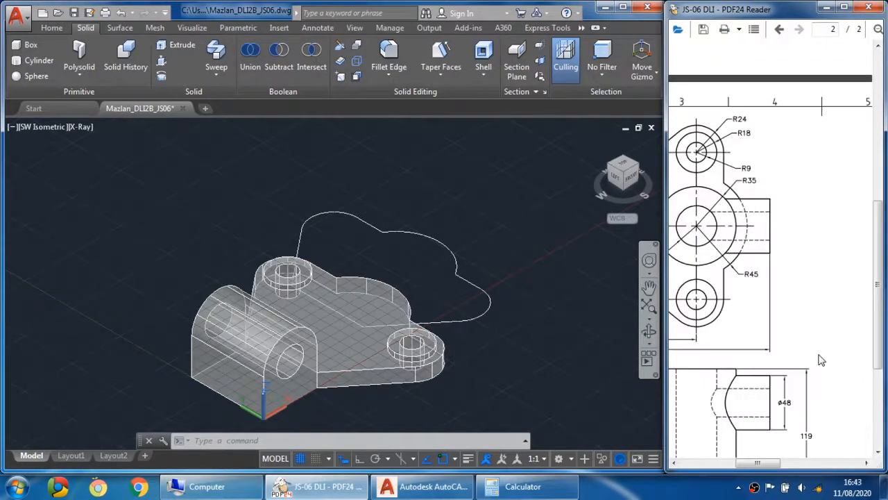
{"action": "scroll", "coordinate": [821, 365], "scroll_direction": "up", "scroll_amount": 2, "text": "ctrl"}
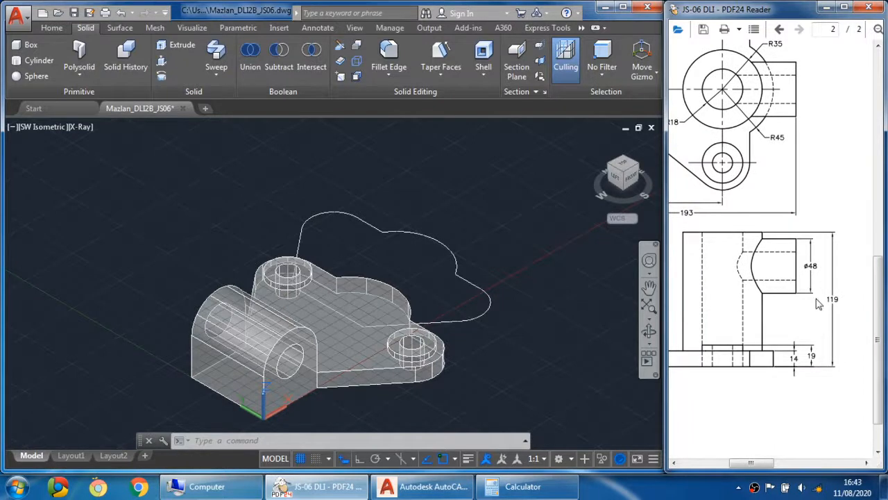
{"action": "left_click_drag", "start_coordinate": [757, 212], "coordinate": [783, 297]}
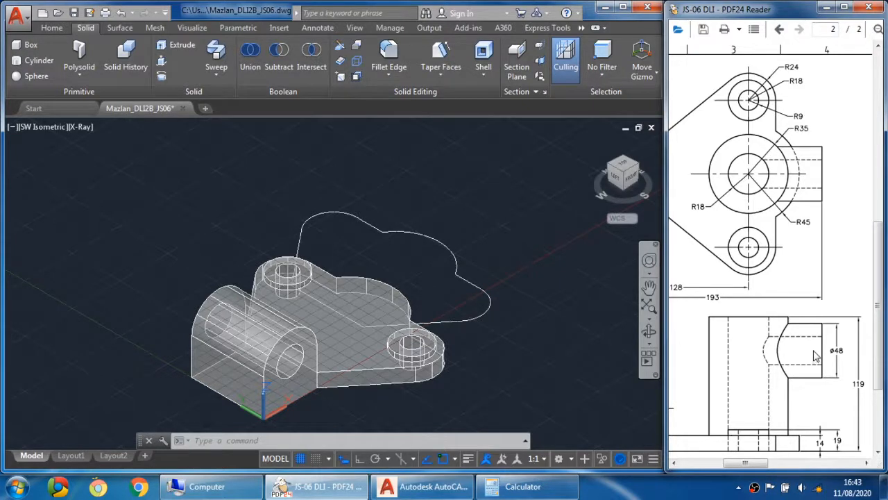
{"action": "scroll", "coordinate": [786, 338], "scroll_direction": "down", "scroll_amount": 3}
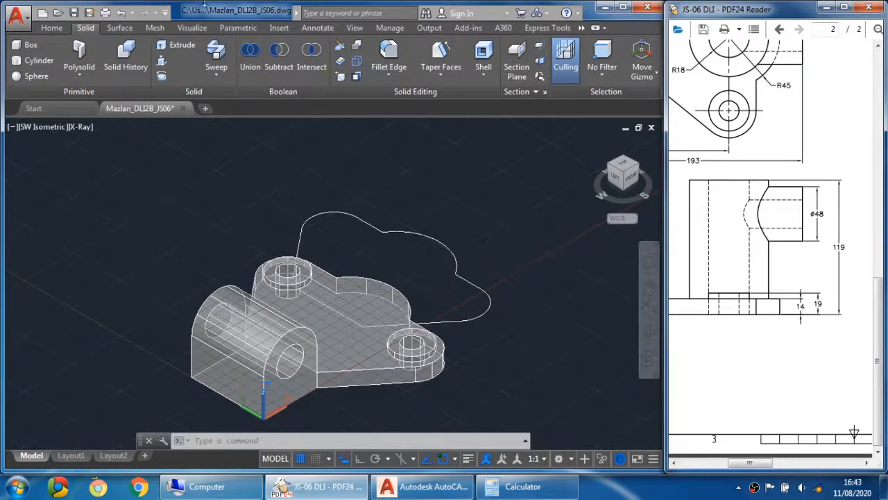
- Switch back to AutoCAD and erase the leftover base outline curves, keeping the joined bracket solid out of the selection
{"action": "left_click", "coordinate": [234, 12]}
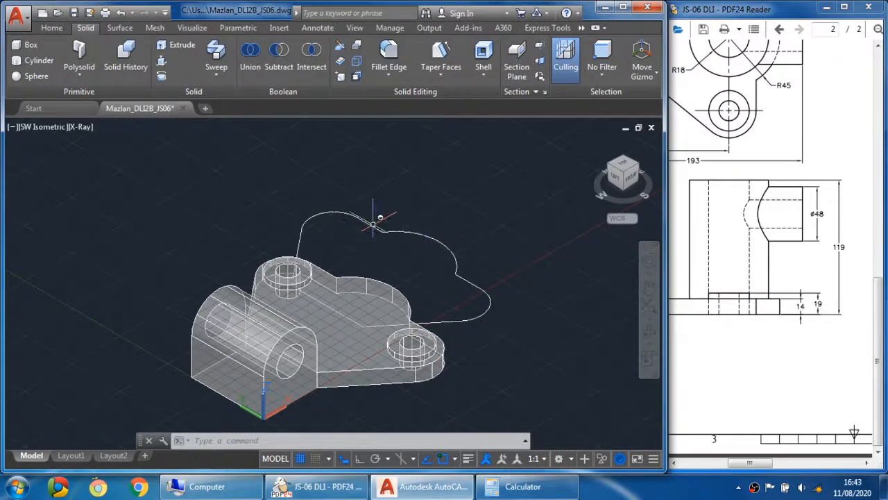
{"action": "left_click", "coordinate": [58, 29]}
{"action": "left_click", "coordinate": [292, 77]}
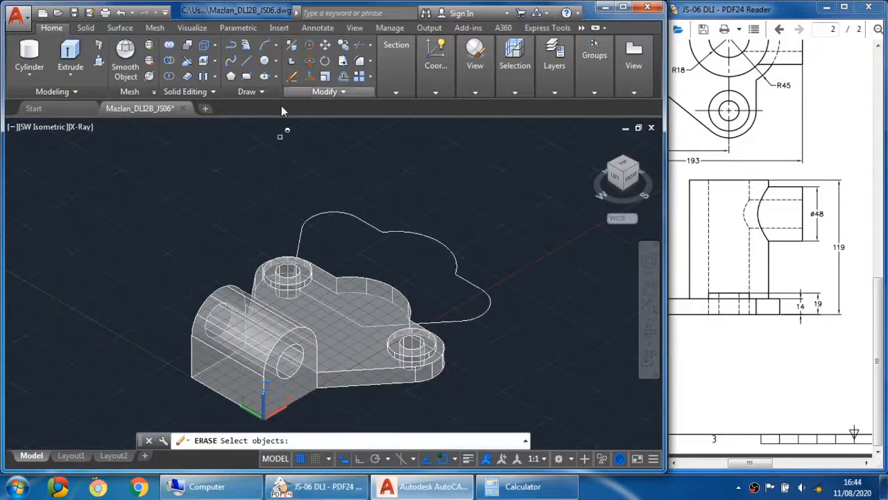
{"action": "left_click", "coordinate": [107, 154]}
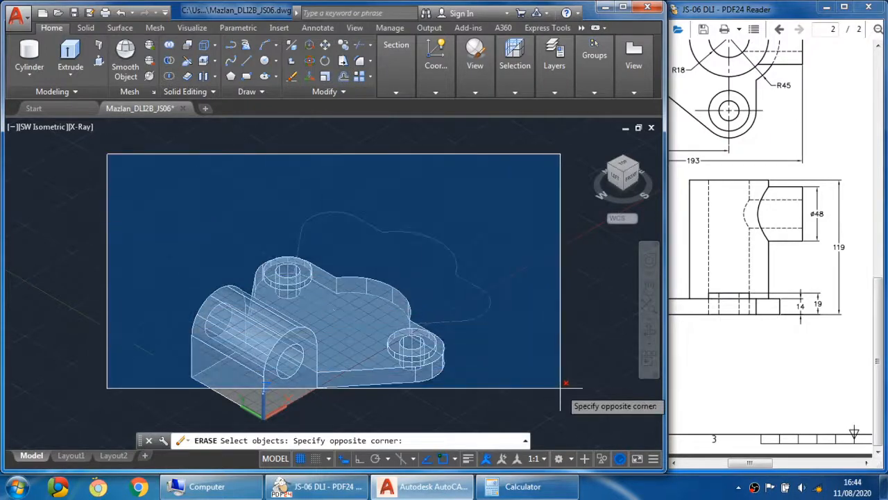
{"action": "left_click", "coordinate": [591, 431]}
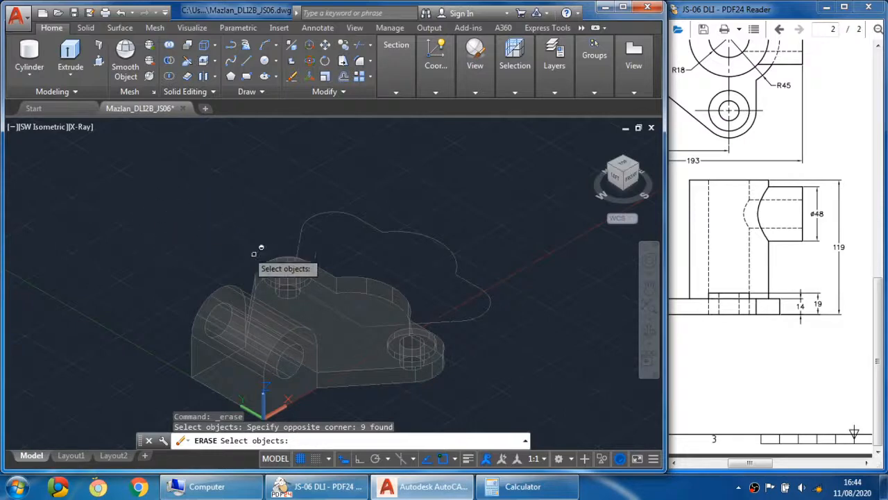
{"action": "left_click", "coordinate": [319, 320], "text": "shift"}
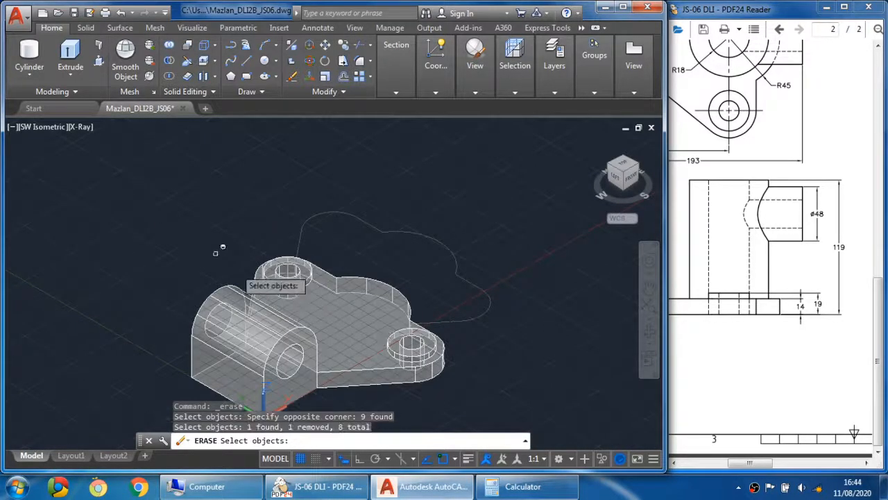
{"action": "key", "text": "Return"}
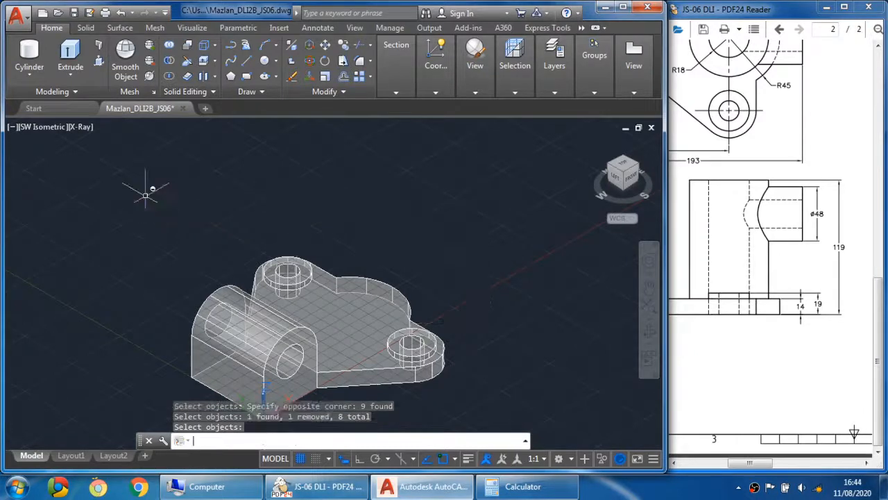
- Open the settings for the visual style and viewpoint
{"action": "left_click", "coordinate": [474, 92]}
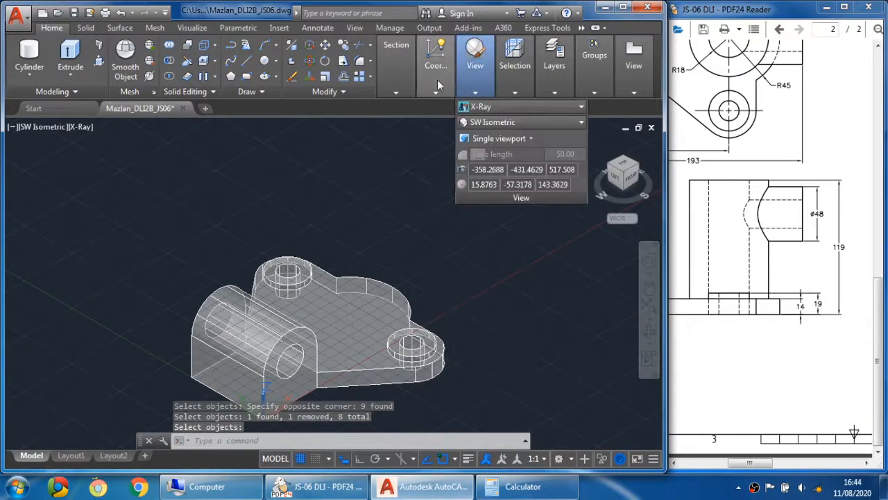
- Change the model's visual style to Conceptual
{"action": "left_click", "coordinate": [409, 93]}
{"action": "left_click", "coordinate": [412, 94]}
{"action": "left_click", "coordinate": [436, 93]}
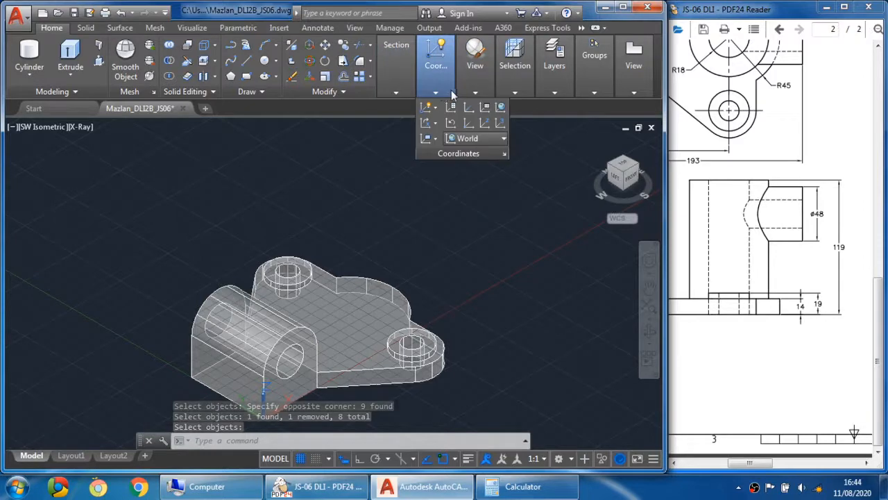
{"action": "left_click", "coordinate": [406, 92]}
{"action": "left_click", "coordinate": [475, 92]}
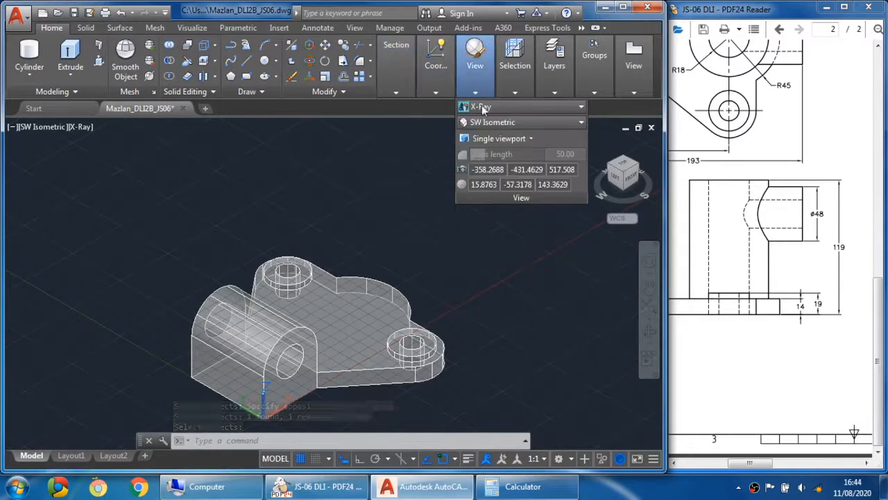
{"action": "left_click", "coordinate": [479, 106]}
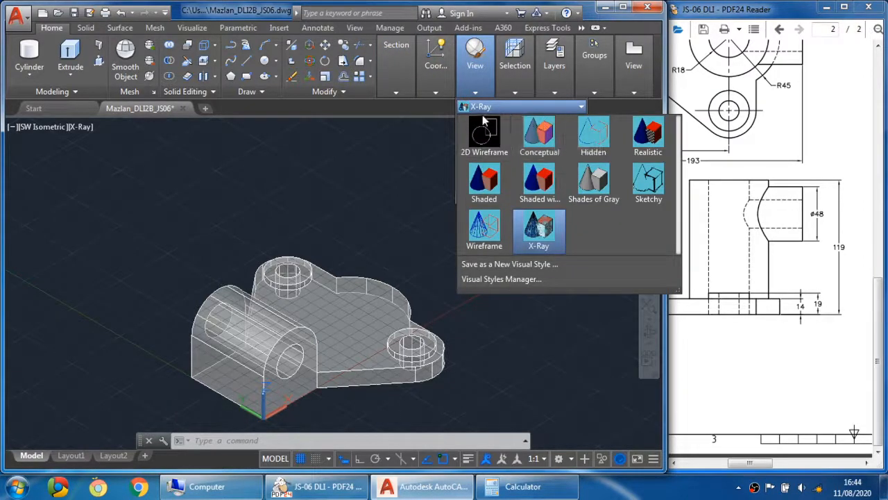
{"action": "left_click", "coordinate": [548, 138]}
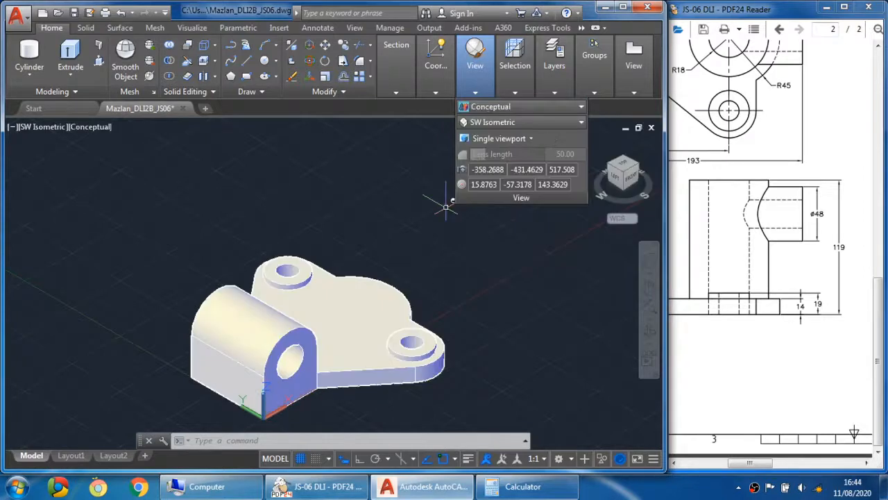
{"action": "middle_click_drag", "start_coordinate": [410, 223], "coordinate": [377, 224], "text": "shift"}
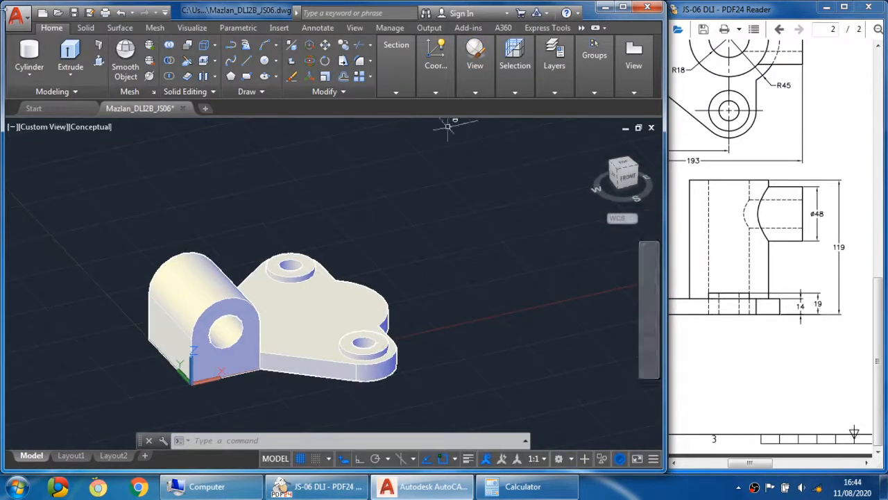
- Create a cylinder with a base radius of 35 and a height of 119 in the empty space beside the base plate
{"action": "left_click", "coordinate": [25, 59]}
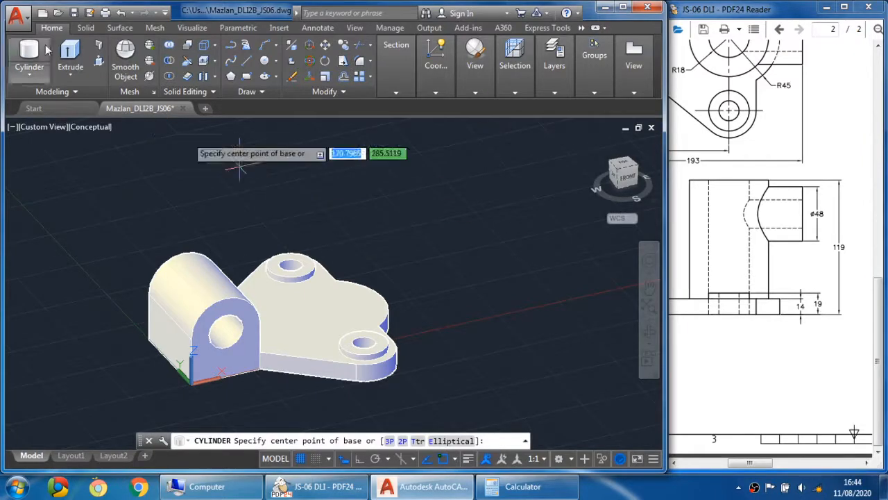
{"action": "left_click", "coordinate": [450, 260]}
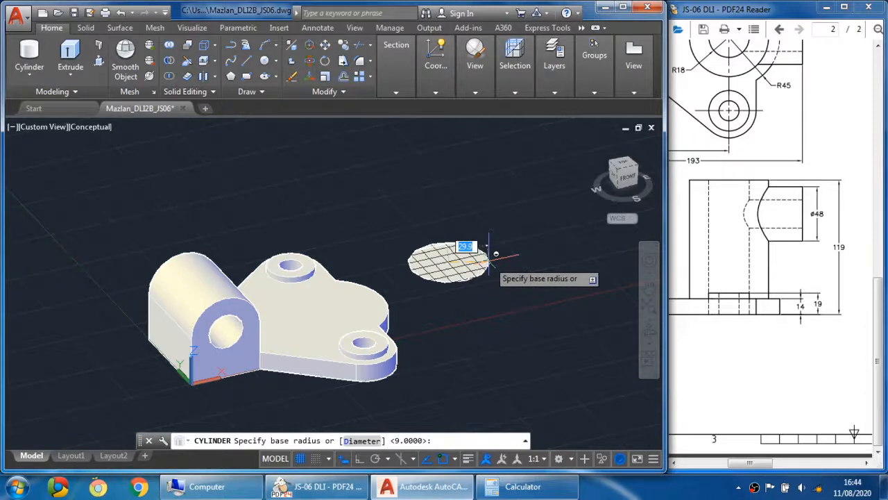
{"action": "left_click", "coordinate": [778, 137]}
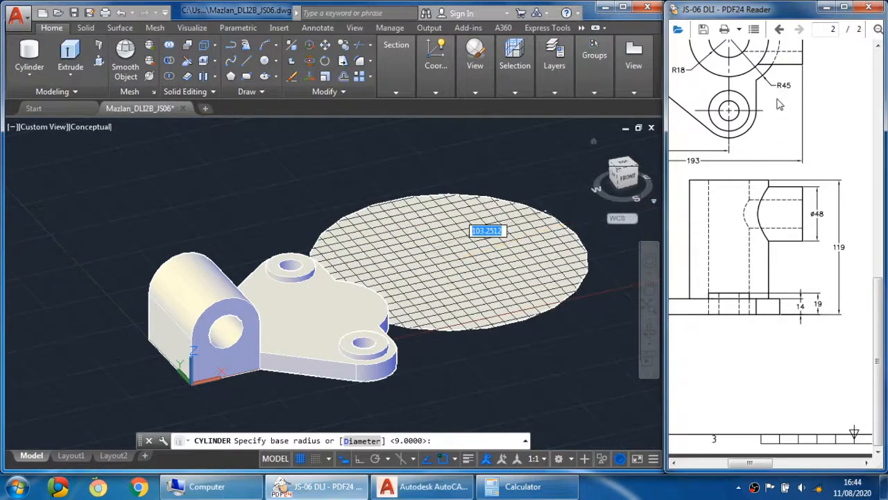
{"action": "scroll", "coordinate": [802, 222], "scroll_direction": "up", "scroll_amount": 3, "text": "ctrl"}
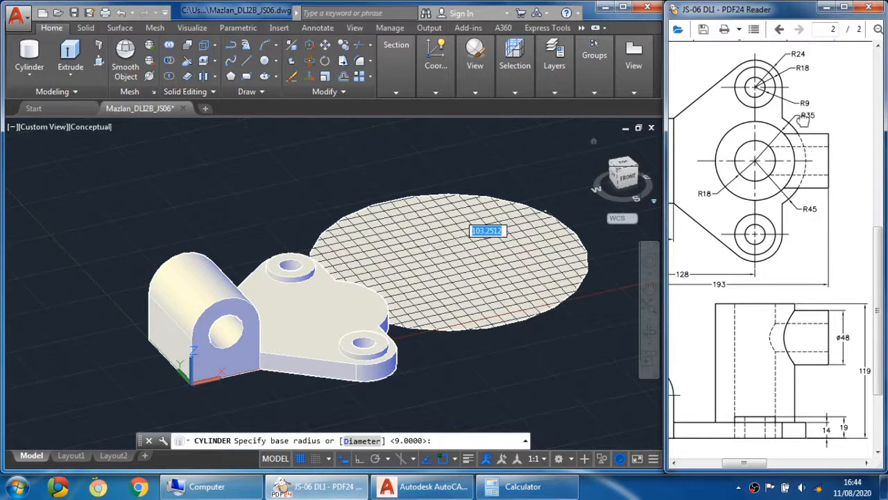
{"action": "left_click", "coordinate": [300, 41]}
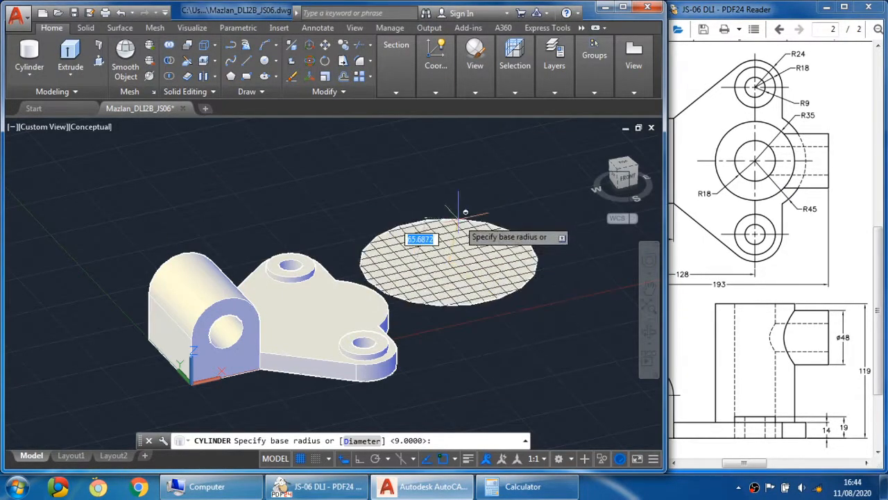
{"action": "type", "text": "35"}
{"action": "key", "text": "Return"}
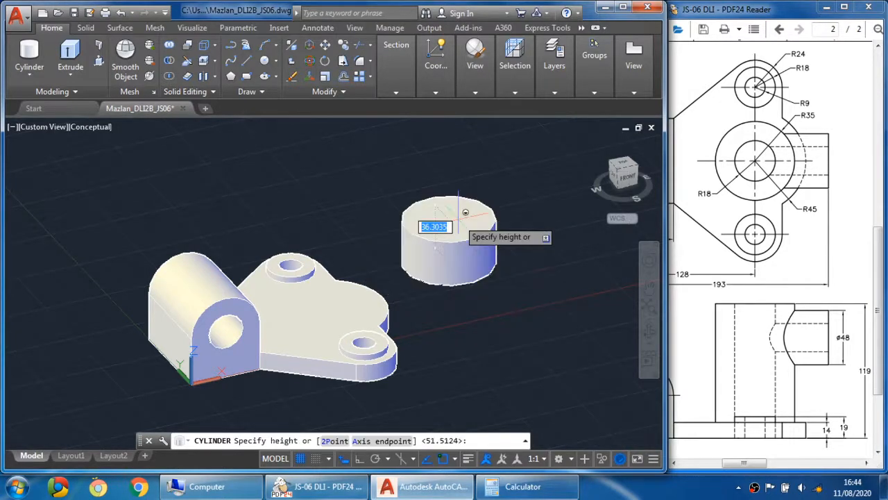
{"action": "middle_click_drag", "start_coordinate": [444, 193], "coordinate": [364, 209]}
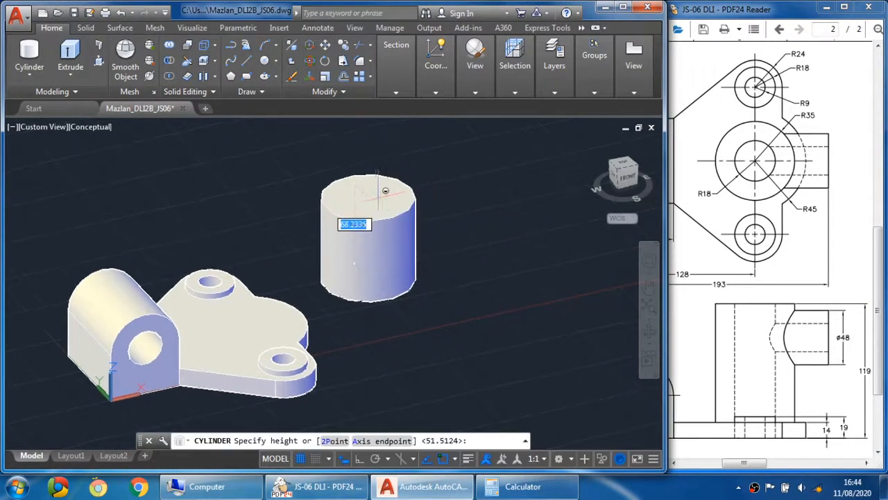
{"action": "type", "text": "1"}
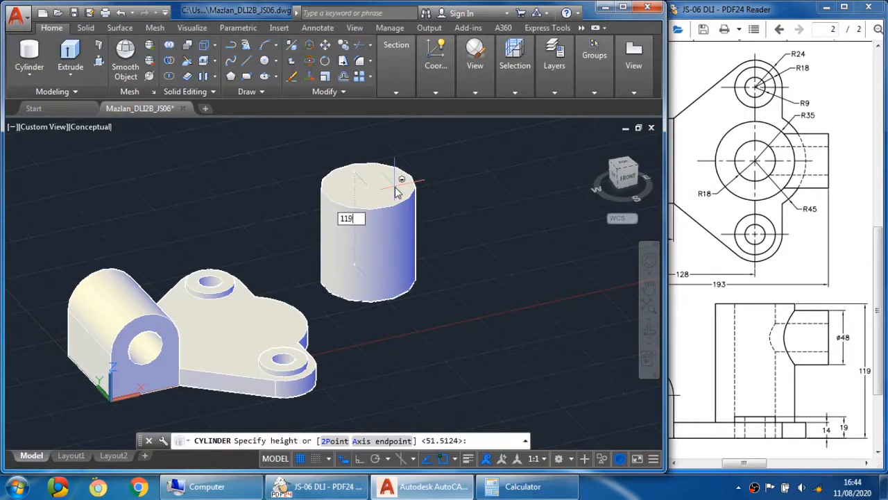
{"action": "type", "text": "19"}
{"action": "key", "text": "Return"}
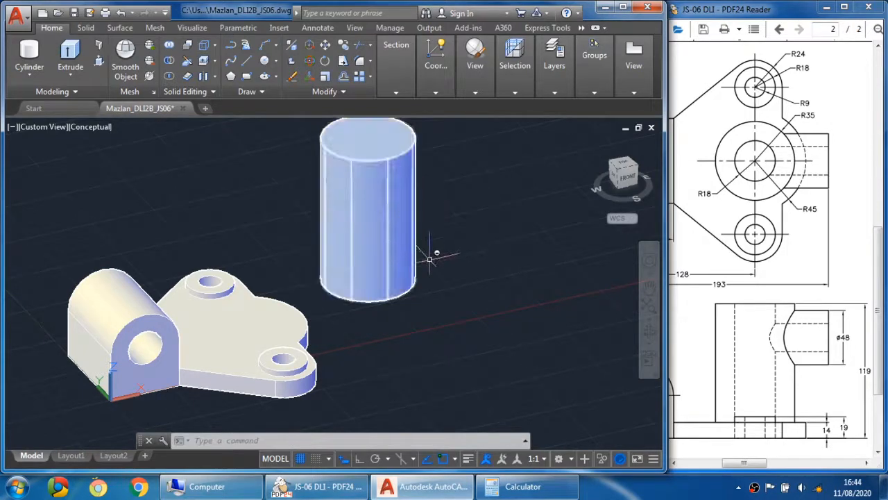
{"action": "mouse_move", "coordinate": [419, 268]}
{"action": "middle_mouse_down", "text": "shift"}
{"action": "mouse_move", "coordinate": [436, 276]}
{"action": "mouse_move", "coordinate": [407, 281]}
{"action": "middle_mouse_up", "text": "shift"}
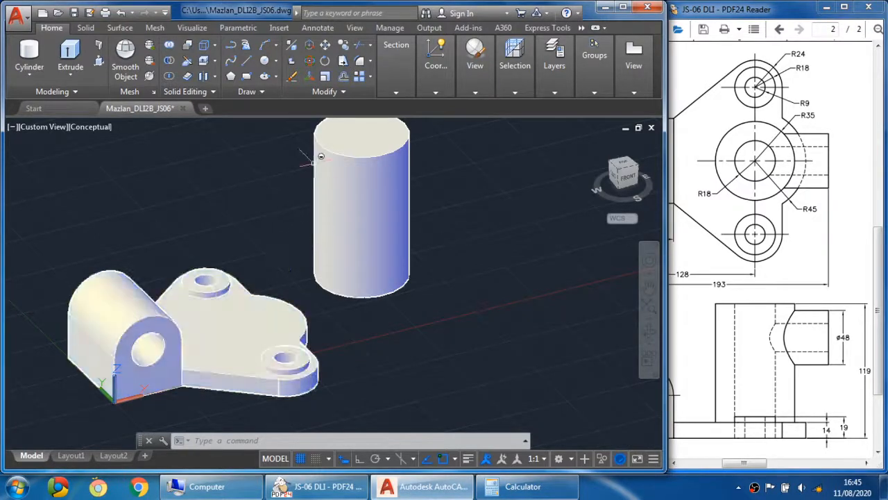
- Move the cylinder from the centre of its bottom face to the centre of the large rounded edge on the plate's underside
{"action": "left_click", "coordinate": [325, 46]}
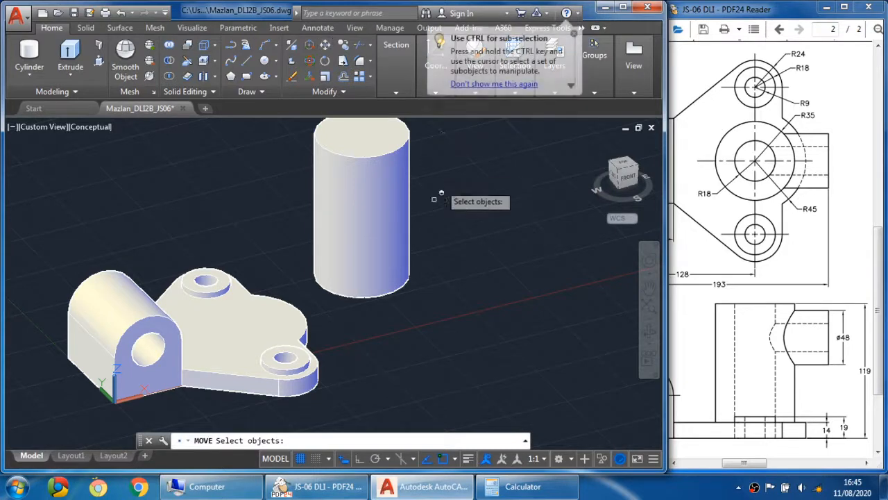
{"action": "left_click", "coordinate": [375, 205]}
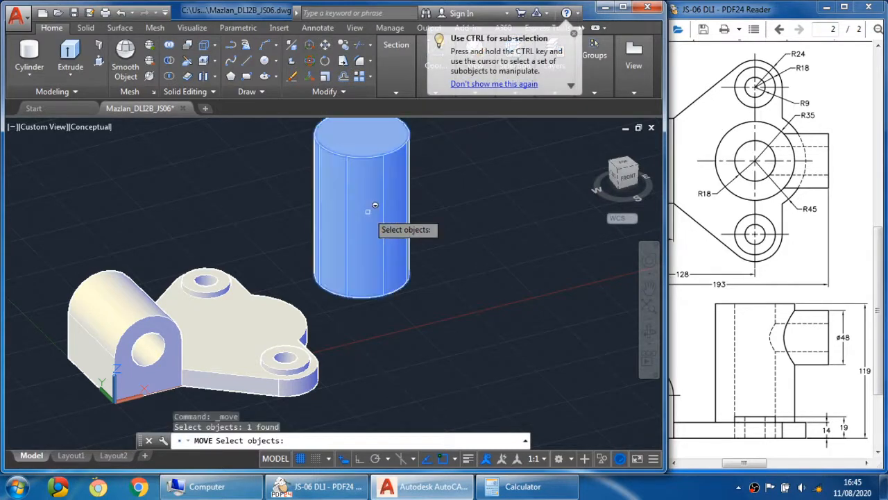
{"action": "key", "text": "Return"}
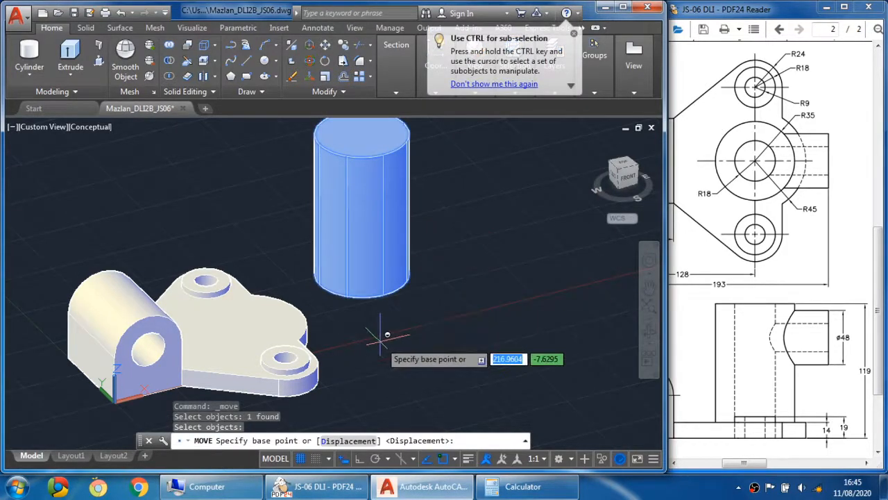
{"action": "middle_click_drag", "start_coordinate": [194, 313], "coordinate": [383, 312], "text": "shift"}
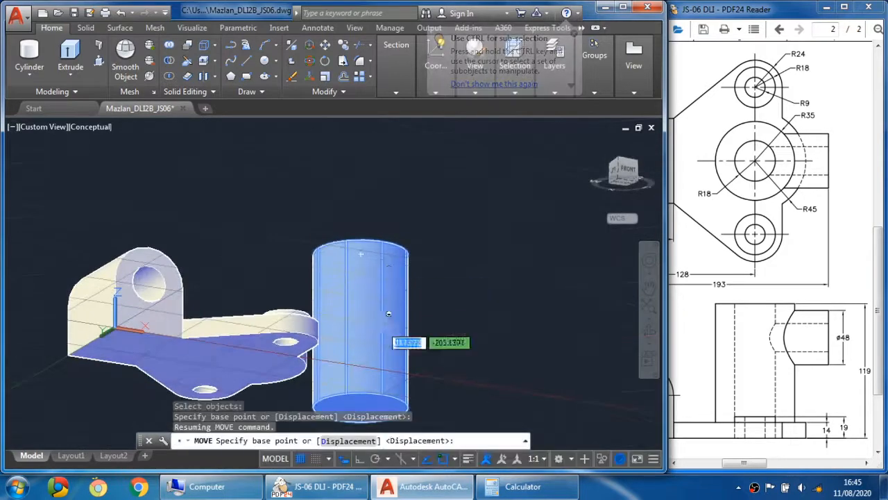
{"action": "scroll", "coordinate": [372, 240], "scroll_direction": "up", "scroll_amount": 5}
{"action": "scroll", "coordinate": [372, 253], "scroll_direction": "up", "scroll_amount": 2}
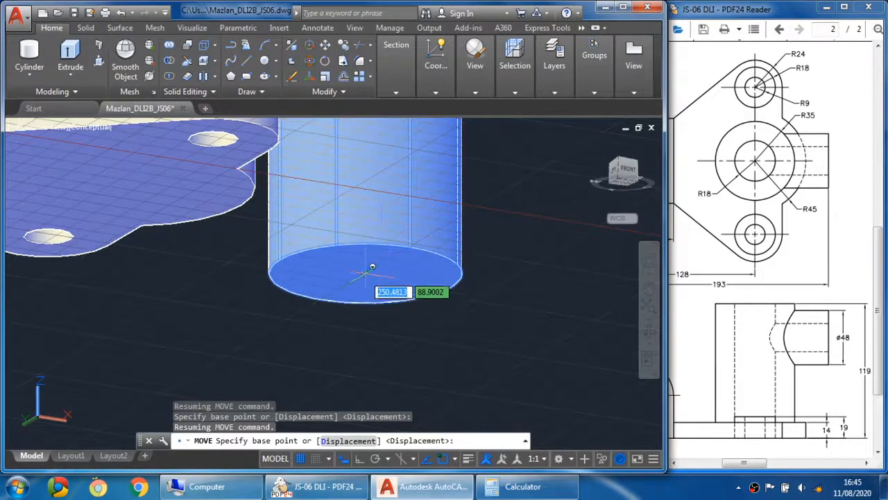
{"action": "left_click", "coordinate": [366, 273]}
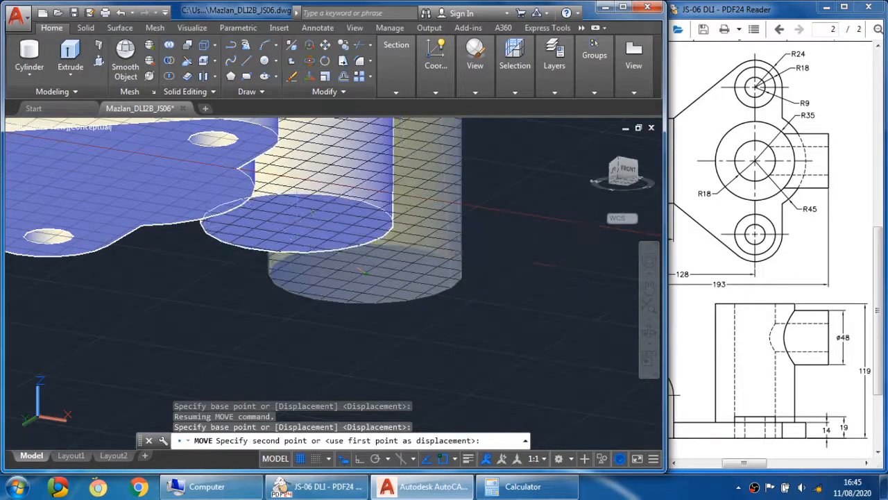
{"action": "middle_click_drag", "start_coordinate": [297, 225], "coordinate": [464, 315]}
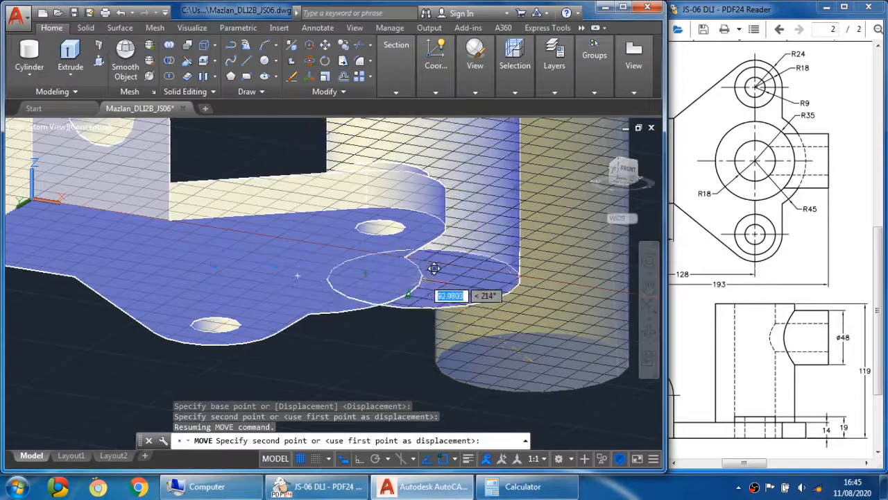
{"action": "right_click", "coordinate": [422, 340], "text": "shift"}
{"action": "left_click", "coordinate": [454, 172]}
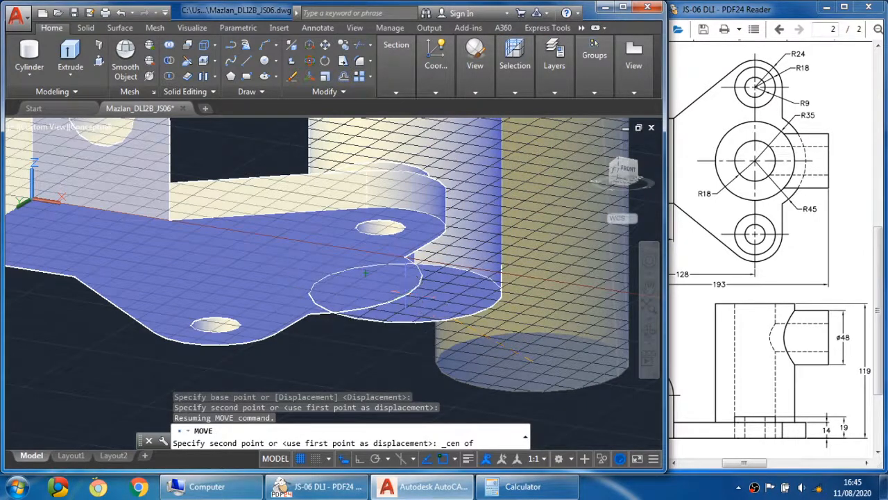
{"action": "left_click", "coordinate": [416, 282]}
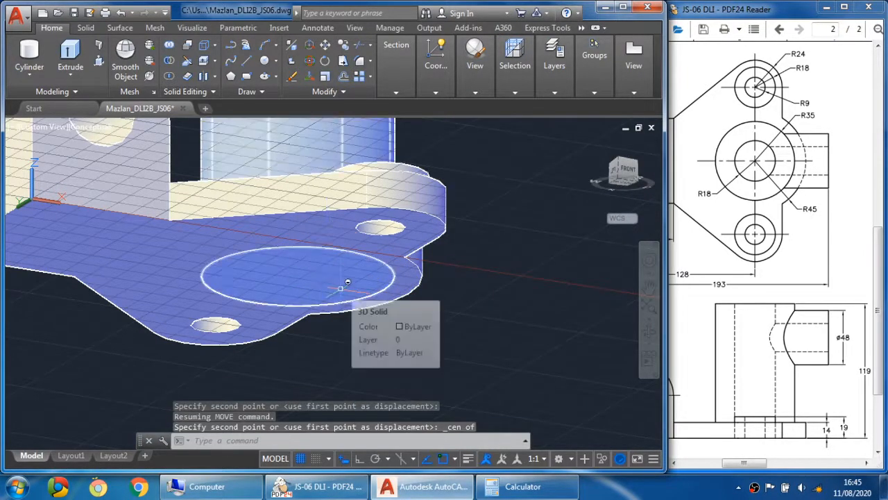
- Union the upright cylinder with the base plate body into one solid
{"action": "scroll", "coordinate": [338, 278], "scroll_direction": "down", "scroll_amount": 5}
{"action": "middle_click_drag", "start_coordinate": [338, 277], "coordinate": [356, 359], "text": "shift"}
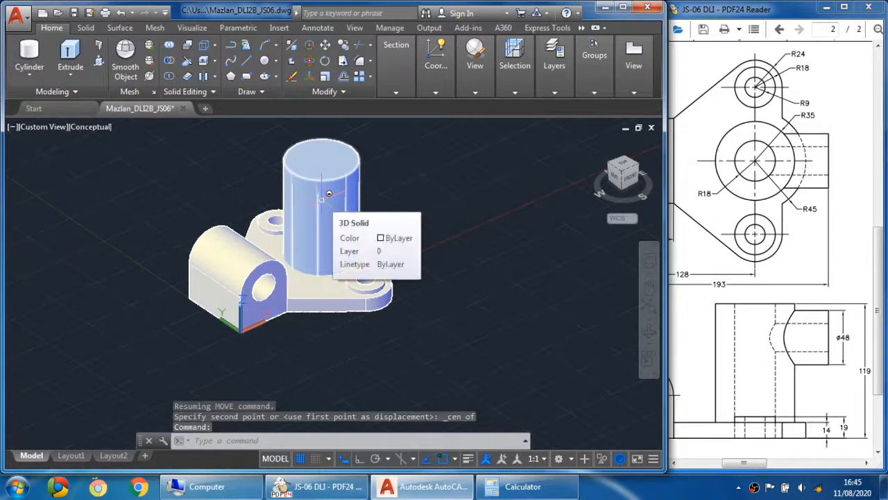
{"action": "left_click", "coordinate": [329, 193]}
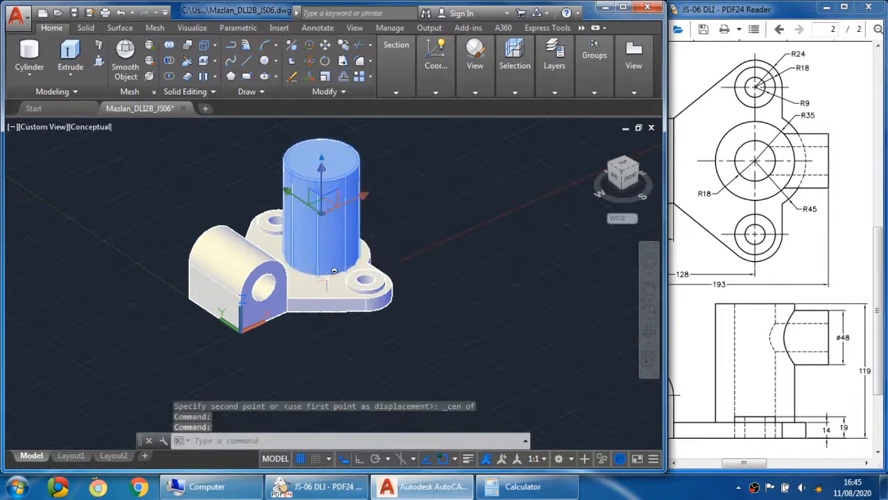
{"action": "left_click", "coordinate": [329, 285]}
{"action": "key", "text": "Escape"}
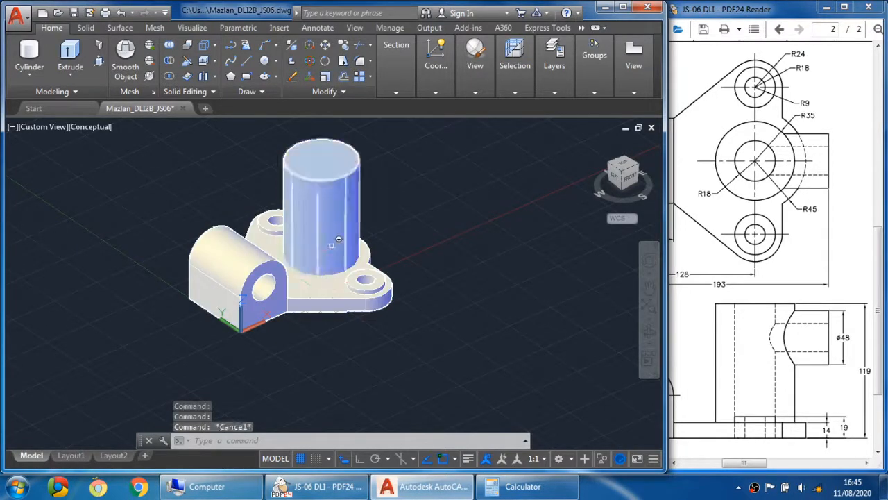
{"action": "left_click", "coordinate": [89, 29]}
{"action": "left_click", "coordinate": [250, 56]}
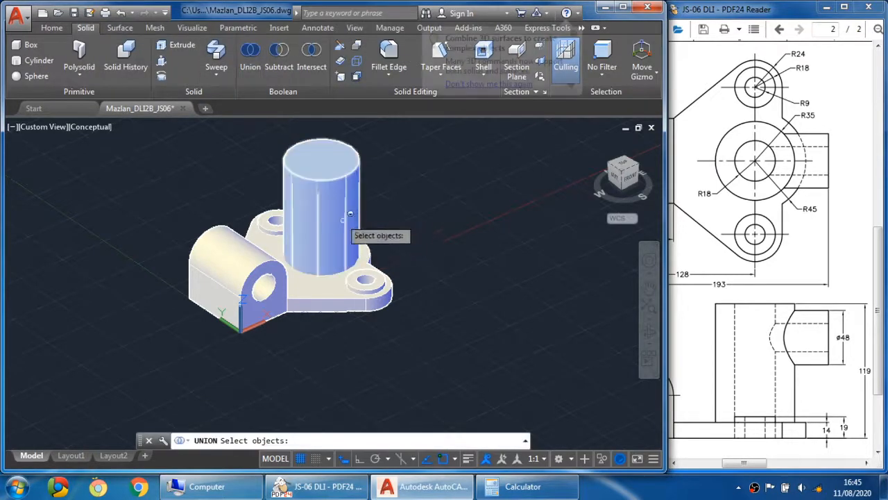
{"action": "left_click", "coordinate": [320, 202]}
{"action": "left_click", "coordinate": [259, 274]}
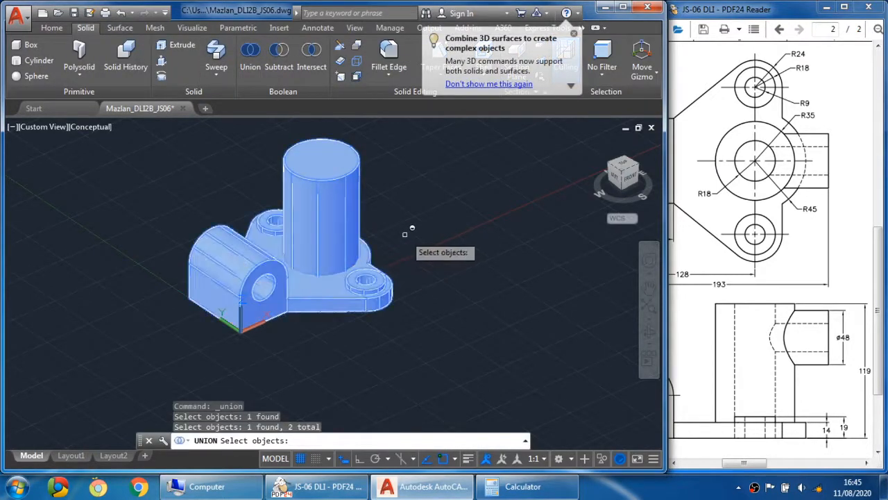
{"action": "key", "text": "Return"}
{"action": "middle_click_drag", "start_coordinate": [423, 231], "coordinate": [440, 226], "text": "shift"}
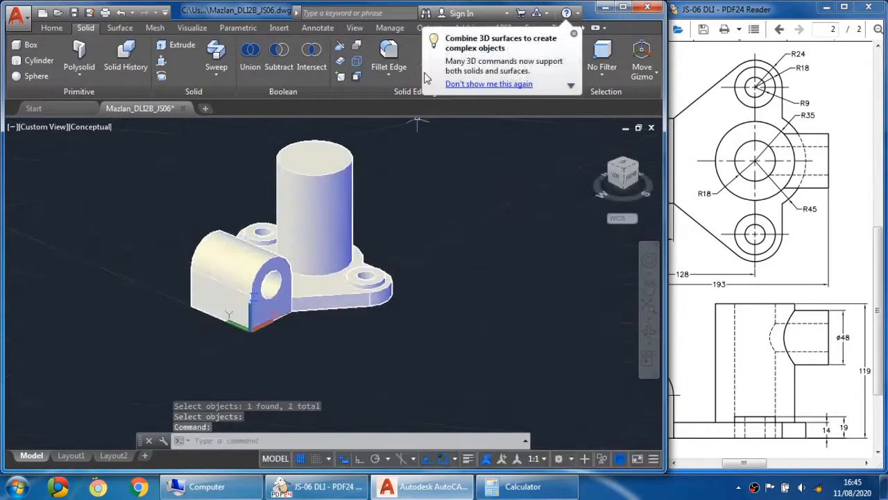
{"action": "left_click", "coordinate": [575, 34]}
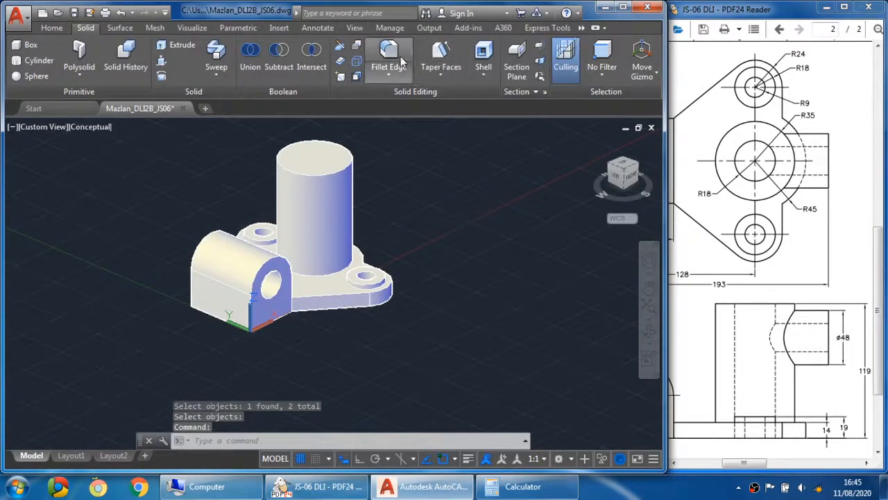
- Set the visual style to X-Ray and check the side boss in the PDF reference drawing
{"action": "left_click", "coordinate": [41, 29]}
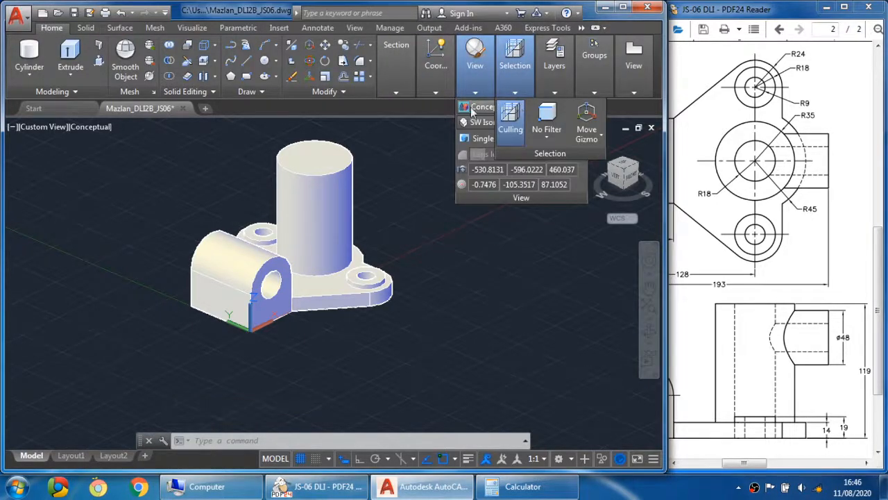
{"action": "left_click", "coordinate": [486, 106]}
{"action": "left_click", "coordinate": [539, 229]}
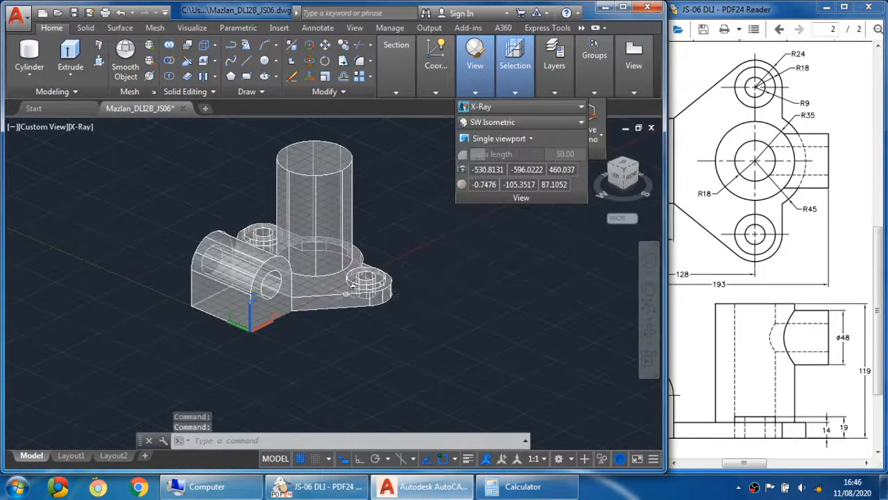
{"action": "scroll", "coordinate": [355, 271], "scroll_direction": "up", "scroll_amount": 3}
{"action": "middle_click_drag", "start_coordinate": [355, 272], "coordinate": [375, 291], "text": "shift"}
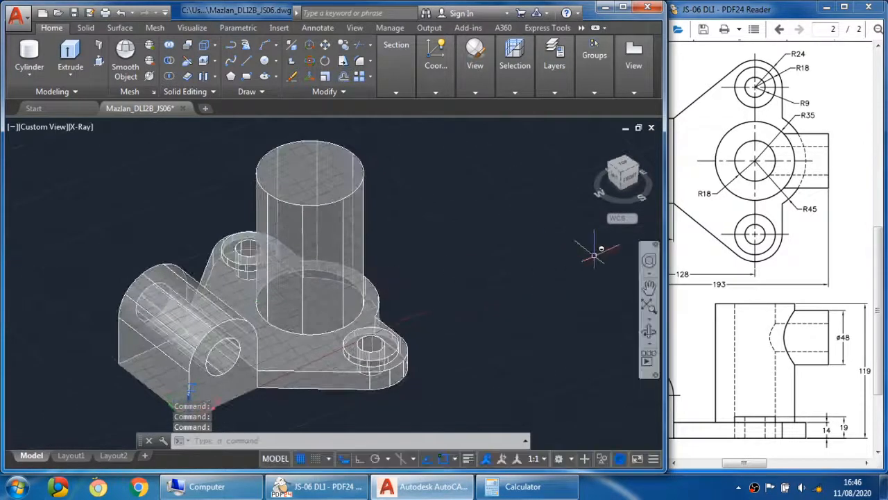
{"action": "left_click", "coordinate": [762, 327]}
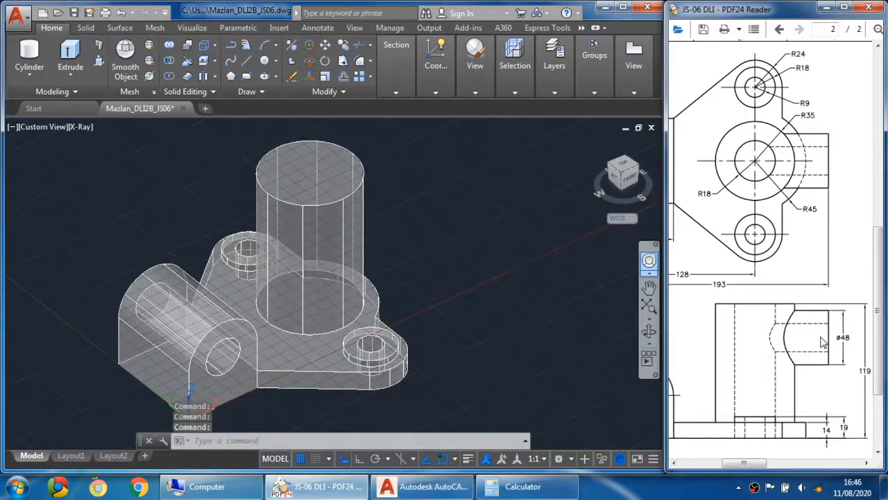
- Examine the side boss's radii and centre height in the PDF drawing's views
{"action": "mouse_move", "coordinate": [822, 341]}
{"action": "left_mouse_down"}
{"action": "mouse_move", "coordinate": [773, 293]}
{"action": "mouse_move", "coordinate": [786, 321]}
{"action": "left_mouse_up"}
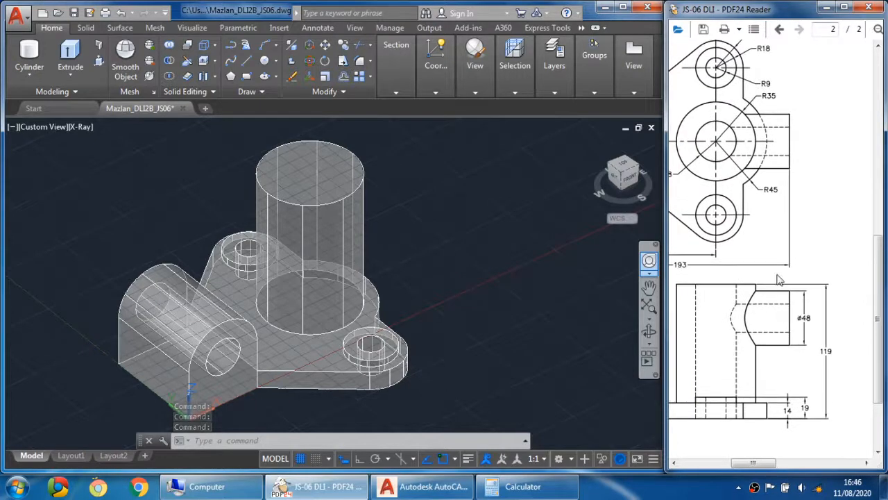
{"action": "scroll", "coordinate": [764, 206], "scroll_direction": "down", "scroll_amount": 3, "text": "ctrl"}
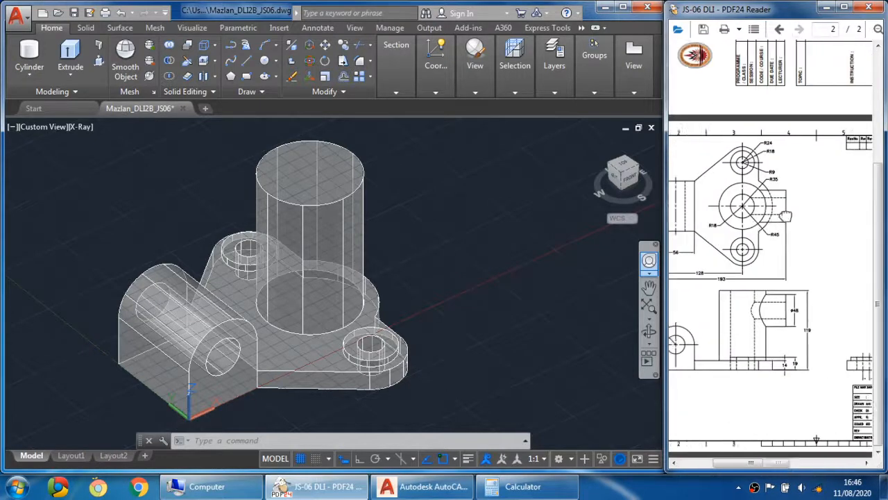
{"action": "scroll", "coordinate": [785, 216], "scroll_direction": "right", "scroll_amount": 5}
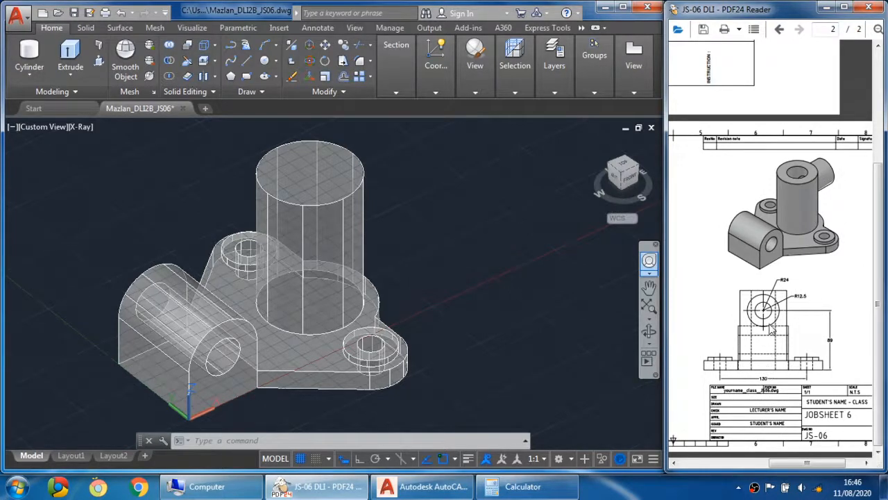
{"action": "scroll", "coordinate": [778, 325], "scroll_direction": "up", "scroll_amount": 4, "text": "ctrl"}
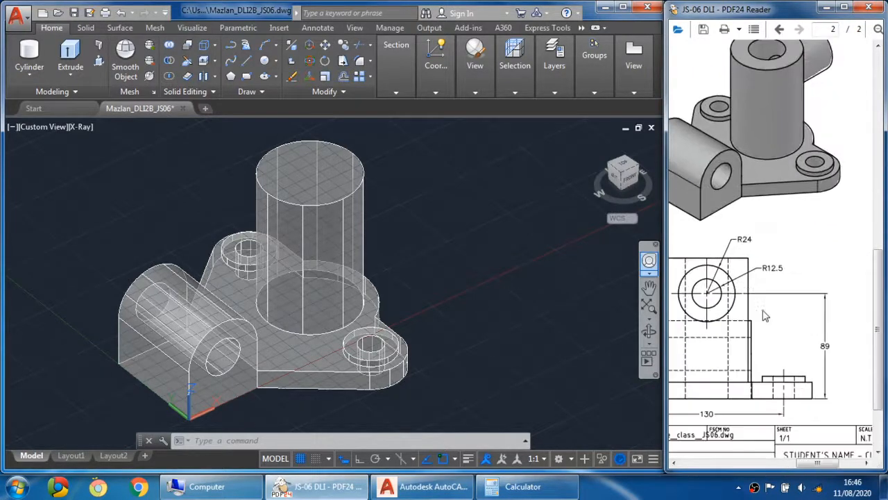
{"action": "scroll", "coordinate": [786, 288], "scroll_direction": "up", "scroll_amount": 2, "text": "ctrl"}
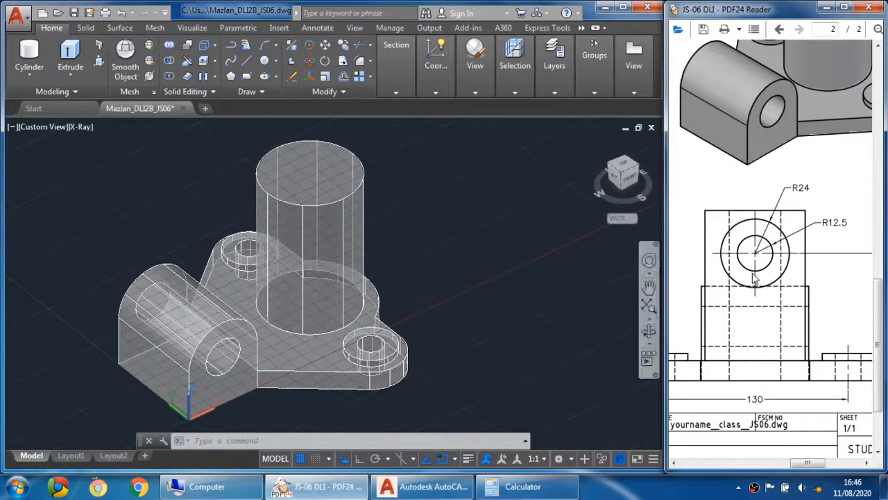
{"action": "left_click_drag", "start_coordinate": [856, 319], "coordinate": [805, 274]}
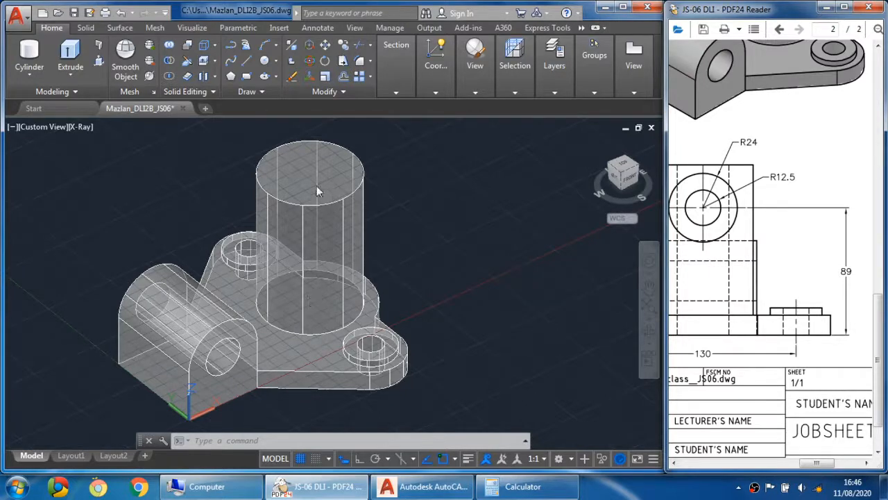
{"action": "scroll", "coordinate": [789, 252], "scroll_direction": "left", "scroll_amount": 2}
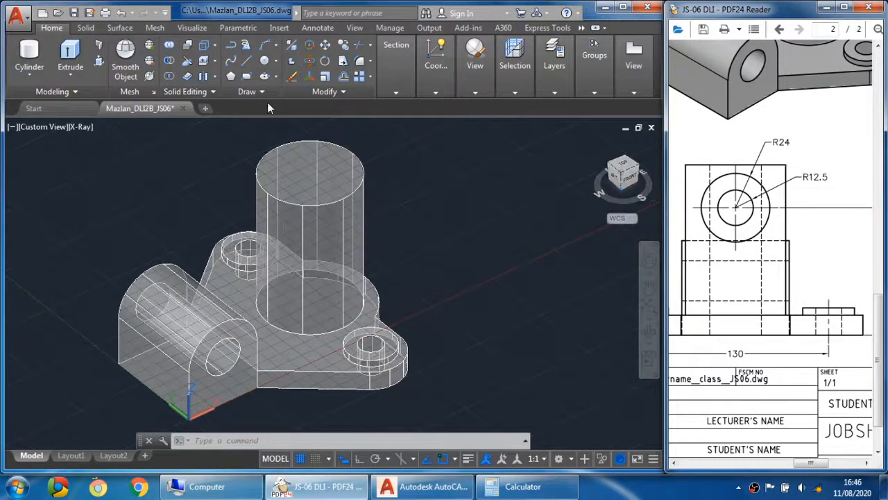
- Start a new cylinder with a base radius of 24 in the empty space beside the bracket
{"action": "left_click", "coordinate": [32, 55]}
{"action": "left_click", "coordinate": [29, 56]}
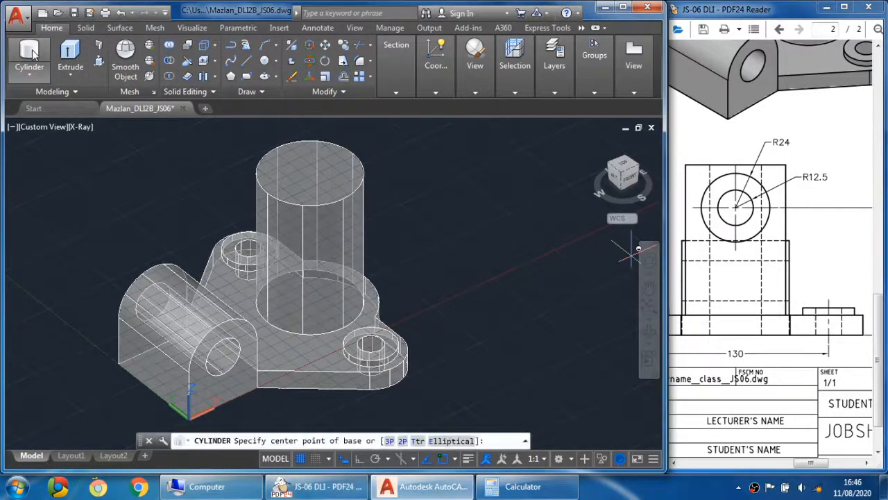
{"action": "middle_click_drag", "start_coordinate": [418, 180], "coordinate": [368, 236]}
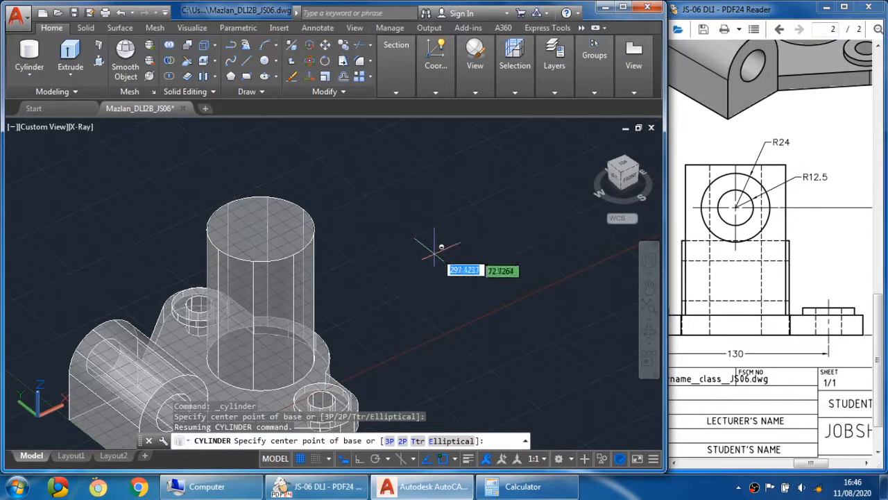
{"action": "left_click", "coordinate": [457, 250]}
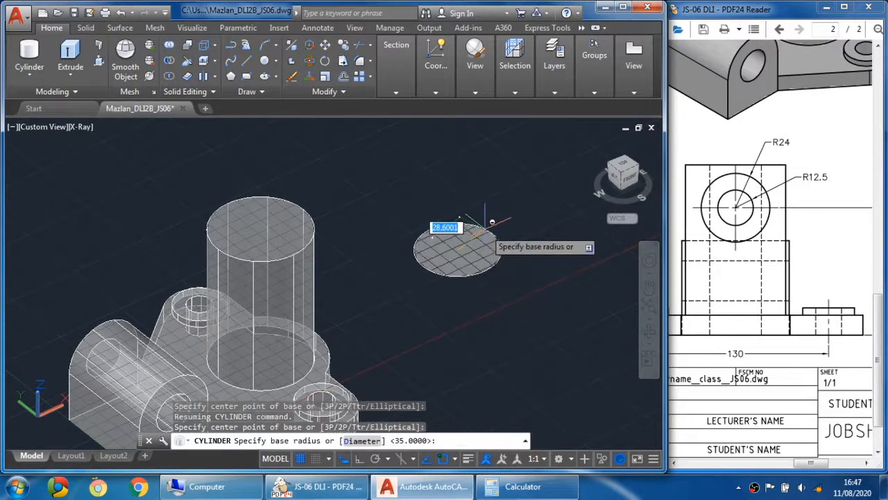
{"action": "type", "text": "24"}
{"action": "key", "text": "Return"}
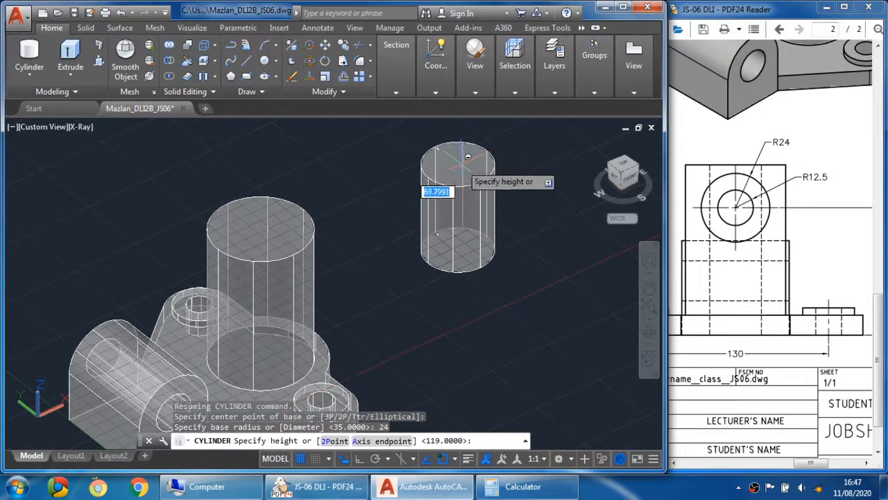
- Check the PDF's plan and front views for the dimensions that define the side boss's length
{"action": "left_click", "coordinate": [741, 217]}
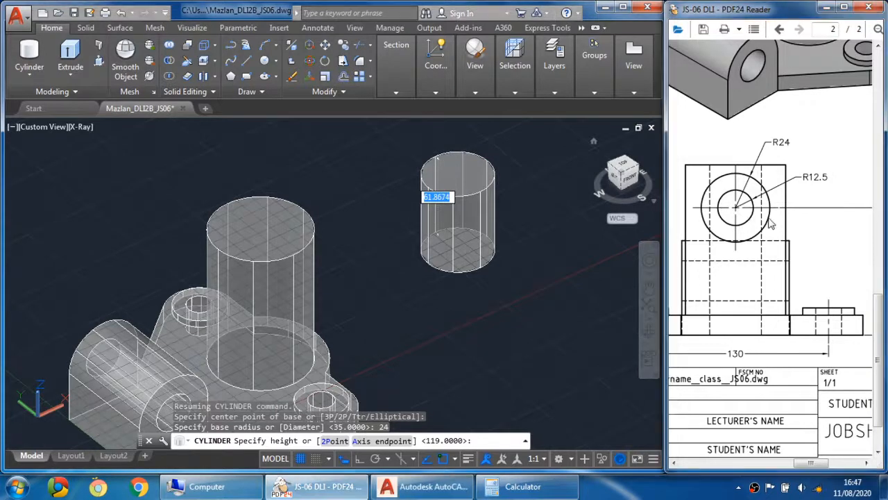
{"action": "scroll", "coordinate": [742, 219], "scroll_direction": "down", "scroll_amount": 3, "text": "ctrl"}
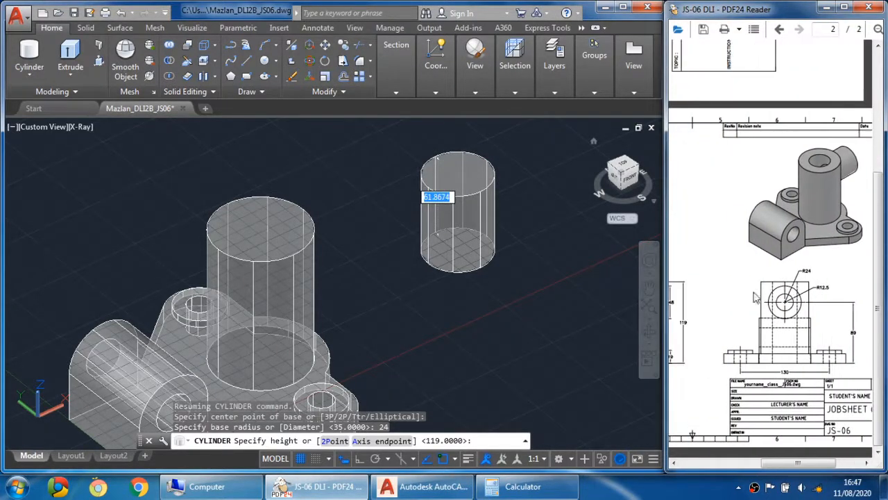
{"action": "scroll", "coordinate": [728, 291], "scroll_direction": "up", "scroll_amount": 3, "text": "ctrl"}
{"action": "scroll", "coordinate": [734, 333], "scroll_direction": "up", "scroll_amount": 3, "text": "ctrl"}
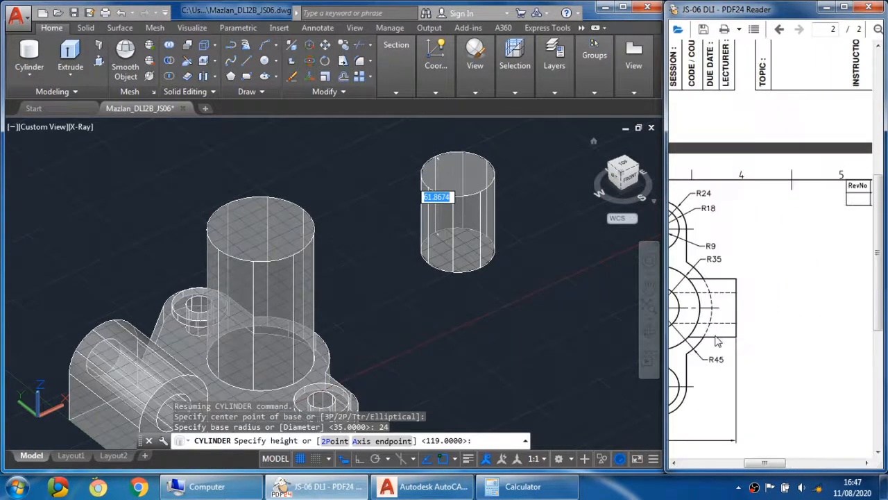
{"action": "left_click_drag", "start_coordinate": [795, 256], "coordinate": [805, 270]}
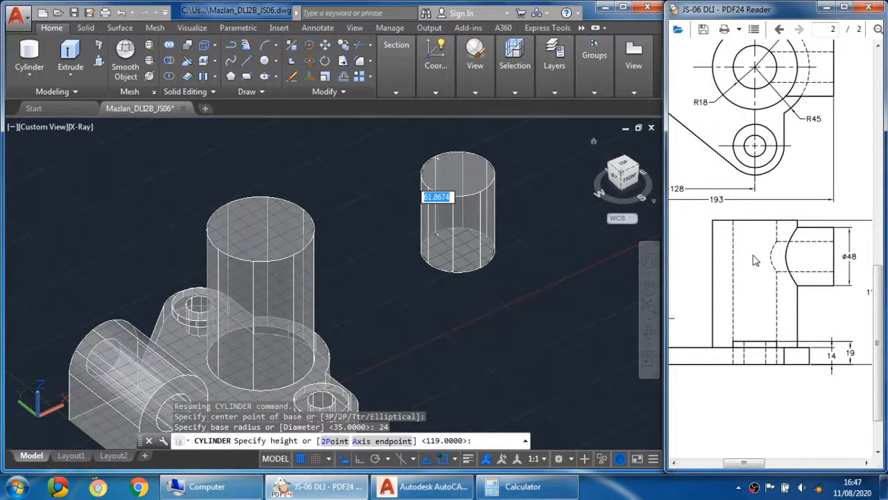
{"action": "scroll", "coordinate": [756, 268], "scroll_direction": "up", "scroll_amount": 3}
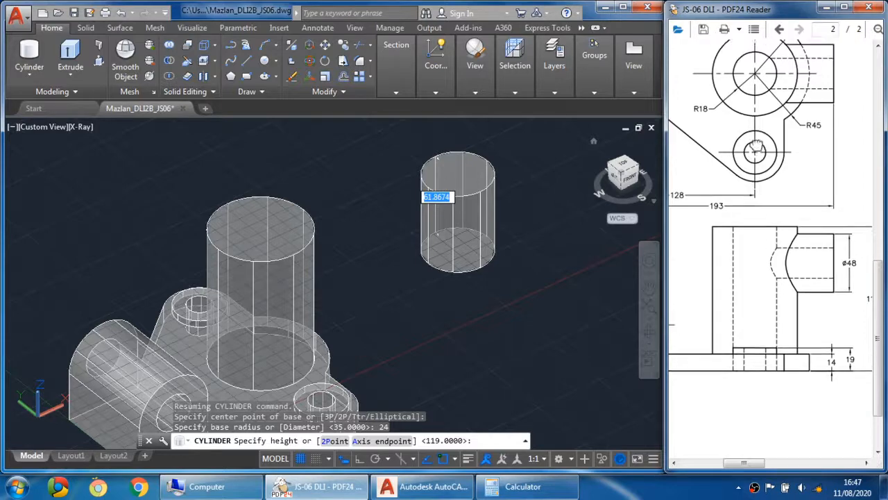
{"action": "left_click_drag", "start_coordinate": [745, 179], "coordinate": [757, 180]}
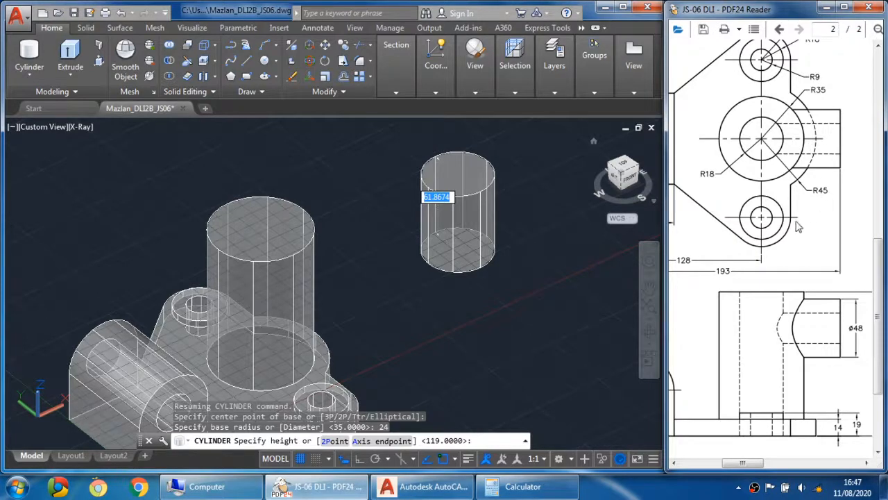
{"action": "left_click_drag", "start_coordinate": [796, 226], "coordinate": [811, 216]}
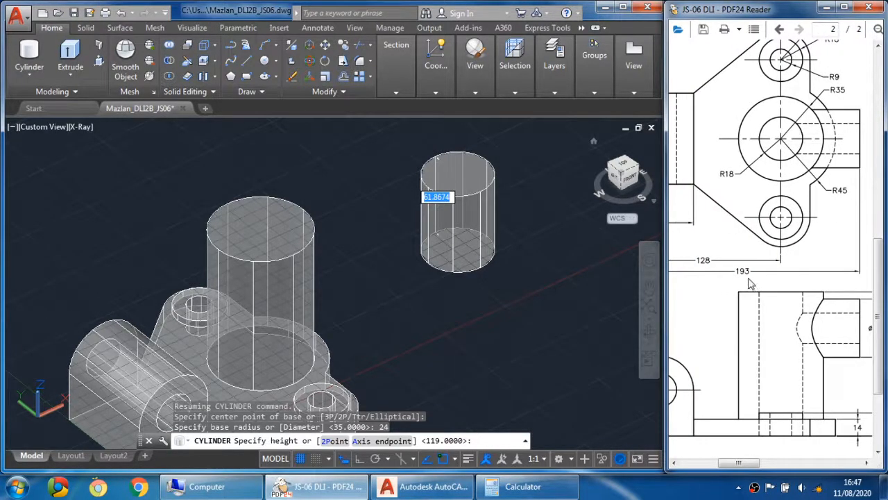
{"action": "mouse_move", "coordinate": [704, 266]}
{"action": "left_mouse_down"}
{"action": "mouse_move", "coordinate": [780, 260]}
{"action": "mouse_move", "coordinate": [717, 261]}
{"action": "left_mouse_up"}
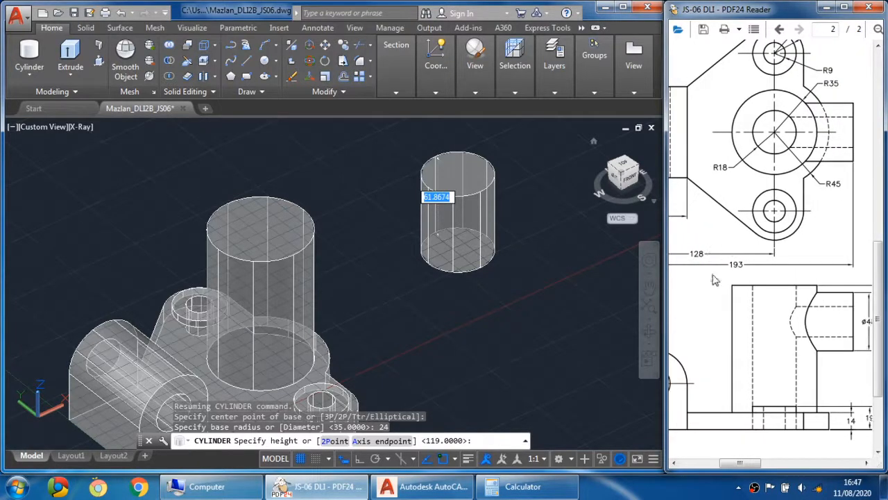
- Calculate 193 - 128 in the Calculator and set the new cylinder's height to 65
{"action": "left_click", "coordinate": [495, 489]}
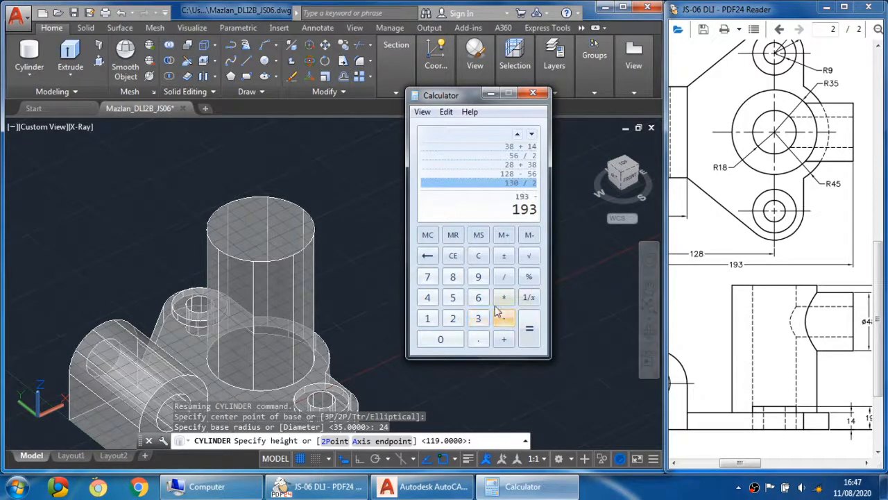
{"action": "left_click", "coordinate": [529, 332]}
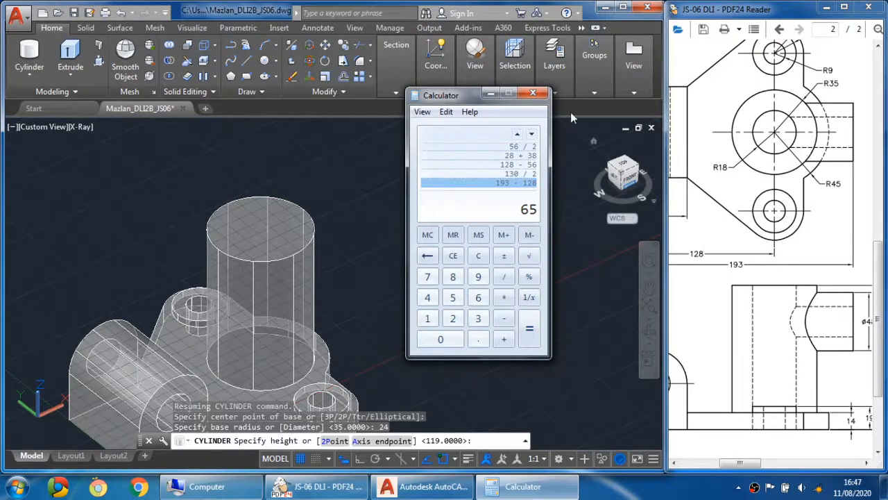
{"action": "left_click", "coordinate": [263, 18]}
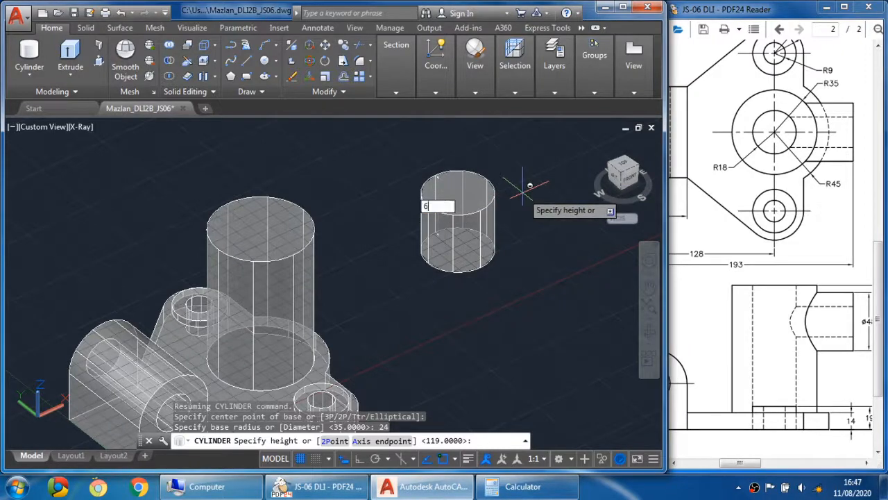
{"action": "key", "text": "Return"}
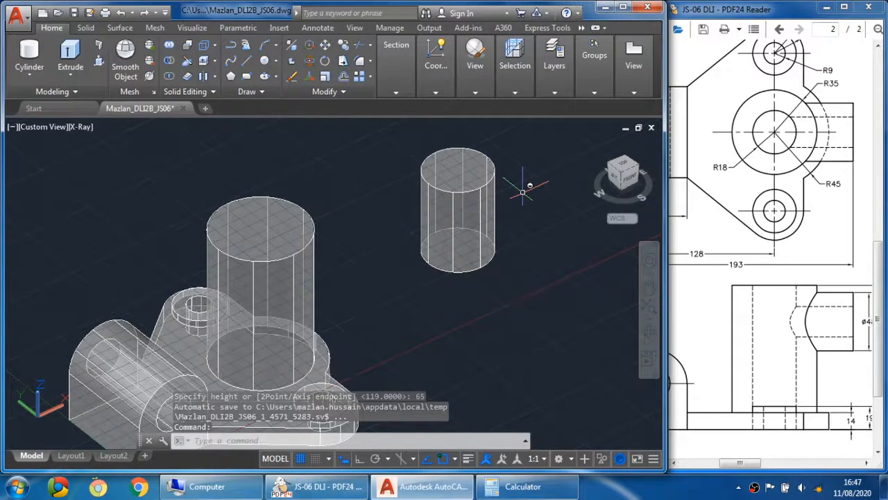
- Check the boss orientation in the PDF and rotate the new cylinder 90° about the Y axis with 3D Rotate
{"action": "left_click_drag", "start_coordinate": [819, 264], "coordinate": [743, 215]}
{"action": "mouse_move", "coordinate": [854, 321]}
{"action": "left_mouse_down"}
{"action": "mouse_move", "coordinate": [757, 258]}
{"action": "mouse_move", "coordinate": [670, 271]}
{"action": "left_mouse_up"}
{"action": "left_click_drag", "start_coordinate": [763, 283], "coordinate": [769, 295]}
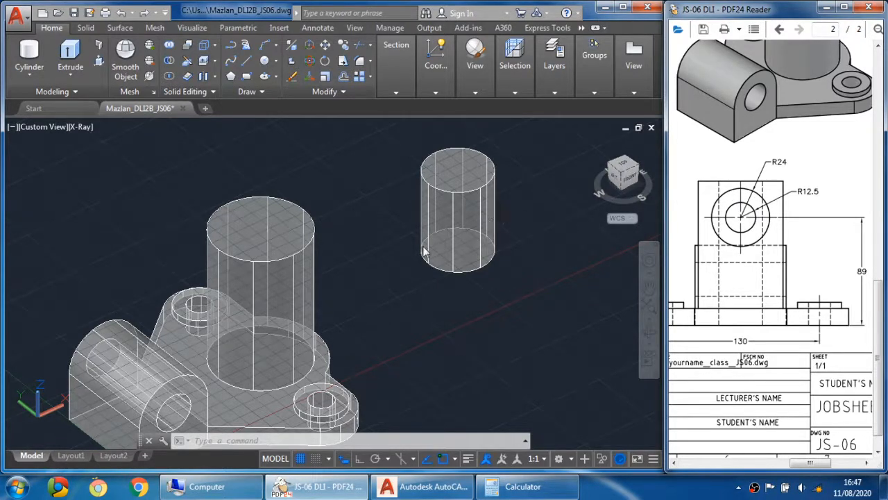
{"action": "left_click", "coordinate": [386, 272]}
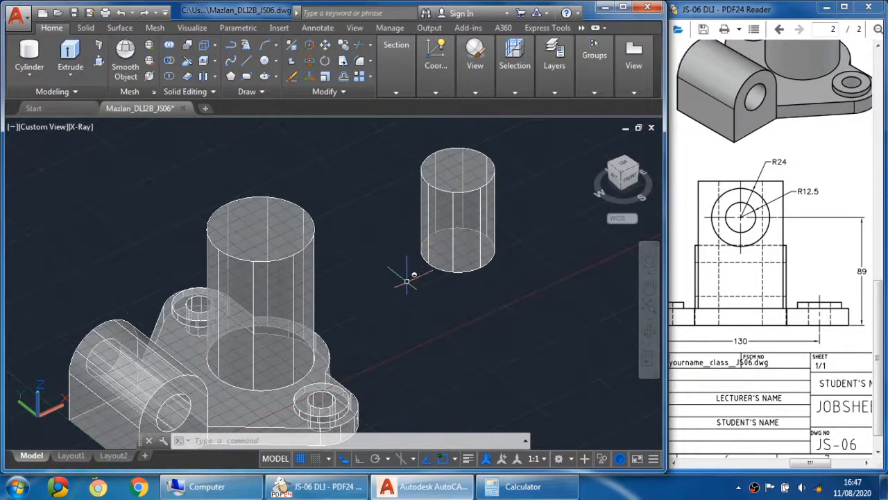
{"action": "middle_click_drag", "start_coordinate": [407, 281], "coordinate": [305, 236], "text": "shift"}
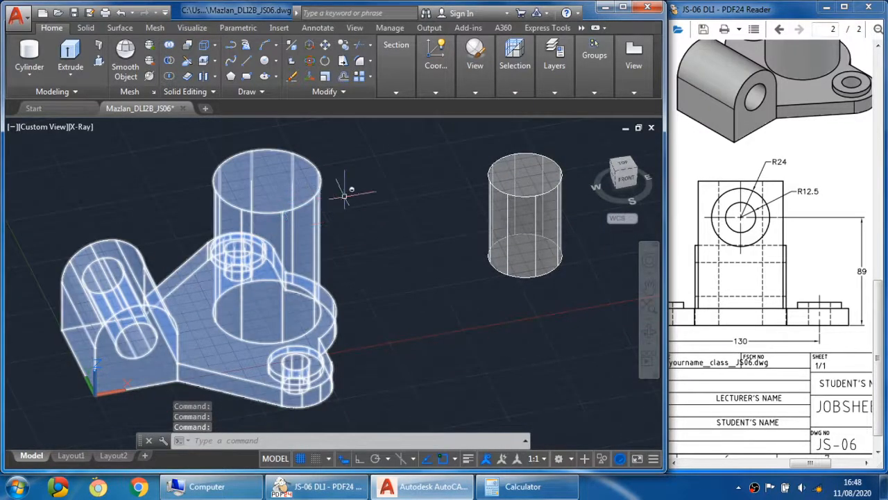
{"action": "left_click", "coordinate": [310, 62]}
{"action": "left_click", "coordinate": [522, 211]}
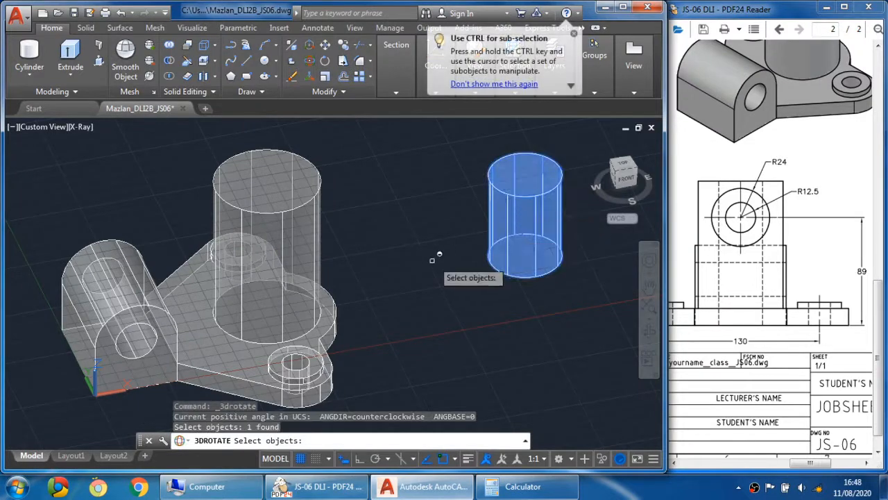
{"action": "key", "text": "Return"}
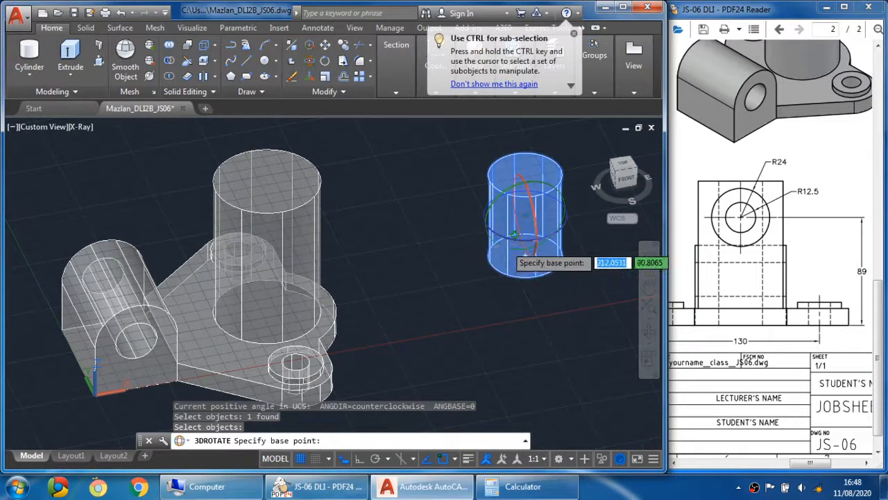
{"action": "middle_click_drag", "start_coordinate": [506, 255], "coordinate": [504, 215], "text": "shift"}
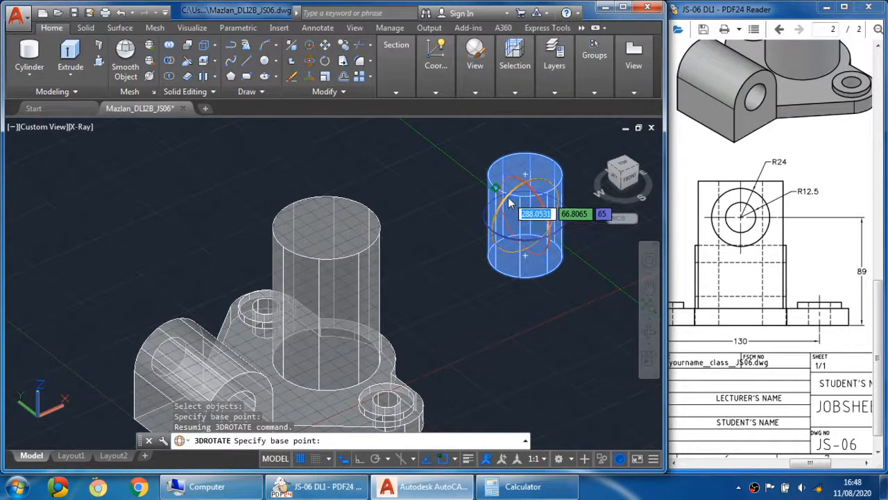
{"action": "left_click", "coordinate": [510, 201]}
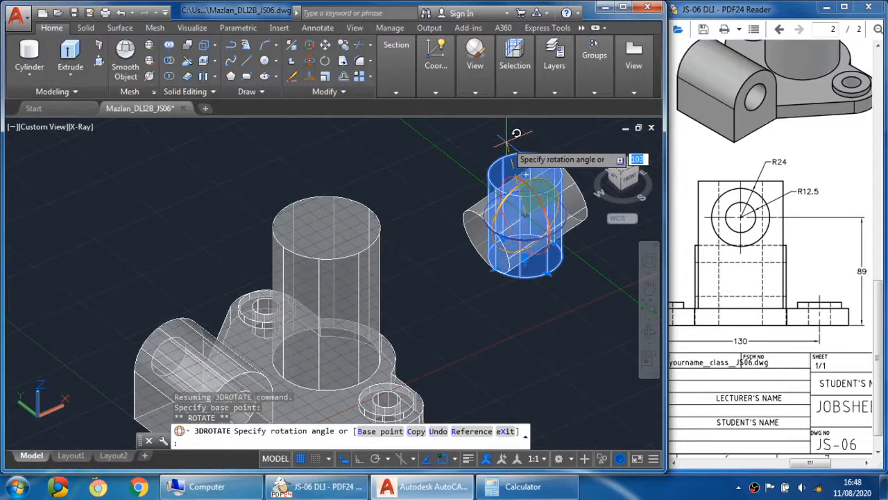
{"action": "key", "text": "Return"}
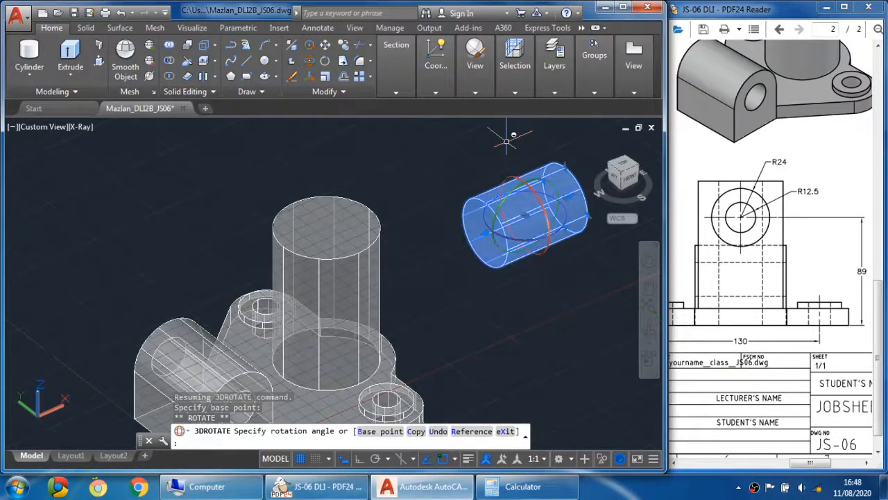
{"action": "key", "text": "Escape"}
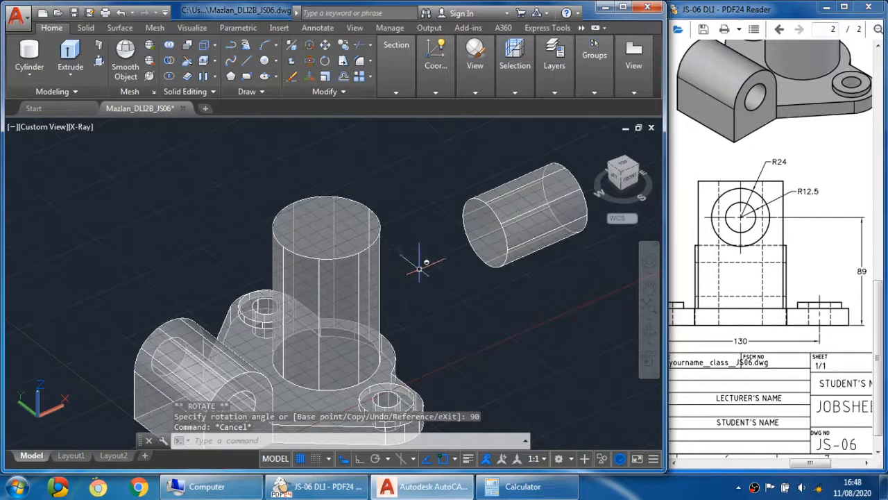
{"action": "middle_click_drag", "start_coordinate": [419, 268], "coordinate": [333, 248]}
{"action": "middle_click_drag", "start_coordinate": [535, 314], "coordinate": [498, 304], "text": "shift"}
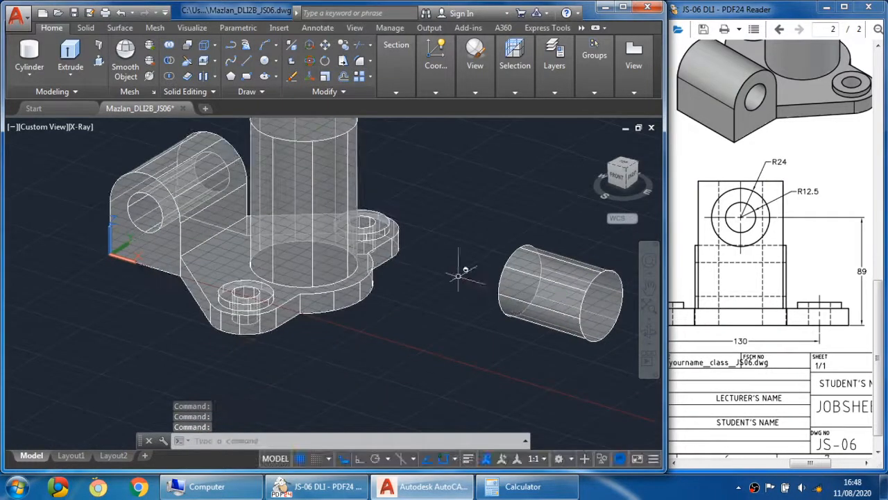
{"action": "middle_click_drag", "start_coordinate": [349, 240], "coordinate": [361, 300]}
{"action": "left_click", "coordinate": [329, 215]}
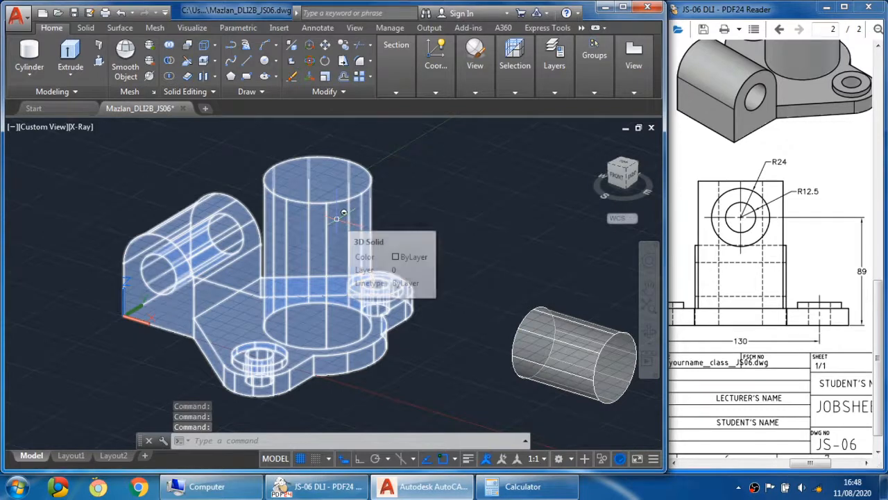
{"action": "key", "text": "Escape"}
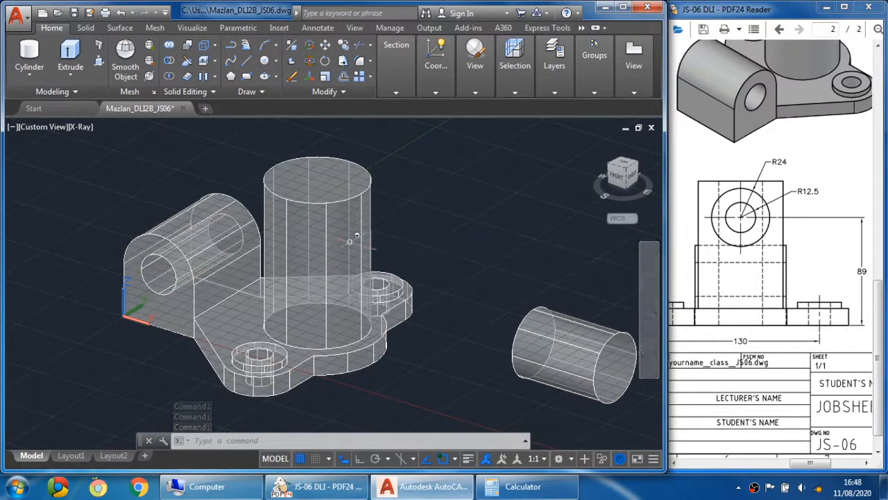
- With Ortho on, draw a vertical line 89 long upward from the centre of the base plate's underside arc beneath the upright cylinder
{"action": "left_click", "coordinate": [861, 331]}
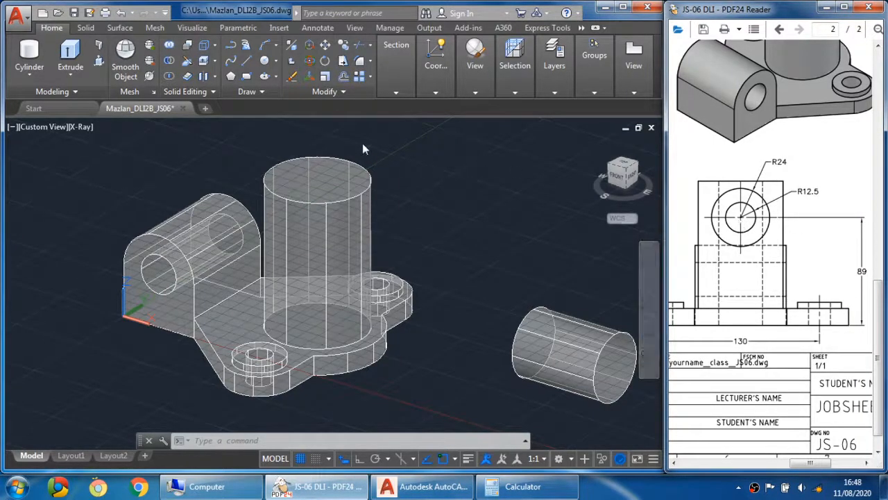
{"action": "left_click", "coordinate": [248, 62]}
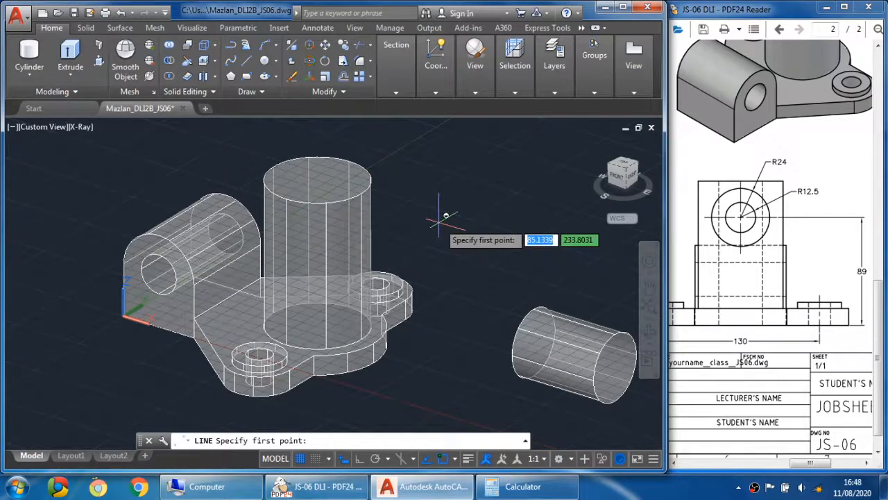
{"action": "key", "text": "F8"}
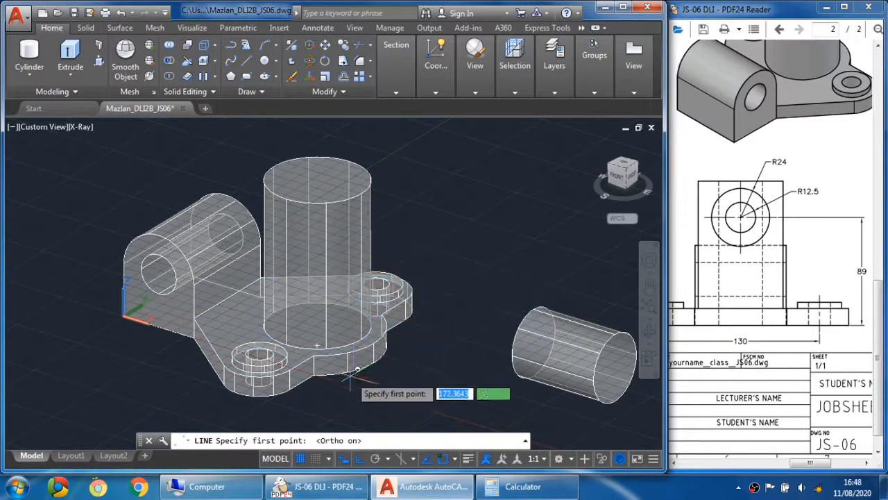
{"action": "middle_click_drag", "start_coordinate": [346, 379], "coordinate": [377, 166], "text": "shift"}
{"action": "middle_click_drag", "start_coordinate": [346, 301], "coordinate": [352, 287], "text": "shift"}
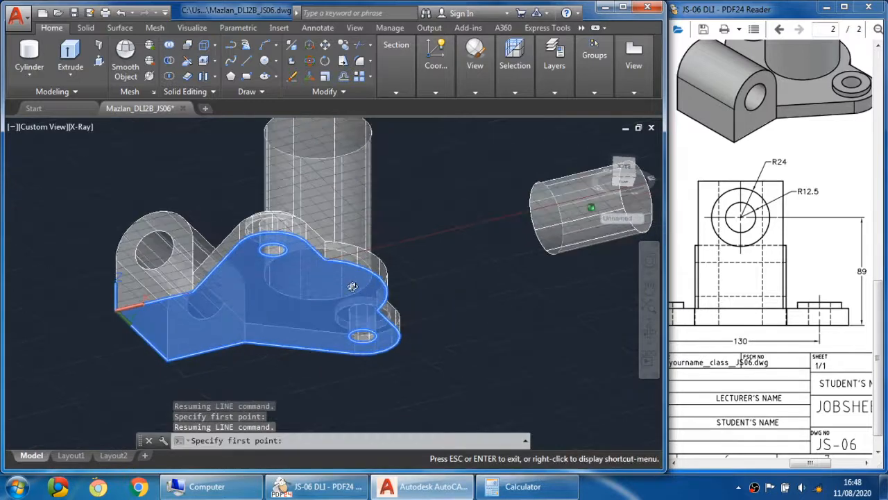
{"action": "right_click", "coordinate": [414, 215], "text": "shift"}
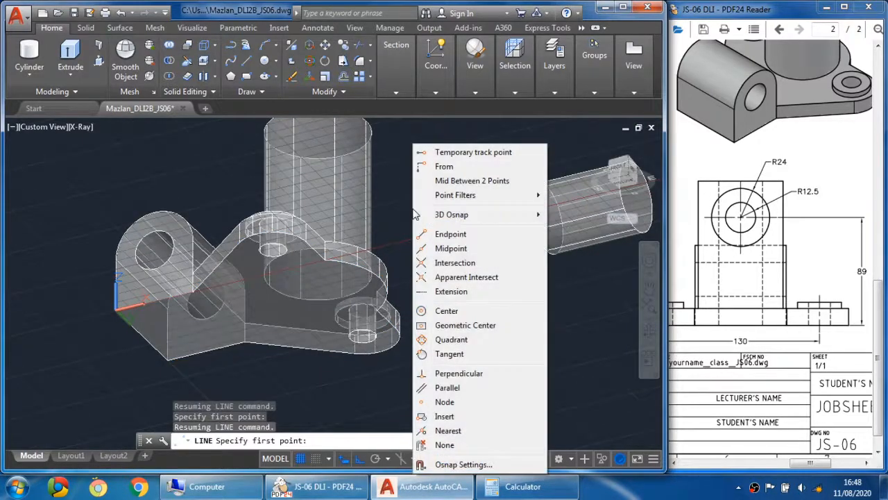
{"action": "left_click", "coordinate": [449, 313]}
{"action": "scroll", "coordinate": [378, 278], "scroll_direction": "up", "scroll_amount": 5}
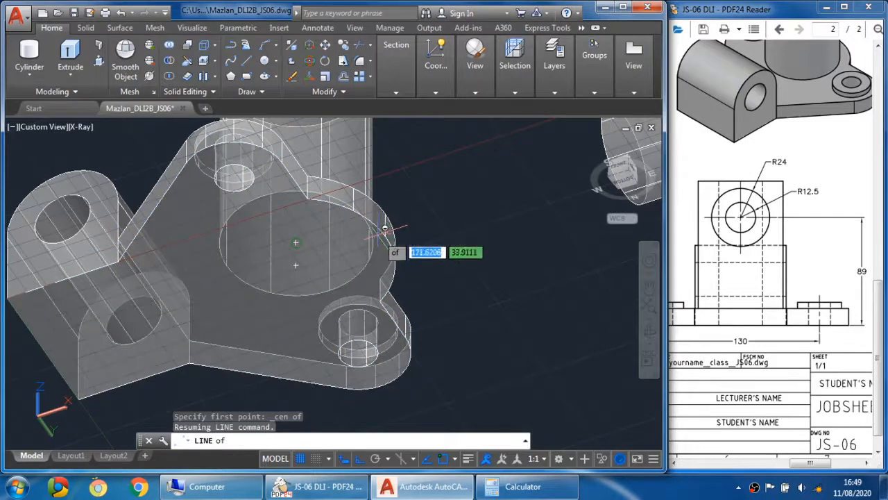
{"action": "middle_click_drag", "start_coordinate": [333, 256], "coordinate": [379, 288], "text": "shift"}
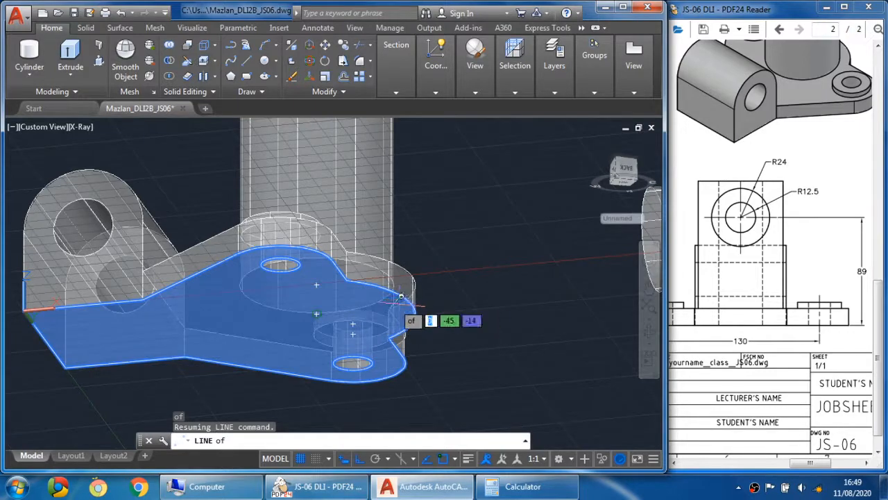
{"action": "left_click", "coordinate": [317, 313]}
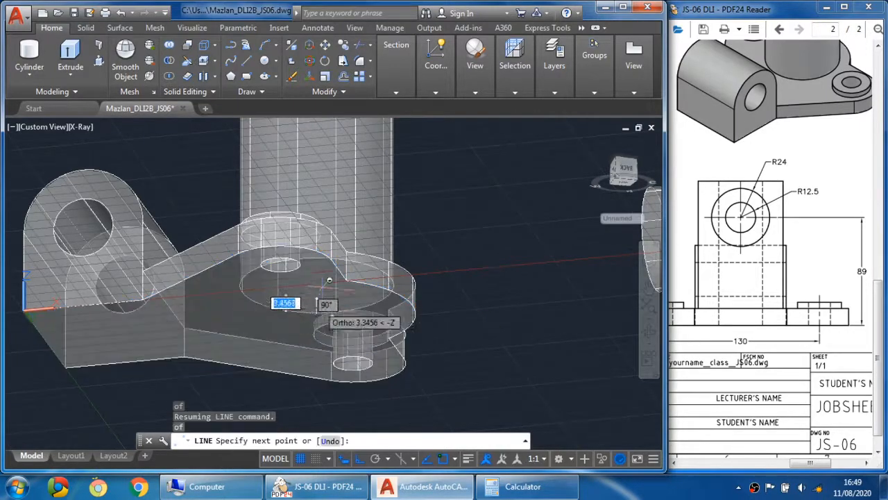
{"action": "middle_click_drag", "start_coordinate": [369, 206], "coordinate": [346, 209], "text": "shift"}
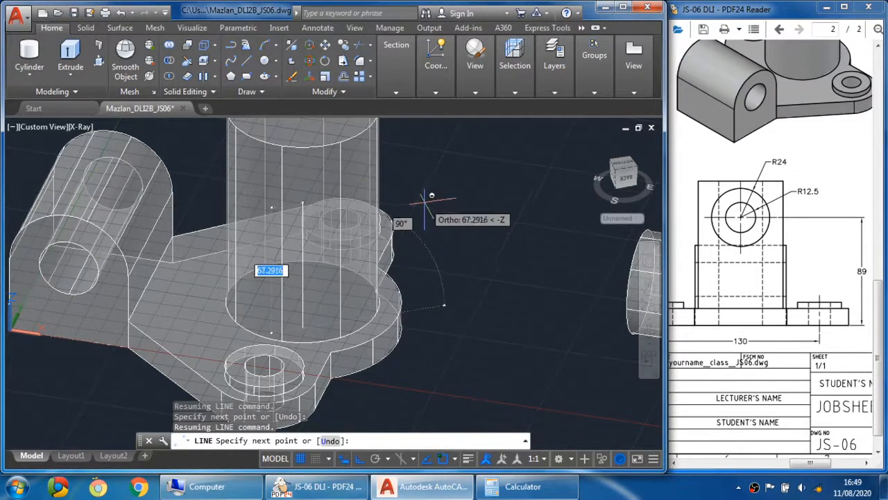
{"action": "type", "text": "89"}
{"action": "key", "text": "Return"}
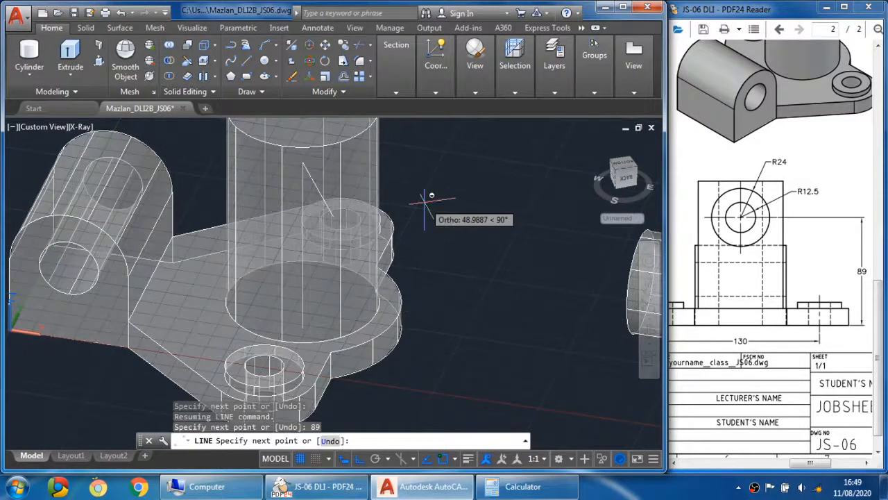
{"action": "key", "text": "Escape"}
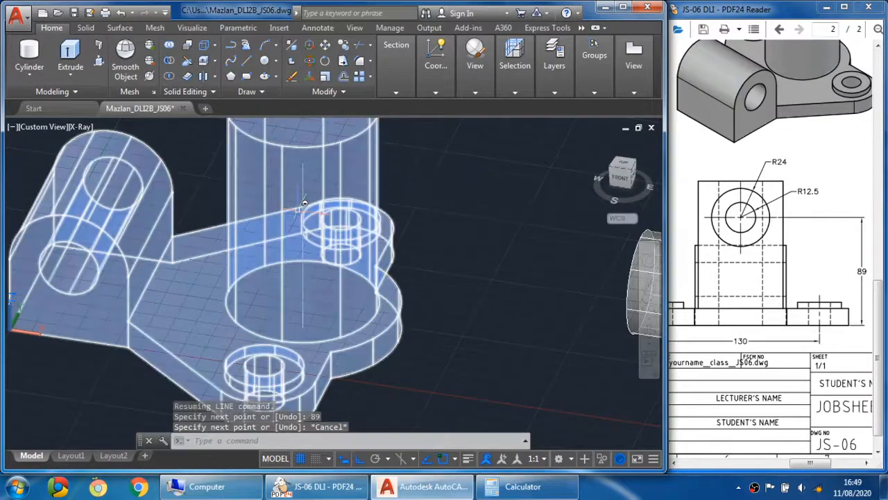
- Move the separate horizontal cylinder from the centre of its near end face to the construction line's upper endpoint, with Ortho off
{"action": "middle_click_drag", "start_coordinate": [310, 222], "coordinate": [357, 278], "text": "shift"}
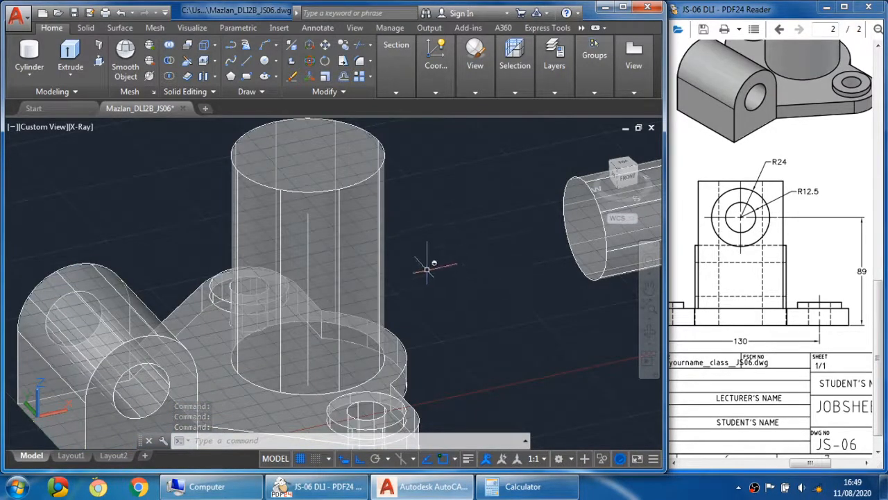
{"action": "scroll", "coordinate": [427, 268], "scroll_direction": "down", "scroll_amount": 2}
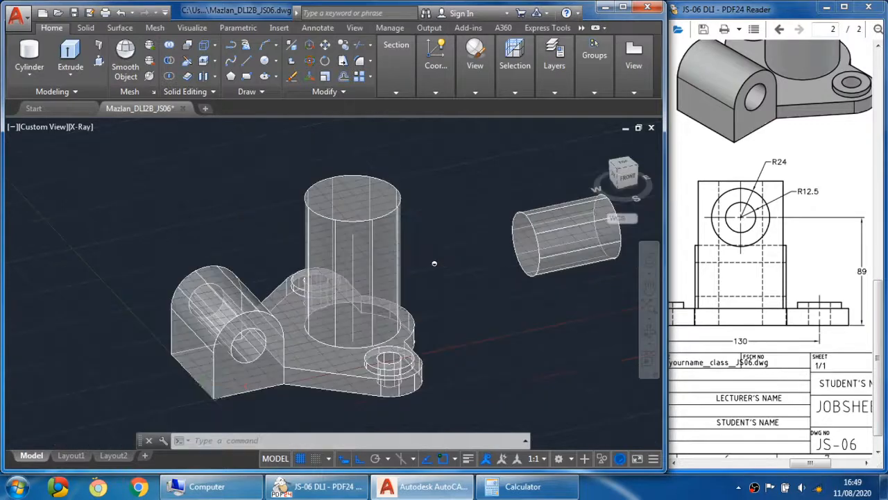
{"action": "middle_click_drag", "start_coordinate": [428, 268], "coordinate": [444, 256], "text": "shift"}
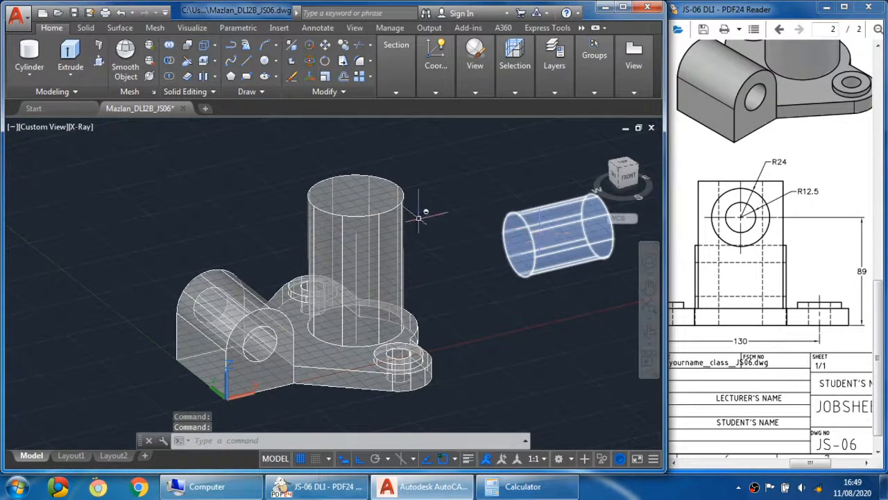
{"action": "scroll", "coordinate": [363, 236], "scroll_direction": "up", "scroll_amount": 3}
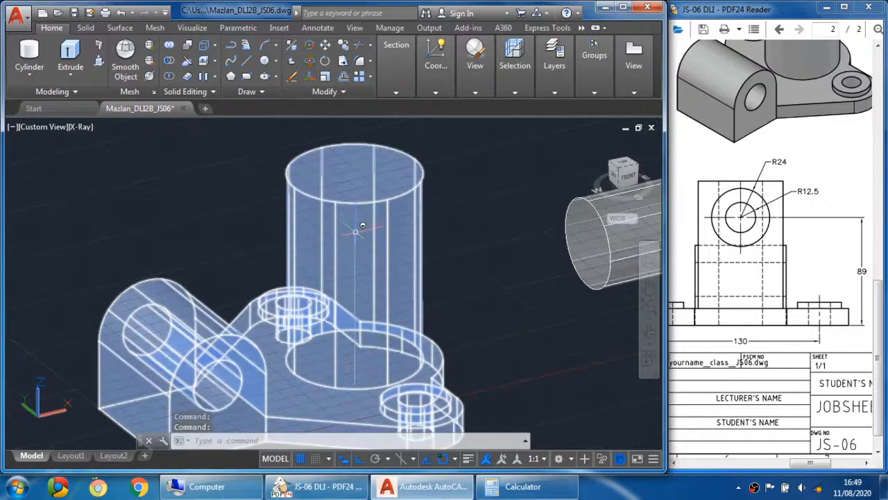
{"action": "middle_click_drag", "start_coordinate": [366, 232], "coordinate": [276, 122], "text": "shift"}
{"action": "left_click", "coordinate": [325, 45]}
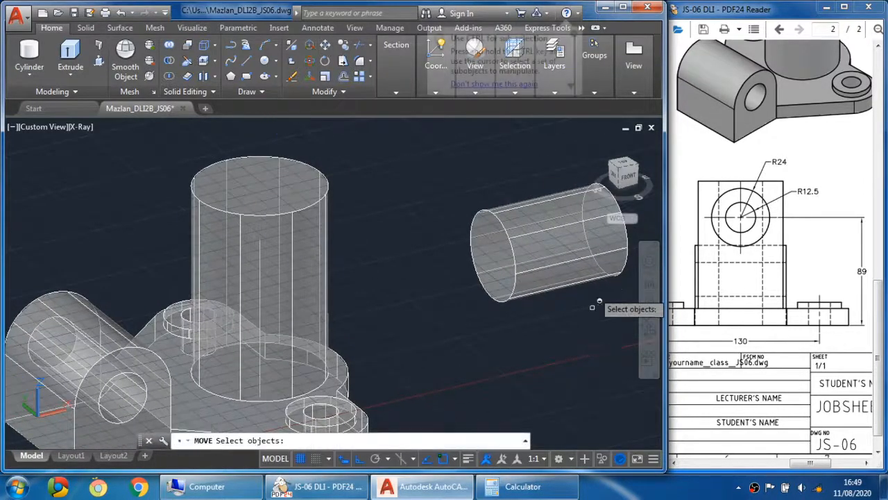
{"action": "left_click", "coordinate": [521, 241]}
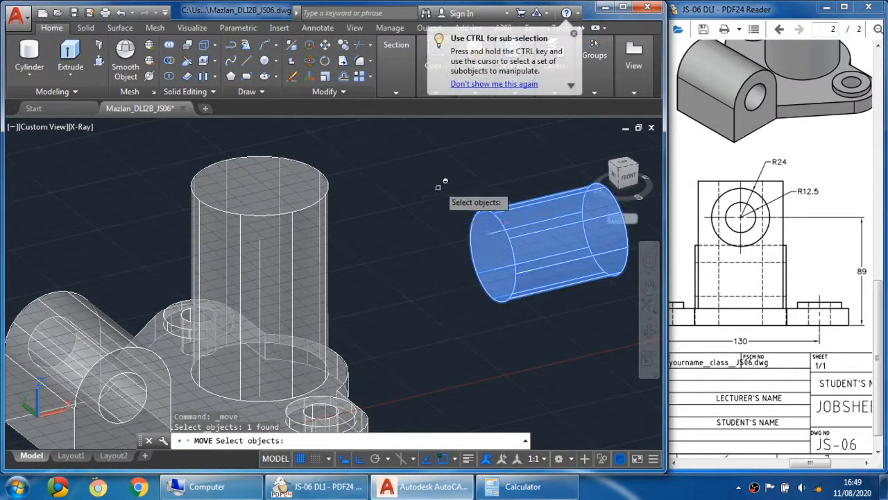
{"action": "key", "text": "Return"}
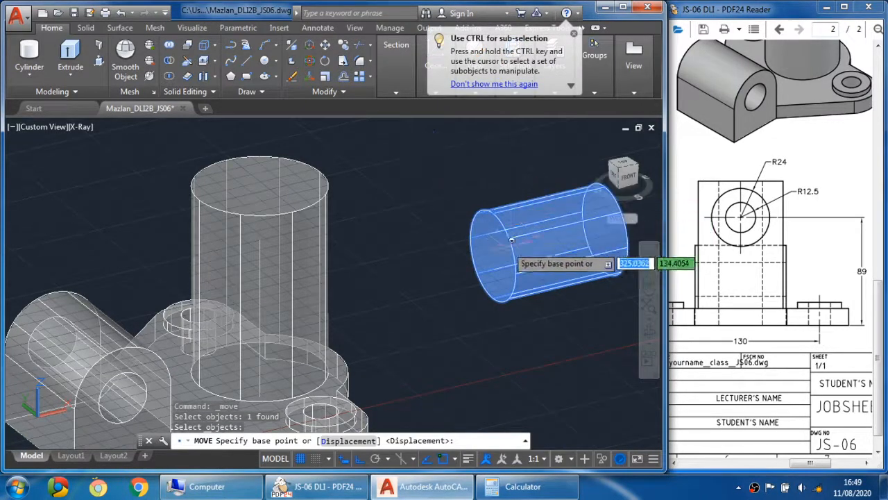
{"action": "right_click", "coordinate": [444, 182], "text": "shift"}
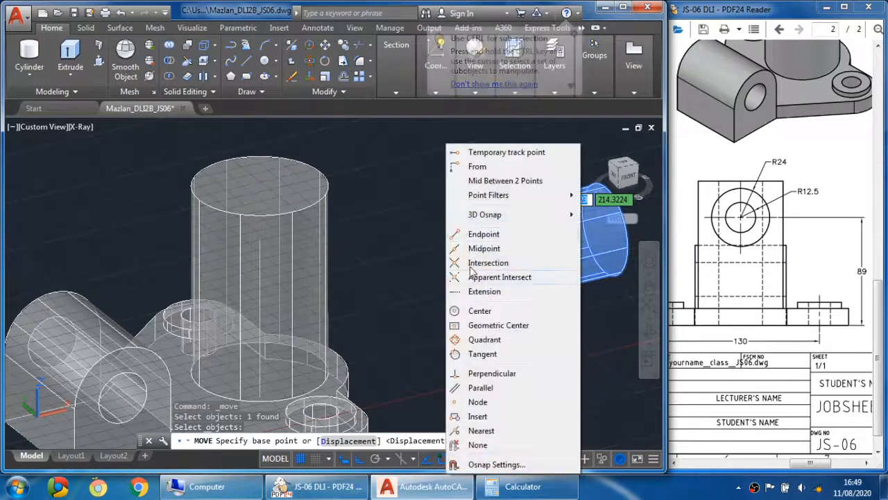
{"action": "left_click", "coordinate": [473, 313]}
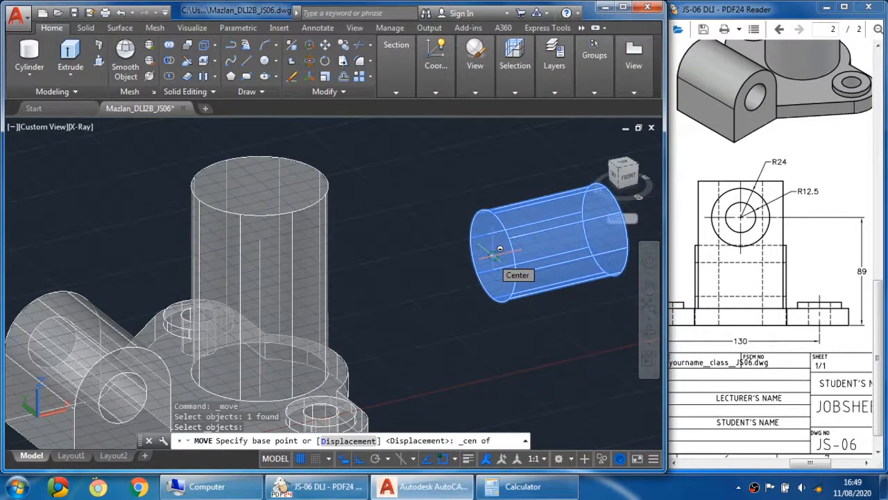
{"action": "left_click", "coordinate": [500, 248]}
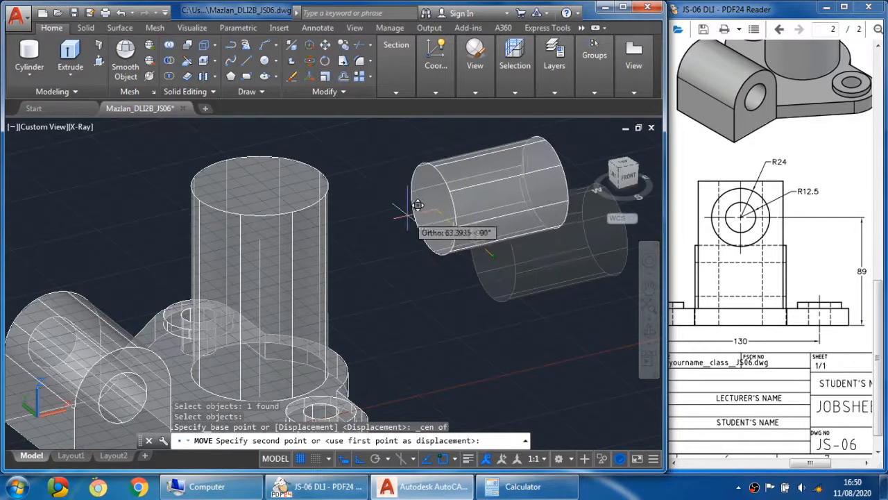
{"action": "key", "text": "F8"}
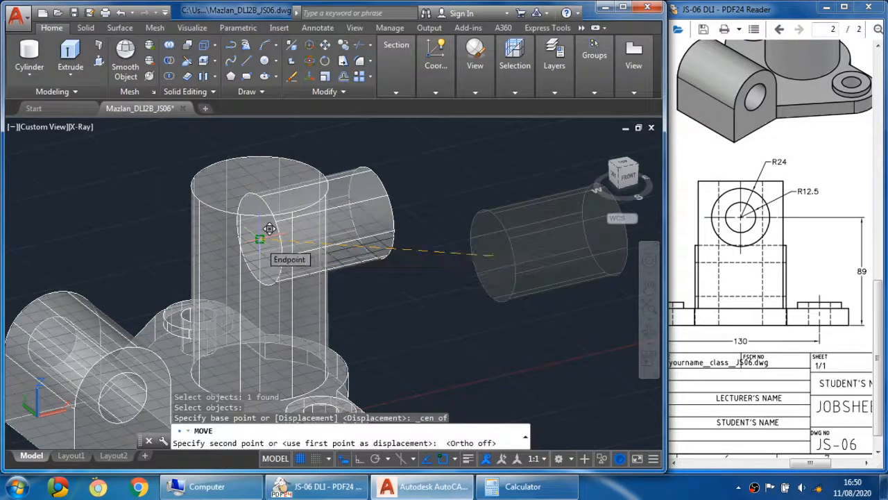
{"action": "left_click", "coordinate": [260, 238]}
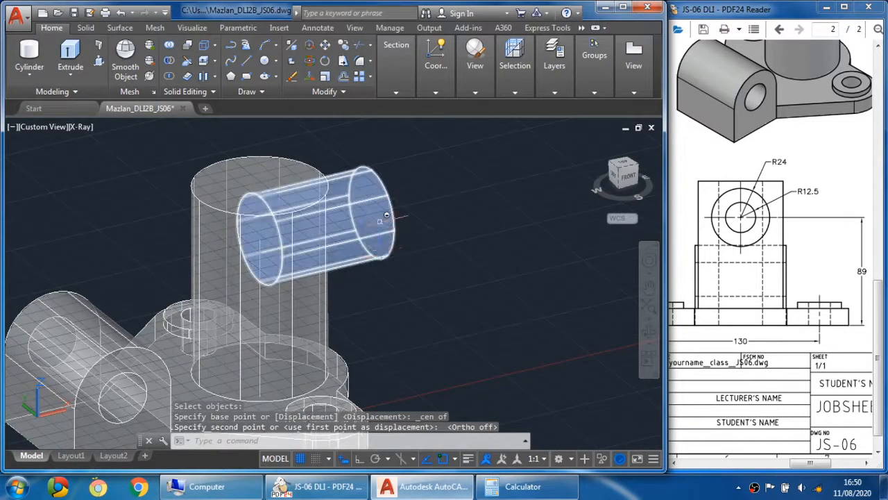
- Union the bracket body with the horizontal side boss
{"action": "middle_click_drag", "start_coordinate": [387, 215], "coordinate": [312, 265], "text": "shift"}
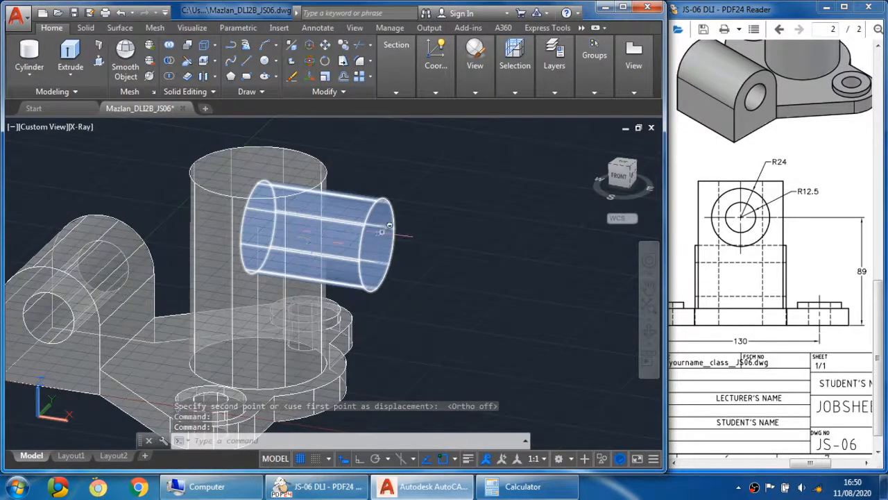
{"action": "key", "text": "Escape"}
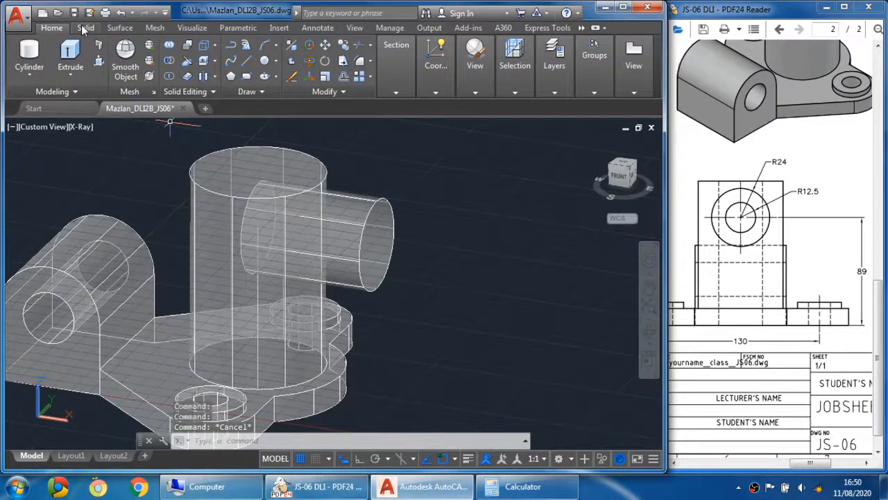
{"action": "left_click", "coordinate": [84, 28]}
{"action": "left_click", "coordinate": [259, 59]}
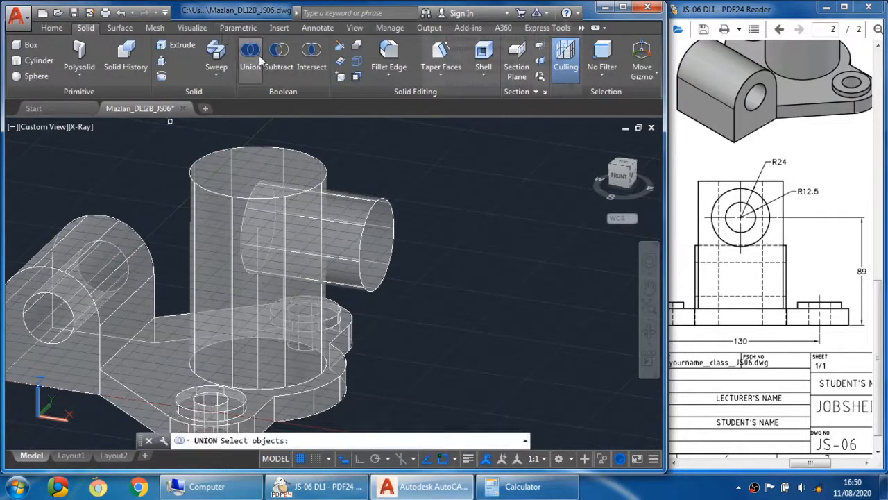
{"action": "left_click", "coordinate": [267, 270]}
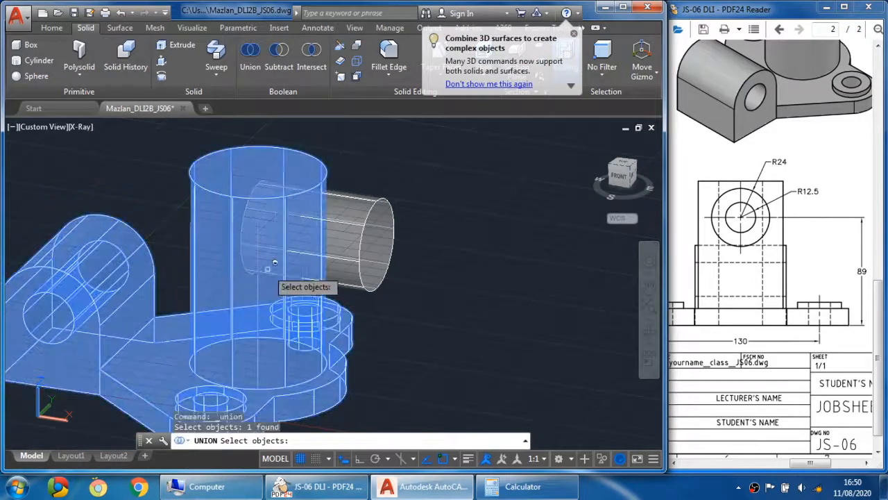
{"action": "left_click", "coordinate": [375, 236]}
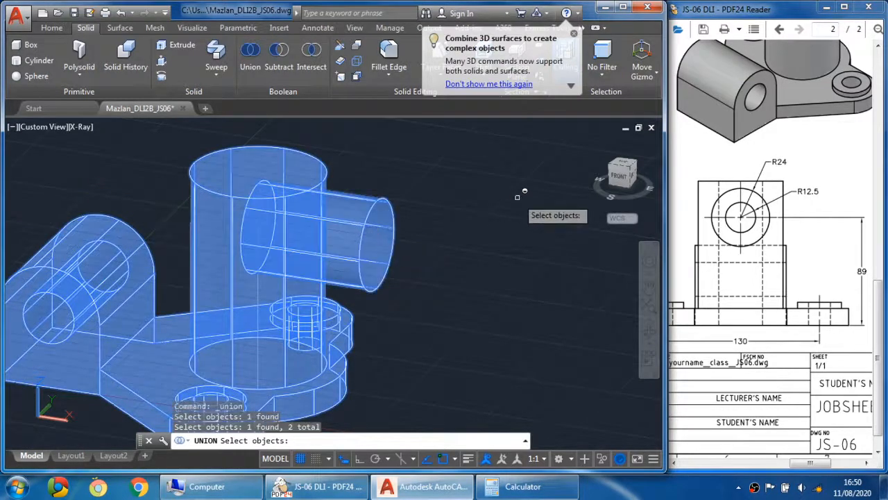
{"action": "key", "text": "Return"}
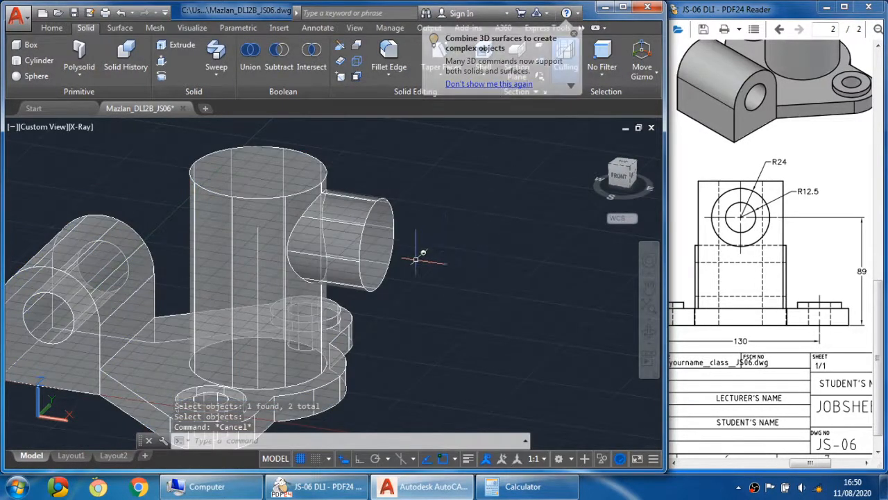
- Check the PDF's plan and front views for the bores through the upright cylinder and the side boss
{"action": "middle_click_drag", "start_coordinate": [416, 252], "coordinate": [426, 274], "text": "shift"}
{"action": "left_click", "coordinate": [347, 226]}
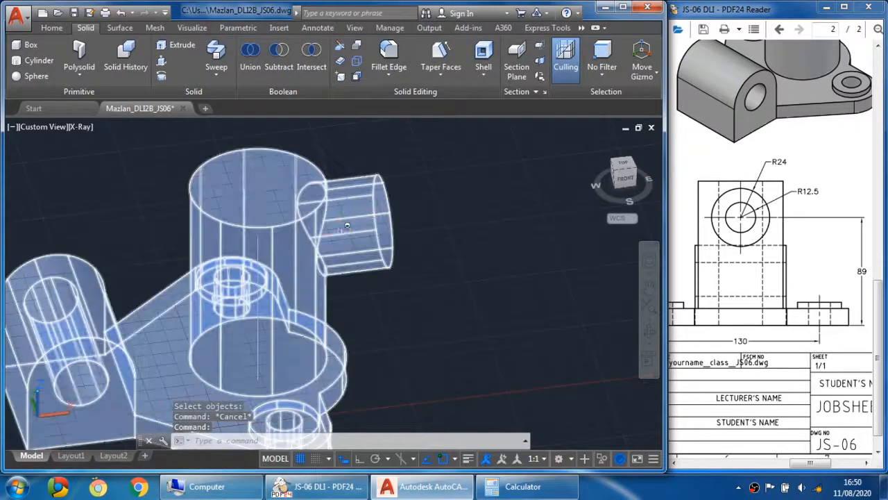
{"action": "key", "text": "Escape"}
{"action": "middle_click_drag", "start_coordinate": [377, 248], "coordinate": [452, 222]}
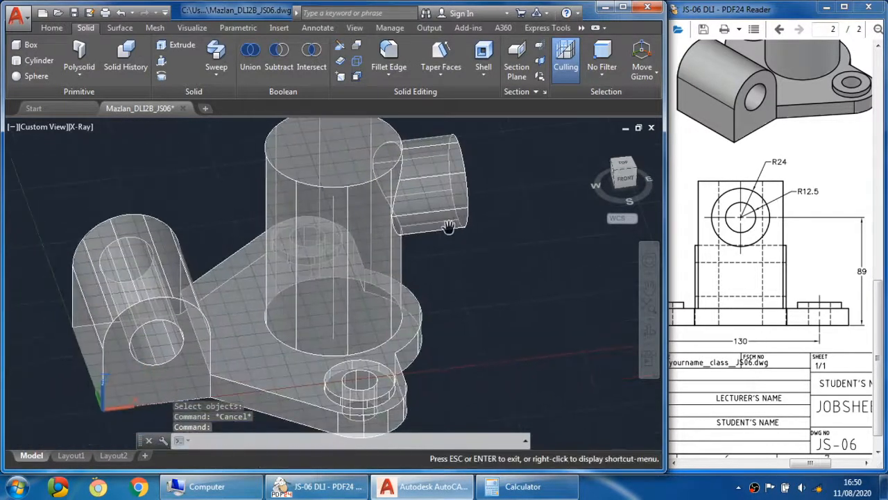
{"action": "left_click", "coordinate": [757, 242]}
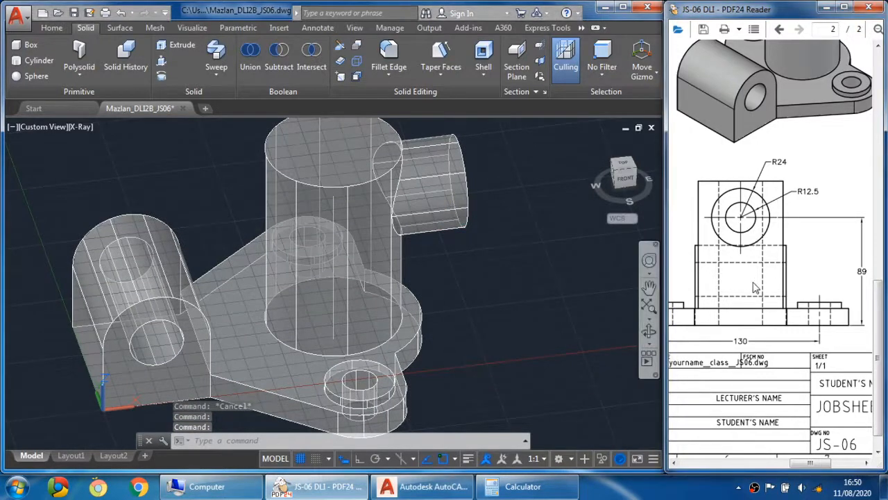
{"action": "left_click_drag", "start_coordinate": [753, 284], "coordinate": [806, 354]}
{"action": "left_click_drag", "start_coordinate": [751, 220], "coordinate": [828, 295]}
{"action": "left_click_drag", "start_coordinate": [701, 219], "coordinate": [781, 283]}
{"action": "left_click_drag", "start_coordinate": [737, 261], "coordinate": [821, 287]}
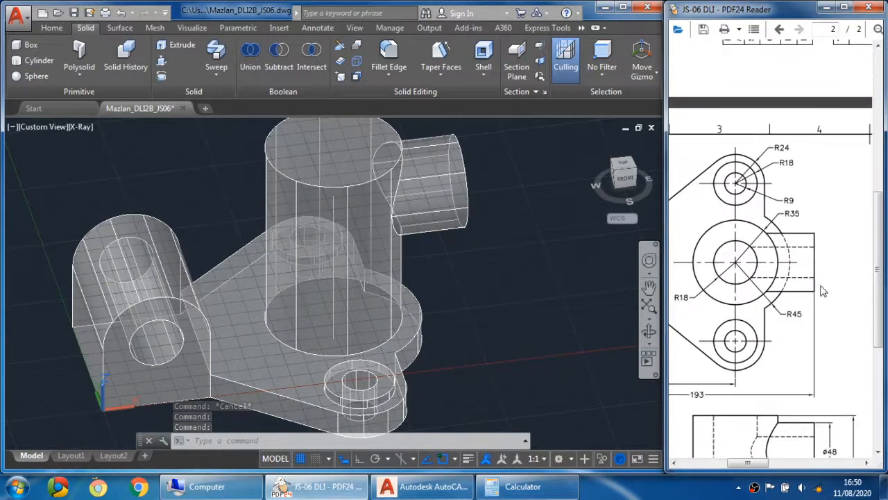
{"action": "left_click_drag", "start_coordinate": [712, 268], "coordinate": [743, 208]}
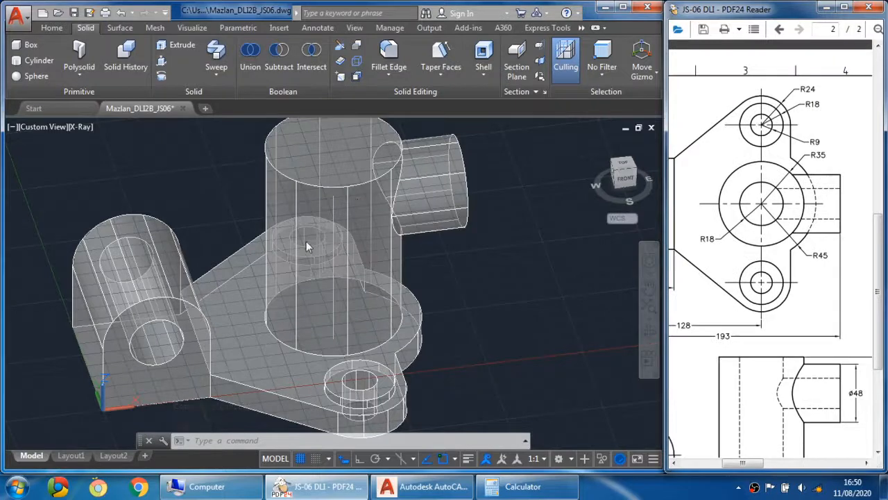
{"action": "middle_click_drag", "start_coordinate": [377, 251], "coordinate": [343, 250]}
{"action": "left_click", "coordinate": [779, 261]}
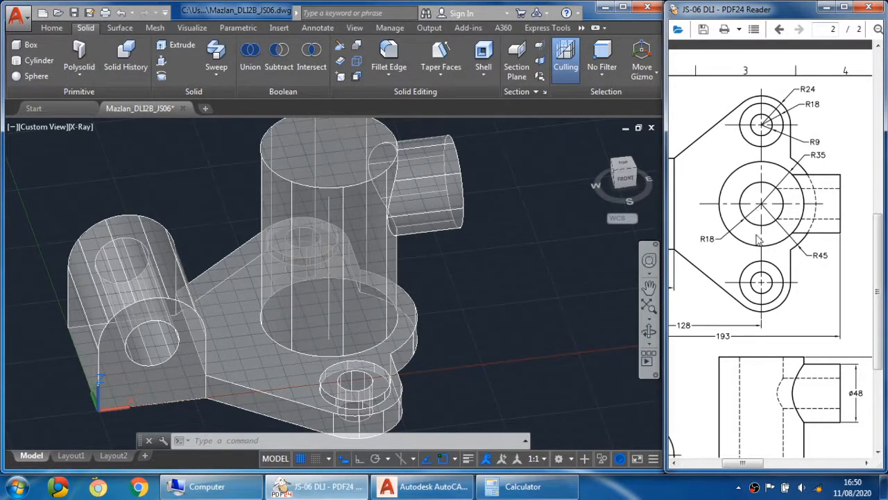
- Create a vertical cylinder of radius 18 in empty space beside the bracket, taller than the bracket's upright cylinder
{"action": "scroll", "coordinate": [760, 257], "scroll_direction": "down", "scroll_amount": 3}
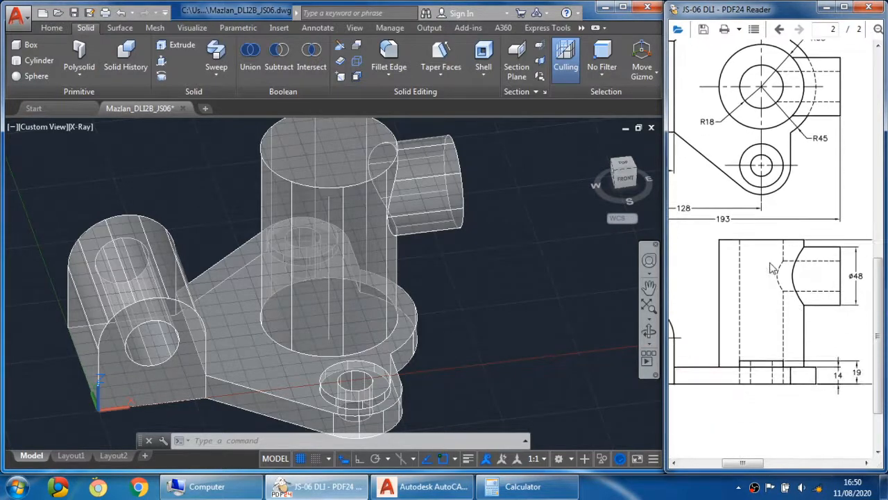
{"action": "scroll", "coordinate": [791, 340], "scroll_direction": "right", "scroll_amount": 2}
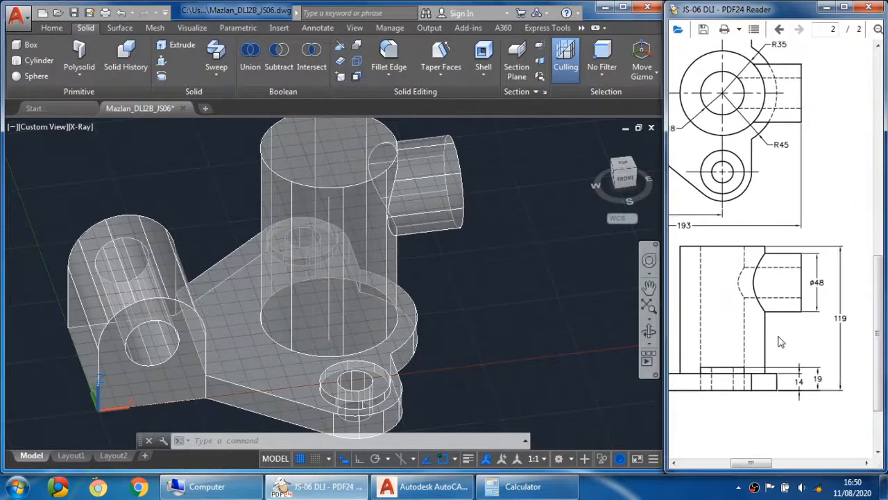
{"action": "left_click_drag", "start_coordinate": [793, 342], "coordinate": [805, 345]}
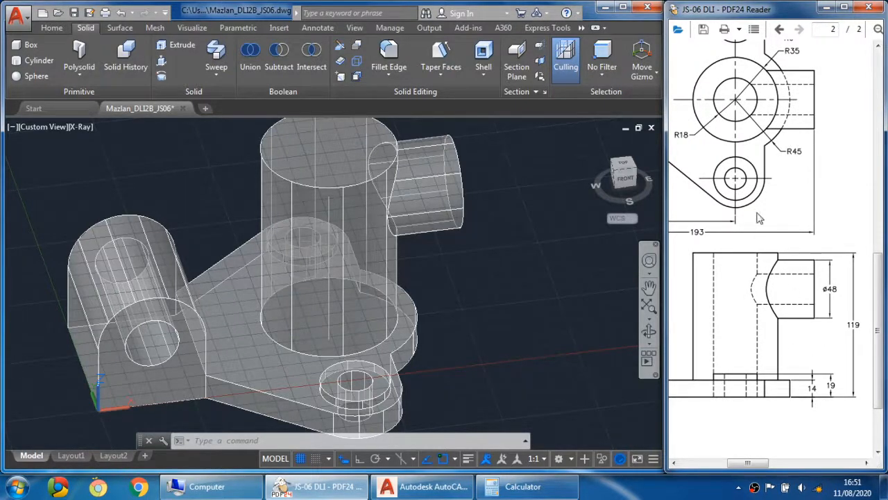
{"action": "left_click", "coordinate": [489, 252]}
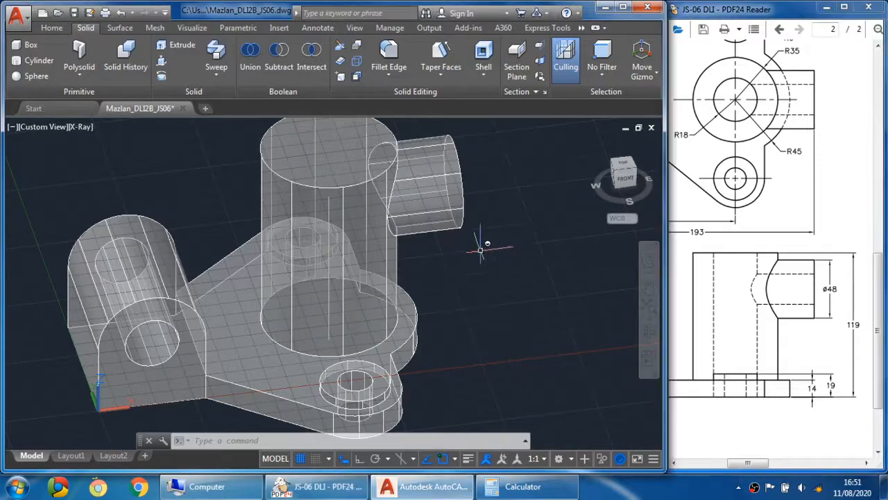
{"action": "middle_click_drag", "start_coordinate": [480, 250], "coordinate": [414, 301]}
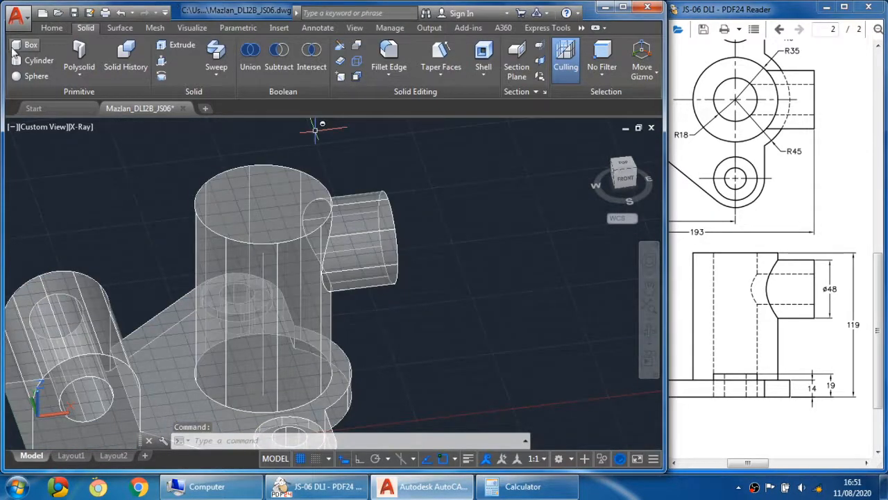
{"action": "left_click", "coordinate": [25, 62]}
{"action": "middle_click_drag", "start_coordinate": [333, 254], "coordinate": [280, 269], "text": "shift"}
{"action": "left_click", "coordinate": [390, 283]}
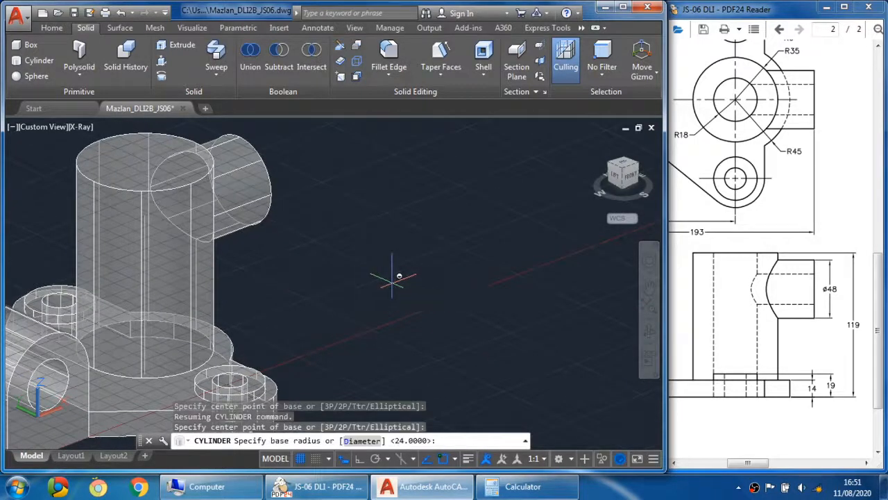
{"action": "type", "text": "18"}
{"action": "key", "text": "Return"}
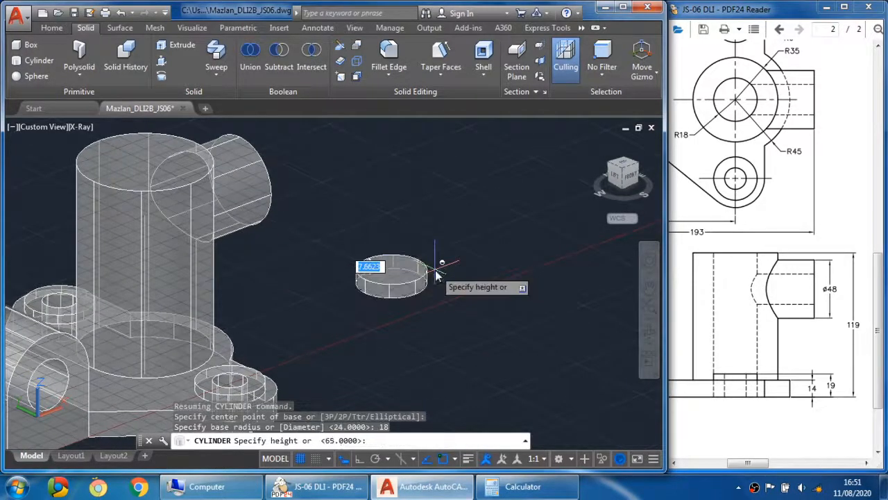
{"action": "scroll", "coordinate": [406, 183], "scroll_direction": "down", "scroll_amount": 5}
{"action": "middle_click_drag", "start_coordinate": [431, 142], "coordinate": [419, 257]}
{"action": "key", "text": "Escape"}
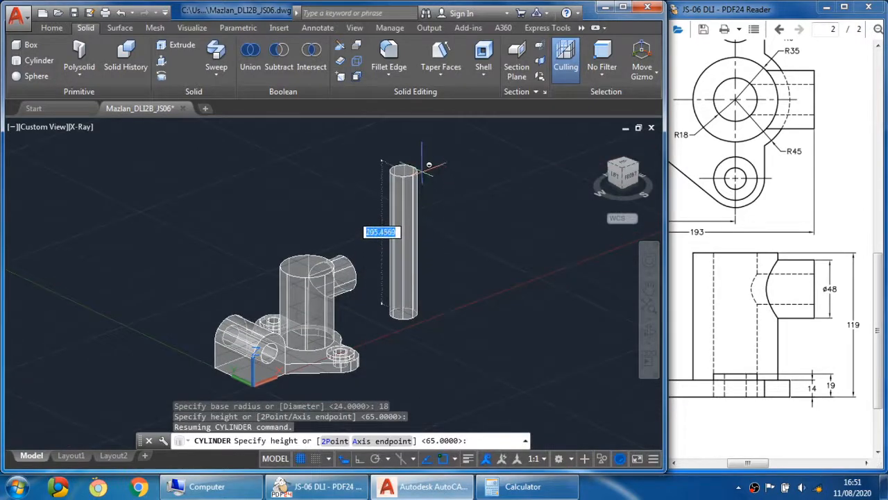
{"action": "left_click", "coordinate": [426, 185]}
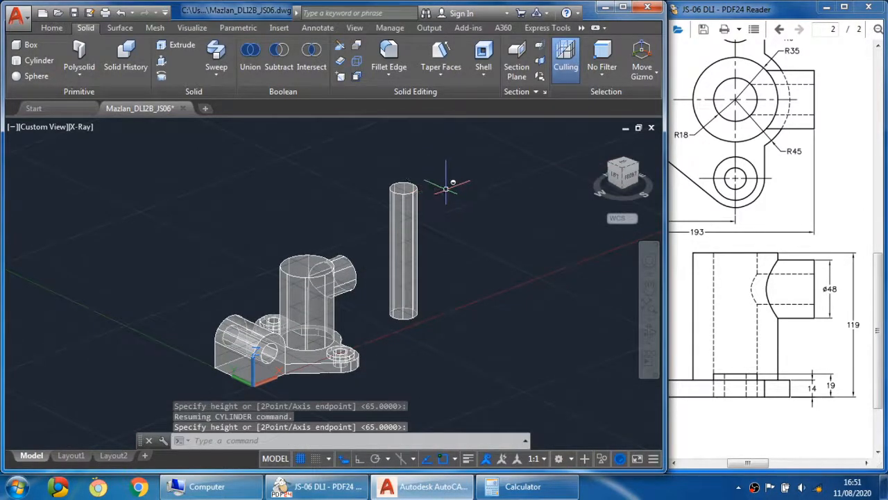
{"action": "key", "text": "Escape"}
- Move the separate radius-18 cylinder from the centre of its bottom face to the centre of the base plate's underside arc beneath the upright cylinder
{"action": "scroll", "coordinate": [367, 271], "scroll_direction": "up", "scroll_amount": 3}
{"action": "middle_click_drag", "start_coordinate": [367, 272], "coordinate": [400, 253]}
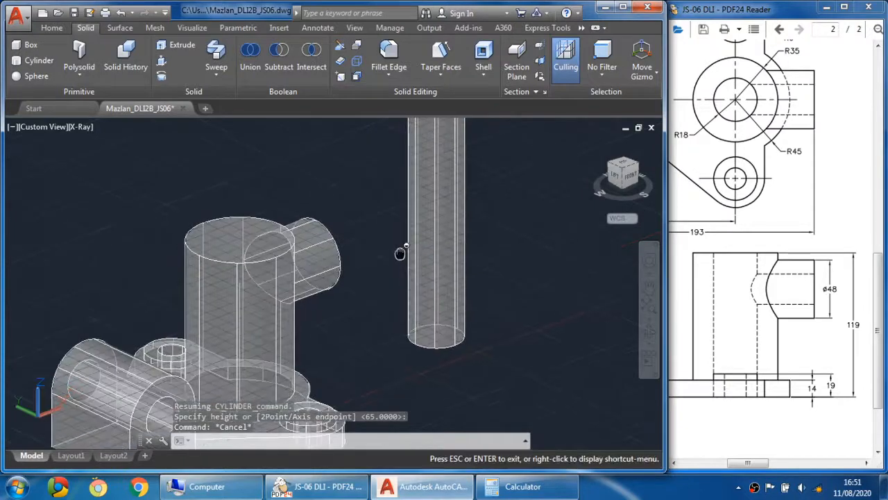
{"action": "key", "text": "Escape"}
{"action": "scroll", "coordinate": [422, 252], "scroll_direction": "down", "scroll_amount": 2}
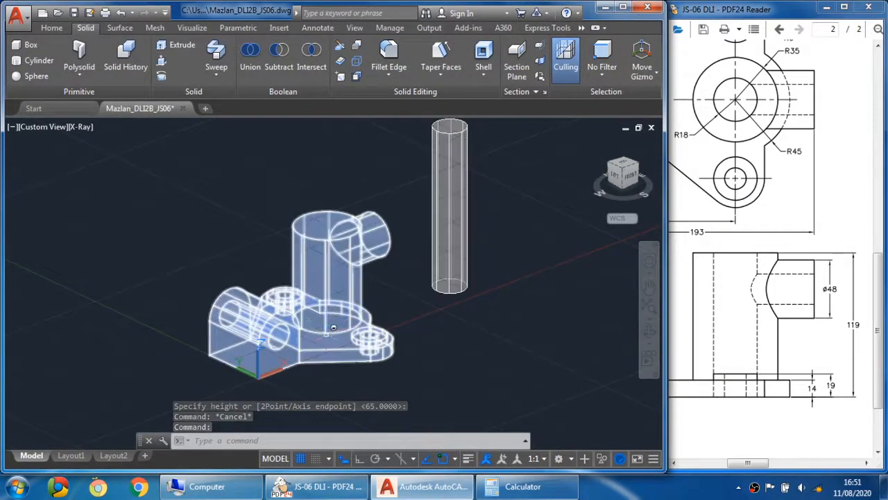
{"action": "mouse_move", "coordinate": [396, 325]}
{"action": "middle_mouse_down", "text": "shift"}
{"action": "mouse_move", "coordinate": [413, 337]}
{"action": "mouse_move", "coordinate": [410, 326]}
{"action": "middle_mouse_up", "text": "shift"}
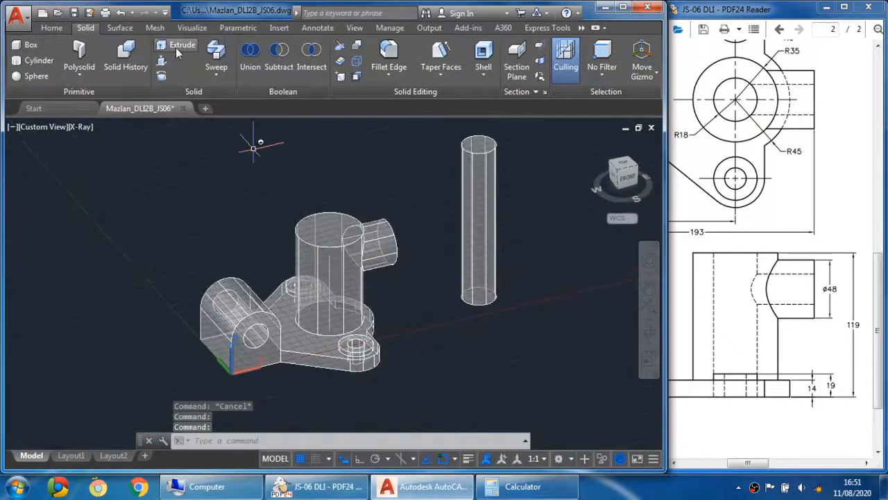
{"action": "left_click", "coordinate": [51, 29]}
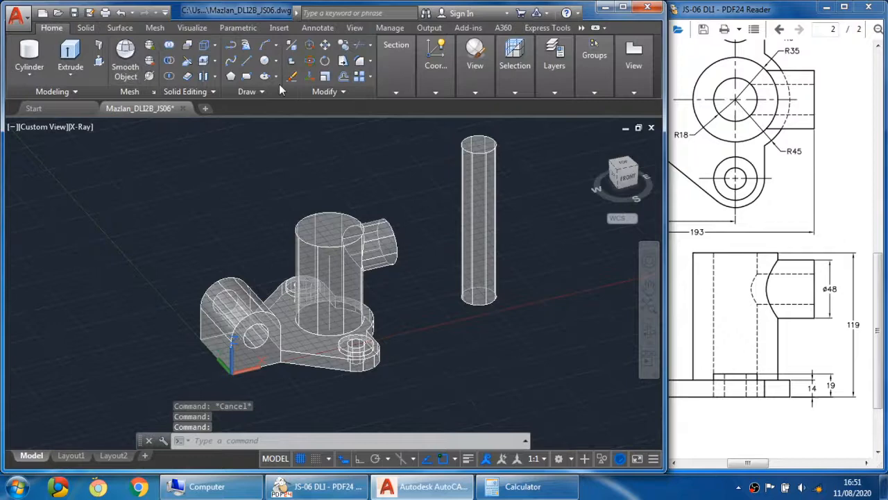
{"action": "left_click", "coordinate": [325, 46]}
{"action": "left_click", "coordinate": [489, 251]}
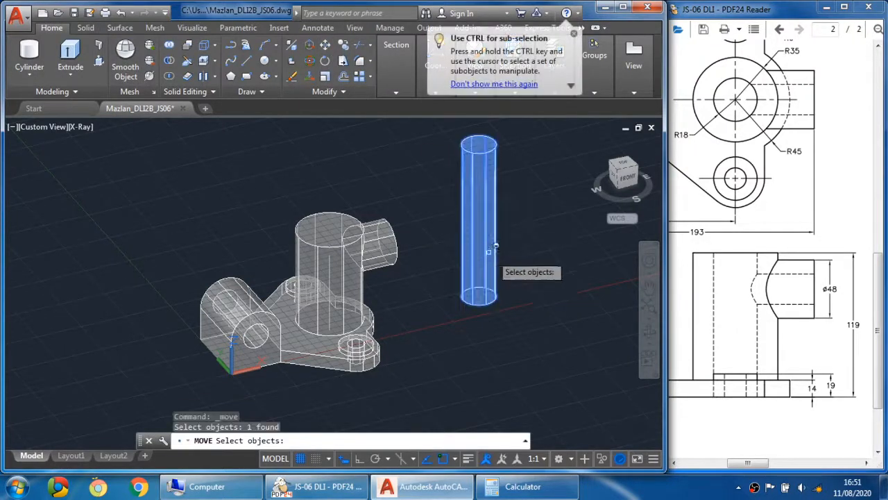
{"action": "key", "text": "Return"}
{"action": "scroll", "coordinate": [479, 299], "scroll_direction": "up", "scroll_amount": 5}
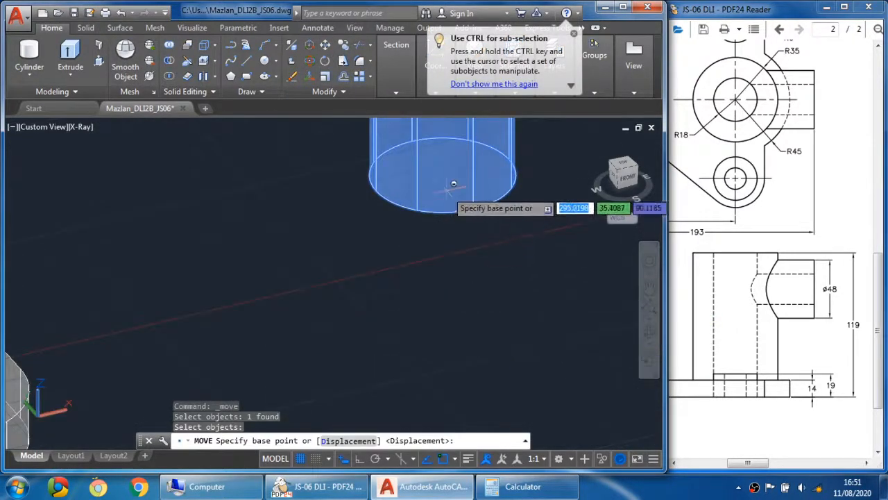
{"action": "scroll", "coordinate": [454, 211], "scroll_direction": "down", "scroll_amount": 3}
{"action": "middle_click_drag", "start_coordinate": [454, 212], "coordinate": [466, 252]}
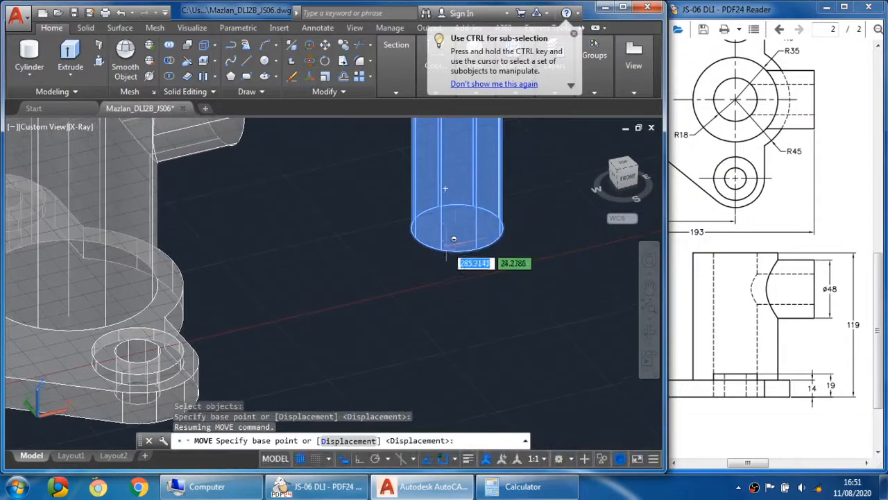
{"action": "right_click", "coordinate": [366, 229], "text": "shift"}
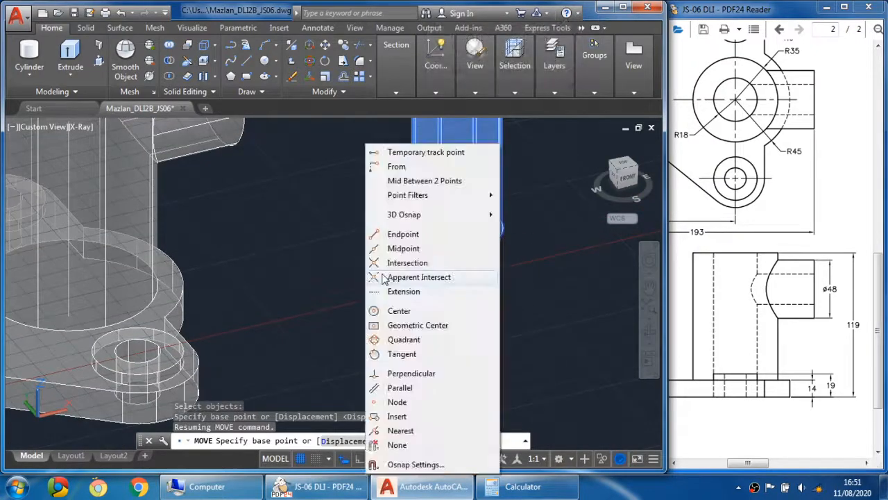
{"action": "left_click", "coordinate": [397, 310]}
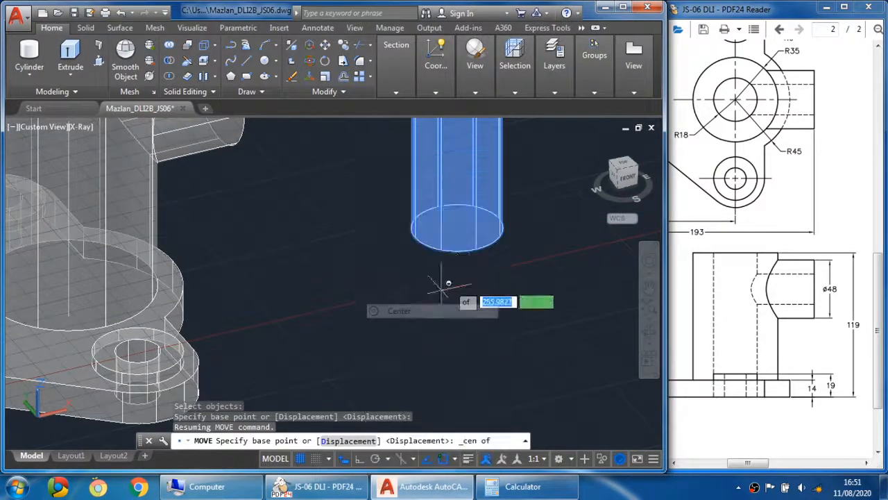
{"action": "left_click", "coordinate": [456, 226]}
{"action": "scroll", "coordinate": [458, 216], "scroll_direction": "down", "scroll_amount": 3}
{"action": "scroll", "coordinate": [412, 228], "scroll_direction": "up", "scroll_amount": 2}
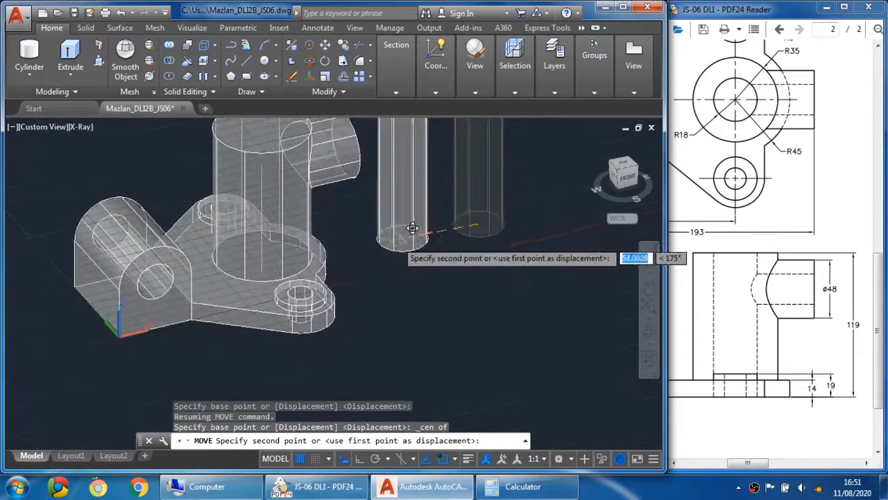
{"action": "middle_click_drag", "start_coordinate": [358, 236], "coordinate": [321, 199], "text": "shift"}
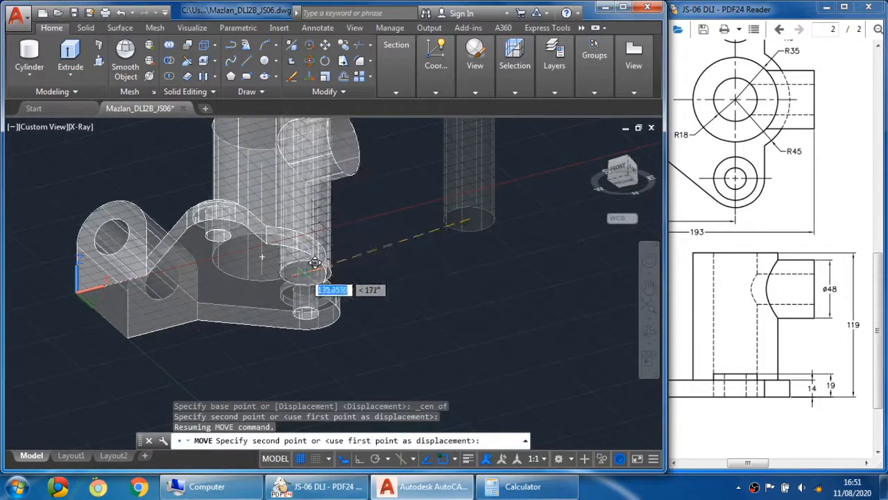
{"action": "right_click", "coordinate": [381, 236], "text": "shift"}
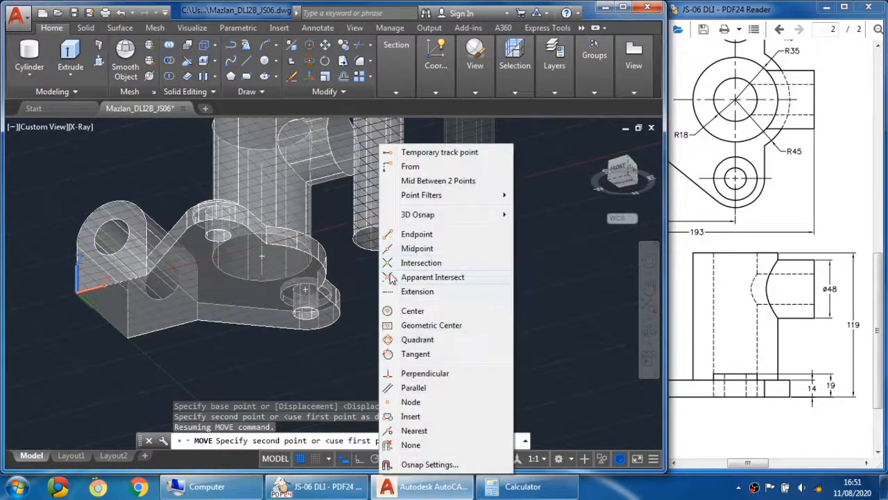
{"action": "left_click", "coordinate": [409, 311]}
{"action": "scroll", "coordinate": [311, 249], "scroll_direction": "up", "scroll_amount": 3}
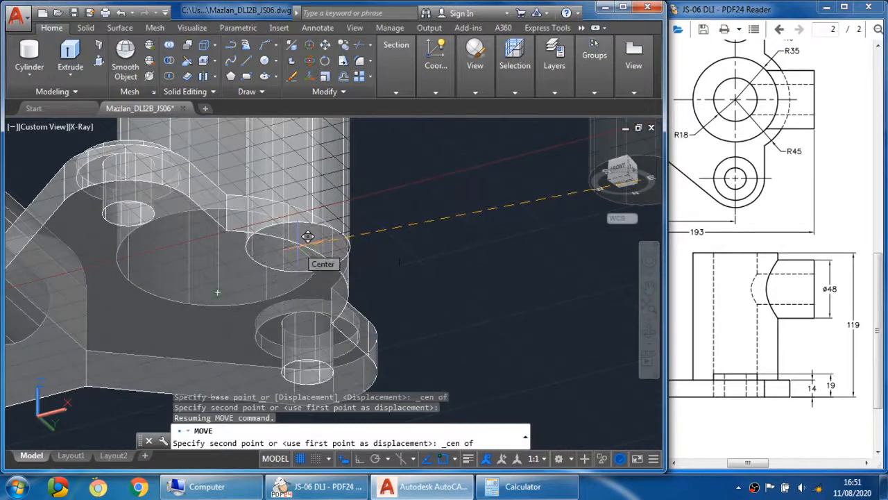
{"action": "left_click", "coordinate": [305, 240]}
{"action": "scroll", "coordinate": [233, 294], "scroll_direction": "down", "scroll_amount": 3}
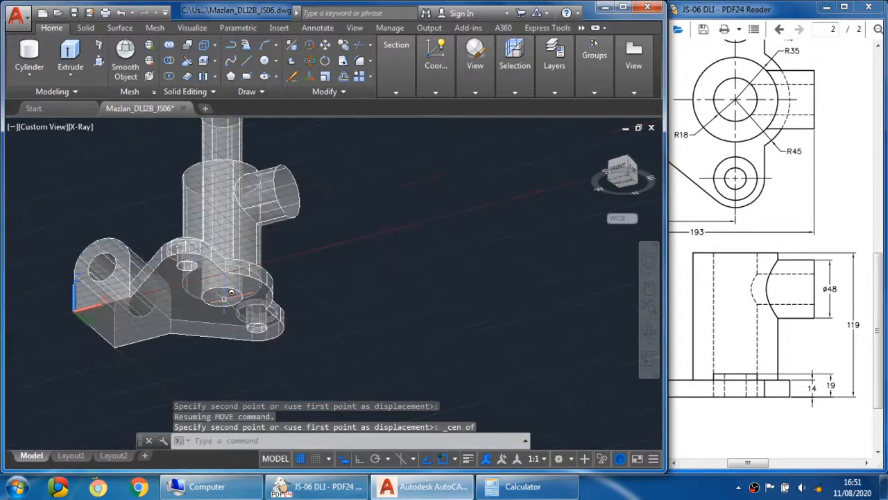
- Subtract the tall radius-18 cylinder from the bracket body to bore through the upright cylinder and base plate
{"action": "middle_click_drag", "start_coordinate": [233, 293], "coordinate": [323, 297], "text": "shift"}
{"action": "middle_click_drag", "start_coordinate": [307, 263], "coordinate": [447, 316]}
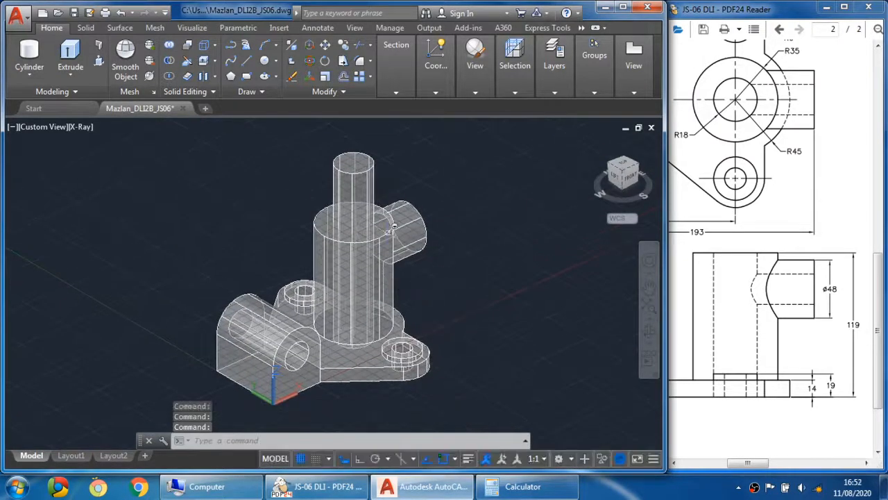
{"action": "left_click", "coordinate": [85, 28]}
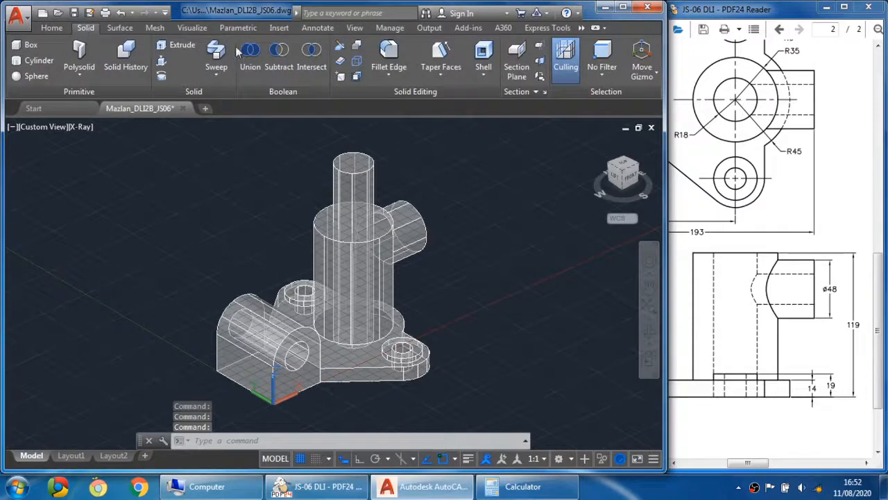
{"action": "left_click", "coordinate": [279, 52]}
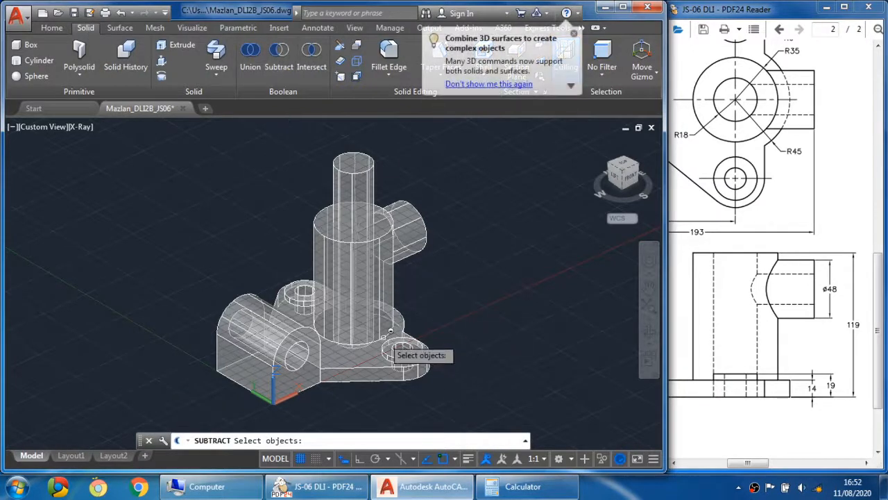
{"action": "left_click", "coordinate": [383, 338]}
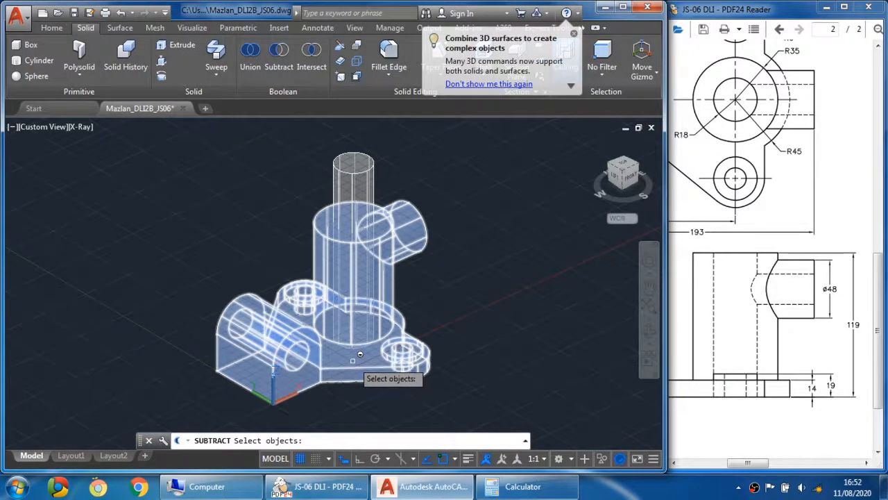
{"action": "left_click", "coordinate": [359, 354]}
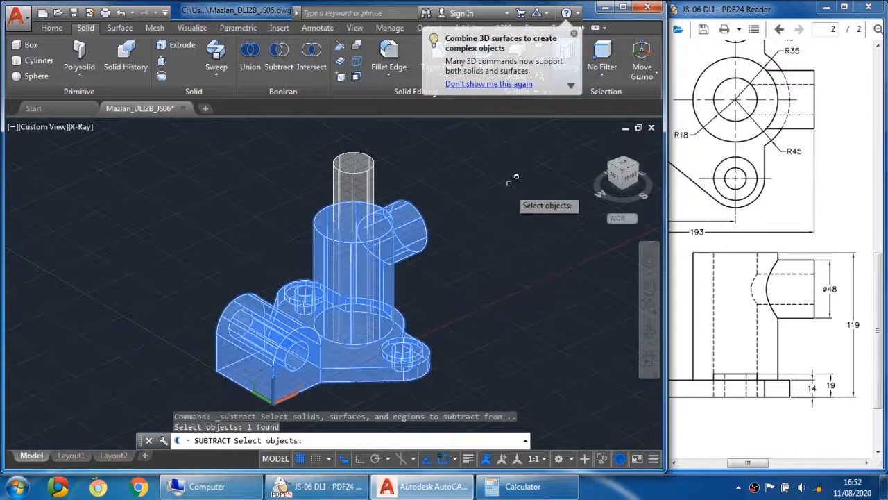
{"action": "key", "text": "Return"}
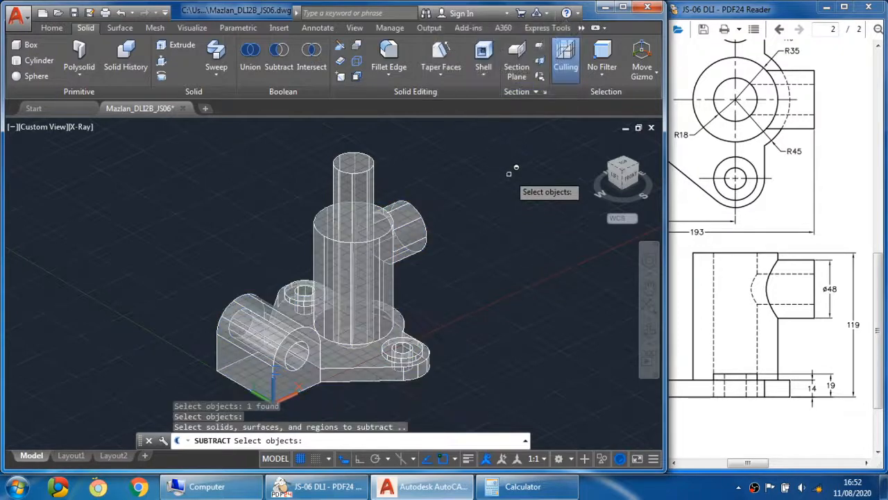
{"action": "left_click", "coordinate": [358, 158]}
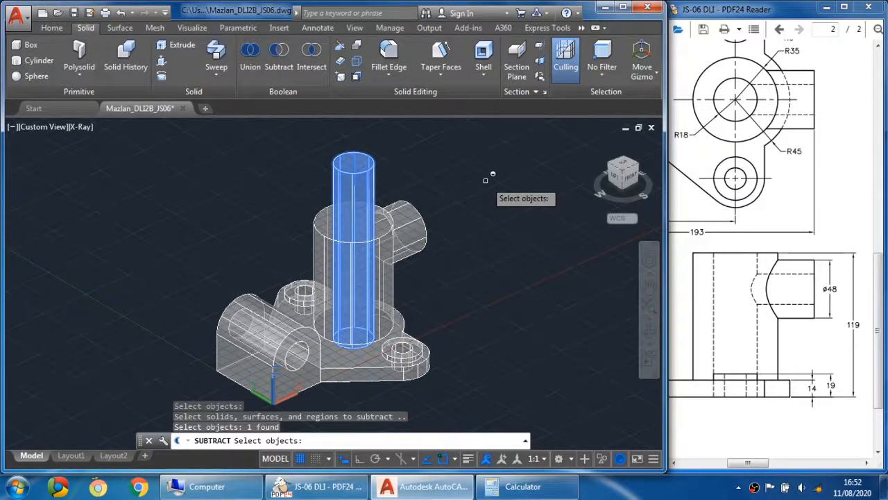
{"action": "key", "text": "Return"}
{"action": "middle_click_drag", "start_coordinate": [414, 228], "coordinate": [380, 259], "text": "shift"}
- Check the PDF's isometric and side views for the radius of the bore through the horizontal side boss
{"action": "left_click", "coordinate": [802, 252]}
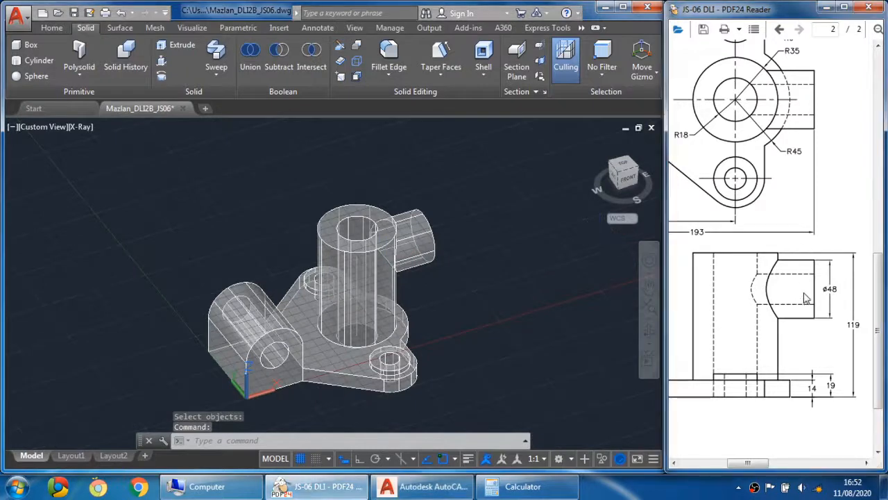
{"action": "scroll", "coordinate": [805, 298], "scroll_direction": "up", "scroll_amount": 15}
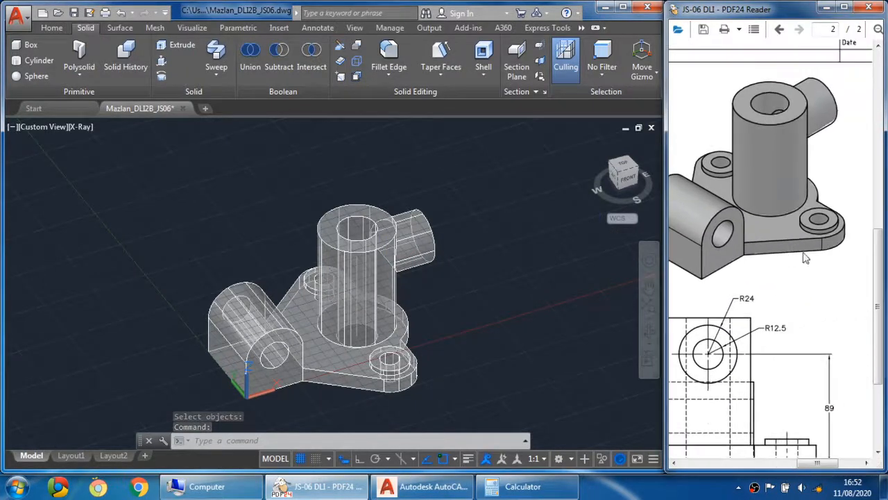
{"action": "left_click_drag", "start_coordinate": [680, 300], "coordinate": [780, 231]}
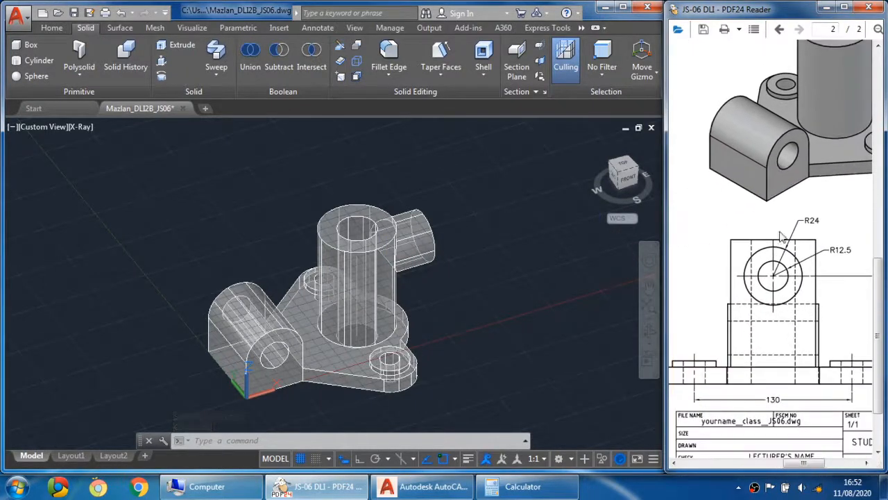
{"action": "scroll", "coordinate": [802, 299], "scroll_direction": "up", "scroll_amount": 3, "text": "ctrl"}
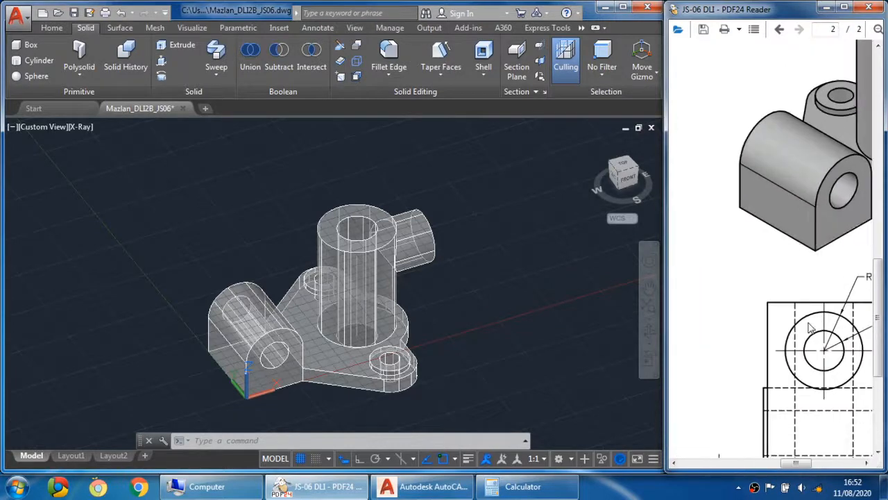
{"action": "left_click_drag", "start_coordinate": [806, 319], "coordinate": [729, 176]}
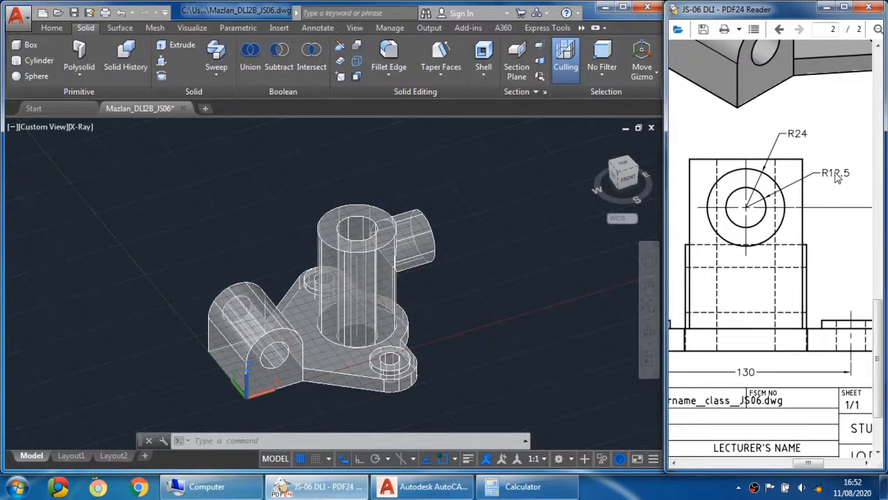
- Check the PDF's top and front views and the Calculator history for the side boss's reach from the upright cylinder's axis
{"action": "scroll", "coordinate": [752, 229], "scroll_direction": "down", "scroll_amount": 2, "text": "ctrl"}
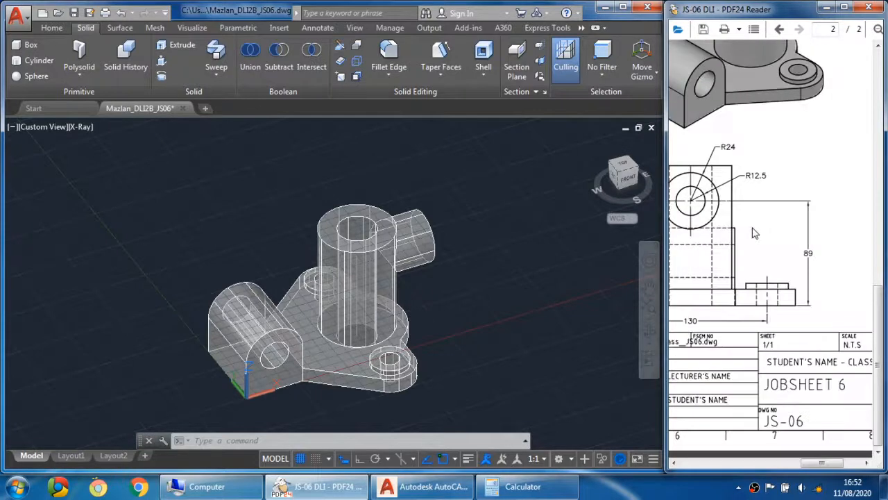
{"action": "left_click_drag", "start_coordinate": [721, 234], "coordinate": [858, 270]}
{"action": "left_click_drag", "start_coordinate": [755, 269], "coordinate": [823, 263]}
{"action": "left_click_drag", "start_coordinate": [722, 263], "coordinate": [826, 257]}
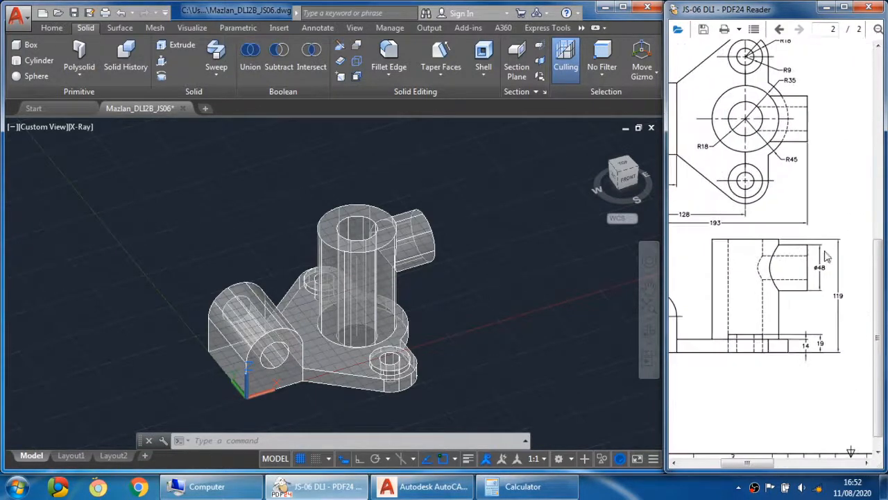
{"action": "scroll", "coordinate": [777, 230], "scroll_direction": "up", "scroll_amount": 1}
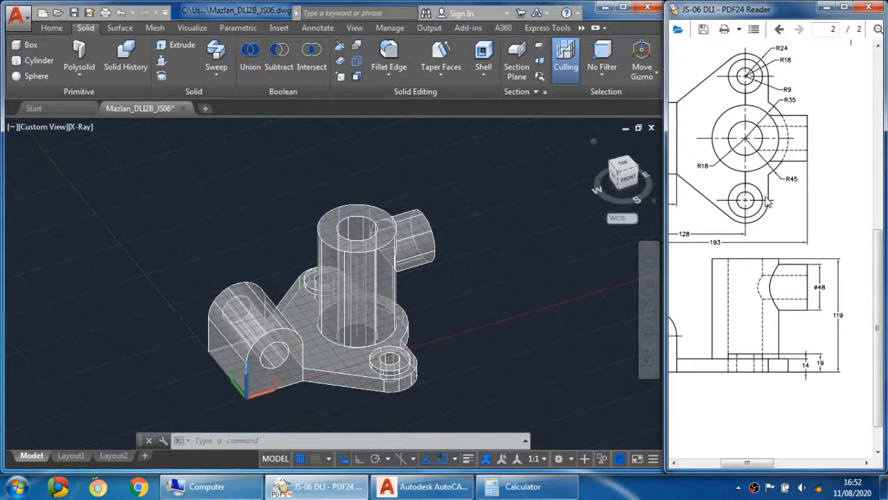
{"action": "left_click", "coordinate": [522, 486]}
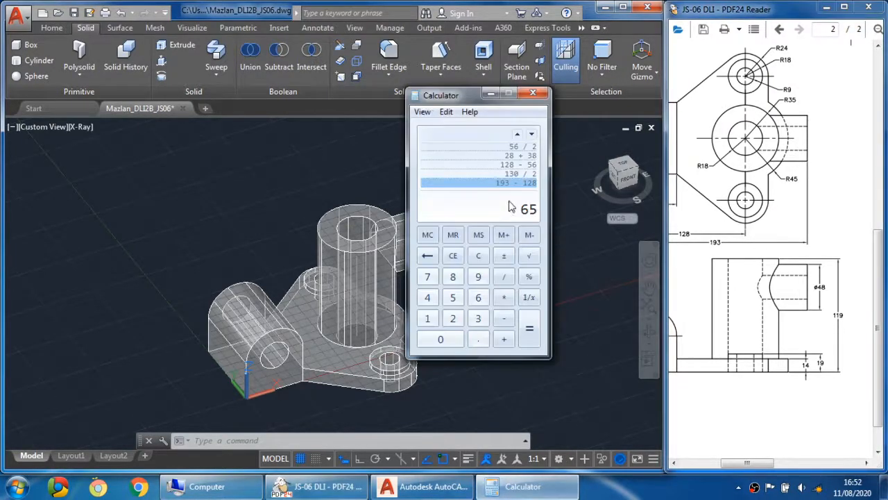
{"action": "left_click", "coordinate": [805, 148]}
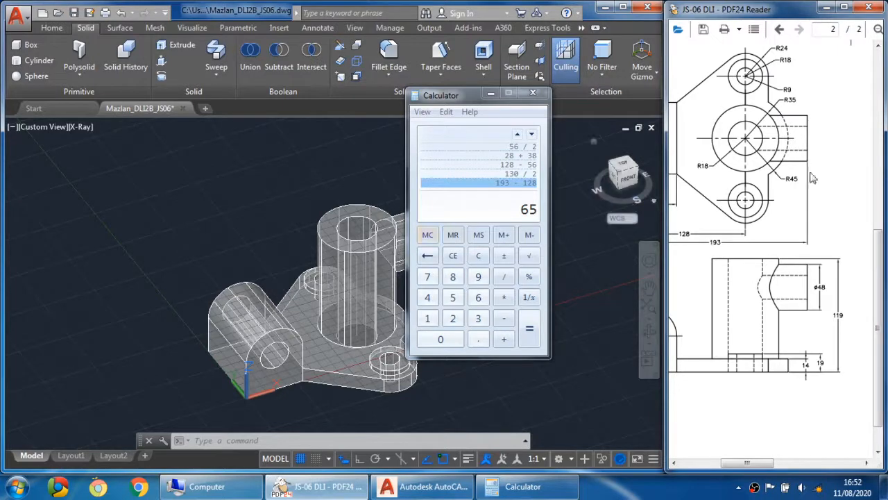
{"action": "left_click", "coordinate": [527, 218]}
- Create a vertical cylinder of radius 12.5 and height 65 in empty space beside the bracket
{"action": "left_click", "coordinate": [241, 16]}
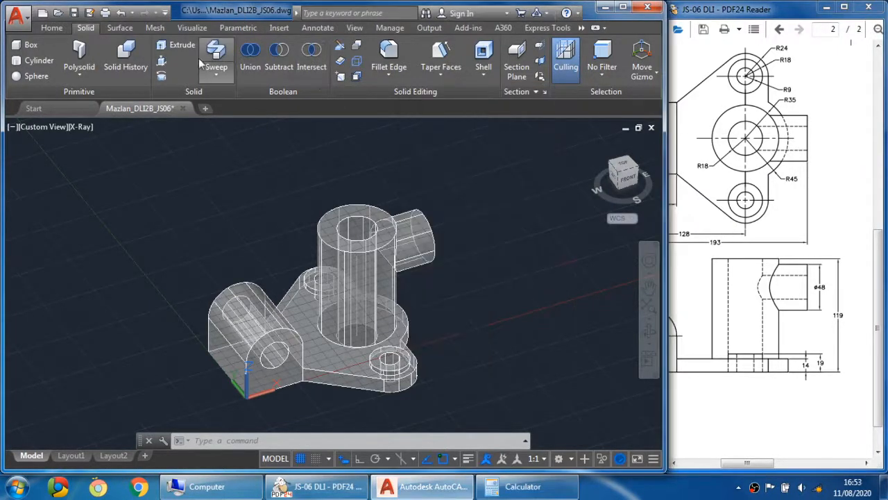
{"action": "left_click", "coordinate": [31, 61]}
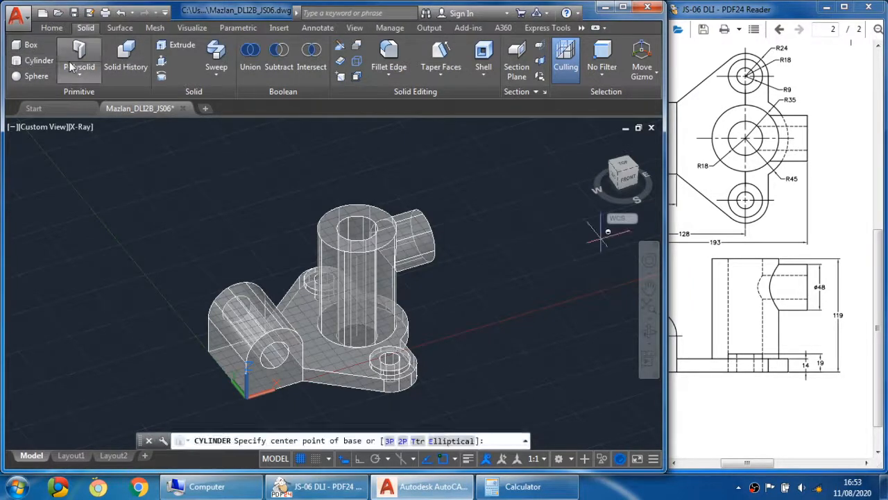
{"action": "mouse_move", "coordinate": [861, 309]}
{"action": "left_mouse_down"}
{"action": "mouse_move", "coordinate": [785, 268]}
{"action": "mouse_move", "coordinate": [665, 230]}
{"action": "mouse_move", "coordinate": [768, 270]}
{"action": "left_mouse_up"}
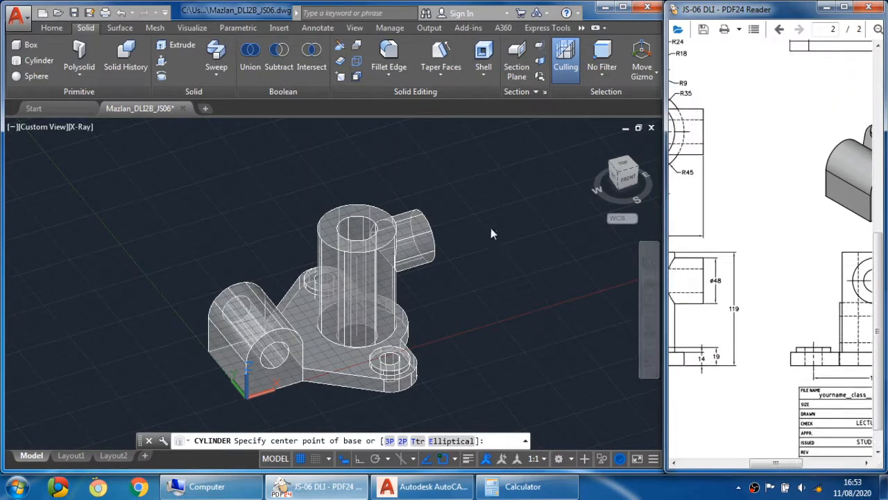
{"action": "left_click", "coordinate": [498, 252]}
{"action": "left_click", "coordinate": [510, 275]}
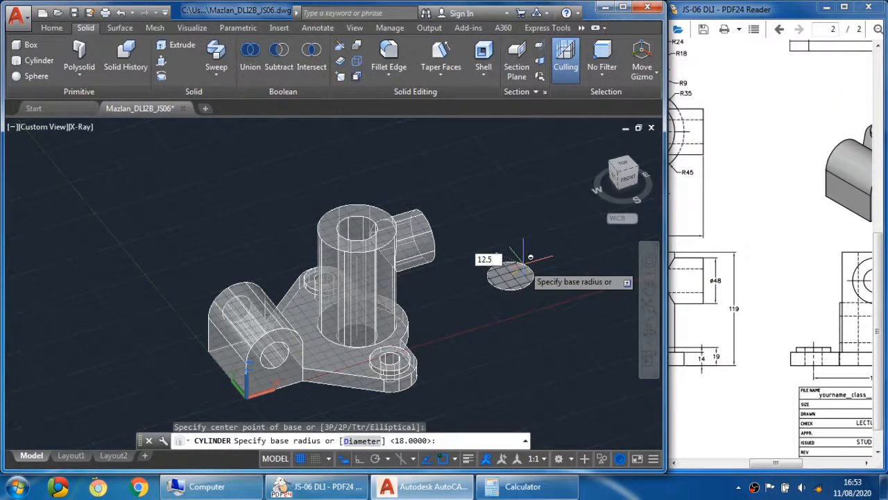
{"action": "key", "text": "Return"}
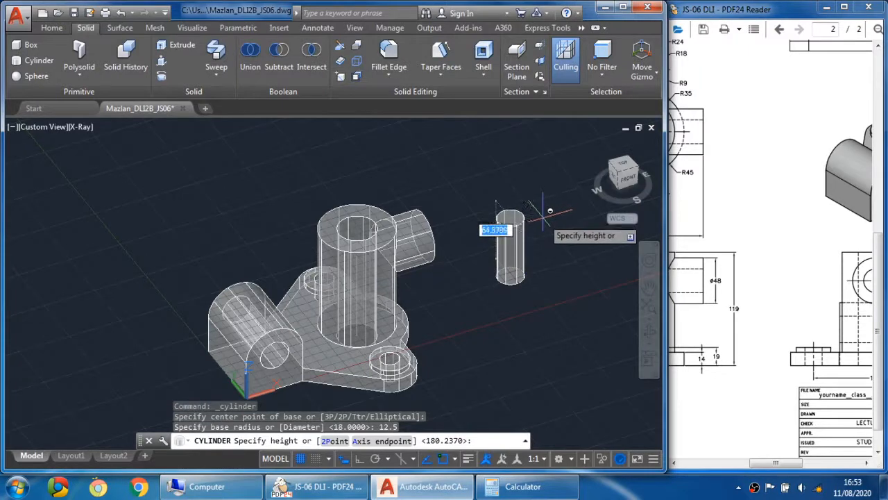
{"action": "key", "text": "Return"}
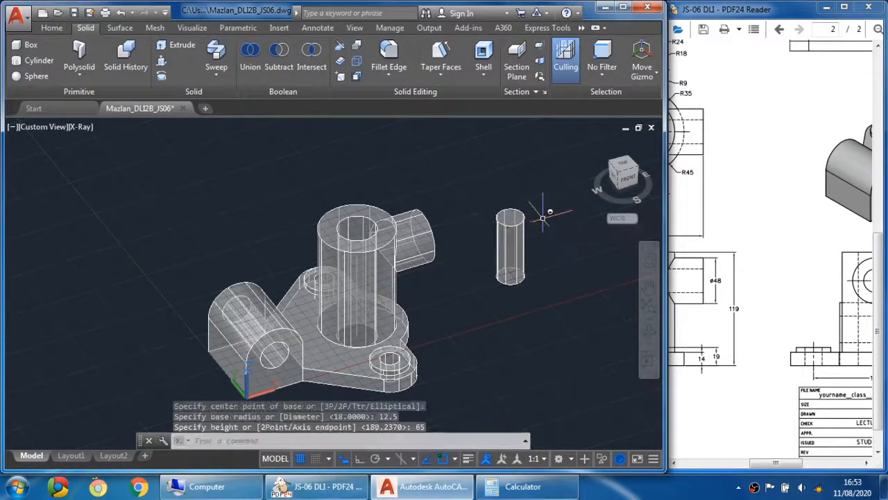
{"action": "left_click", "coordinate": [522, 486]}
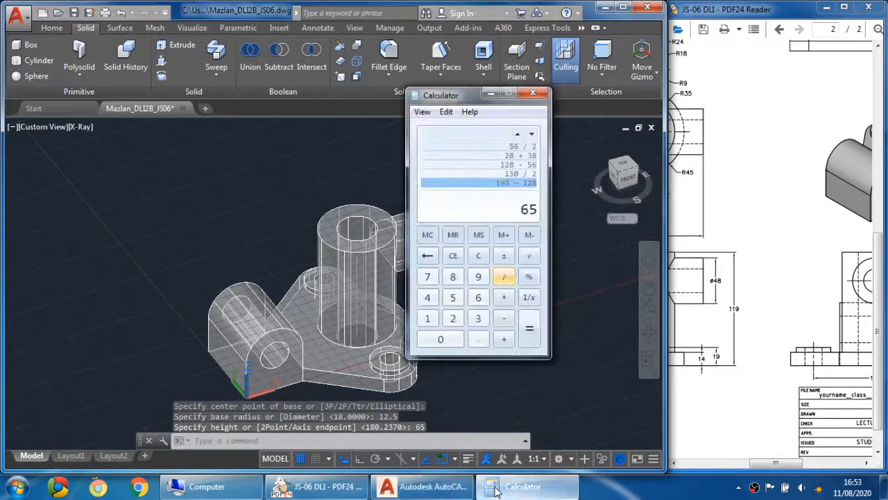
{"action": "left_click", "coordinate": [522, 486]}
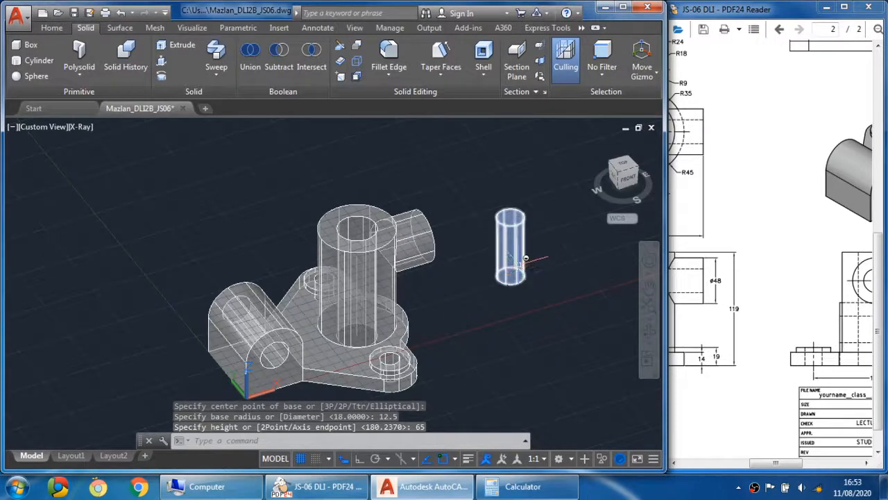
- Rotate the separate radius-12.5 cylinder 90 degrees about the Y axis so it lies parallel to the side boss
{"action": "scroll", "coordinate": [524, 253], "scroll_direction": "up", "scroll_amount": 1}
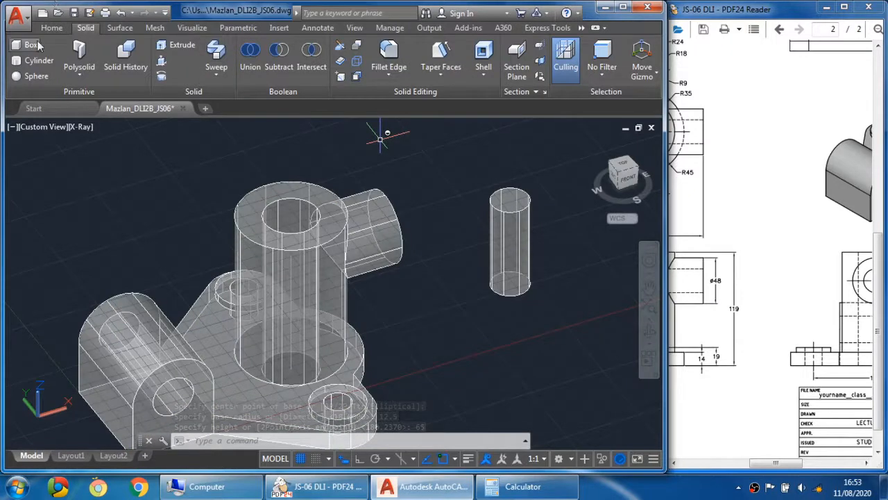
{"action": "left_click", "coordinate": [51, 28]}
{"action": "left_click", "coordinate": [310, 60]}
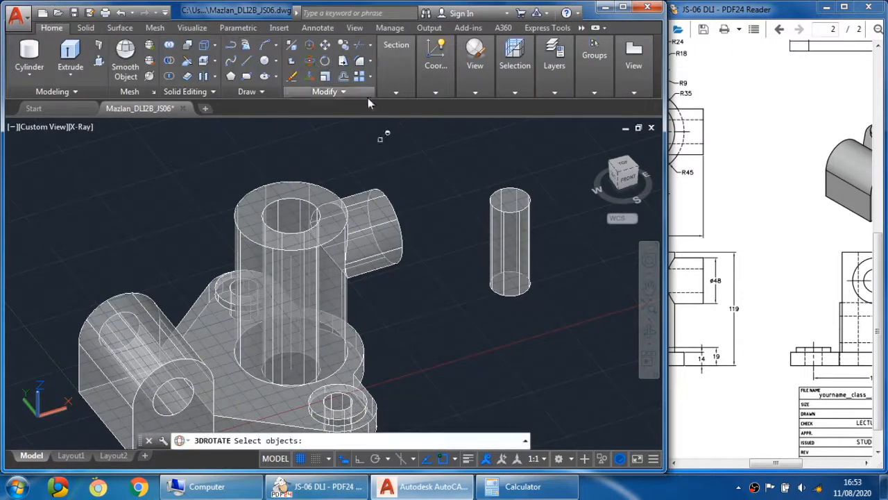
{"action": "left_click", "coordinate": [514, 244]}
{"action": "key", "text": "Return"}
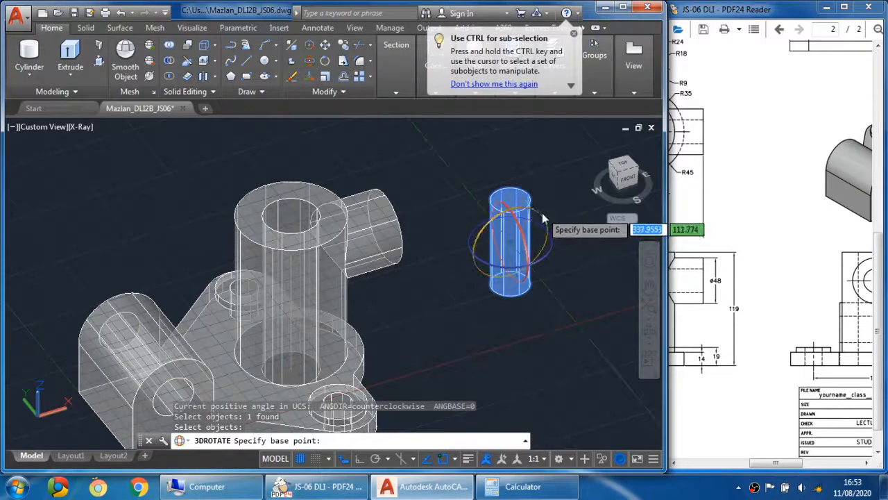
{"action": "left_click", "coordinate": [542, 212]}
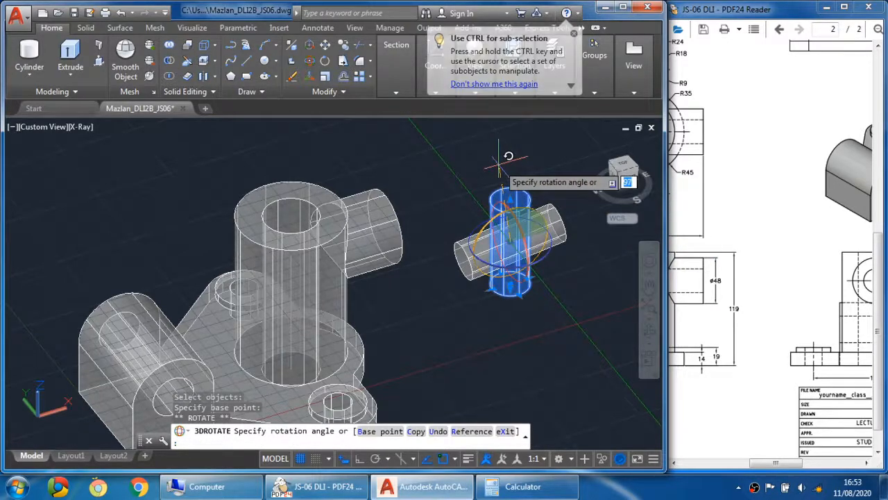
{"action": "type", "text": "90"}
{"action": "key", "text": "Return"}
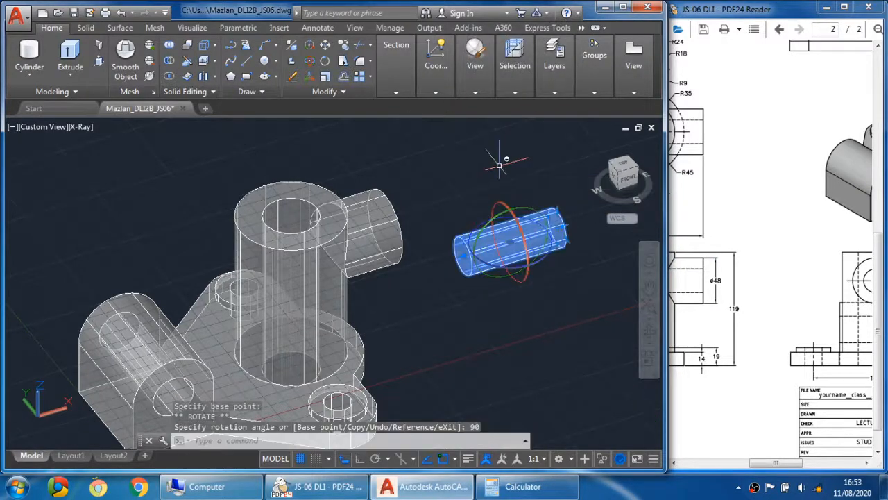
{"action": "key", "text": "Escape"}
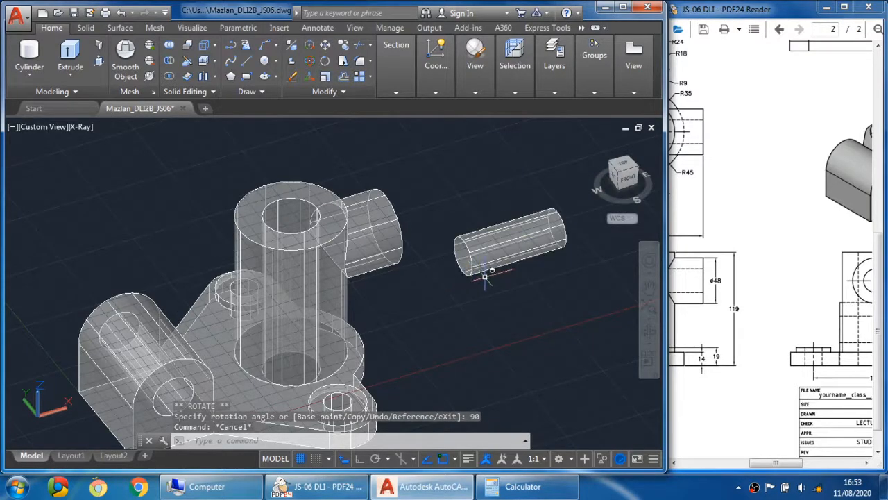
- Move the horizontal radius-12.5 cylinder from the centre of its outer end face to the centre of the side boss's end face
{"action": "middle_click_drag", "start_coordinate": [485, 276], "coordinate": [437, 255], "text": "shift"}
{"action": "scroll", "coordinate": [370, 244], "scroll_direction": "up", "scroll_amount": 2}
{"action": "scroll", "coordinate": [379, 242], "scroll_direction": "down", "scroll_amount": 3}
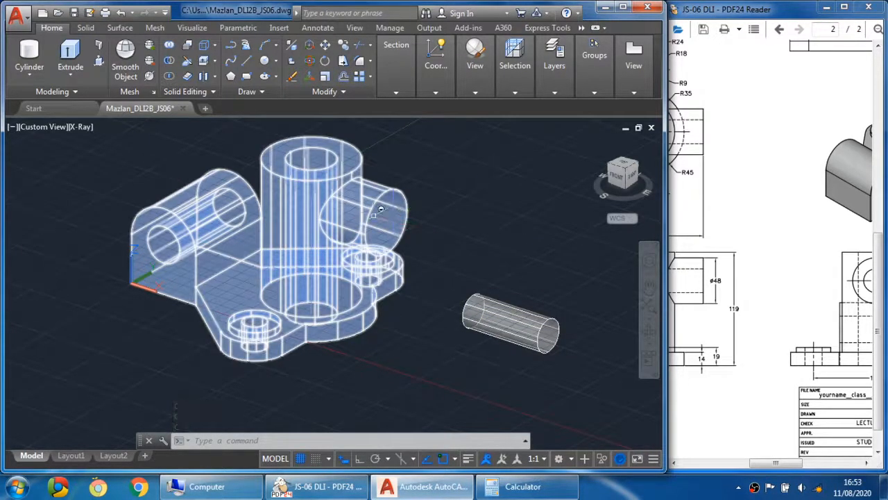
{"action": "left_click", "coordinate": [329, 44]}
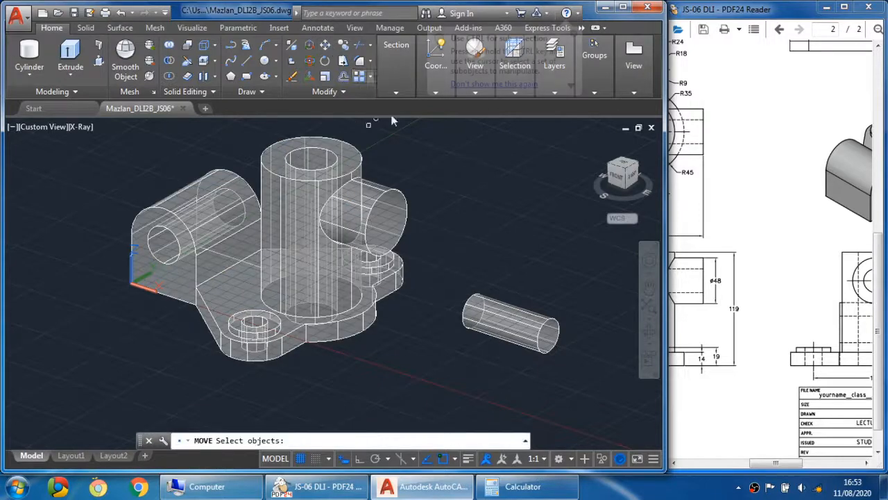
{"action": "left_click", "coordinate": [528, 310]}
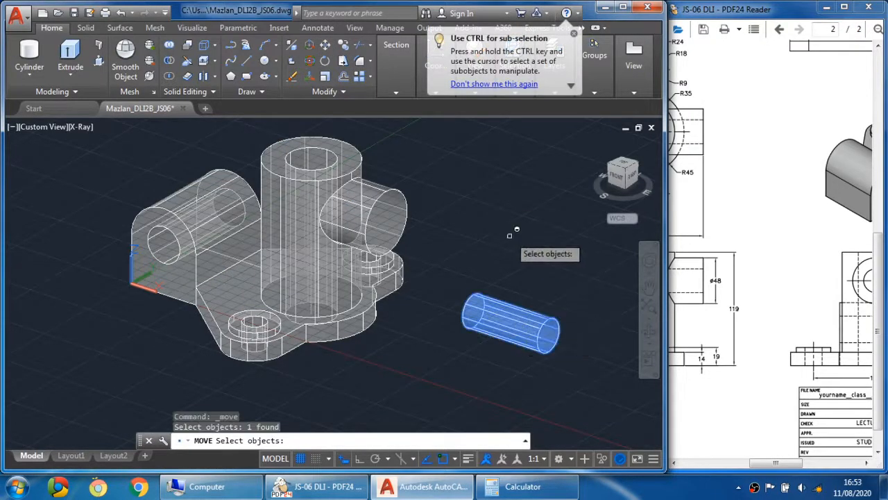
{"action": "key", "text": "Return"}
{"action": "scroll", "coordinate": [569, 390], "scroll_direction": "up", "scroll_amount": 3}
{"action": "scroll", "coordinate": [571, 386], "scroll_direction": "up", "scroll_amount": 2}
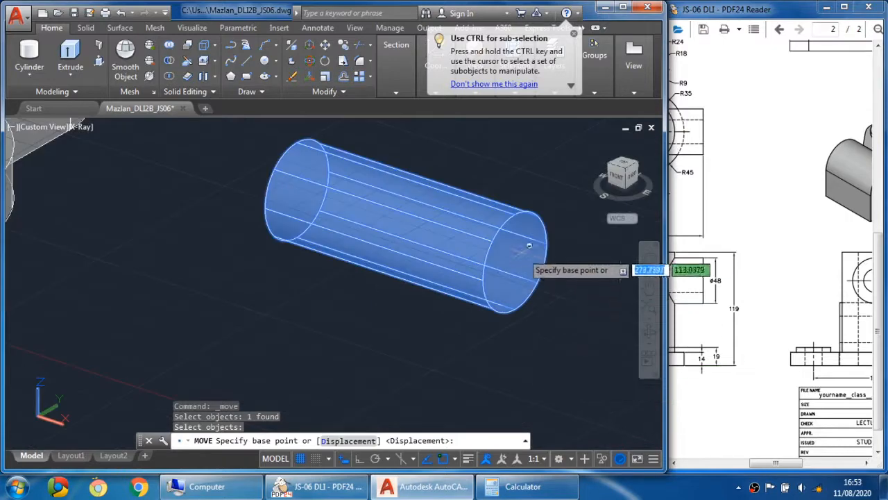
{"action": "left_click", "coordinate": [515, 261]}
{"action": "scroll", "coordinate": [517, 249], "scroll_direction": "down", "scroll_amount": 4}
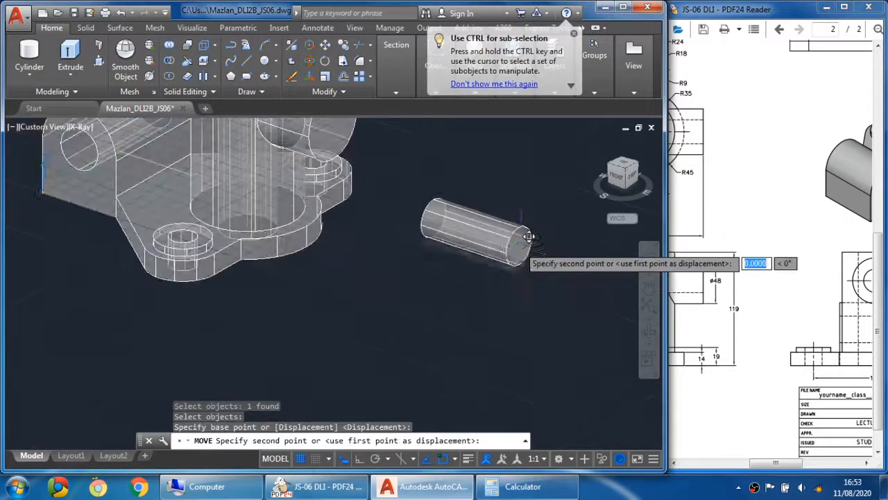
{"action": "middle_click_drag", "start_coordinate": [475, 213], "coordinate": [529, 288]}
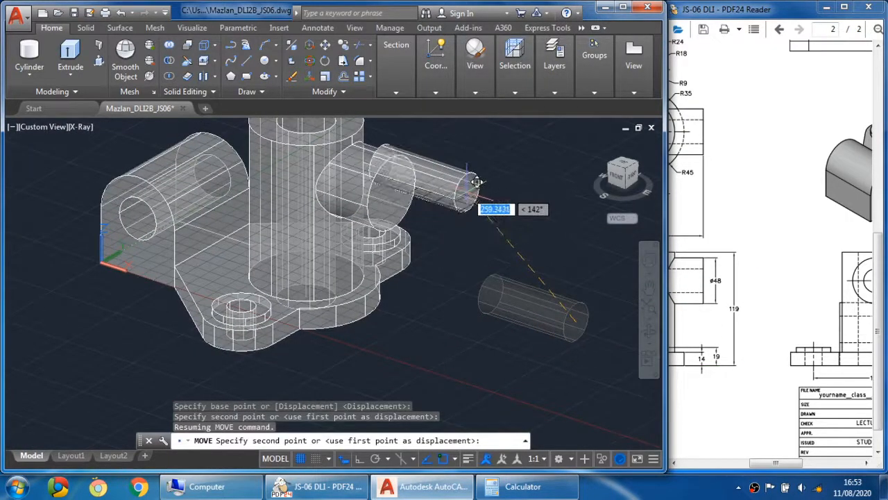
{"action": "scroll", "coordinate": [456, 182], "scroll_direction": "up", "scroll_amount": 2}
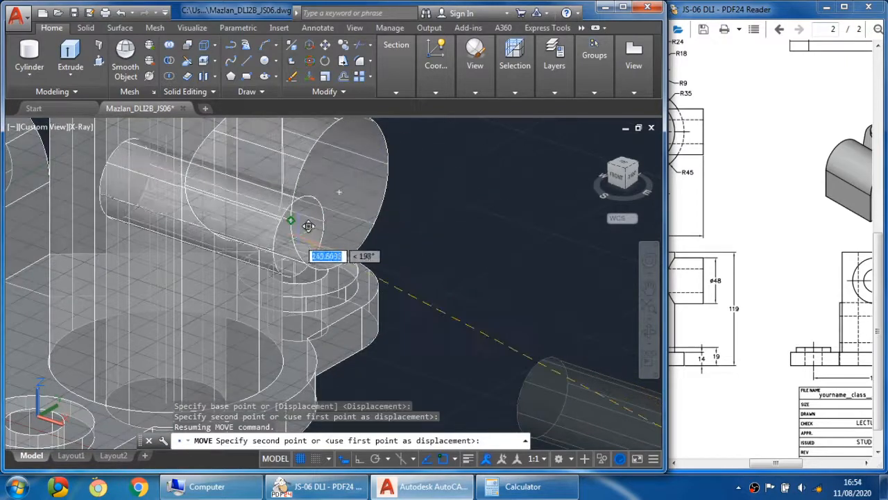
{"action": "right_click", "coordinate": [463, 146], "text": "shift"}
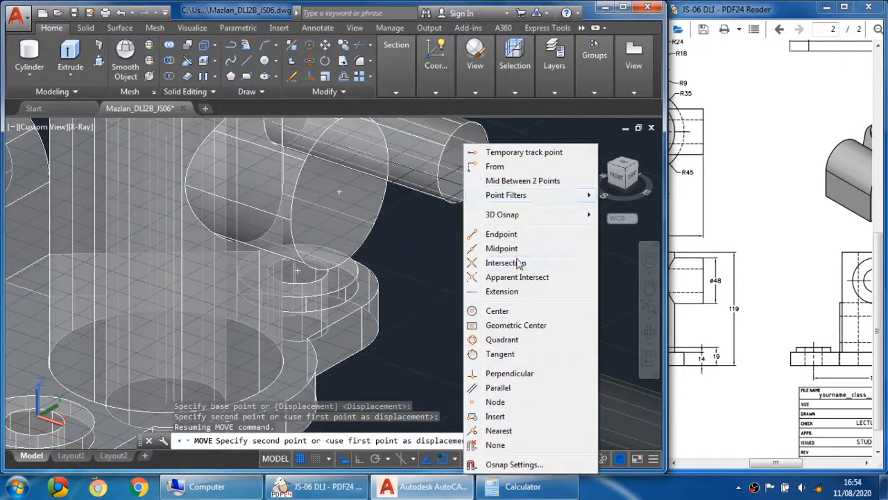
{"action": "left_click", "coordinate": [497, 311]}
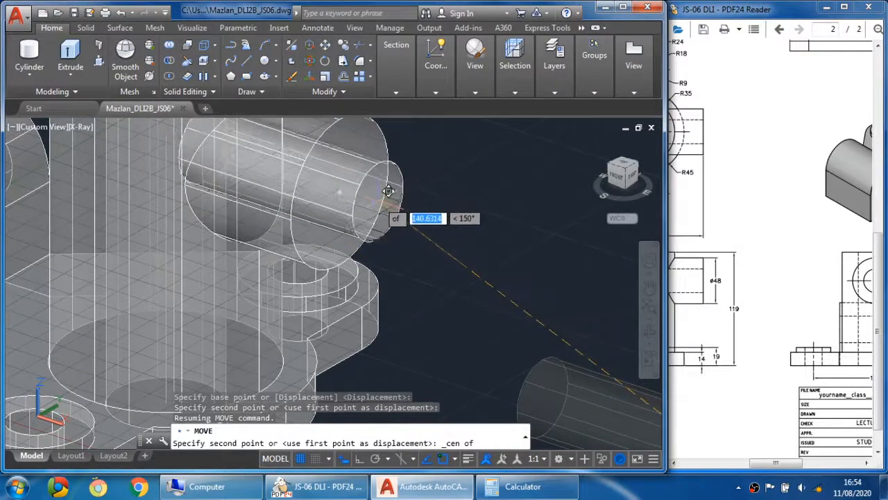
{"action": "middle_click_drag", "start_coordinate": [391, 198], "coordinate": [414, 260], "text": "shift"}
{"action": "middle_click_drag", "start_coordinate": [430, 276], "coordinate": [492, 245], "text": "shift"}
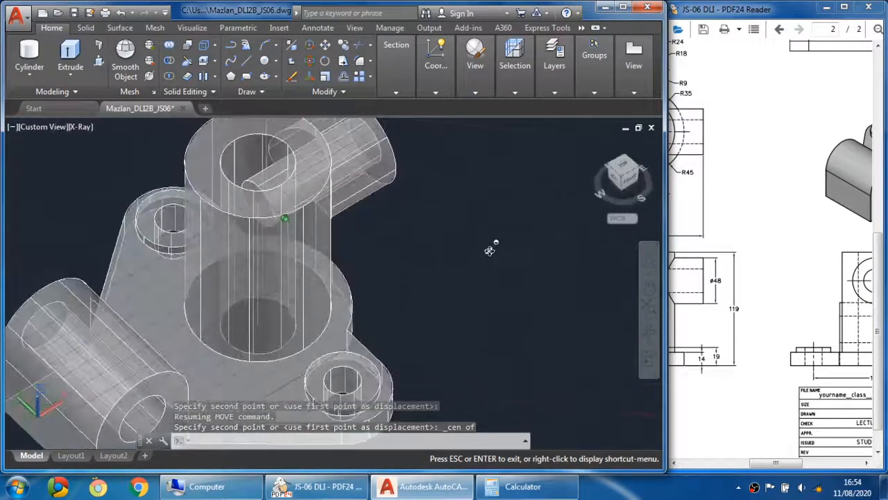
{"action": "left_click", "coordinate": [436, 234]}
{"action": "middle_click_drag", "start_coordinate": [437, 234], "coordinate": [446, 263]}
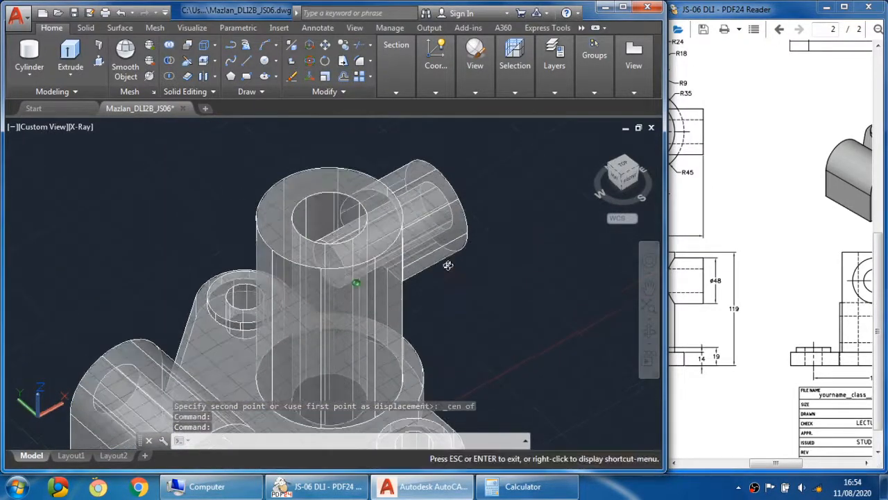
- Subtract the horizontal radius-12.5 cylinder from the bracket solid to bore through the side boss
{"action": "left_click", "coordinate": [88, 28]}
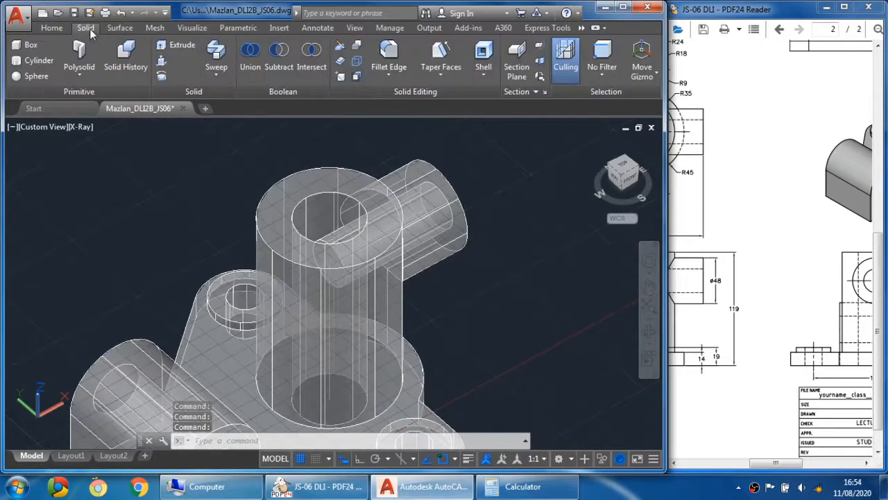
{"action": "left_click", "coordinate": [285, 55]}
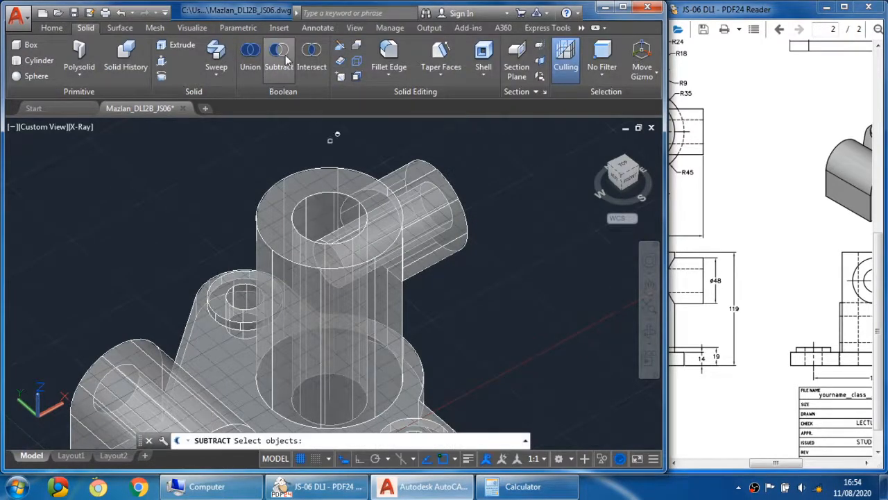
{"action": "scroll", "coordinate": [472, 184], "scroll_direction": "down", "scroll_amount": 2}
{"action": "middle_click_drag", "start_coordinate": [402, 218], "coordinate": [375, 194]}
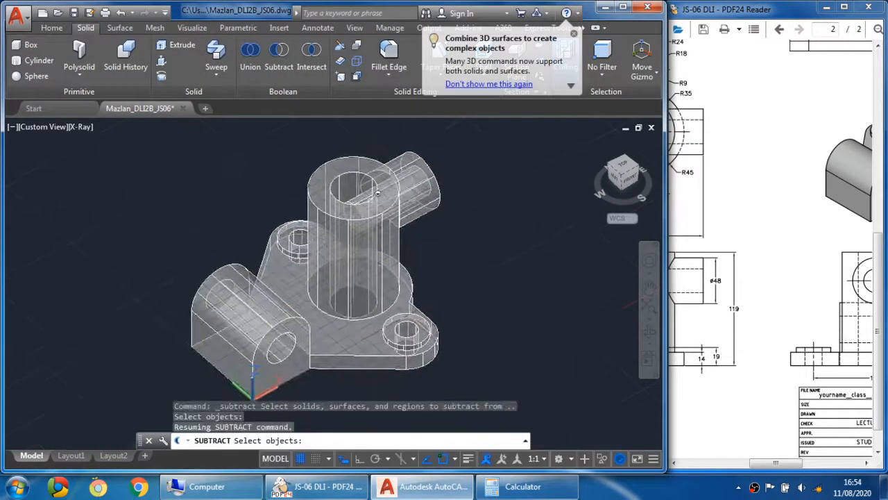
{"action": "left_click", "coordinate": [331, 168]}
{"action": "left_click", "coordinate": [331, 168]}
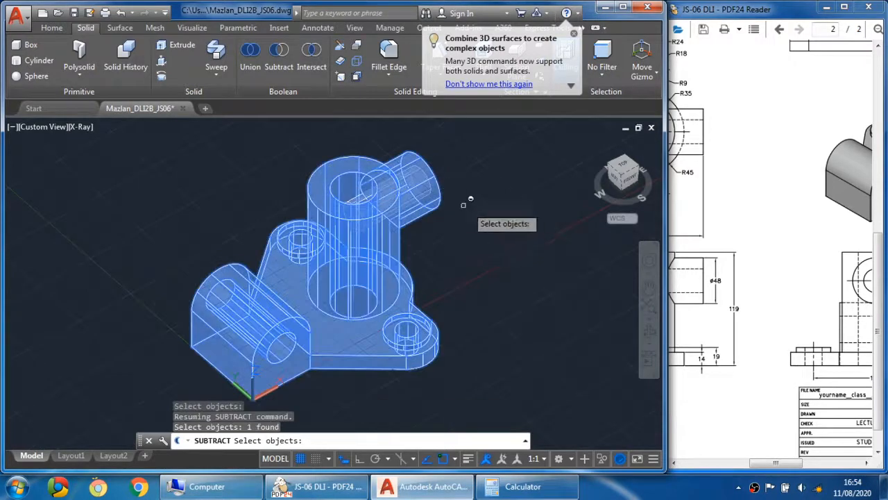
{"action": "key", "text": "Return"}
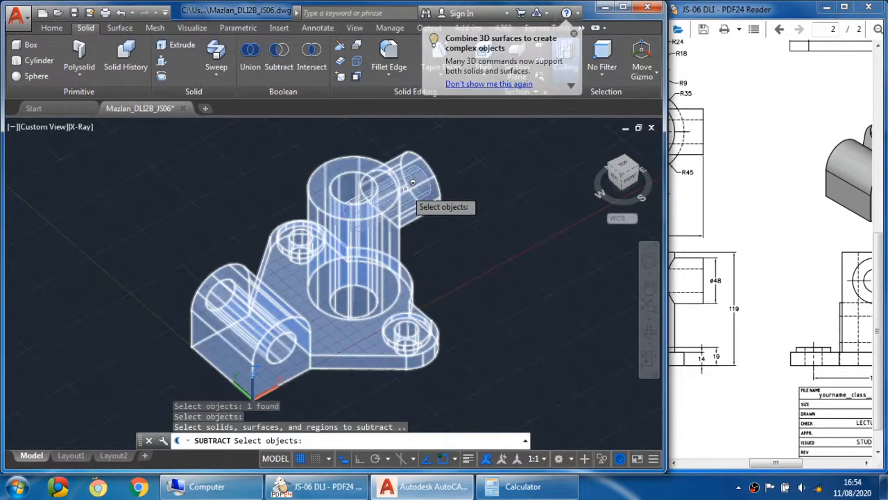
{"action": "middle_click_drag", "start_coordinate": [424, 202], "coordinate": [430, 256], "text": "shift"}
{"action": "scroll", "coordinate": [433, 260], "scroll_direction": "up", "scroll_amount": 3}
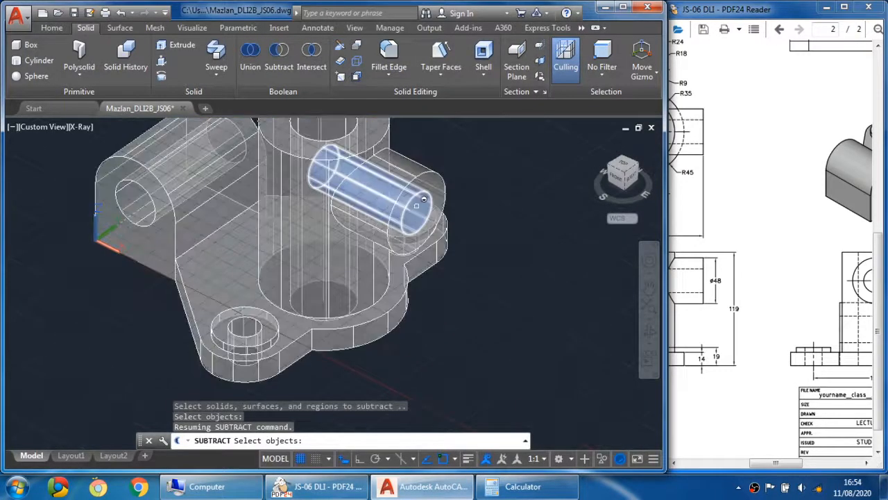
{"action": "left_click", "coordinate": [416, 205]}
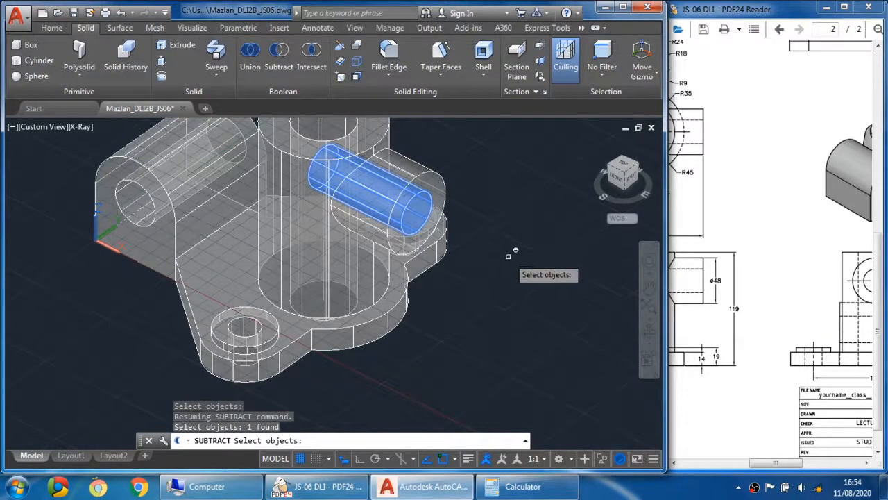
{"action": "key", "text": "Return"}
- Inspect the bored side boss and the whole bracket from the SW Isometric view and nearby angles
{"action": "middle_click_drag", "start_coordinate": [452, 233], "coordinate": [506, 347], "text": "shift"}
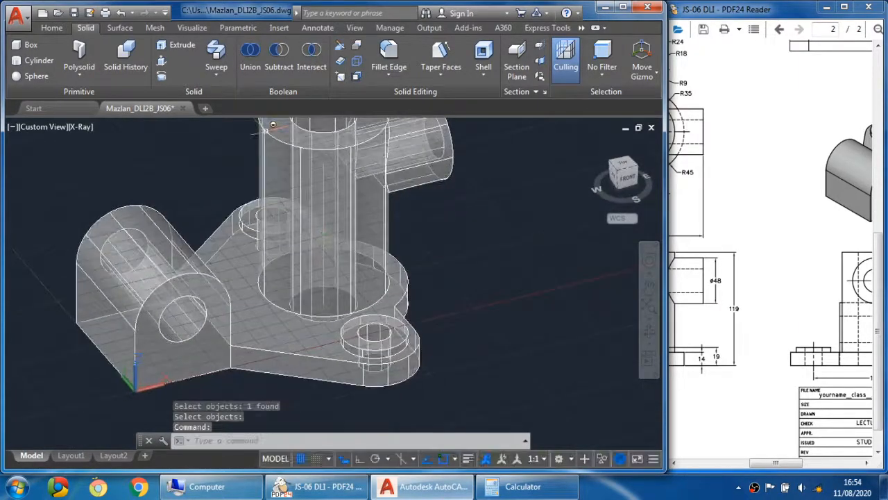
{"action": "left_click", "coordinate": [43, 130]}
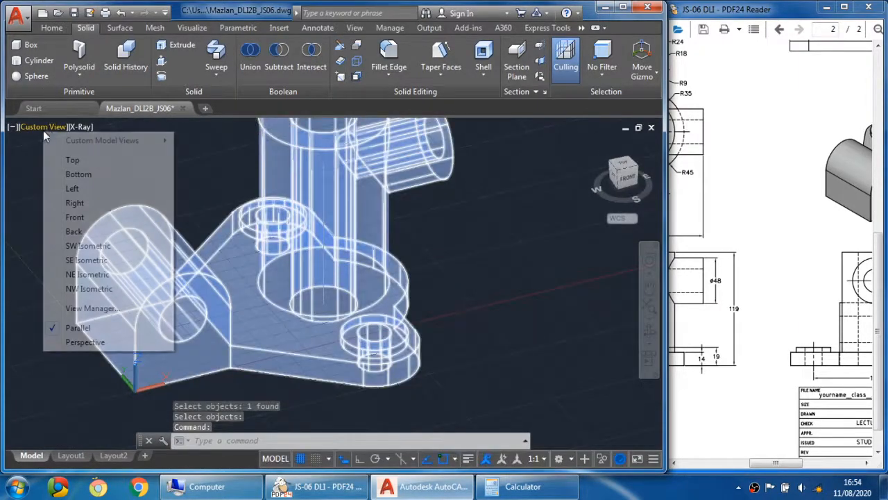
{"action": "left_click", "coordinate": [98, 247]}
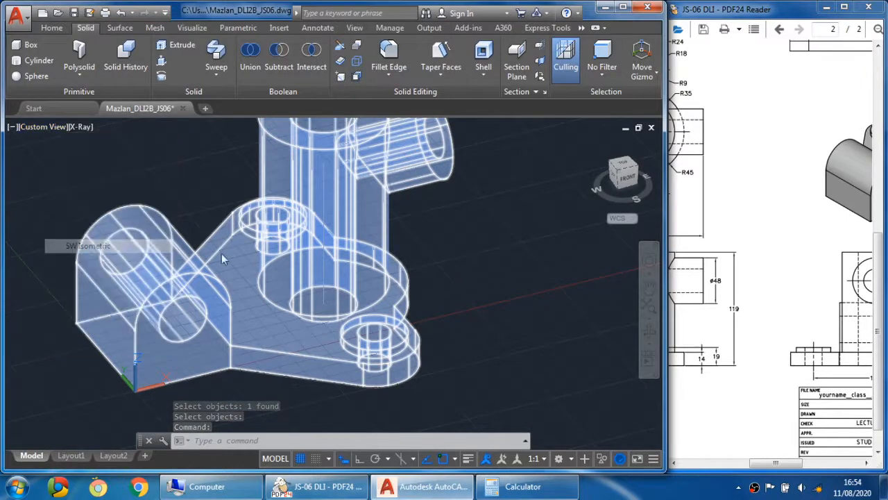
{"action": "middle_click_drag", "start_coordinate": [385, 316], "coordinate": [392, 267]}
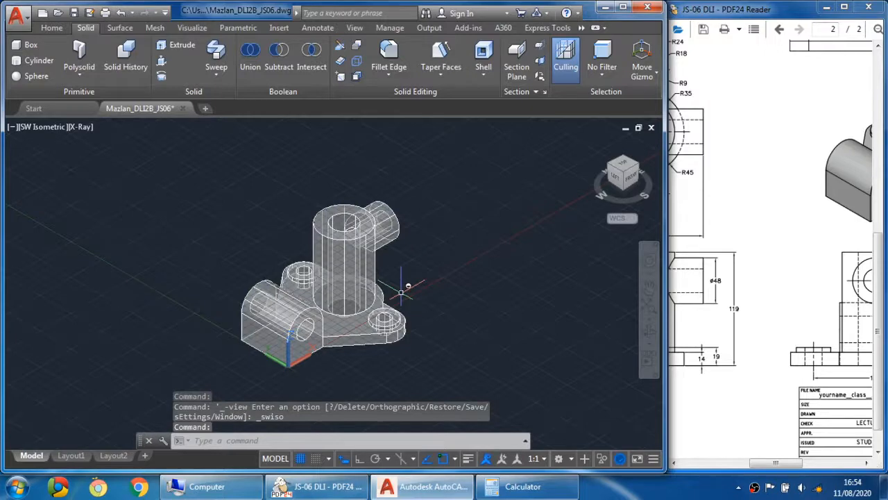
{"action": "middle_click_drag", "start_coordinate": [382, 271], "coordinate": [385, 289], "text": "shift"}
{"action": "scroll", "coordinate": [347, 272], "scroll_direction": "up", "scroll_amount": 4}
{"action": "scroll", "coordinate": [371, 290], "scroll_direction": "down", "scroll_amount": 3}
{"action": "scroll", "coordinate": [383, 274], "scroll_direction": "down", "scroll_amount": 3}
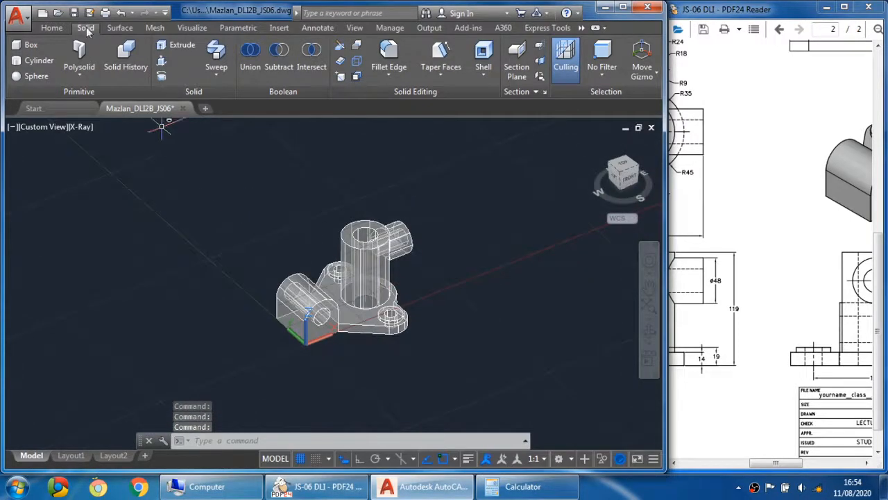
- Erase the leftover object around the model by selecting everything and excluding the bracket solid
{"action": "left_click", "coordinate": [50, 28]}
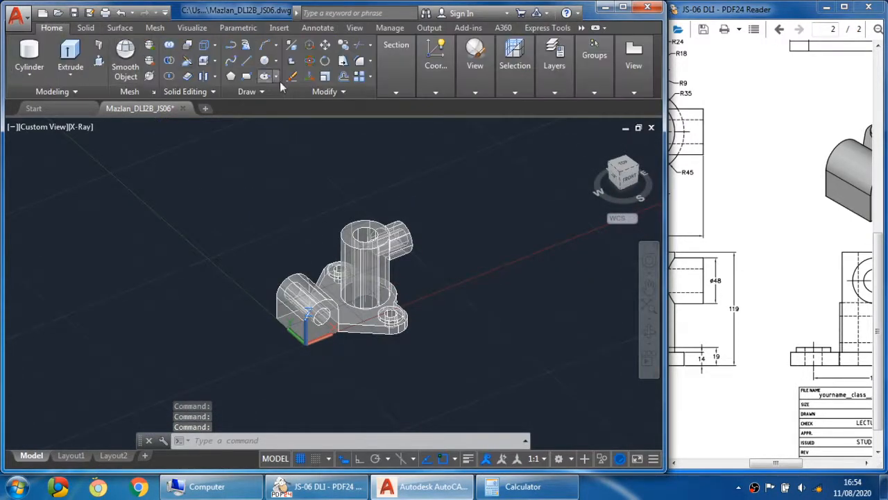
{"action": "left_click", "coordinate": [292, 76]}
{"action": "left_click", "coordinate": [212, 158]}
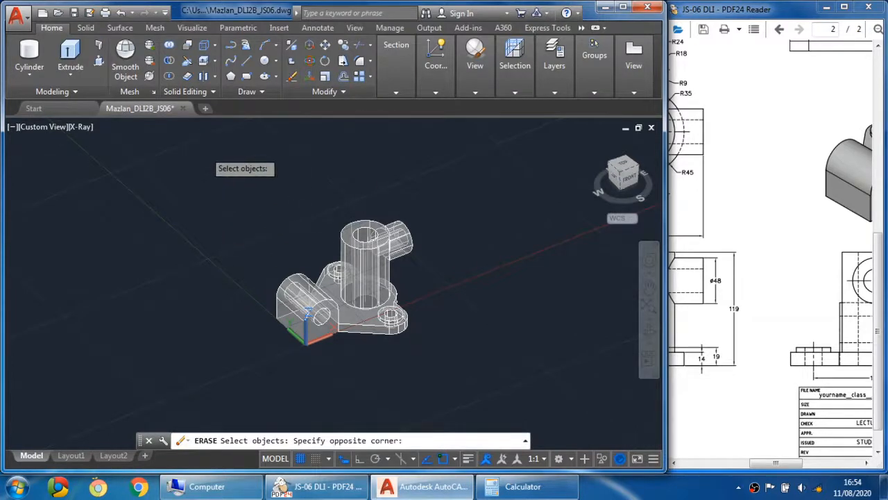
{"action": "left_click", "coordinate": [509, 401]}
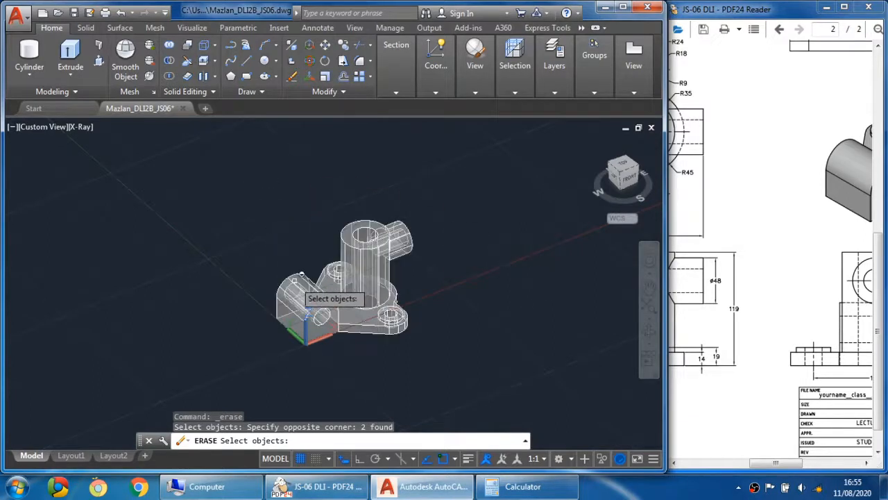
{"action": "left_click", "coordinate": [316, 295], "text": "shift"}
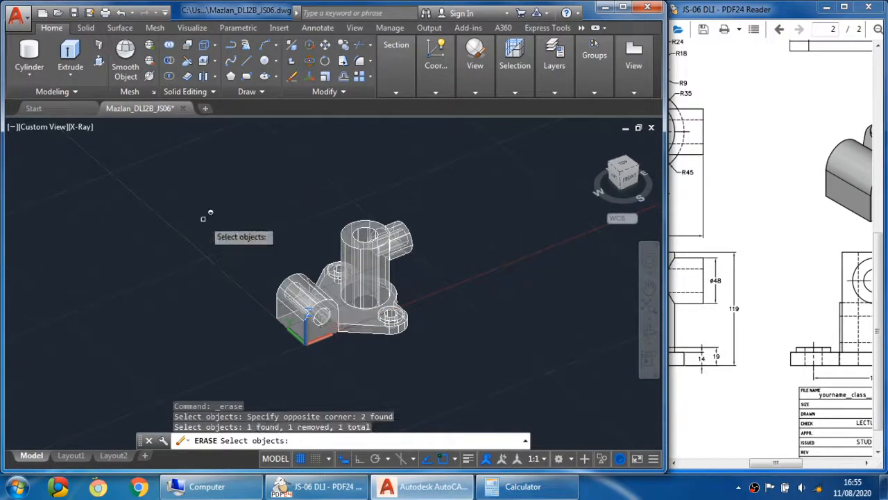
{"action": "key", "text": "Return"}
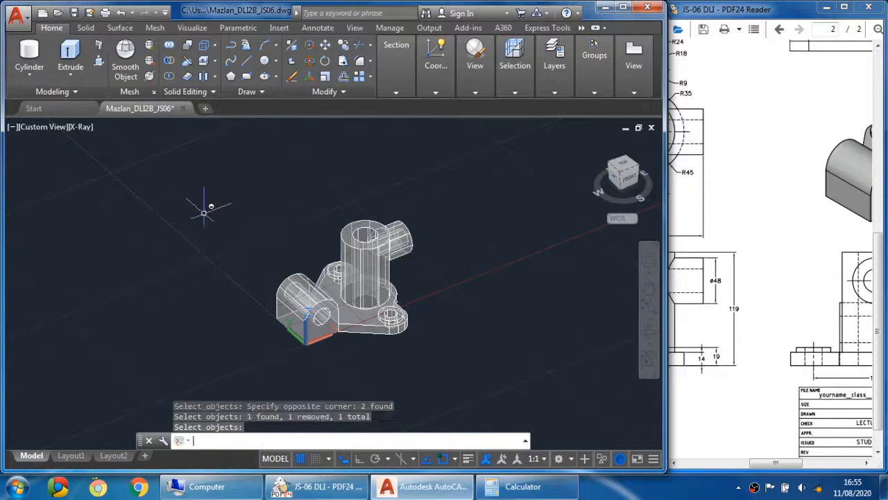
- Return the model to the SW Isometric view and check that the bracket selects as one solid
{"action": "middle_click_drag", "start_coordinate": [326, 239], "coordinate": [340, 260], "text": "shift"}
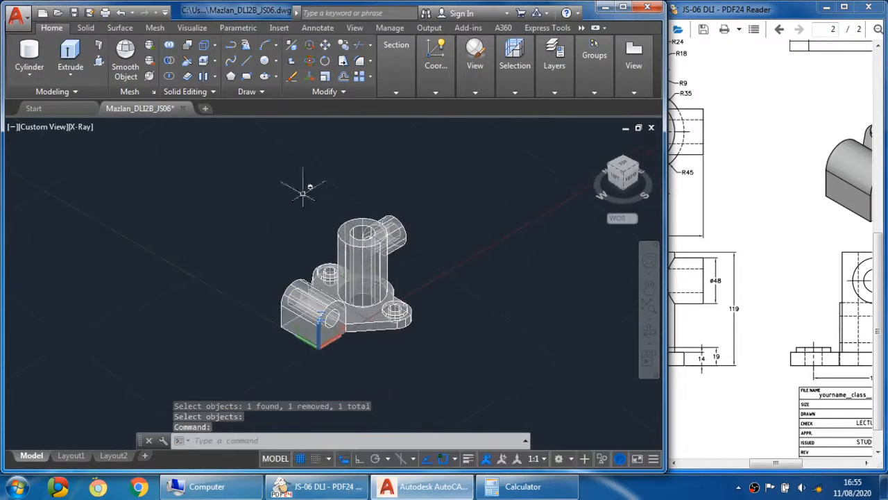
{"action": "left_click", "coordinate": [58, 128]}
{"action": "left_click", "coordinate": [107, 247]}
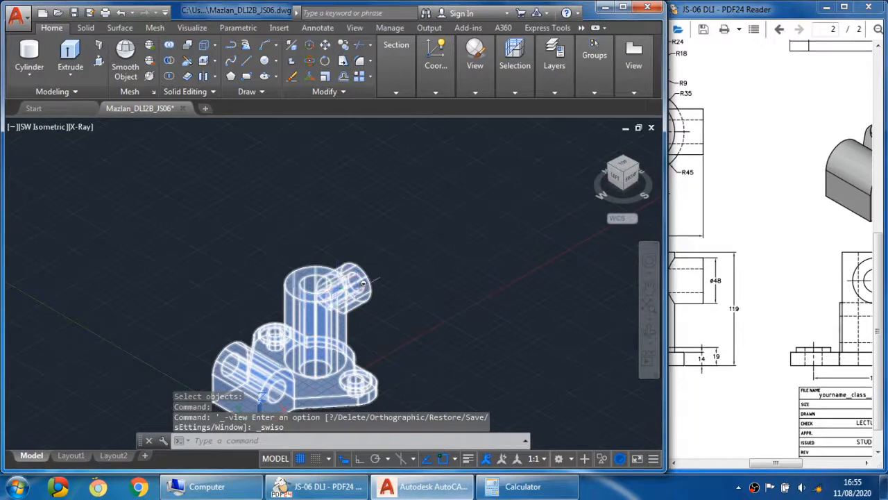
{"action": "middle_click_drag", "start_coordinate": [362, 292], "coordinate": [409, 206]}
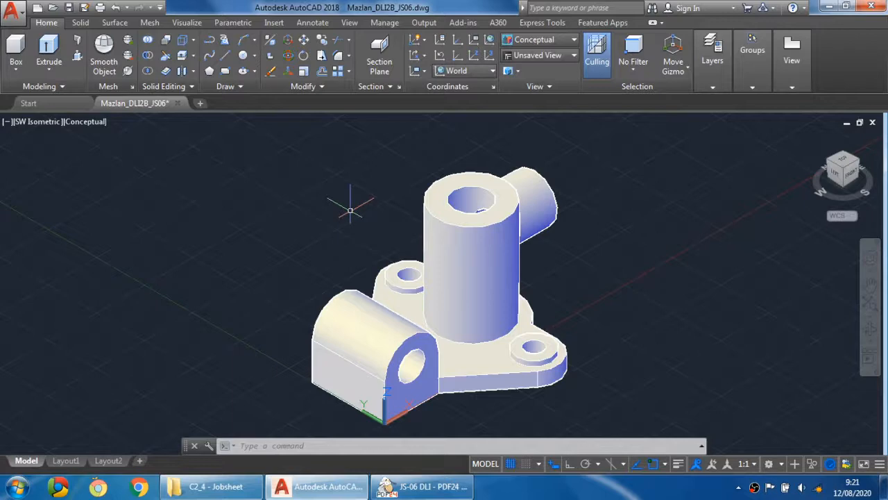
{"action": "left_click", "coordinate": [497, 272]}
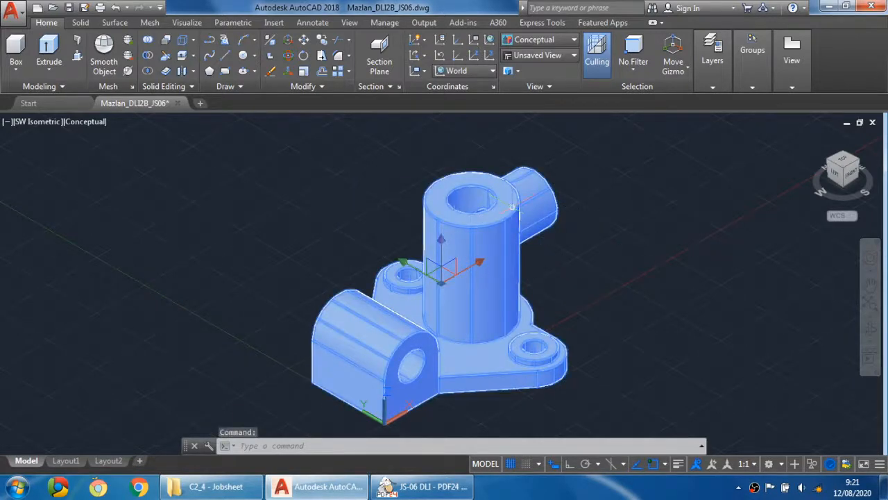
{"action": "key", "text": "Escape"}
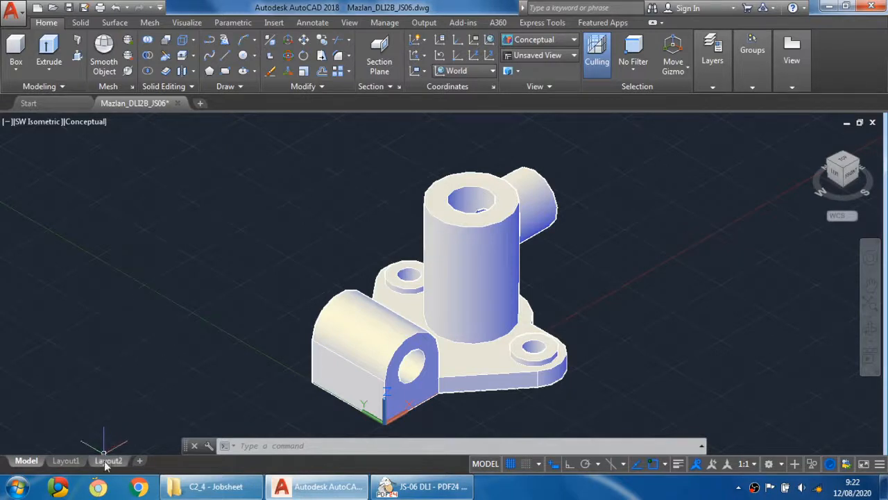
- Insert the ISO A3 Title Block layout from the Manufacturing Metric.dwt template in the SheetSets folder
{"action": "mouse_move", "coordinate": [106, 462]}
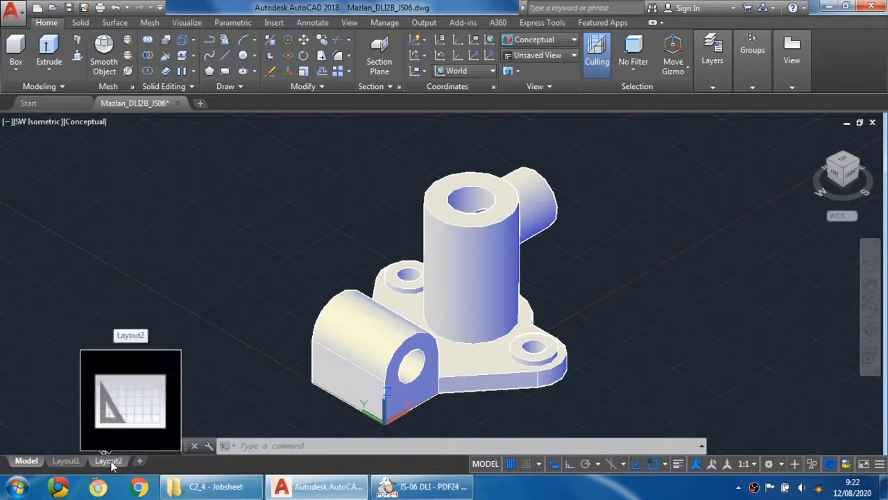
{"action": "right_click", "coordinate": [111, 464]}
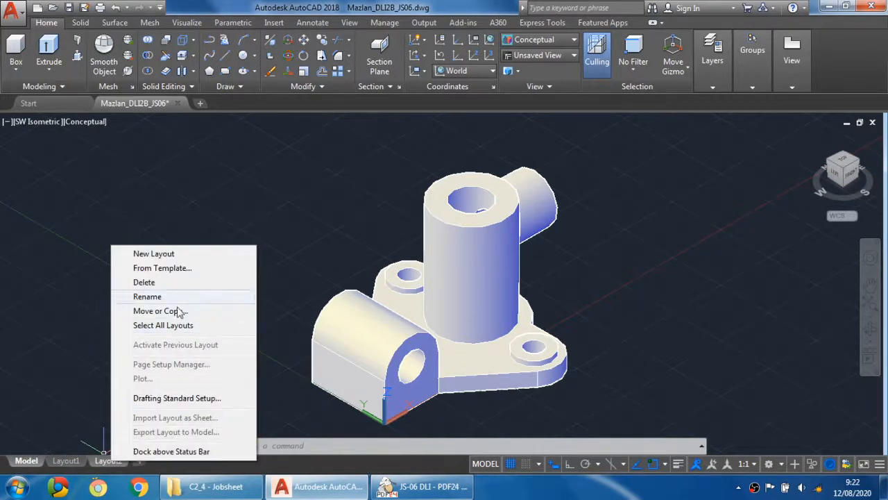
{"action": "left_click", "coordinate": [179, 269]}
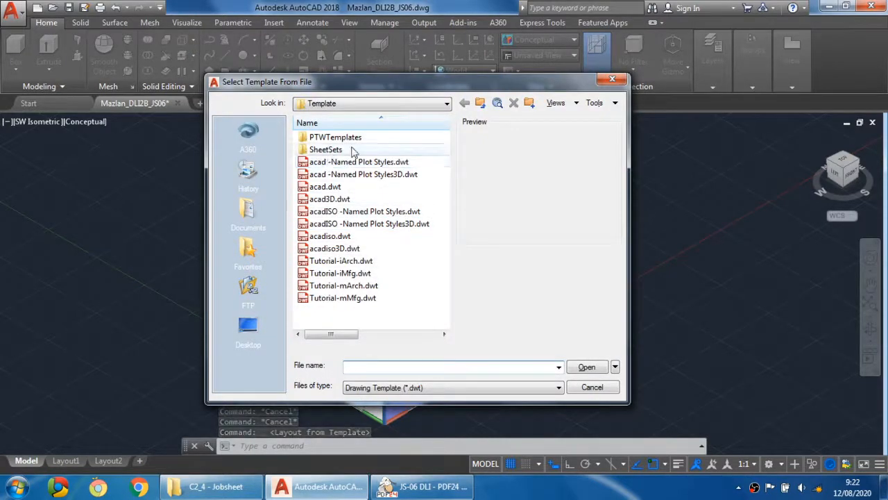
{"action": "left_click", "coordinate": [338, 150]}
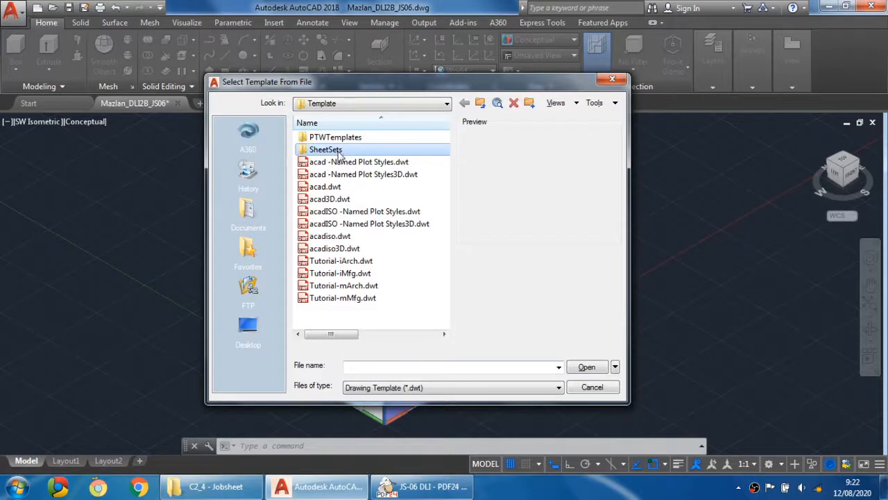
{"action": "double_click", "coordinate": [340, 153]}
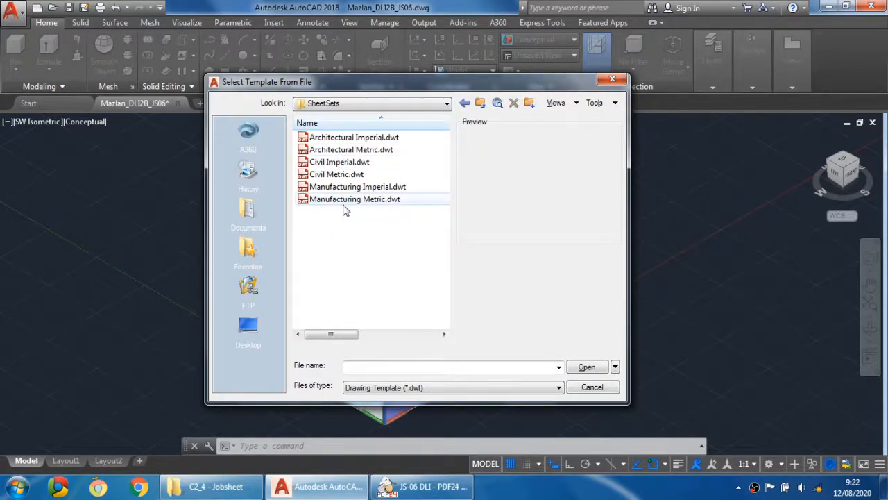
{"action": "left_click", "coordinate": [346, 201]}
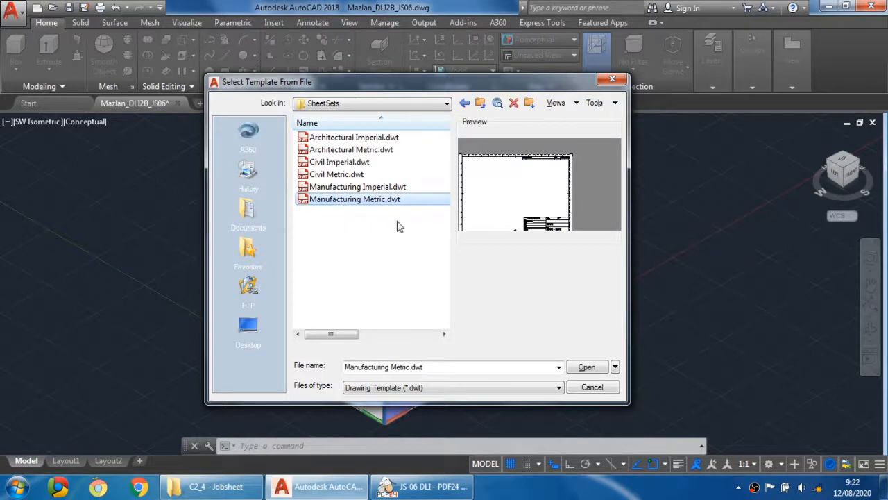
{"action": "left_click", "coordinate": [587, 368]}
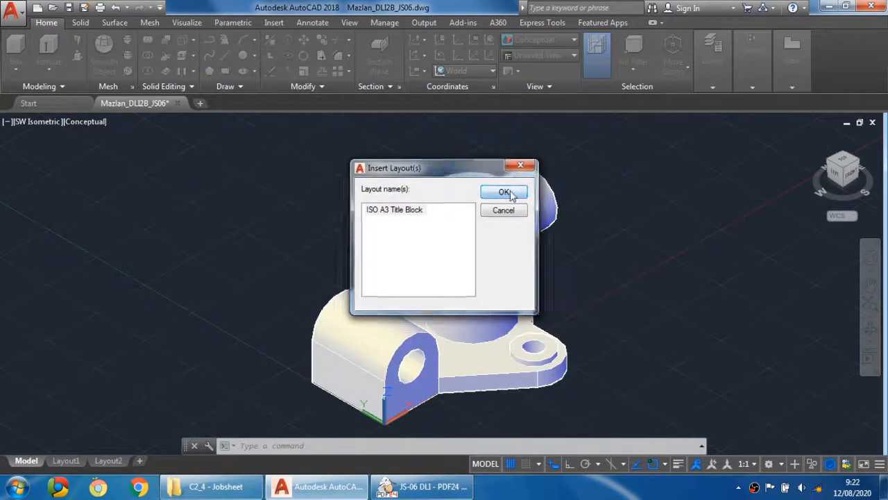
{"action": "left_click", "coordinate": [505, 192]}
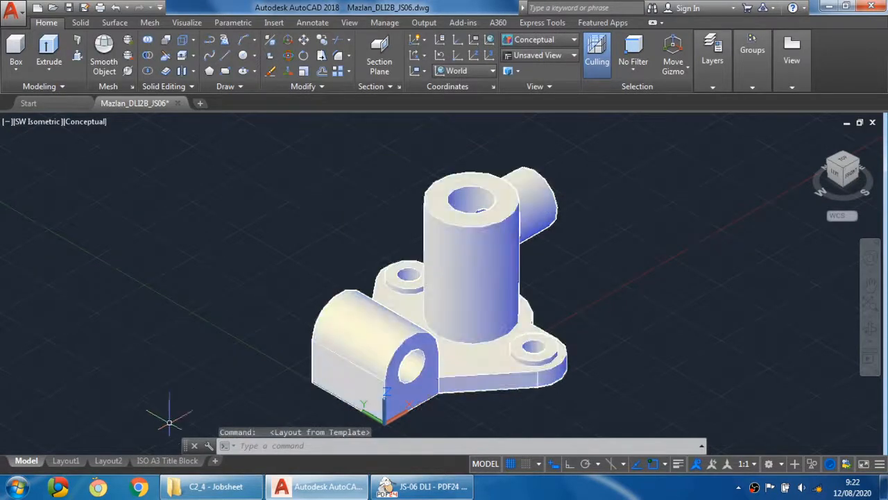
- On the ISO A3 Title Block layout, use VIEWBASE with Model space as source to place a 1:2 Front base view of the bracket
{"action": "left_click", "coordinate": [173, 463]}
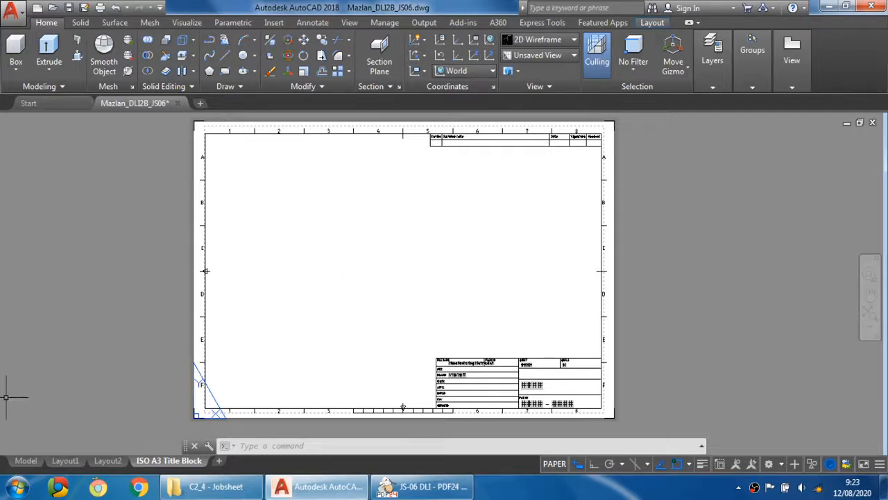
{"action": "type", "text": "vi"}
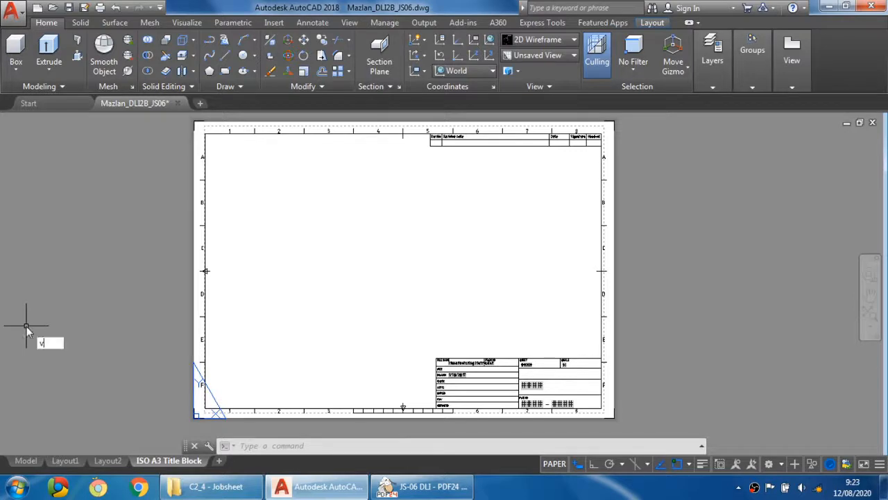
{"action": "type", "text": "ew"}
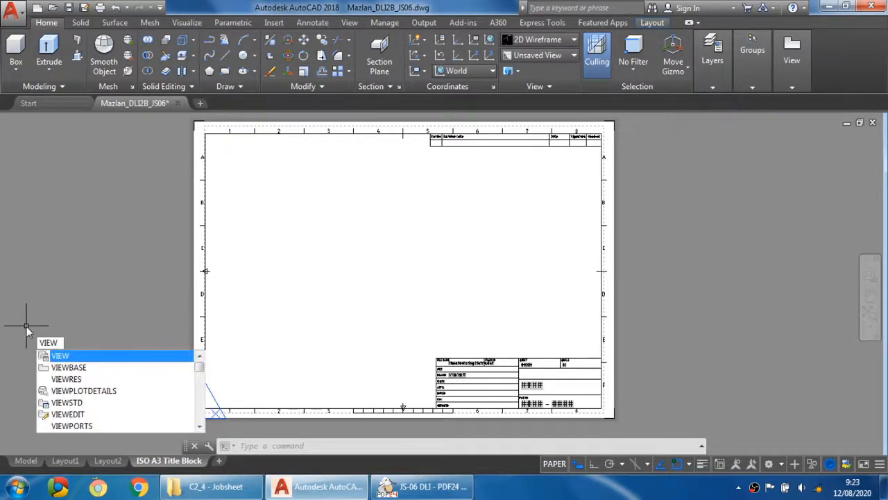
{"action": "type", "text": "base"}
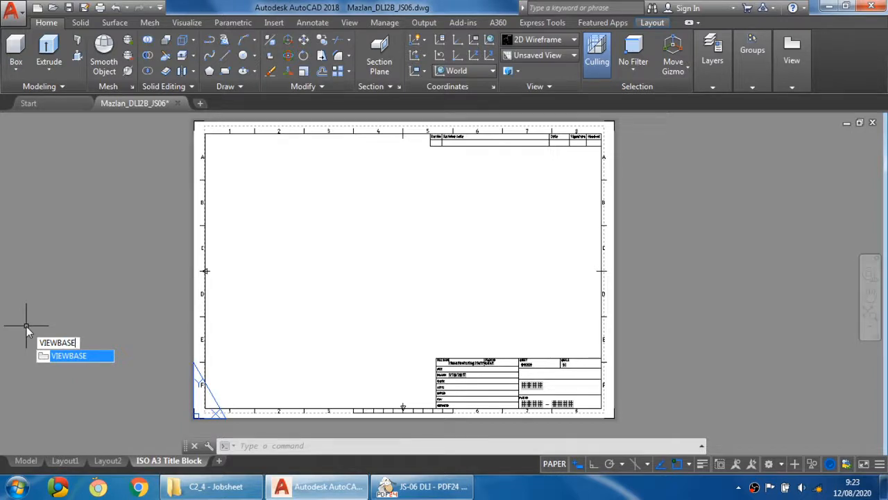
{"action": "key", "text": "Return"}
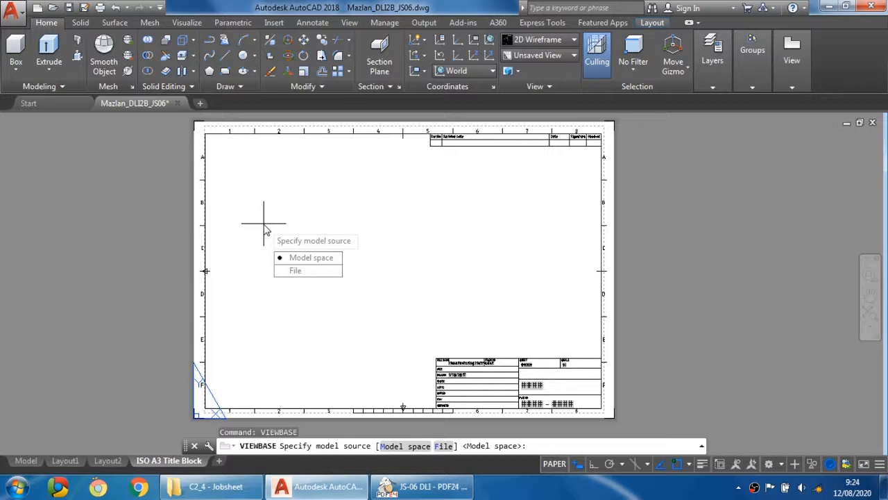
{"action": "left_click", "coordinate": [329, 266]}
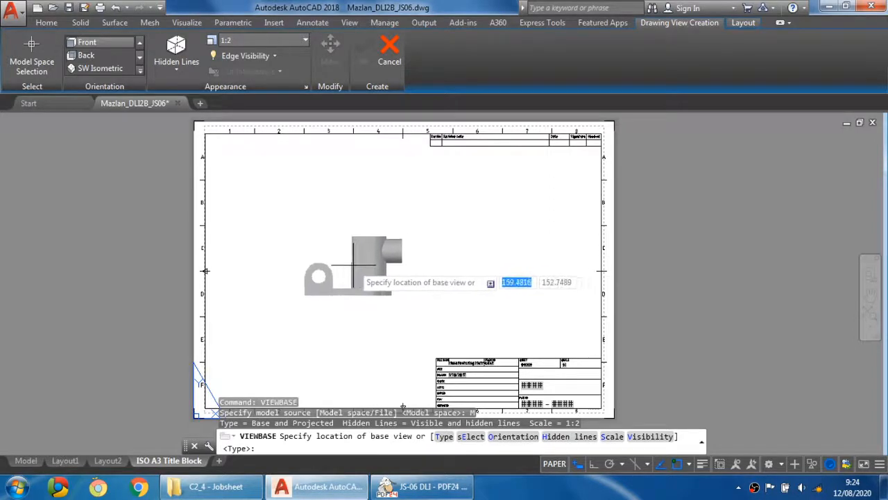
{"action": "left_click", "coordinate": [331, 293]}
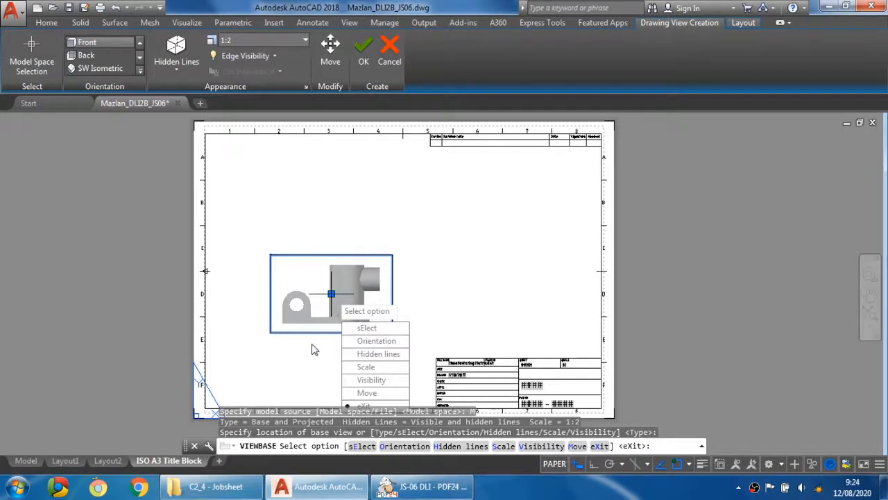
{"action": "left_click", "coordinate": [368, 407]}
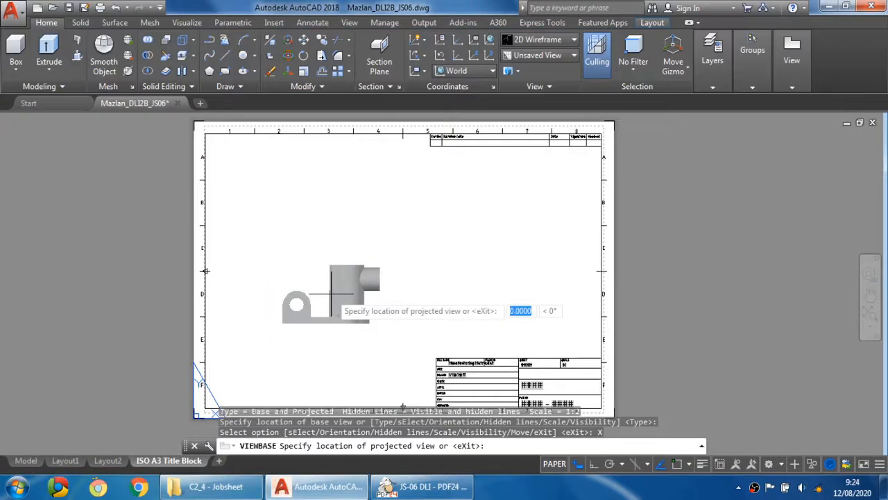
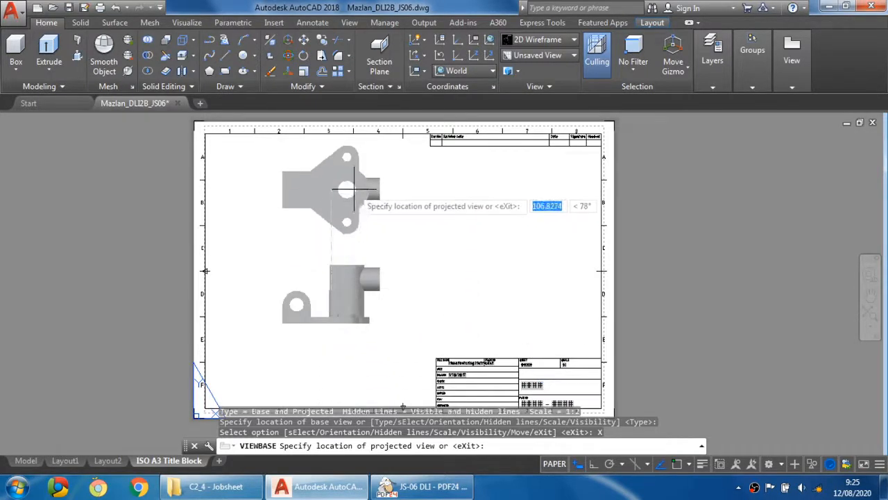
- Place projected views of the bracket directly below and directly to the left of the front view
{"action": "middle_click_drag", "start_coordinate": [347, 383], "coordinate": [347, 284]}
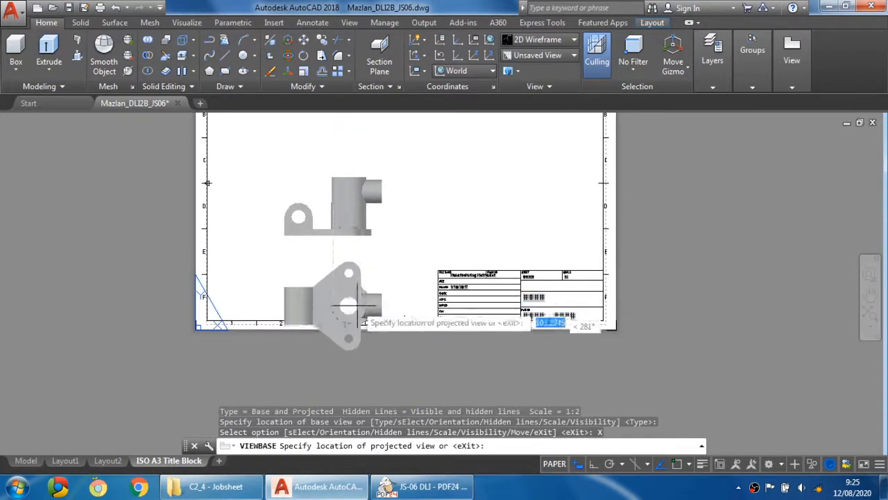
{"action": "left_click", "coordinate": [354, 308]}
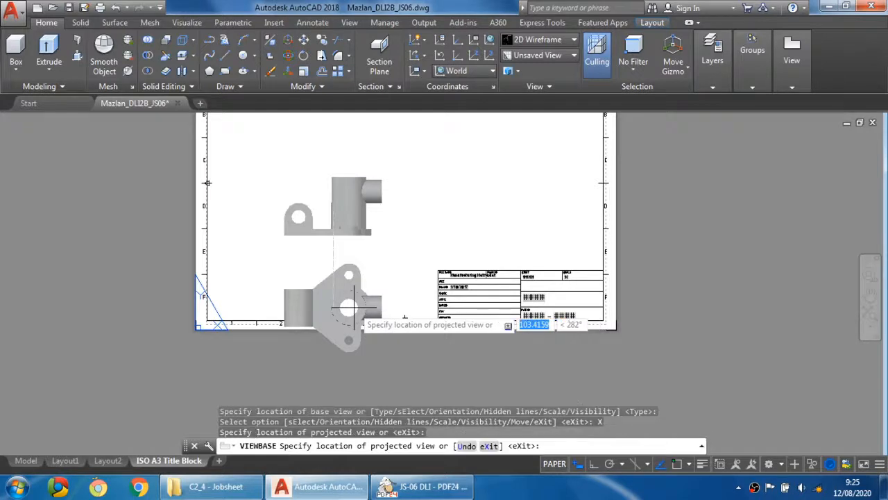
{"action": "middle_click_drag", "start_coordinate": [421, 250], "coordinate": [425, 313]}
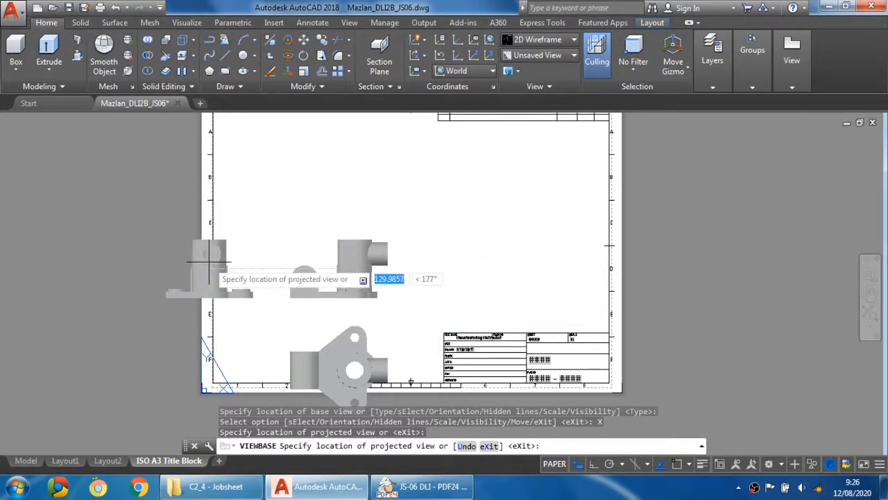
{"action": "left_click", "coordinate": [209, 264]}
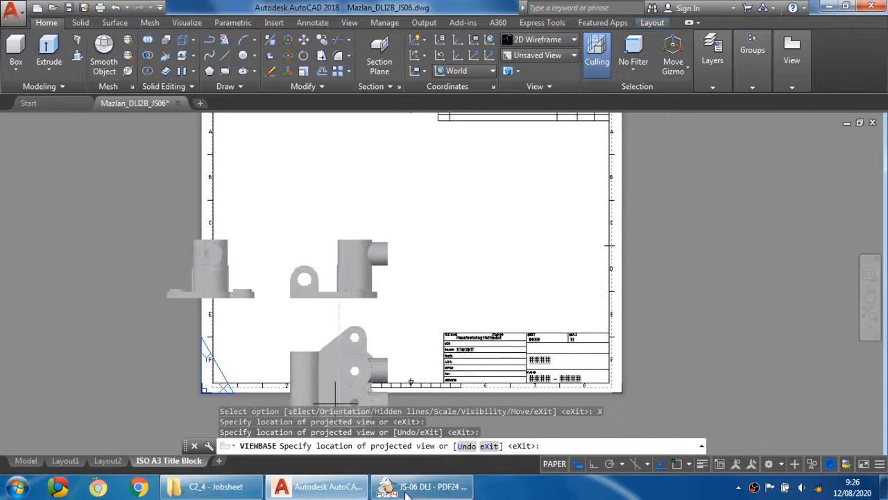
- Consult the view arrangement in the JS-06 PDF, place an isometric projected view over the title block in AutoCAD, and finish VIEWBASE
{"action": "left_click", "coordinate": [422, 486]}
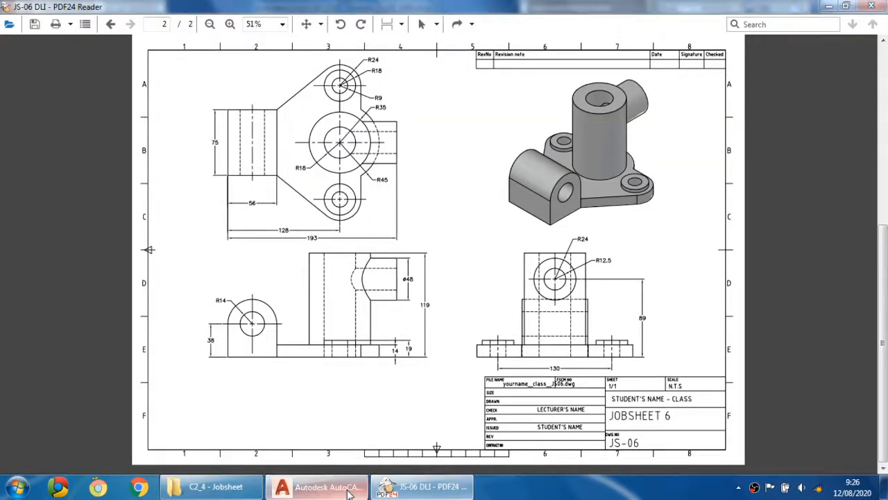
{"action": "left_click", "coordinate": [322, 485]}
{"action": "left_click", "coordinate": [313, 333]}
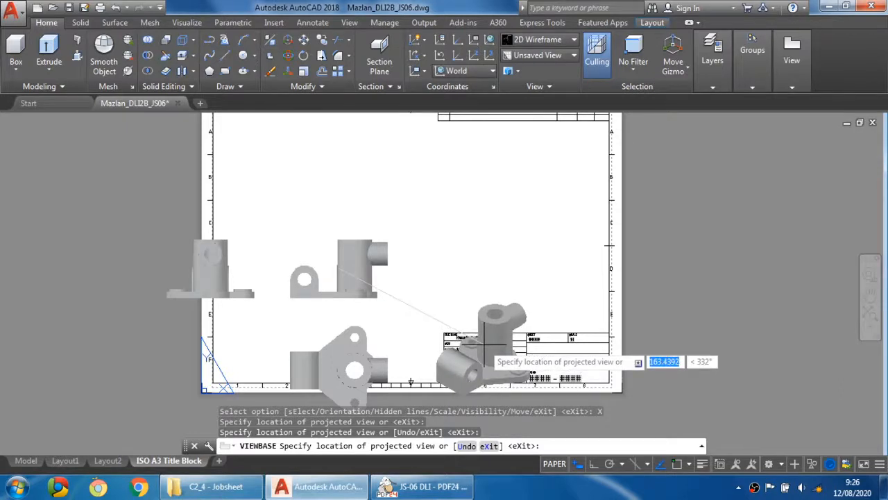
{"action": "left_click", "coordinate": [484, 343]}
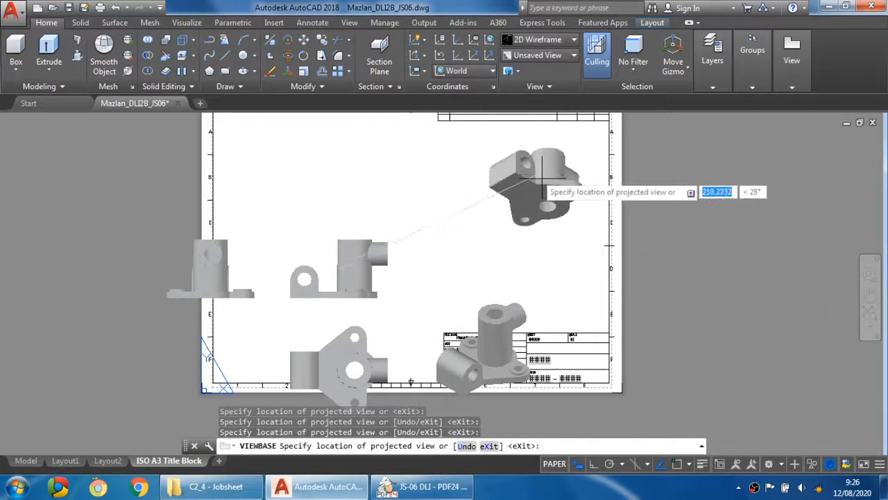
{"action": "left_click", "coordinate": [606, 169]}
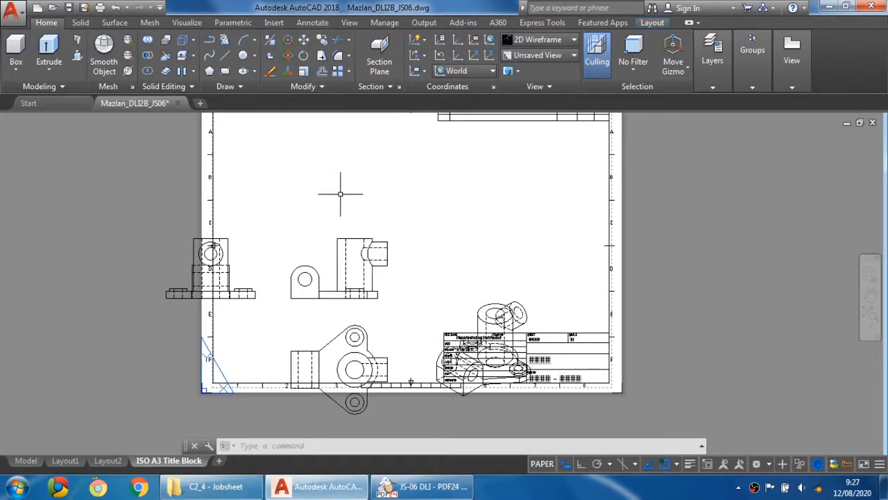
- Move the side view to the right of the front view, keeping it horizontally aligned
{"action": "middle_click_drag", "start_coordinate": [326, 209], "coordinate": [323, 215]}
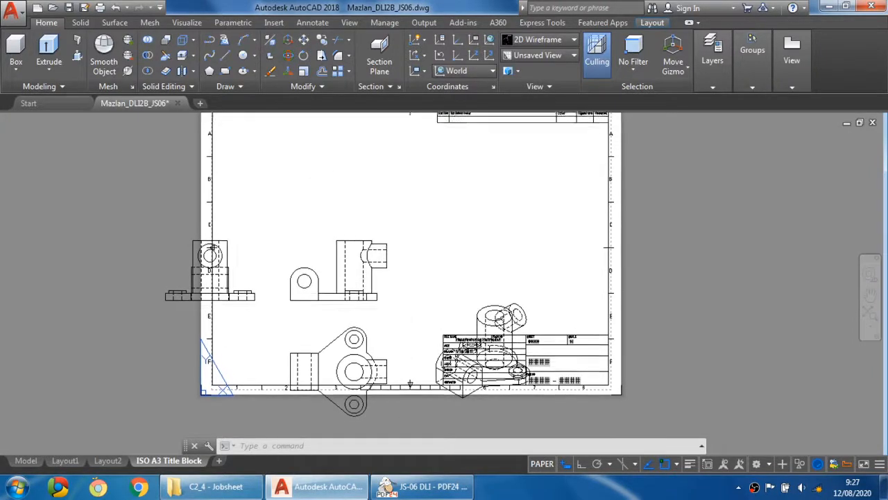
{"action": "left_click", "coordinate": [231, 279]}
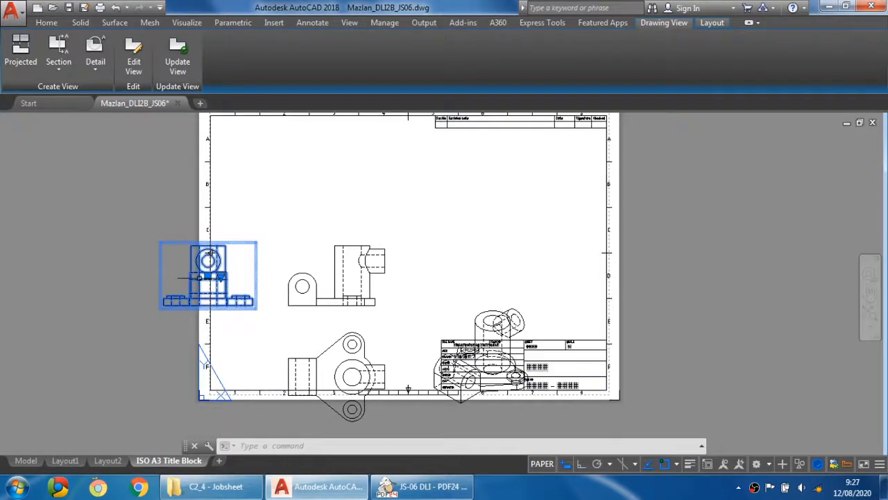
{"action": "left_click", "coordinate": [208, 275]}
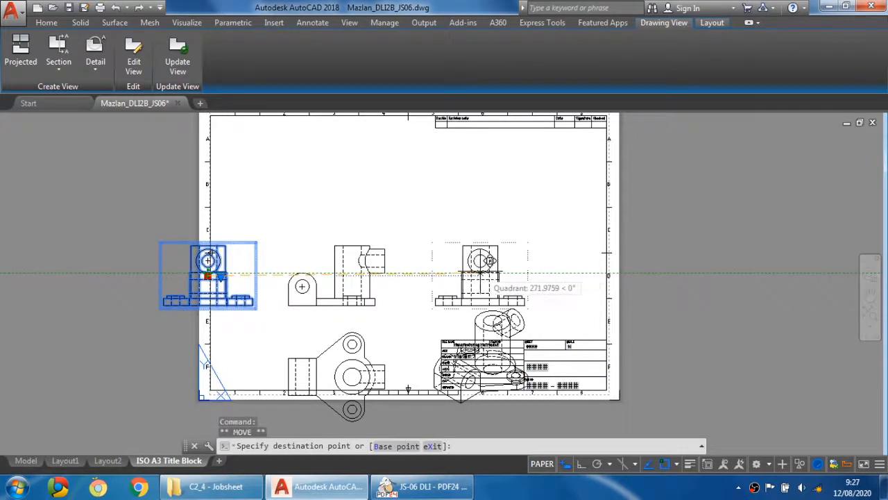
{"action": "left_click", "coordinate": [505, 258]}
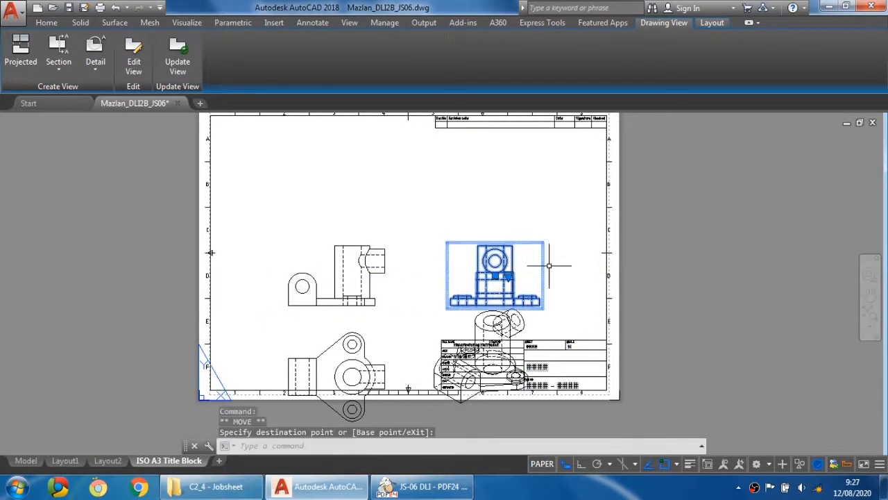
- Move the plan view from below the front view to directly above it
{"action": "left_click", "coordinate": [361, 356]}
{"action": "left_click", "coordinate": [336, 377]}
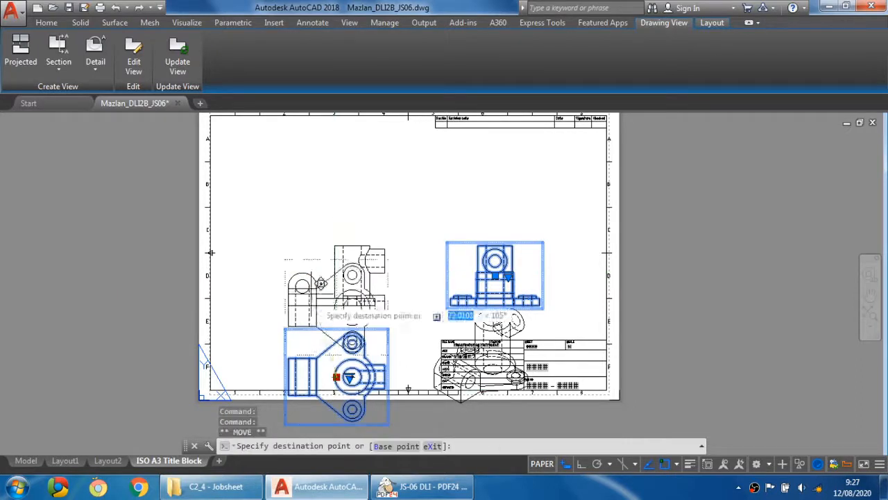
{"action": "left_click", "coordinate": [336, 179]}
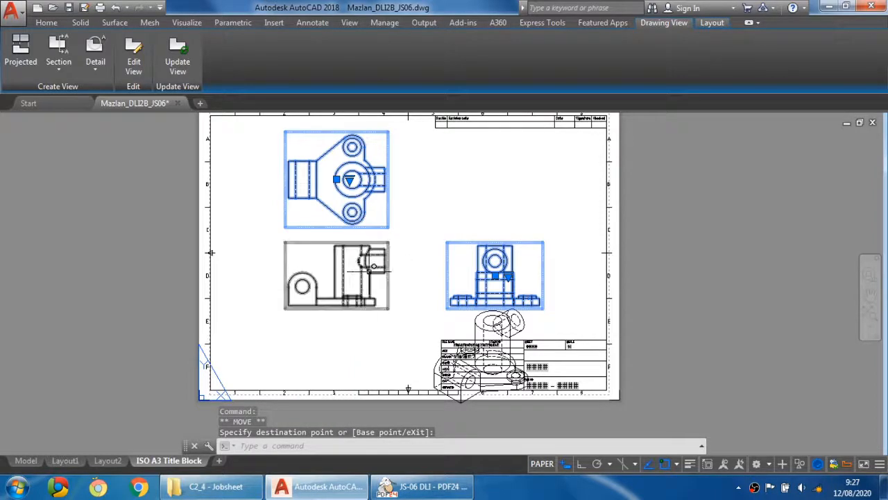
{"action": "left_click", "coordinate": [368, 264]}
{"action": "left_click", "coordinate": [336, 276]}
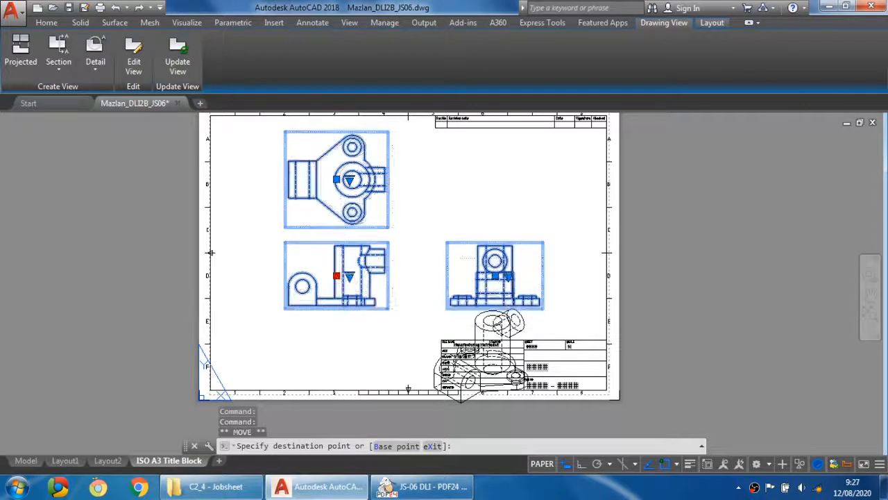
{"action": "key", "text": "Escape"}
{"action": "key", "text": "Escape"}
- Turn object snap off and move the front view slightly down and left, bringing its aligned plan and side views along
{"action": "left_click", "coordinate": [342, 278]}
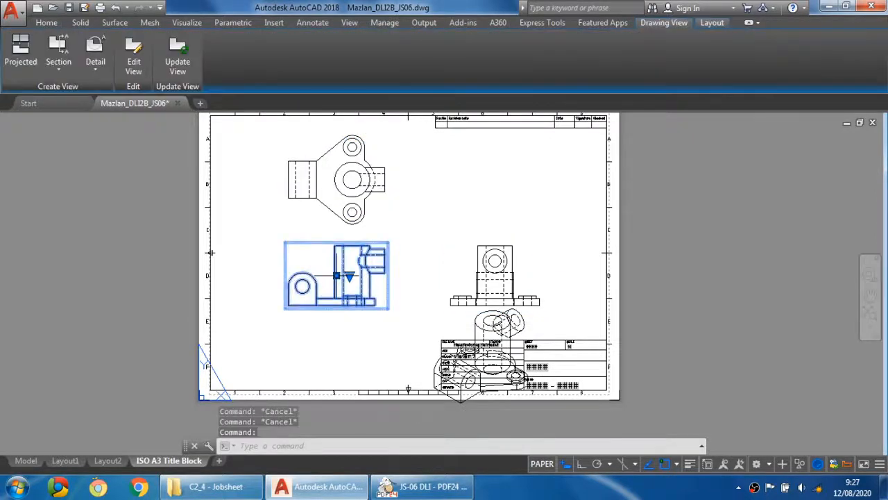
{"action": "left_click", "coordinate": [336, 276]}
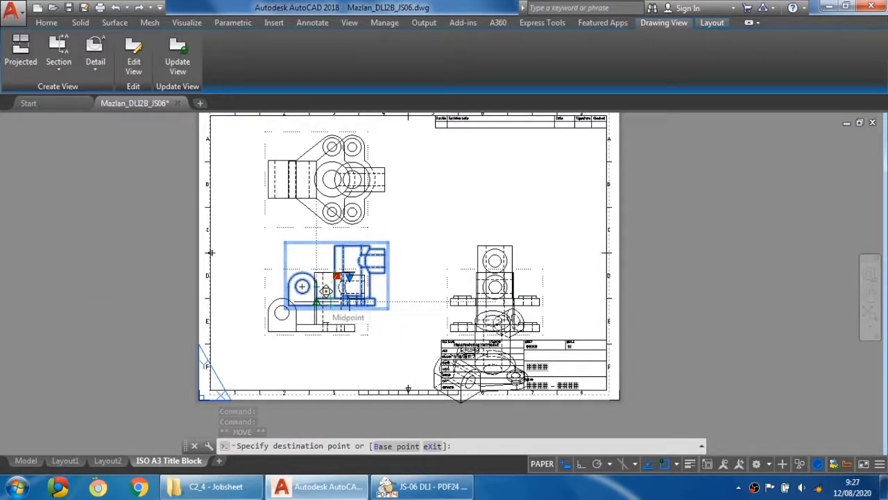
{"action": "key", "text": "F3"}
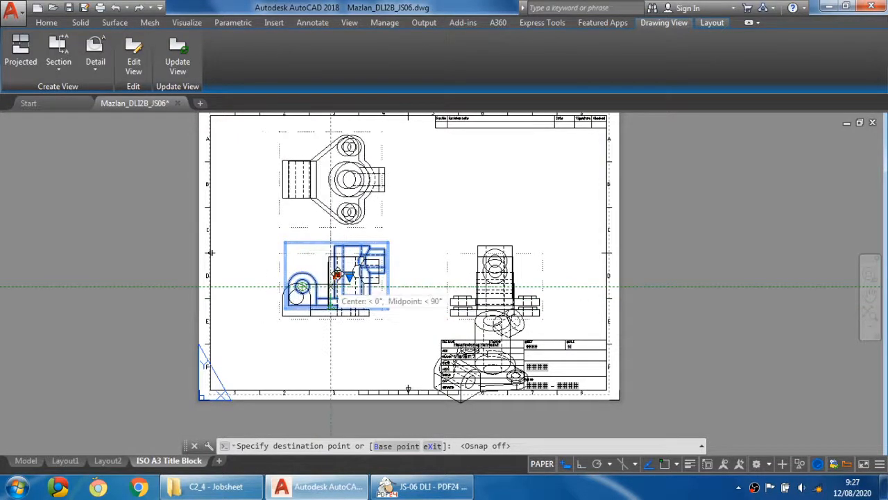
{"action": "key", "text": "F3"}
{"action": "key", "text": "F3"}
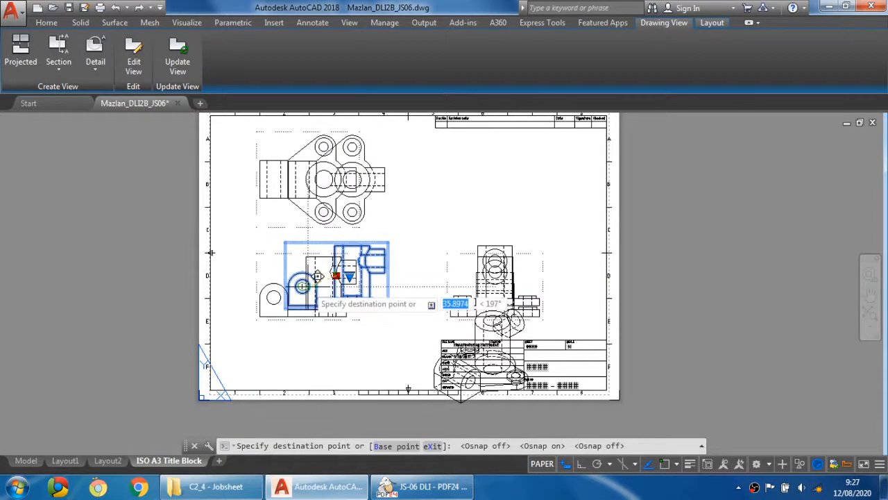
{"action": "left_click", "coordinate": [302, 285]}
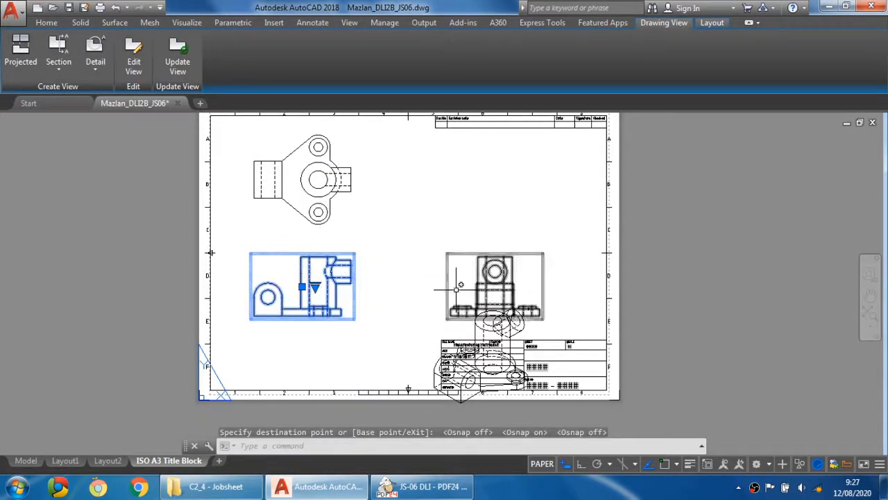
{"action": "left_click", "coordinate": [302, 285]}
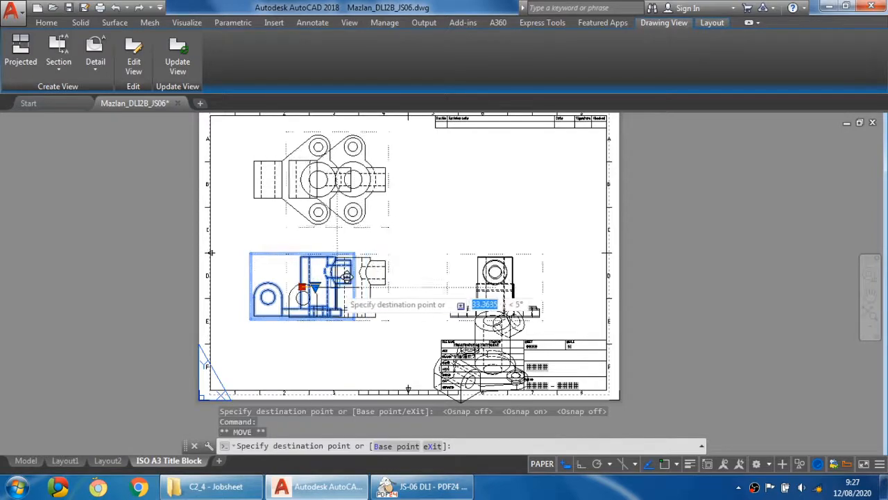
{"action": "left_click", "coordinate": [321, 288]}
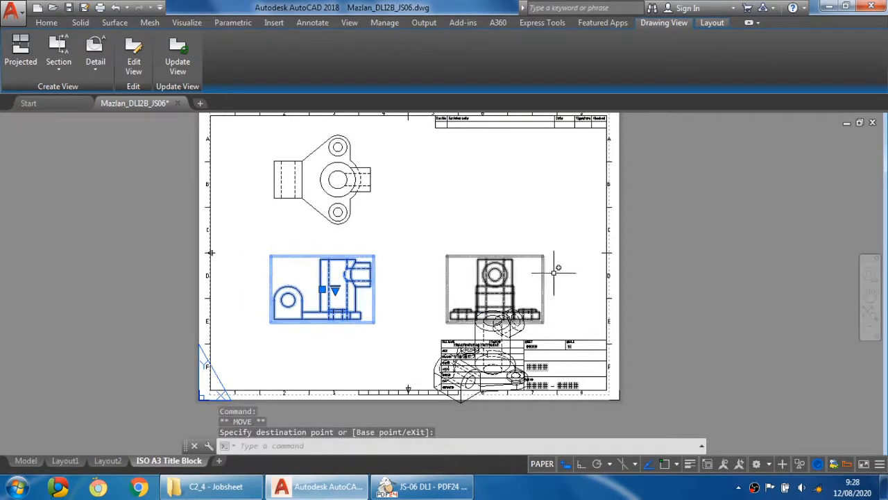
{"action": "key", "text": "Escape"}
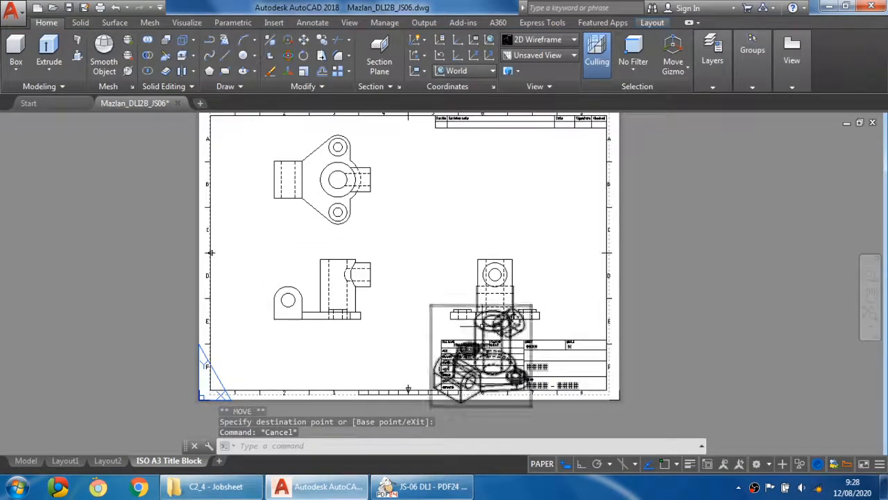
- Move the isometric view off the title block into the empty area above the side view
{"action": "left_click", "coordinate": [486, 350]}
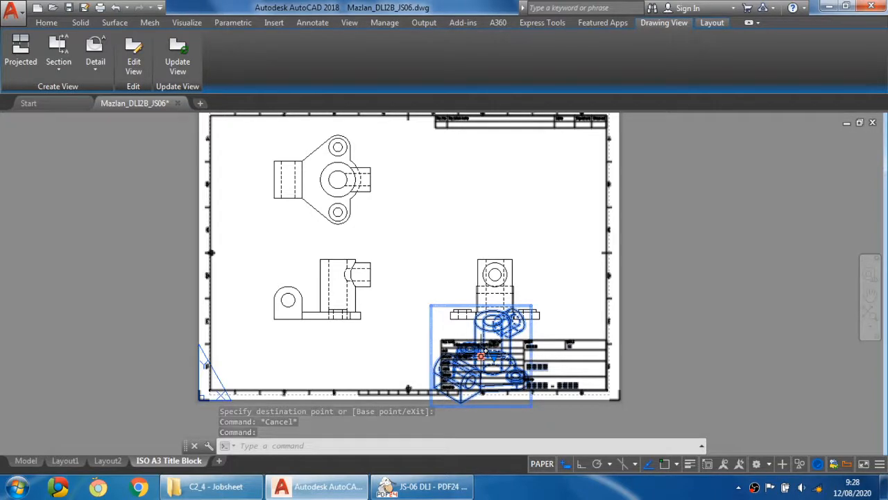
{"action": "left_click", "coordinate": [481, 356]}
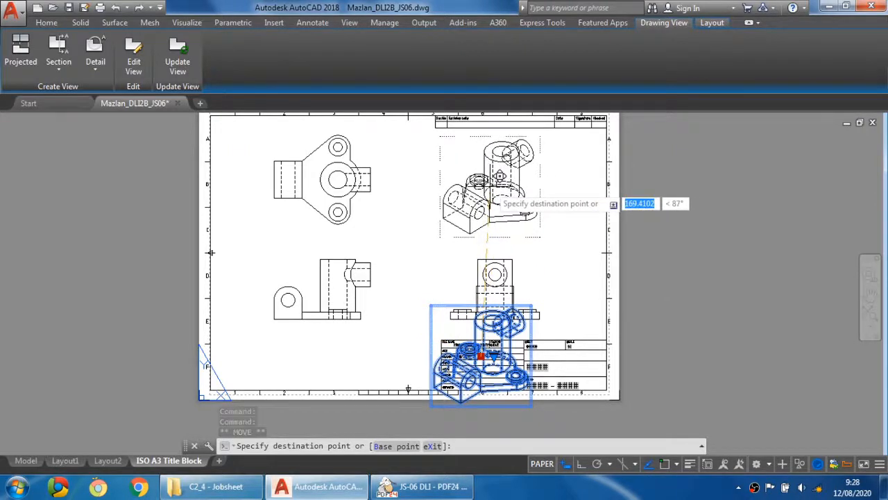
{"action": "left_click", "coordinate": [491, 194]}
{"action": "key", "text": "Escape"}
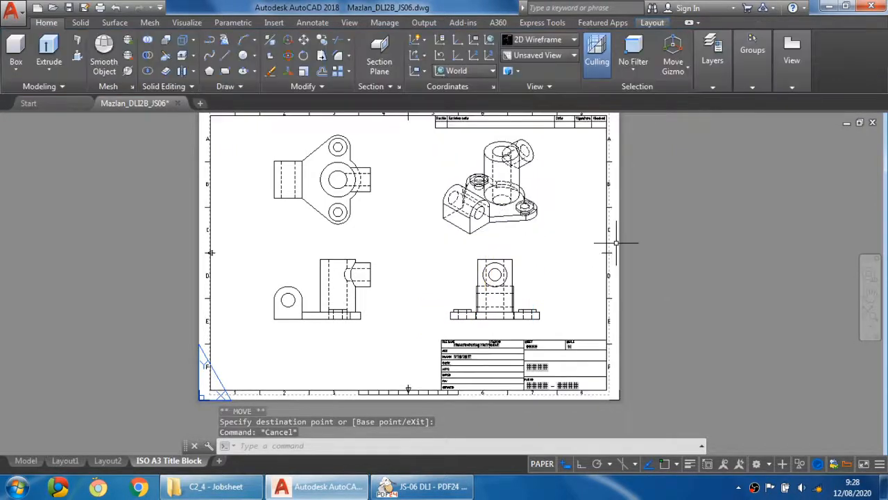
- Check the JS-06 PDF drawing for how the isometric view is displayed, and return to the AutoCAD layout
{"action": "middle_click_drag", "start_coordinate": [577, 257], "coordinate": [570, 274]}
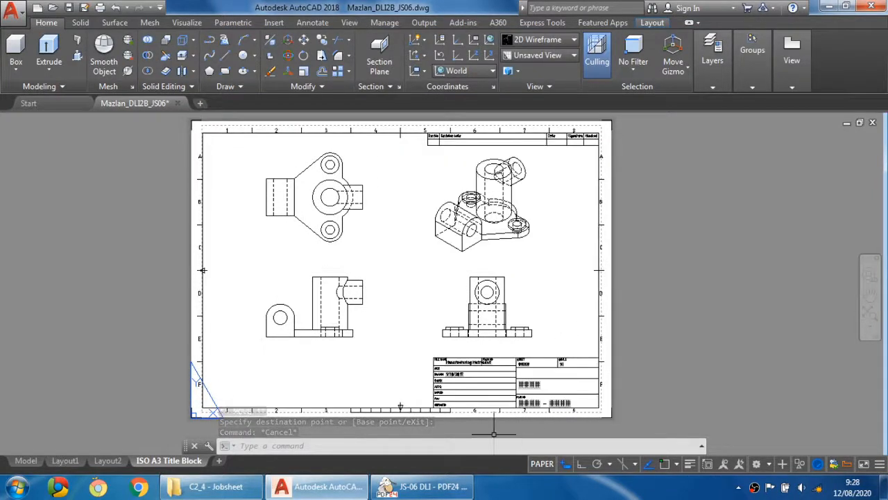
{"action": "left_click", "coordinate": [420, 486]}
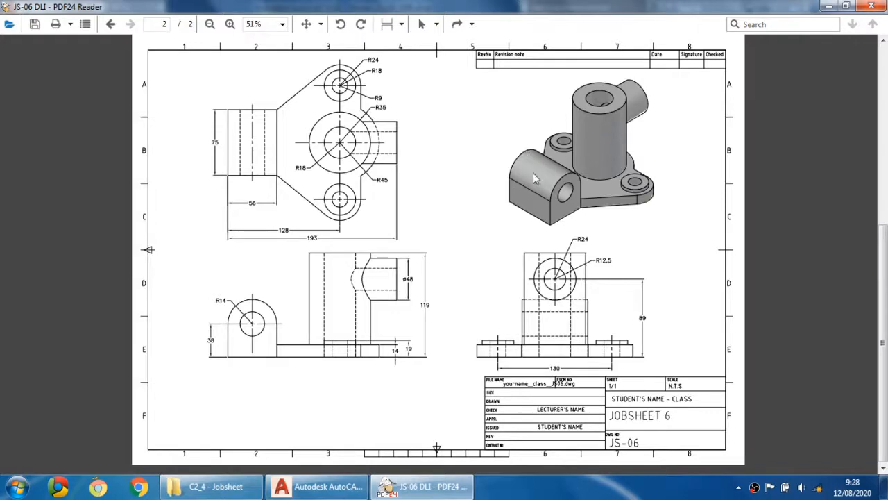
{"action": "left_click", "coordinate": [343, 486]}
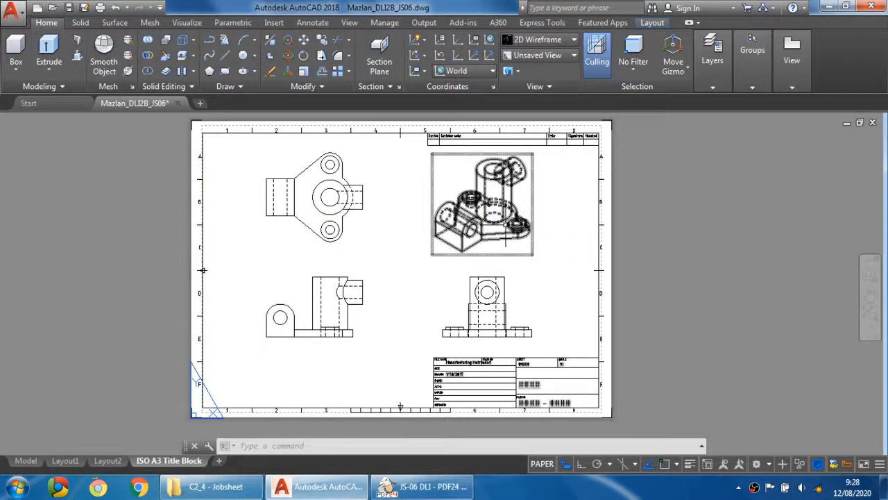
- Edit the isometric view's line style, trying Visible lines first and settling on Shaded with visible lines
{"action": "left_click", "coordinate": [501, 230]}
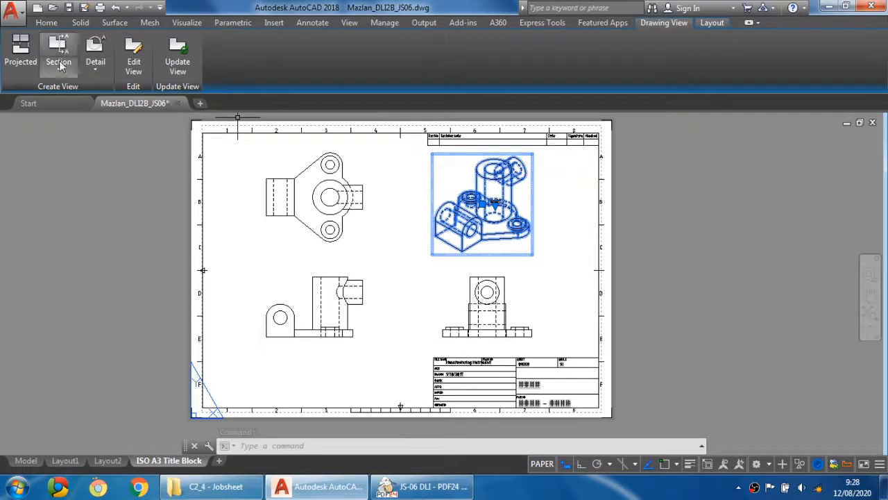
{"action": "left_click", "coordinate": [135, 63]}
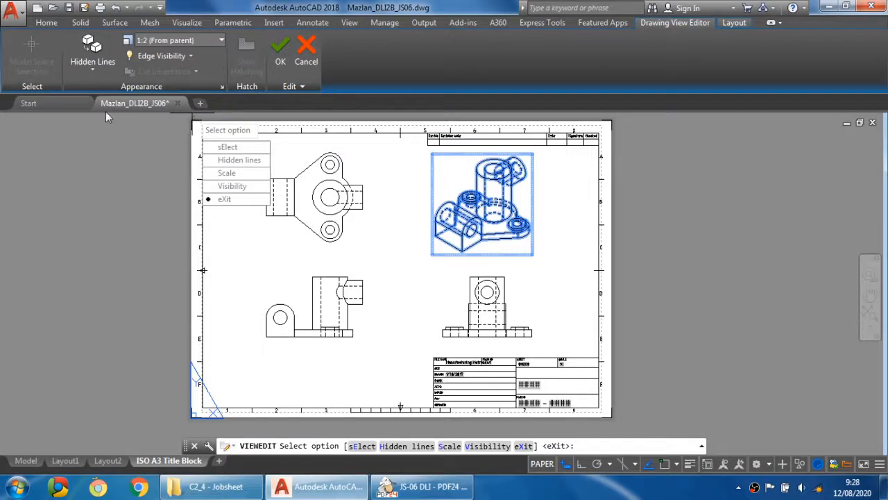
{"action": "left_click", "coordinate": [93, 68]}
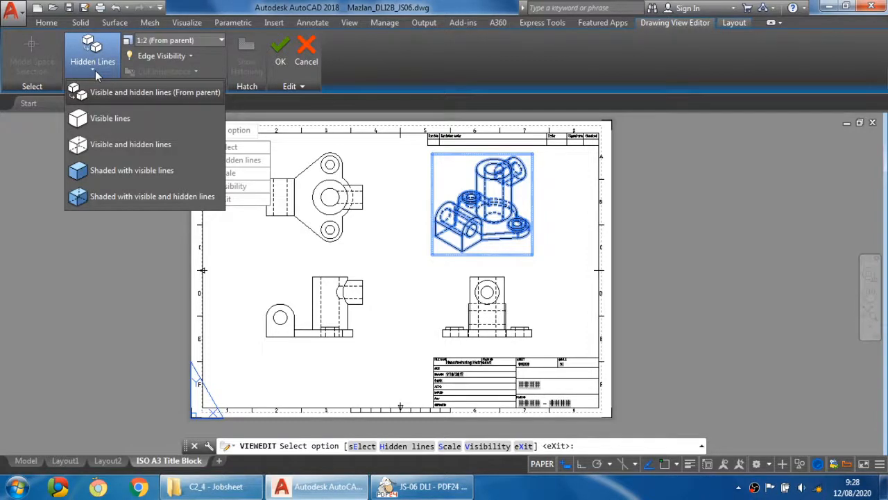
{"action": "left_click", "coordinate": [107, 118]}
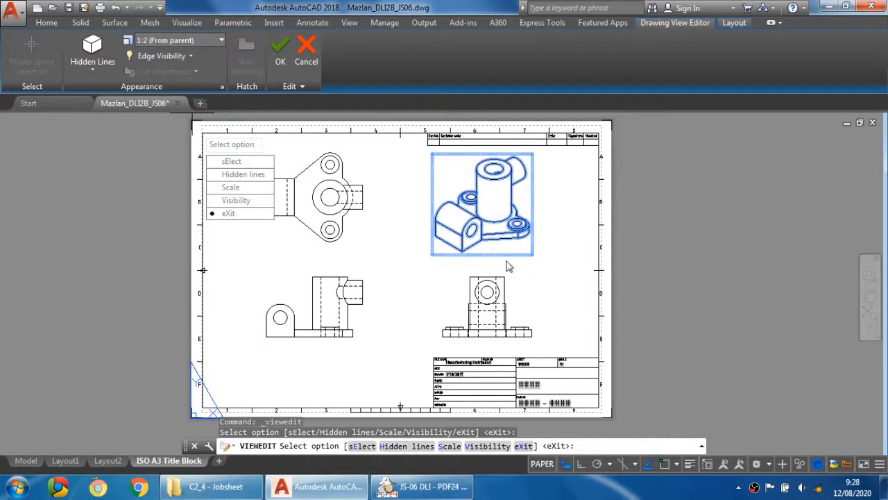
{"action": "left_click", "coordinate": [80, 75]}
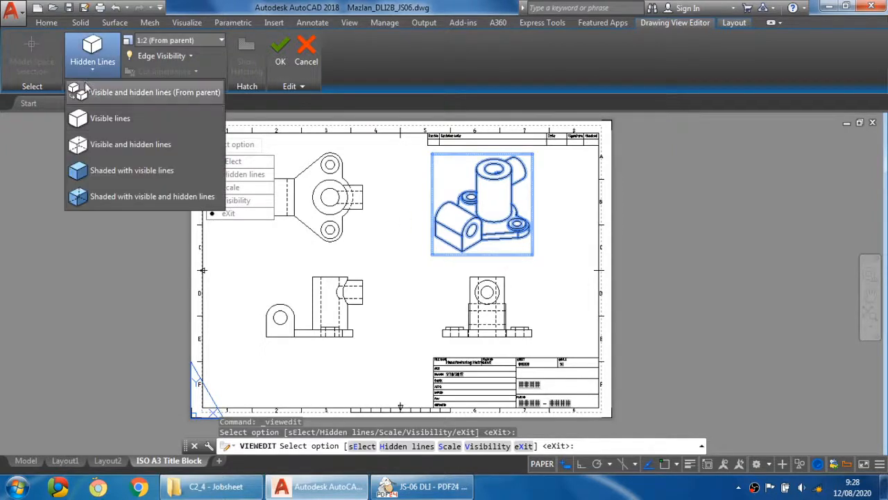
{"action": "left_click", "coordinate": [123, 172]}
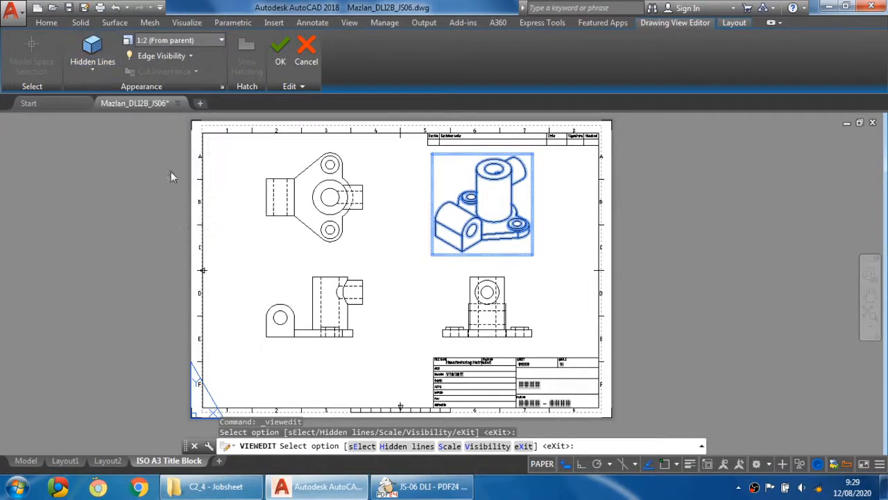
{"action": "left_click", "coordinate": [442, 281]}
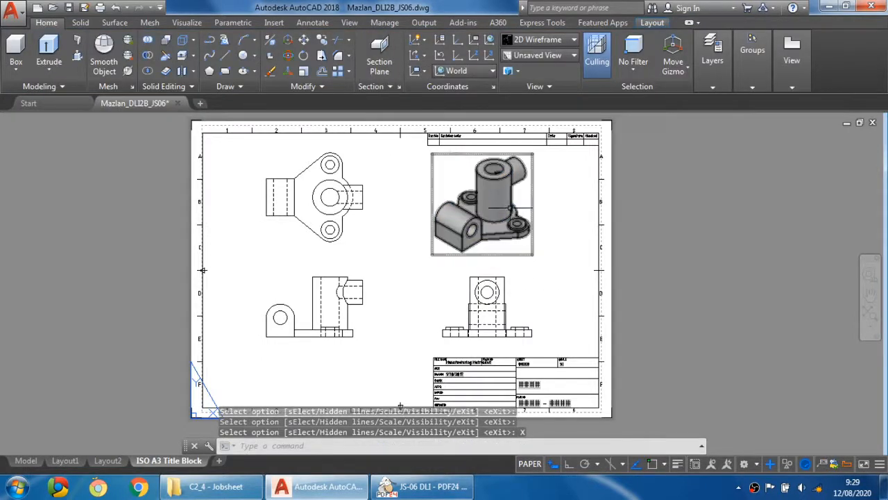
- Edit the isometric view again and try the Shaded with visible and hidden lines style
{"action": "left_click", "coordinate": [441, 156]}
{"action": "left_click", "coordinate": [59, 73]}
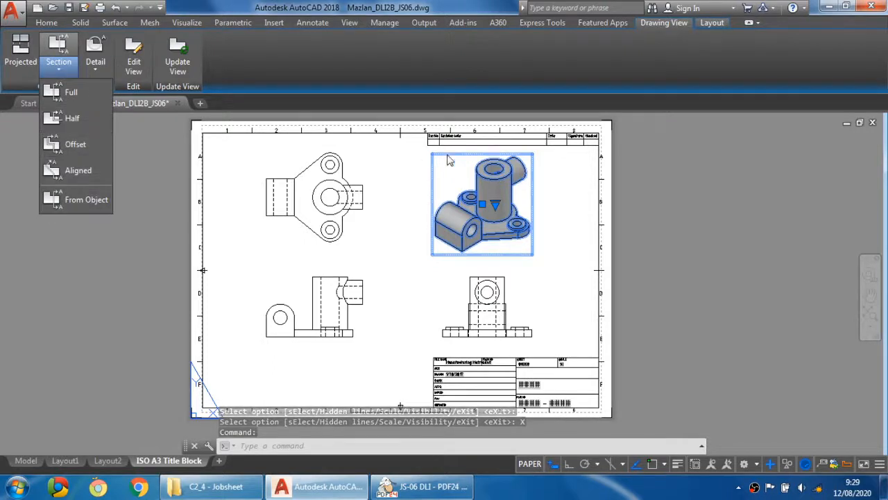
{"action": "left_click", "coordinate": [125, 65]}
{"action": "left_click", "coordinate": [84, 71]}
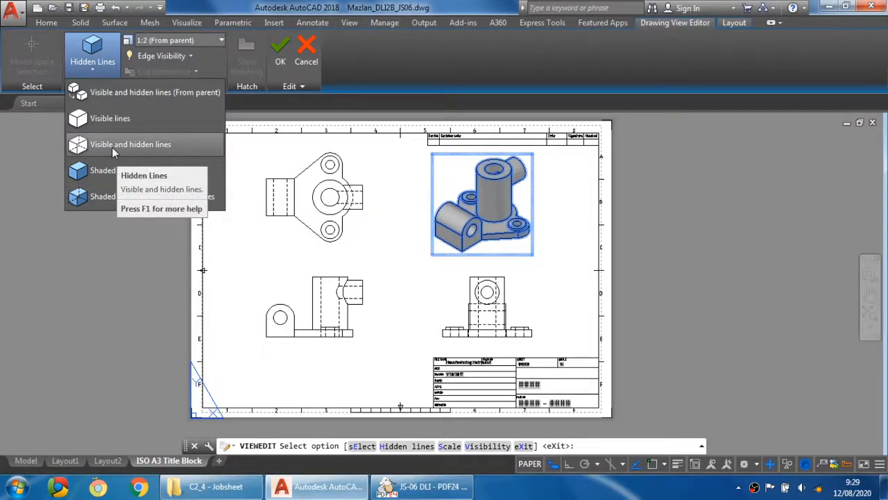
{"action": "left_click", "coordinate": [109, 197]}
{"action": "key", "text": "Escape"}
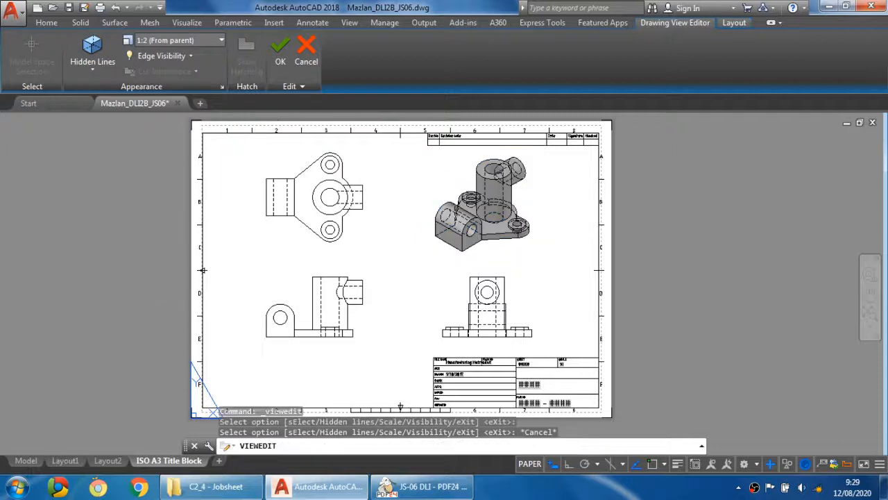
- Return the isometric view to the Shaded with visible lines style
{"action": "left_click", "coordinate": [481, 169]}
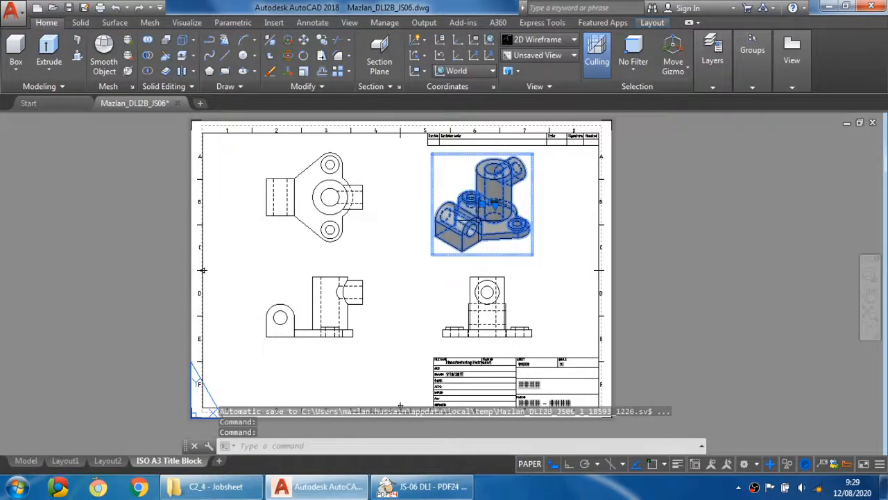
{"action": "left_click", "coordinate": [134, 54]}
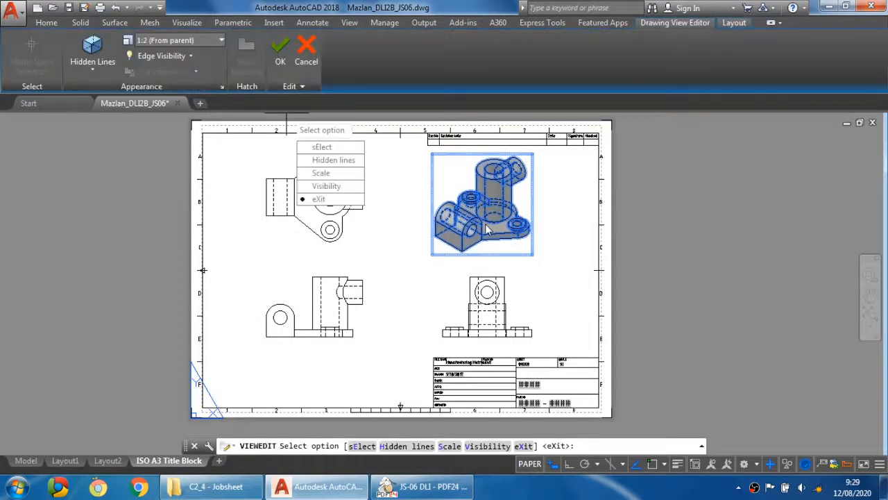
{"action": "left_click", "coordinate": [77, 70]}
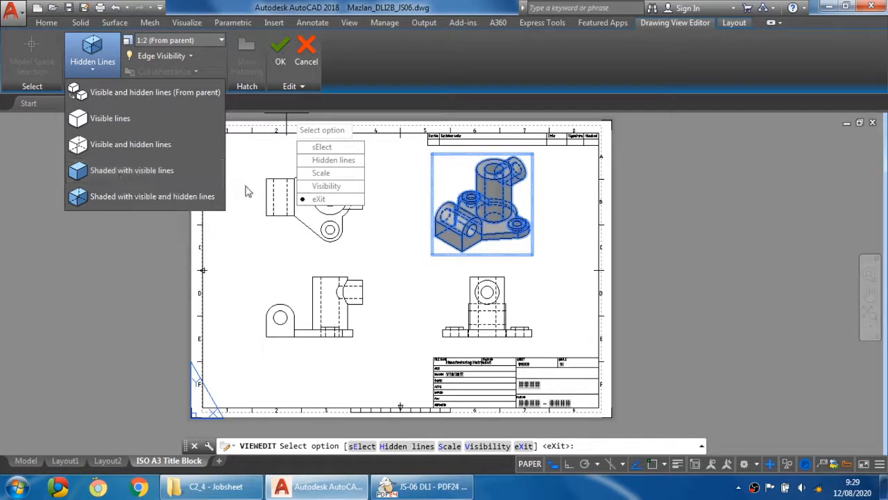
{"action": "left_click", "coordinate": [98, 173]}
{"action": "key", "text": "Escape"}
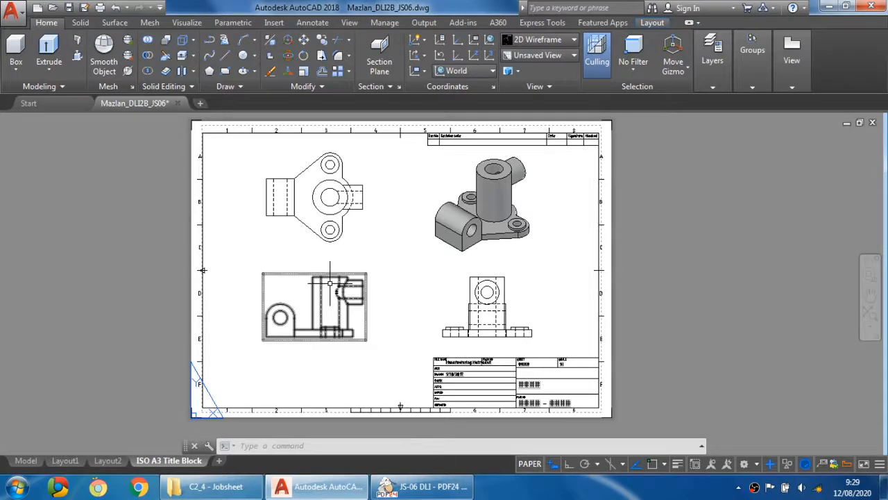
- Try a 1:1 scale on the front base view and set it back to 1:2
{"action": "left_click", "coordinate": [297, 296]}
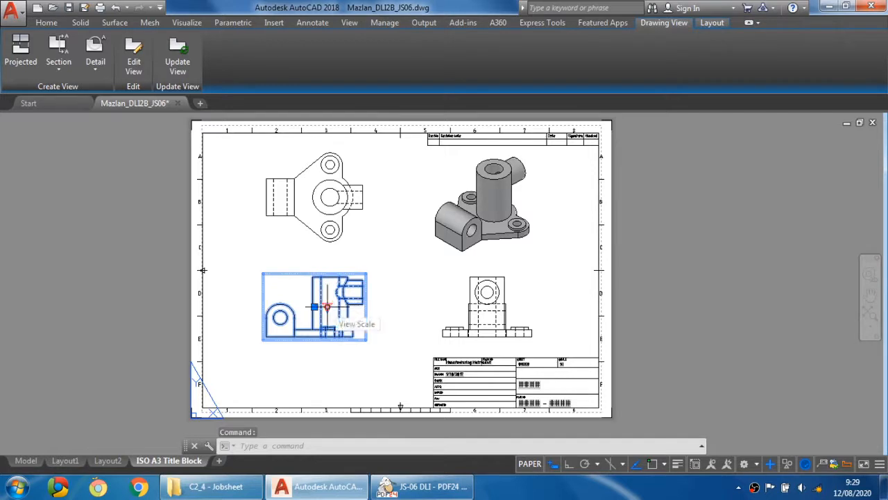
{"action": "left_click", "coordinate": [326, 307]}
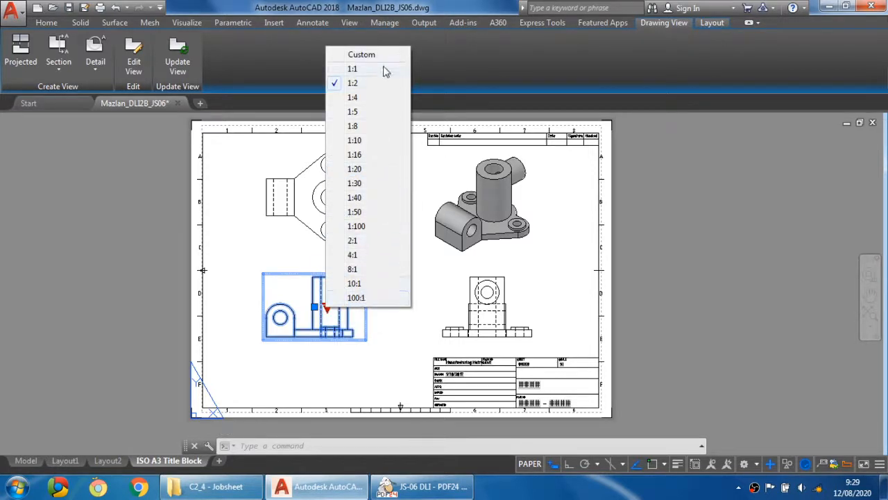
{"action": "left_click", "coordinate": [355, 68]}
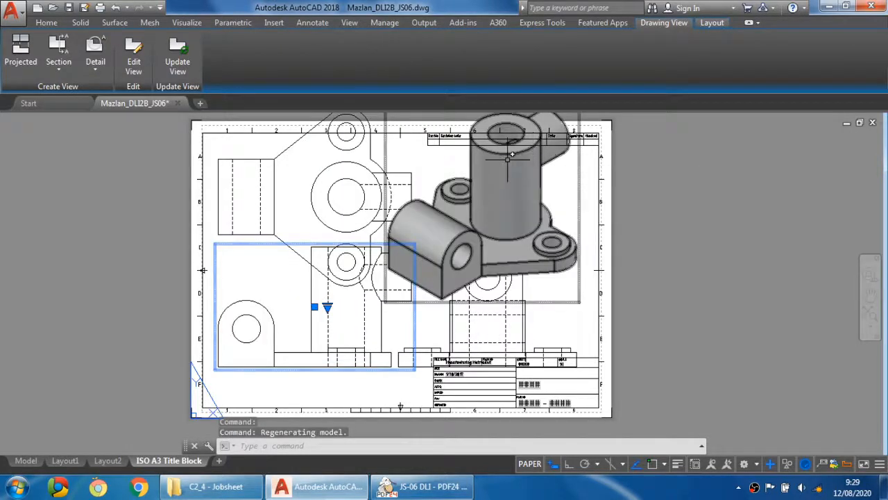
{"action": "left_click", "coordinate": [328, 306]}
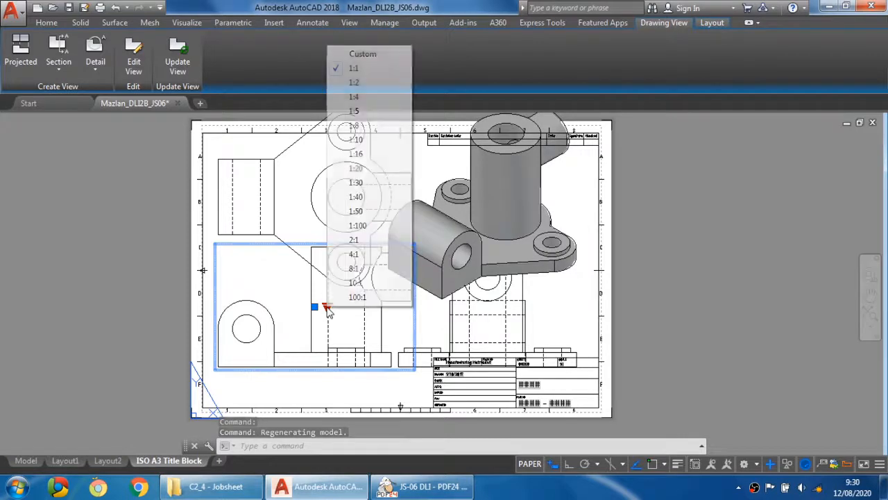
{"action": "left_click", "coordinate": [355, 83]}
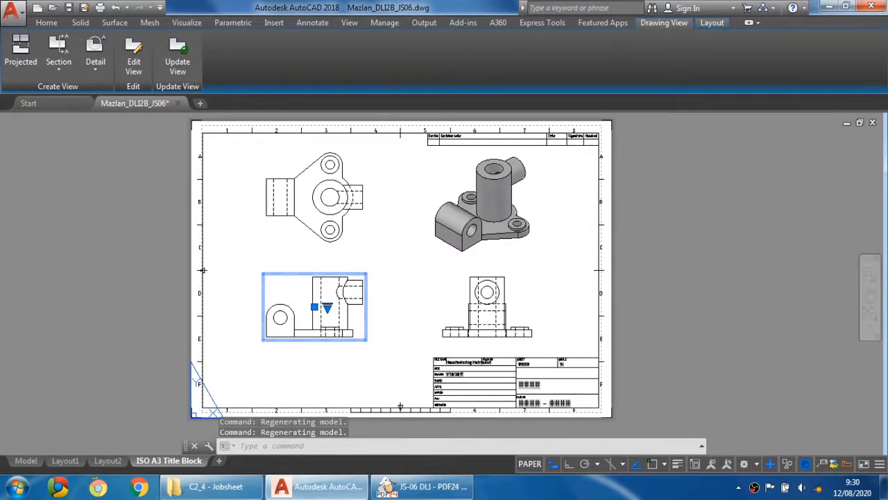
{"action": "key", "text": "Escape"}
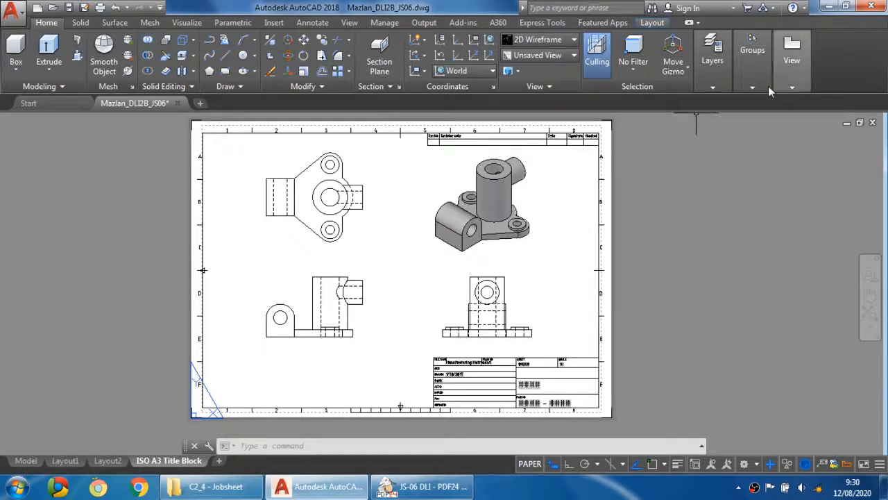
- Create a new layer named Center Line in the layer properties manager
{"action": "left_click", "coordinate": [706, 81]}
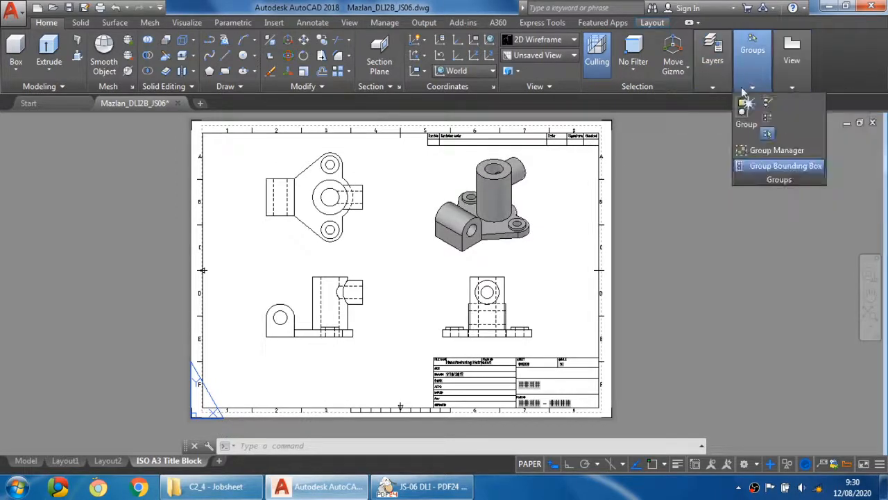
{"action": "left_click", "coordinate": [839, 102]}
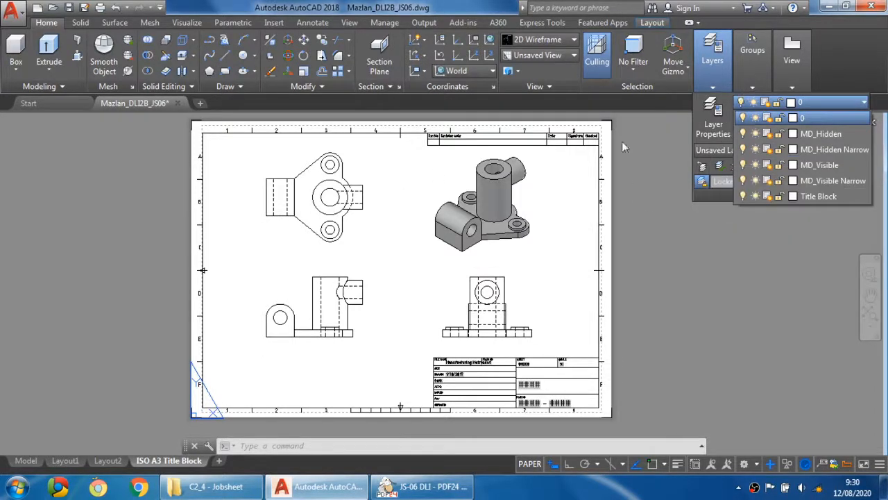
{"action": "left_click", "coordinate": [711, 120]}
{"action": "left_click", "coordinate": [714, 124]}
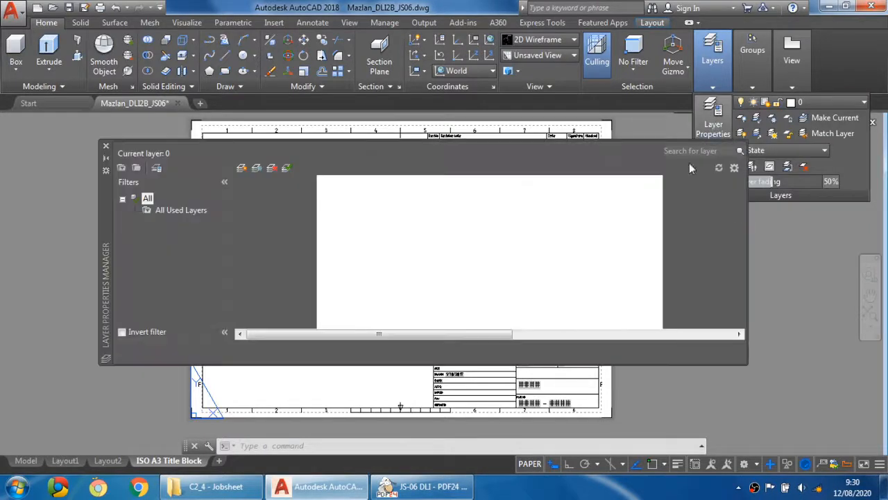
{"action": "left_click", "coordinate": [241, 169]}
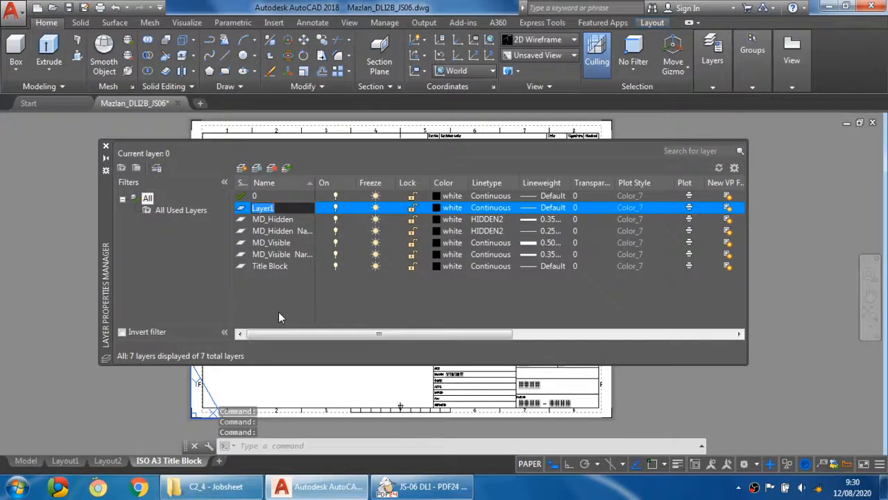
{"action": "type", "text": "Center Line"}
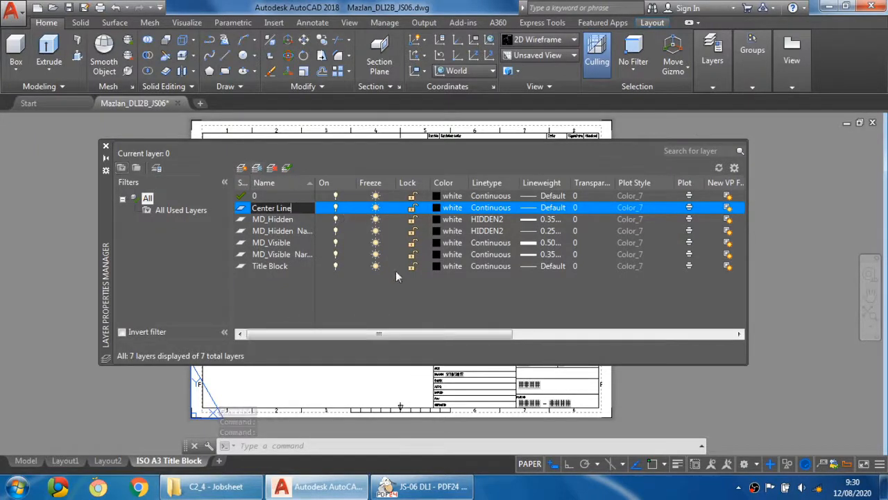
{"action": "key", "text": "Return"}
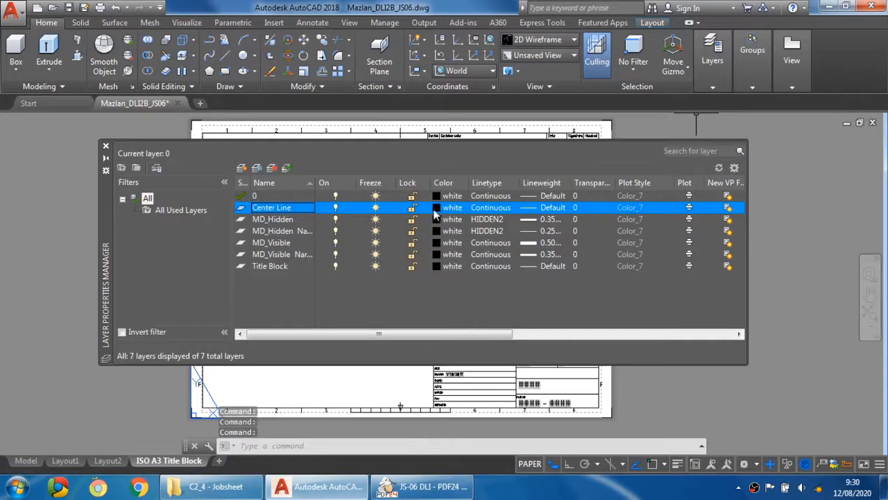
- Set the Center Line layer's color to blue
{"action": "left_click", "coordinate": [436, 209]}
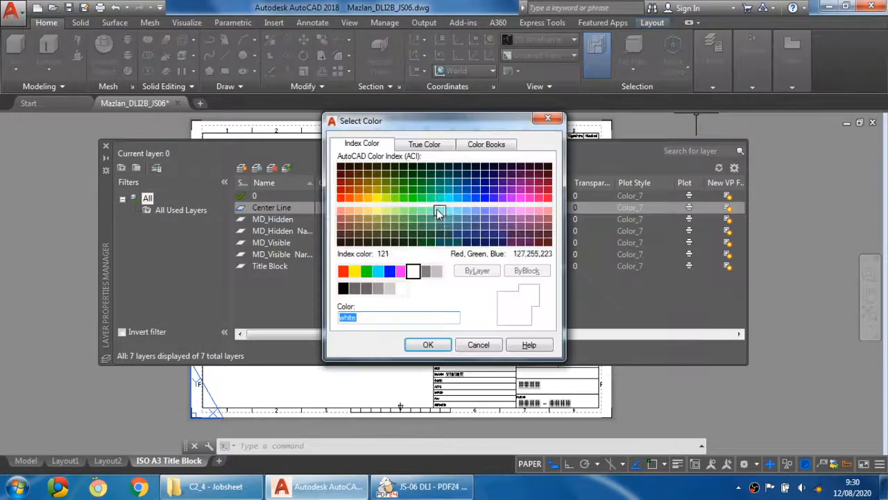
{"action": "left_click", "coordinate": [390, 272]}
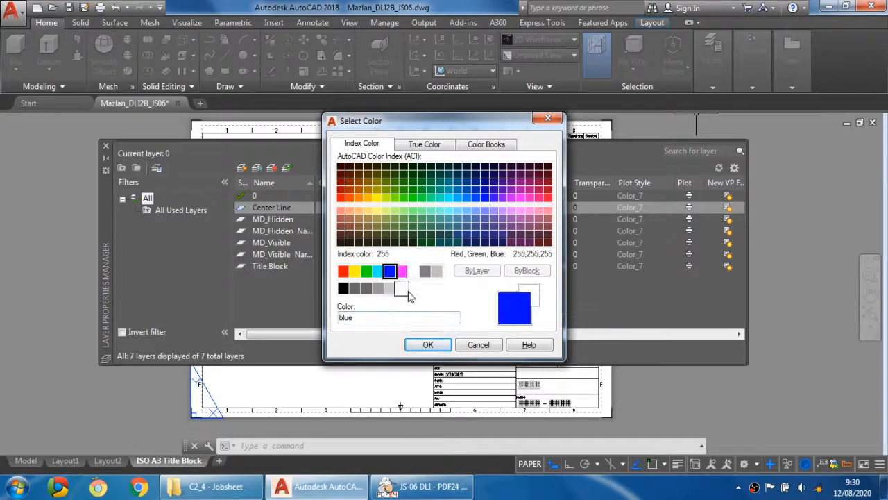
{"action": "left_click", "coordinate": [429, 345]}
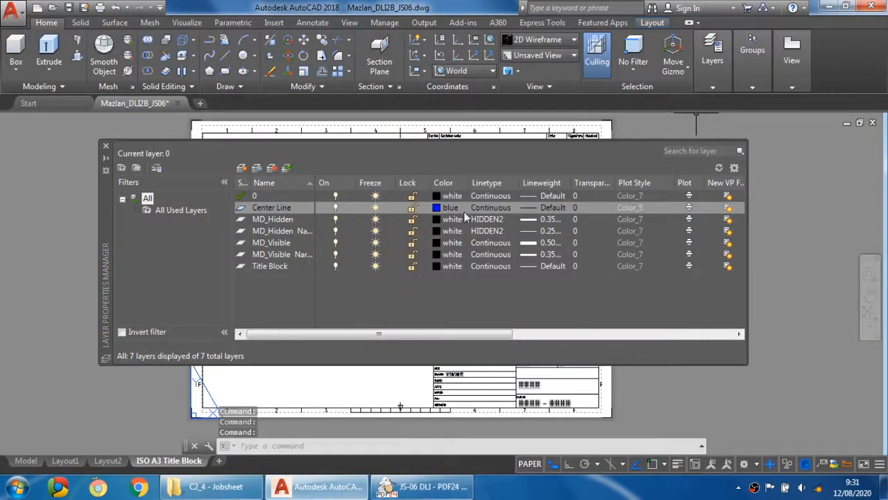
- Load the CENTER2 linetype from acadiso.lin and assign it to the Center Line layer
{"action": "left_click", "coordinate": [490, 209]}
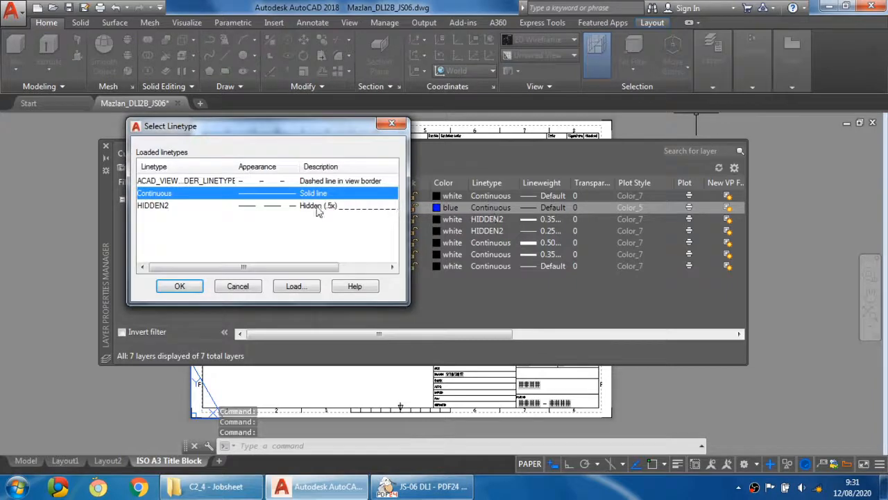
{"action": "left_click", "coordinate": [294, 286]}
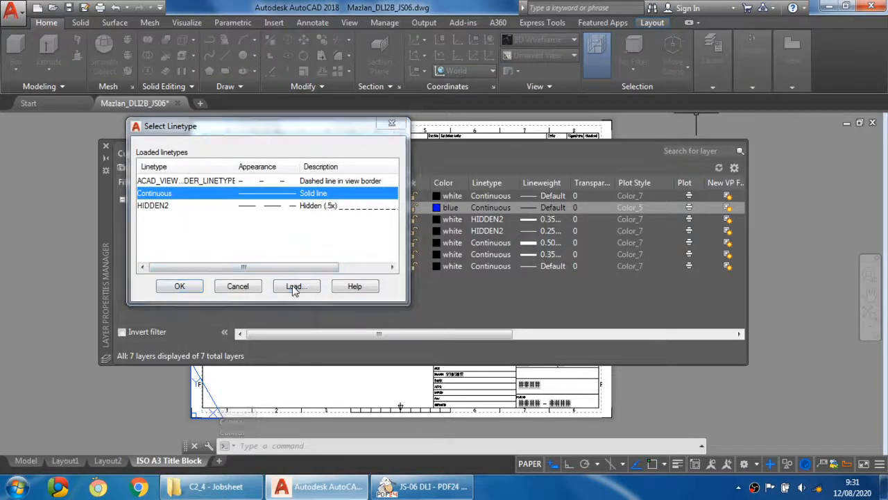
{"action": "left_click_drag", "start_coordinate": [648, 208], "coordinate": [651, 226]}
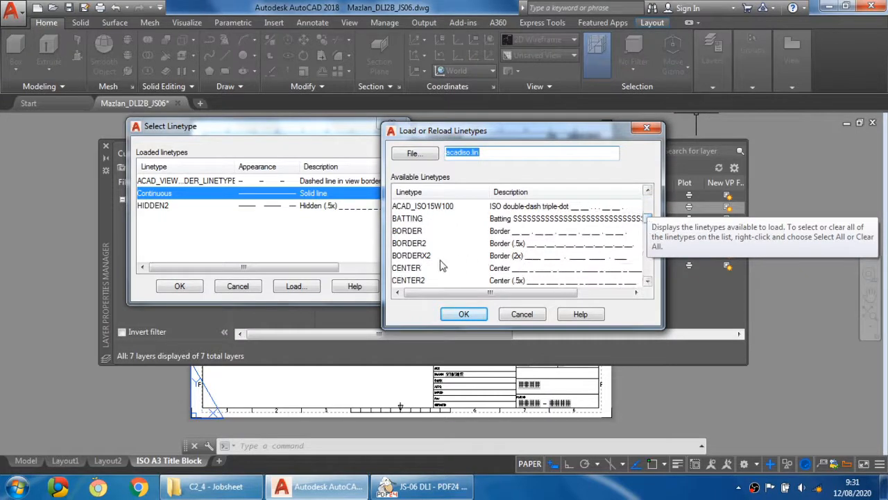
{"action": "left_click", "coordinate": [411, 268]}
{"action": "scroll", "coordinate": [413, 268], "scroll_direction": "down", "scroll_amount": 1}
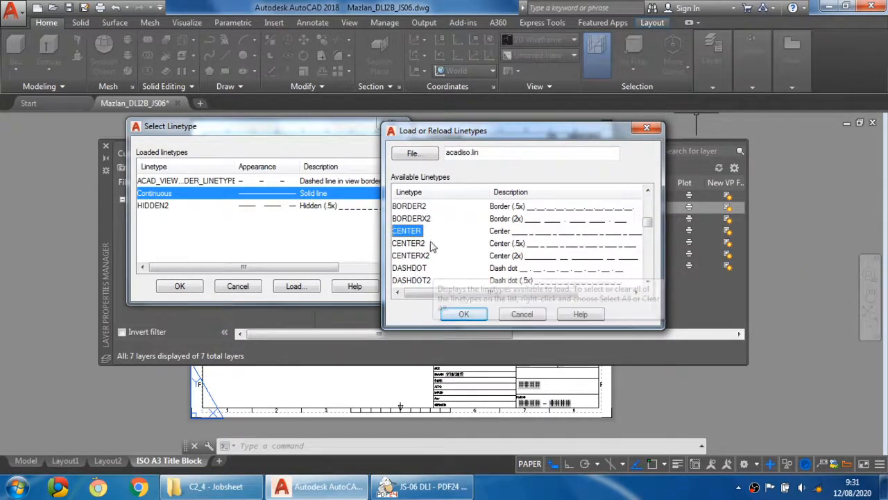
{"action": "left_click", "coordinate": [410, 244]}
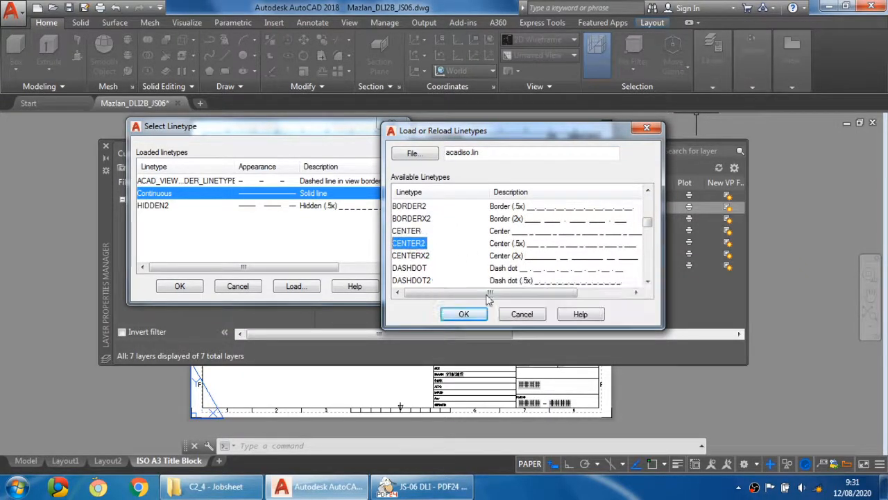
{"action": "left_click", "coordinate": [461, 314]}
{"action": "left_click", "coordinate": [155, 193]}
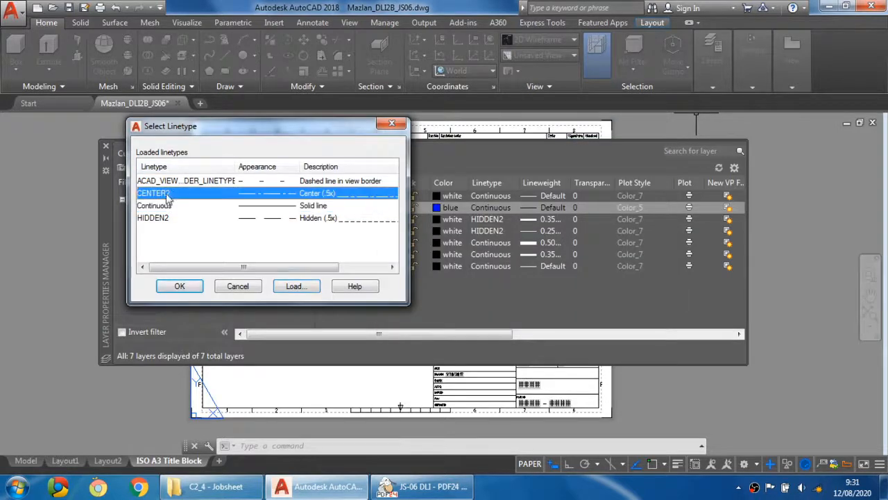
{"action": "left_click", "coordinate": [176, 285]}
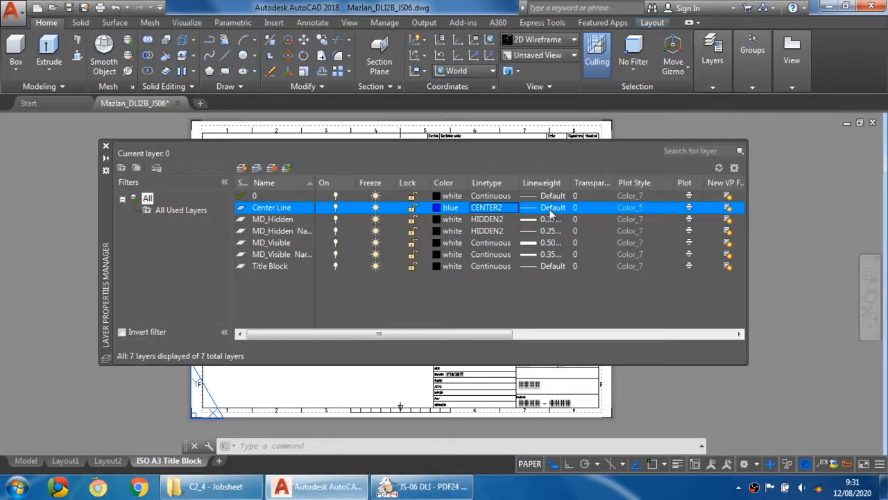
- Set the Center Line layer's lineweight to 0.20 mm, make it the current layer and close the layer properties manager
{"action": "left_click", "coordinate": [550, 208]}
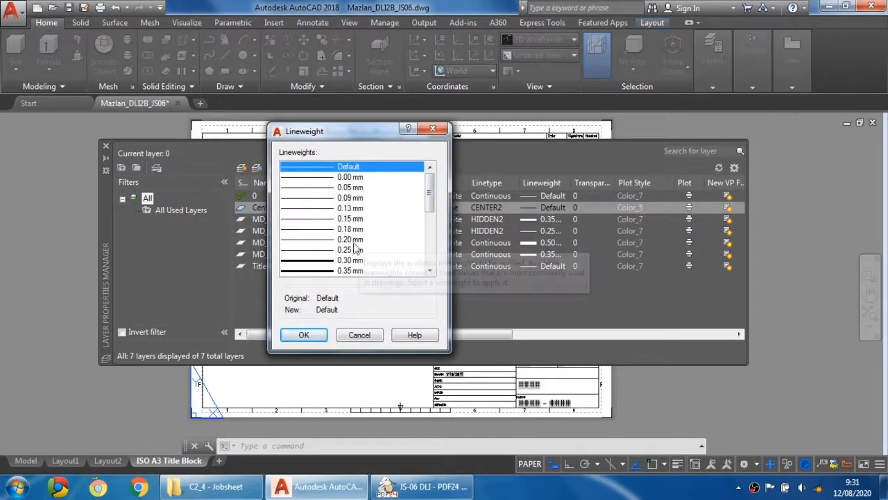
{"action": "left_click", "coordinate": [343, 239]}
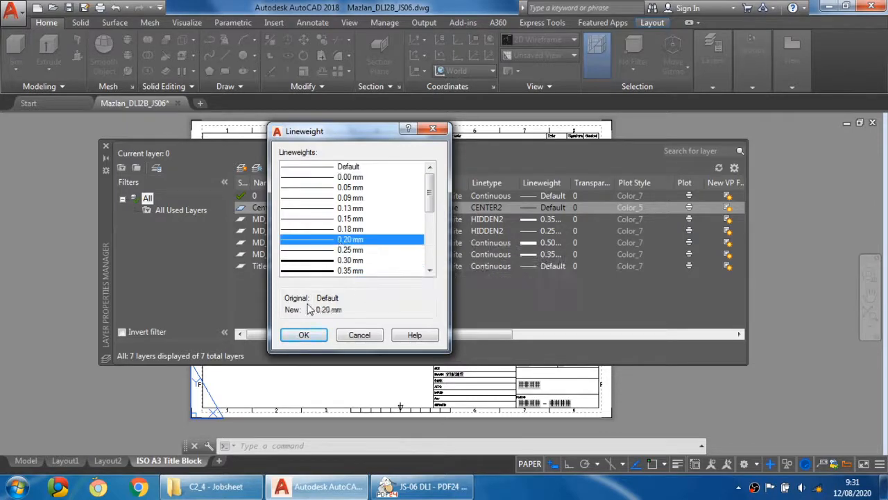
{"action": "left_click", "coordinate": [303, 334]}
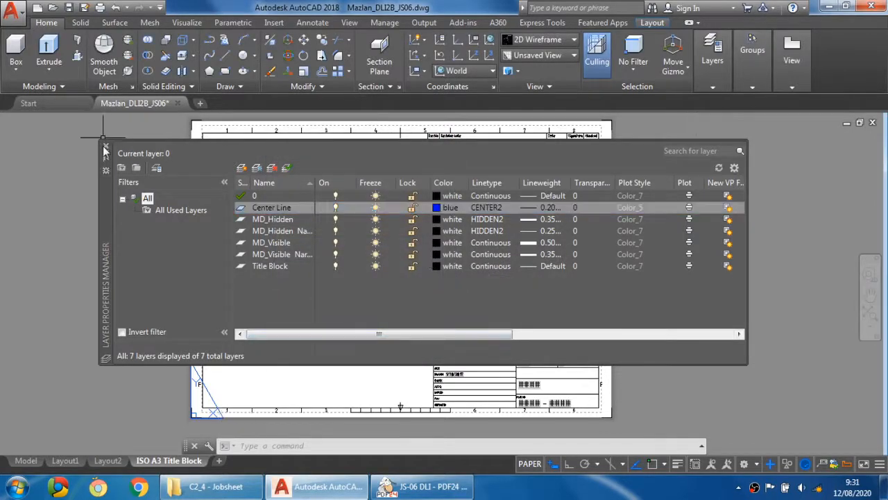
{"action": "double_click", "coordinate": [260, 207]}
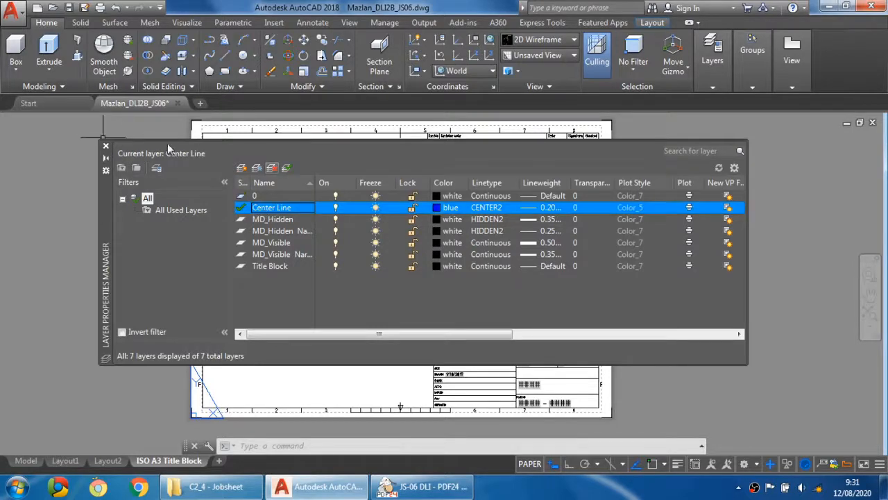
{"action": "left_click", "coordinate": [105, 147]}
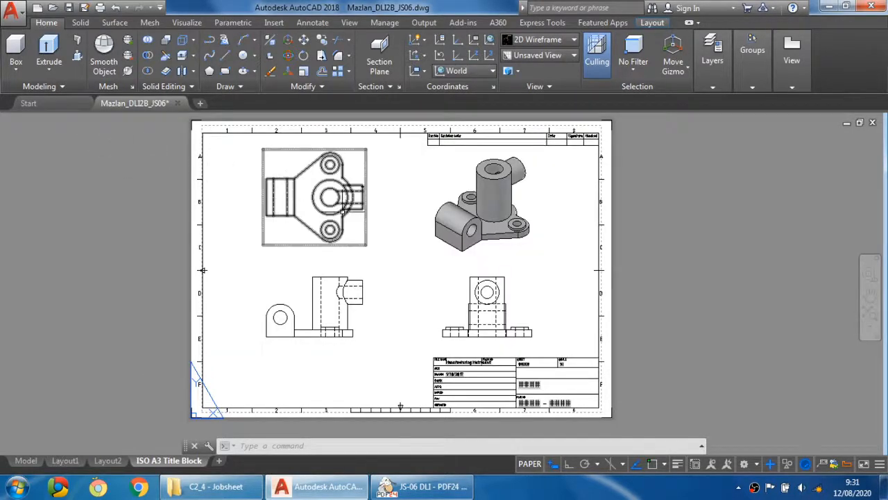
- With object snap on, draw a horizontal center line through the large central bore and side boss in the top view
{"action": "scroll", "coordinate": [340, 184], "scroll_direction": "up", "scroll_amount": 2}
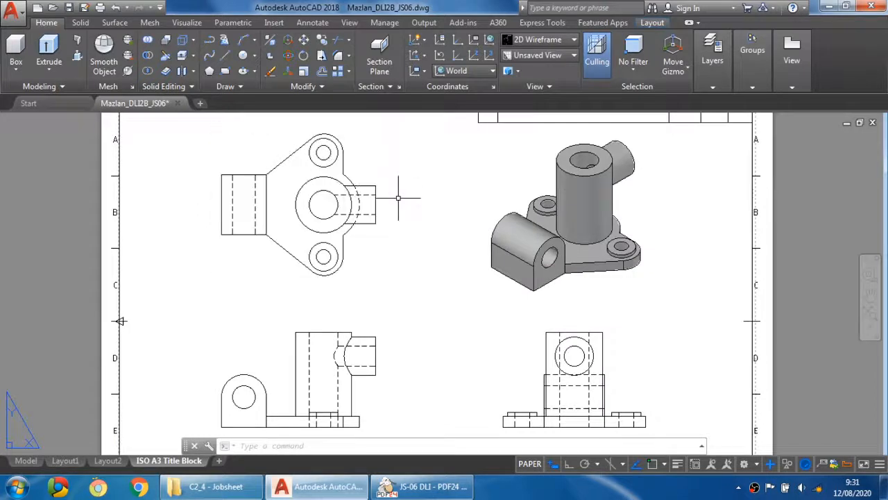
{"action": "middle_click_drag", "start_coordinate": [403, 192], "coordinate": [380, 218]}
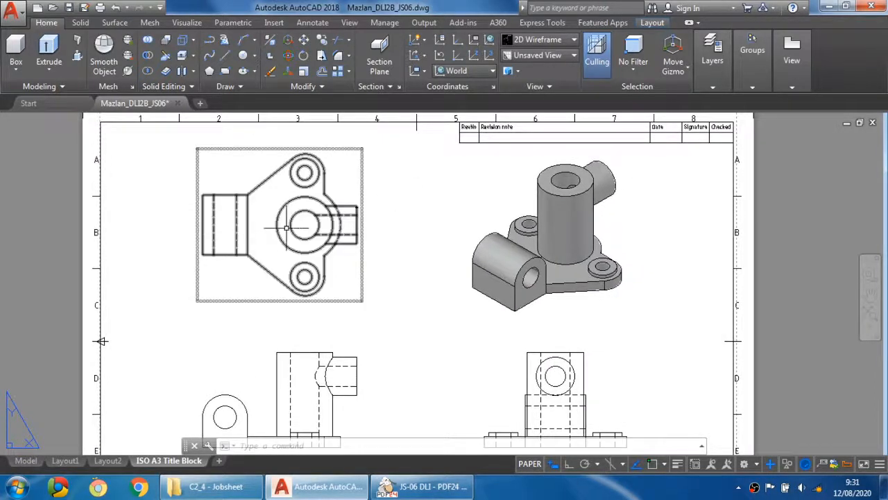
{"action": "left_click", "coordinate": [224, 57]}
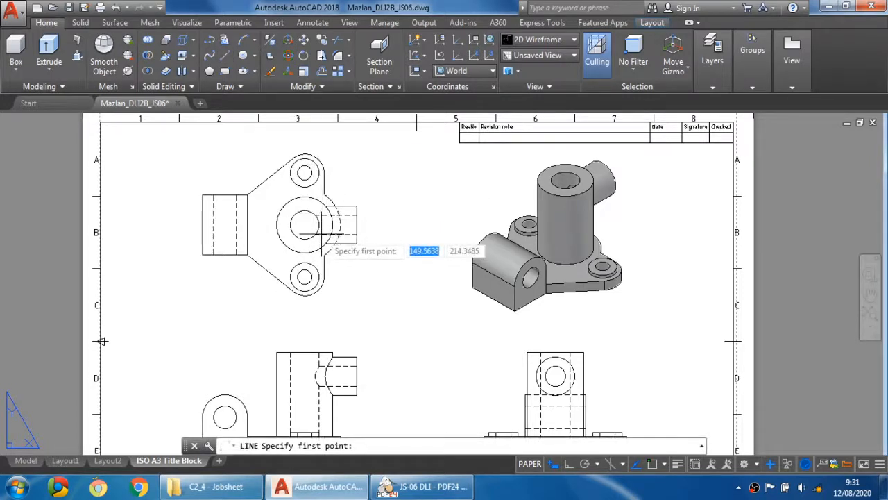
{"action": "key", "text": "F3"}
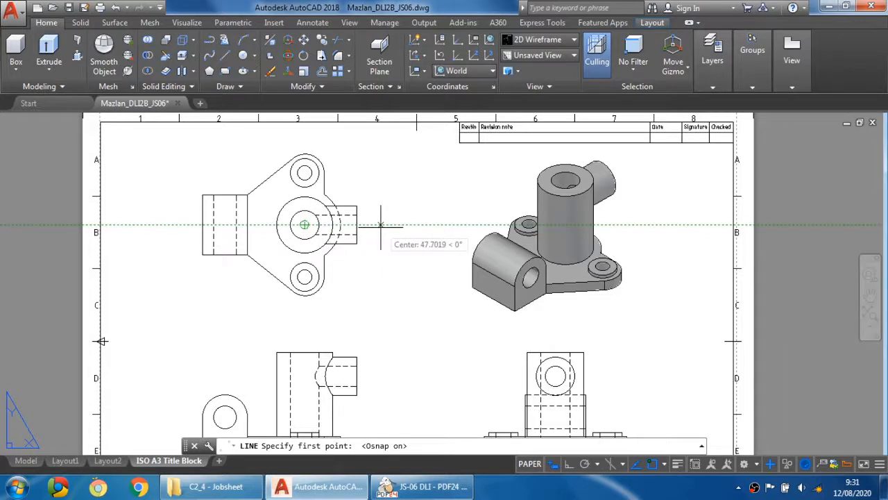
{"action": "left_click", "coordinate": [376, 225]}
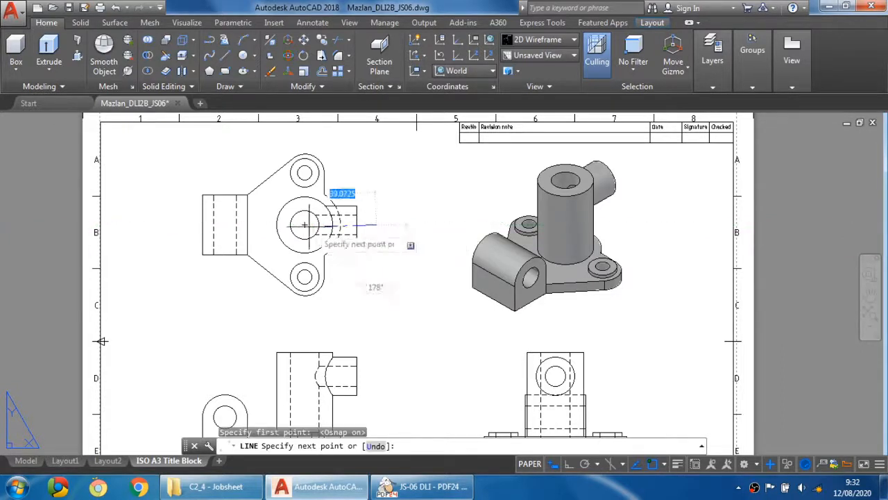
{"action": "left_click", "coordinate": [258, 224]}
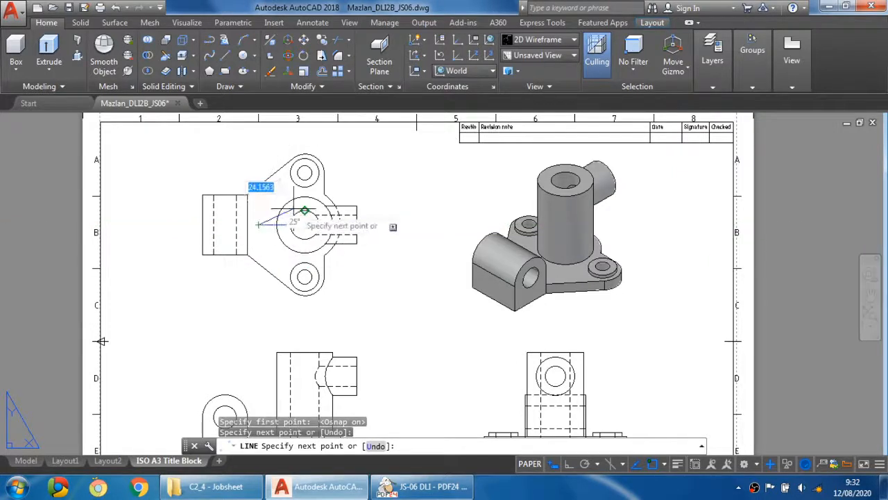
{"action": "key", "text": "Escape"}
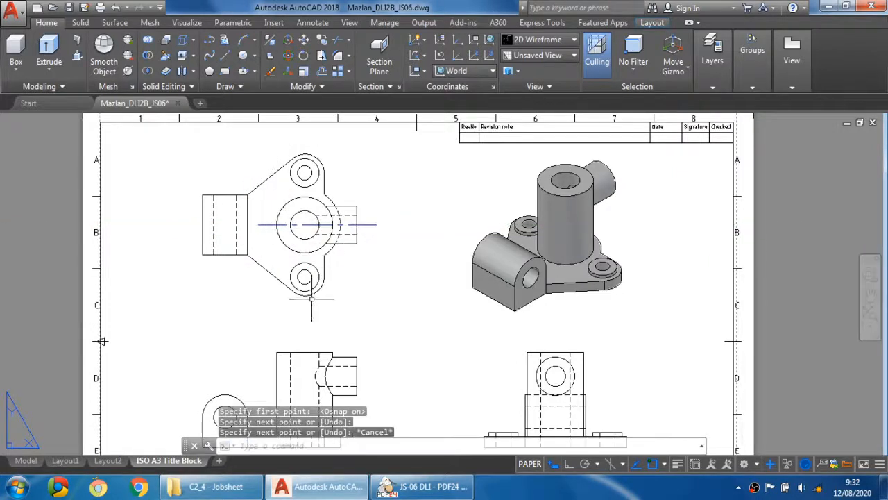
- With Ortho on, draw a vertical center line about 107 mm long through the central bore and both small holes in the top view
{"action": "left_click", "coordinate": [225, 55]}
{"action": "scroll", "coordinate": [308, 228], "scroll_direction": "up", "scroll_amount": 2}
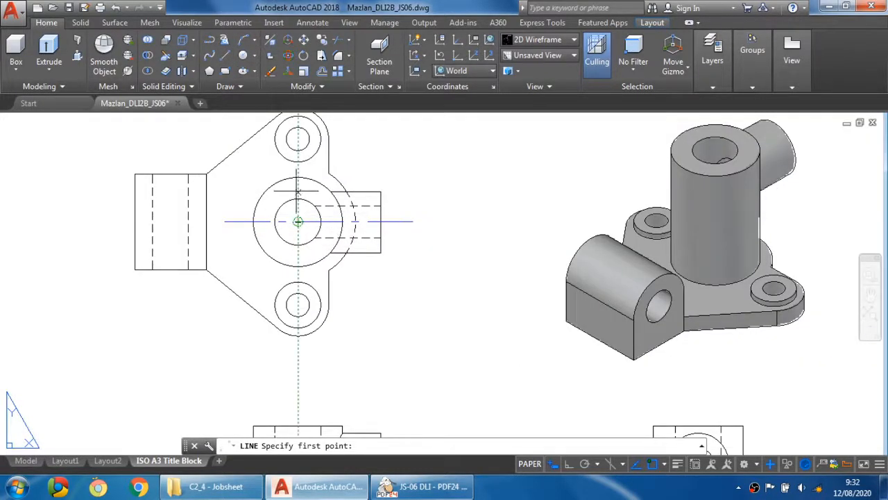
{"action": "middle_click_drag", "start_coordinate": [296, 202], "coordinate": [294, 252]}
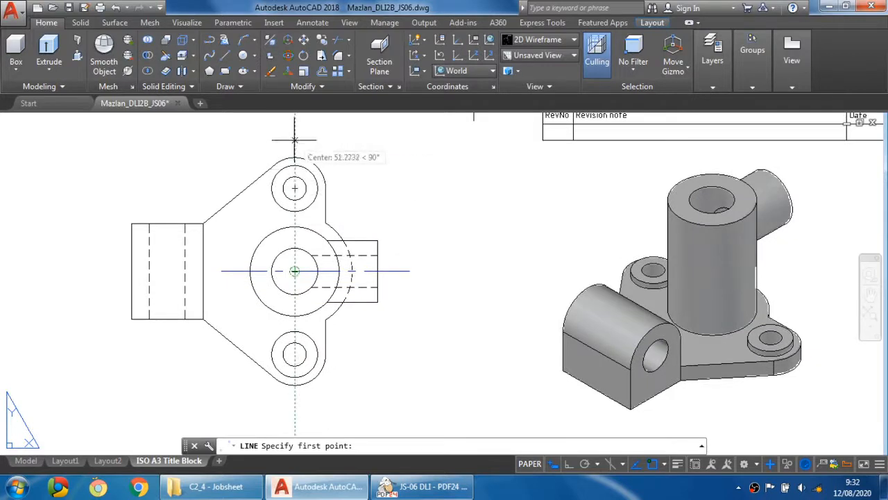
{"action": "left_click", "coordinate": [295, 143]}
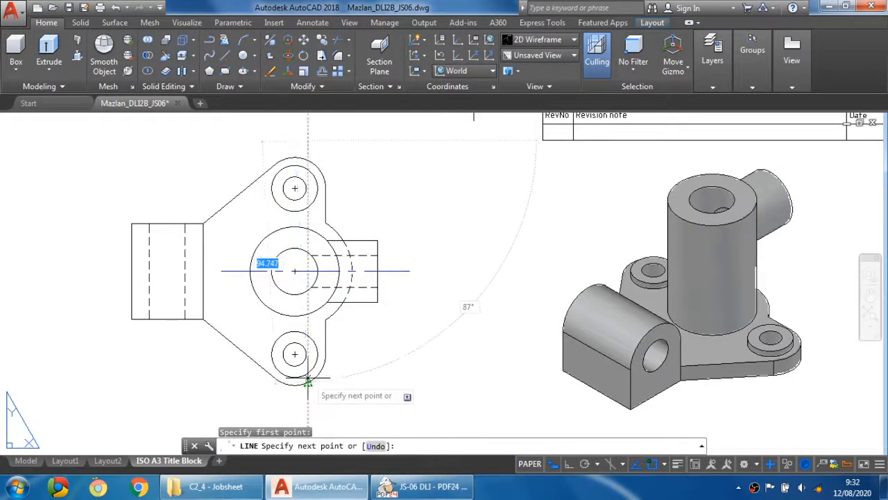
{"action": "key", "text": "F8"}
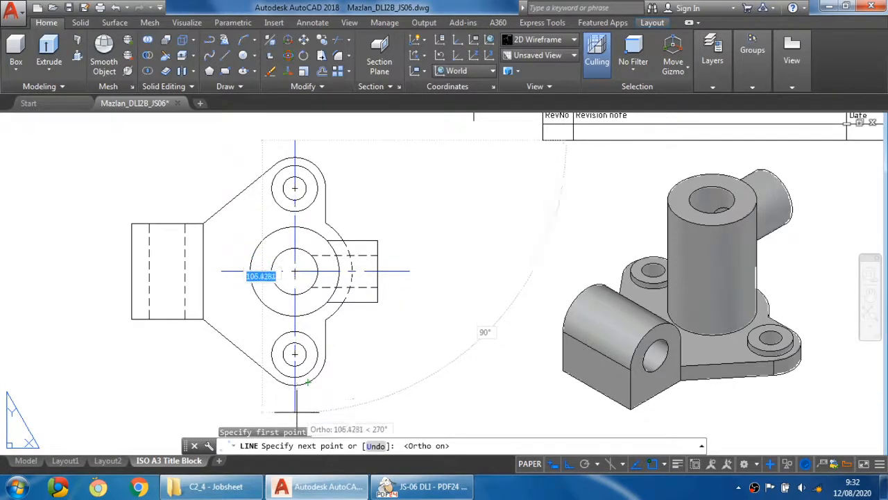
{"action": "left_click", "coordinate": [297, 381]}
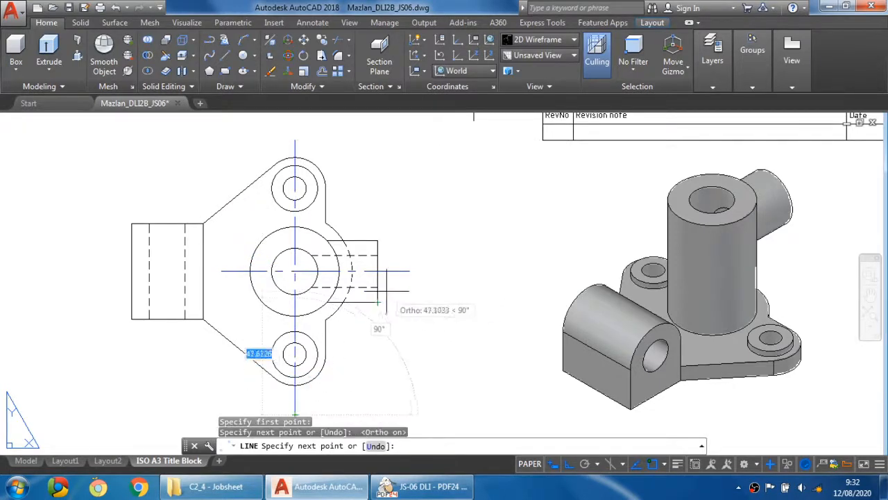
{"action": "key", "text": "Escape"}
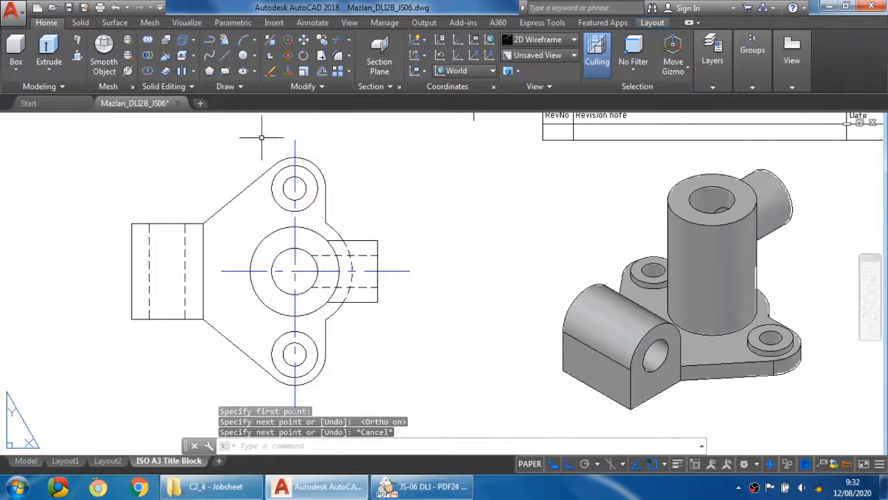
- Draw a horizontal center line about 33 mm long through the upper small hole in the top view, with object snap off for its end
{"action": "left_click", "coordinate": [227, 57]}
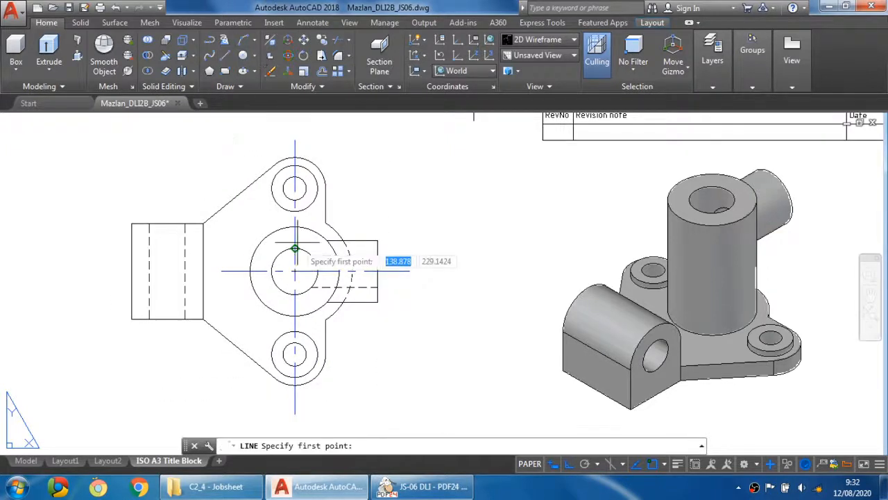
{"action": "left_click", "coordinate": [340, 188]}
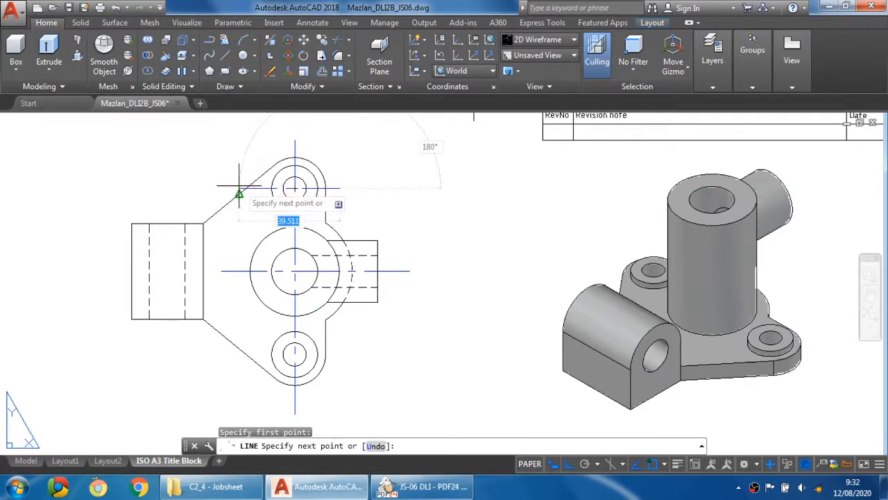
{"action": "key", "text": "F3"}
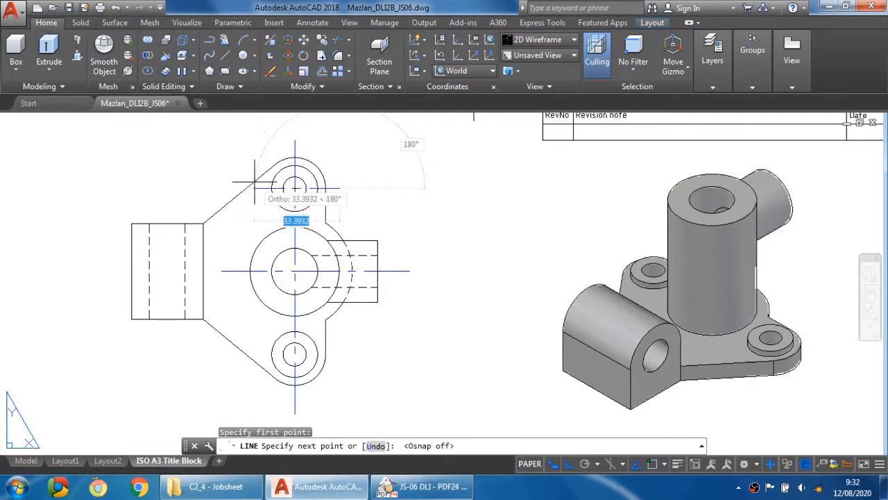
{"action": "key", "text": "Escape"}
{"action": "middle_click_drag", "start_coordinate": [340, 280], "coordinate": [359, 223]}
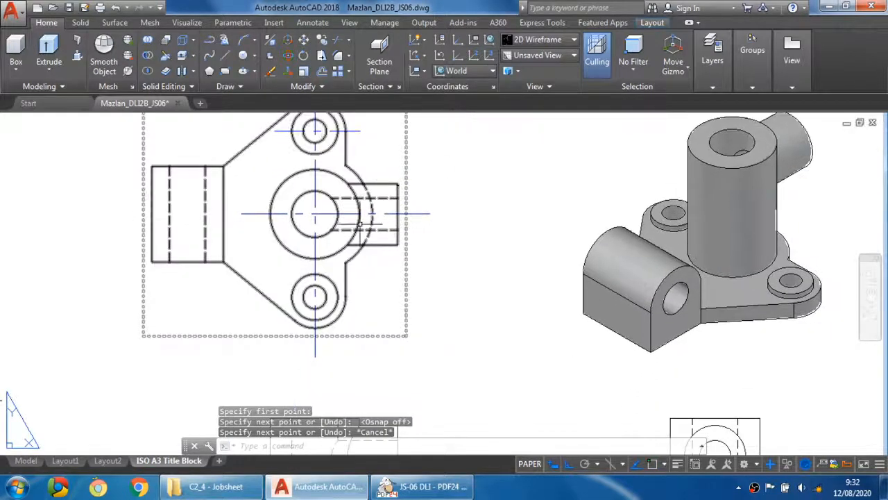
- Draw a horizontal center line about 39 mm long through the lower small hole in the top view, snapping its start to the hole's center
{"action": "left_click", "coordinate": [223, 57]}
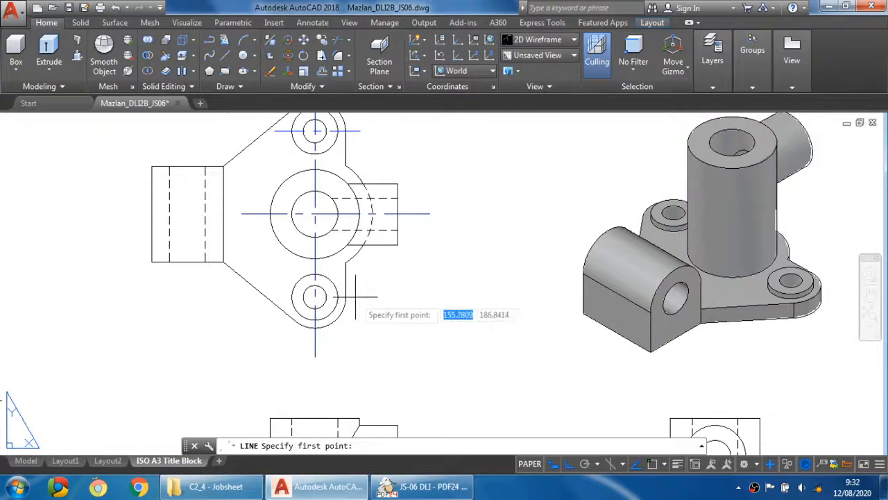
{"action": "key", "text": "F3"}
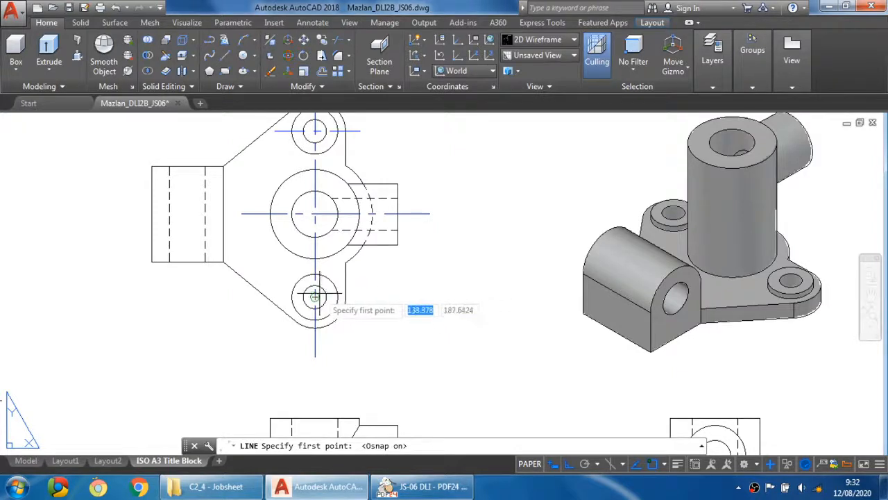
{"action": "left_click", "coordinate": [367, 297]}
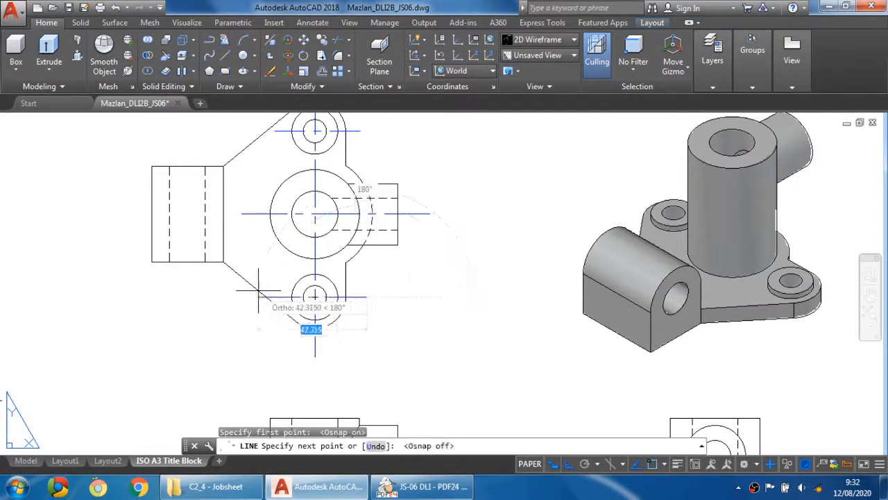
{"action": "key", "text": "F3"}
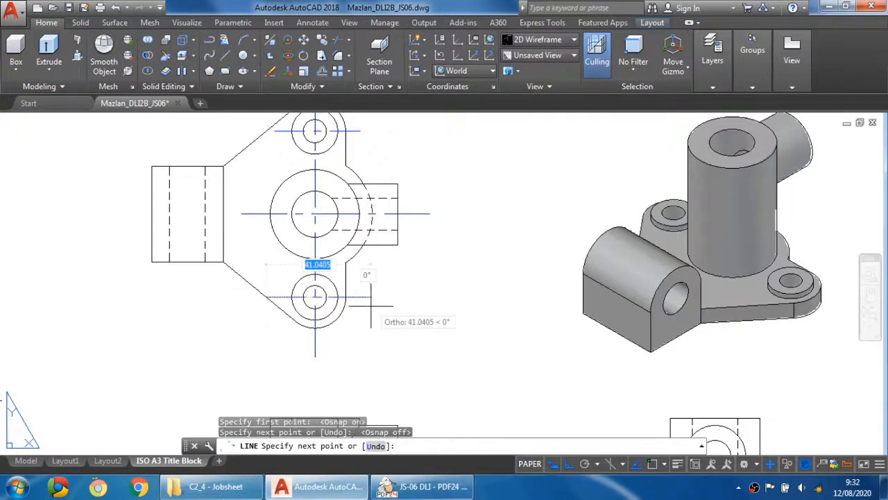
{"action": "key", "text": "Escape"}
- Draw a vertical center line from the midpoint of the left boss's lower edge to beyond its upper edge in the top view
{"action": "scroll", "coordinate": [375, 312], "scroll_direction": "down", "scroll_amount": 2}
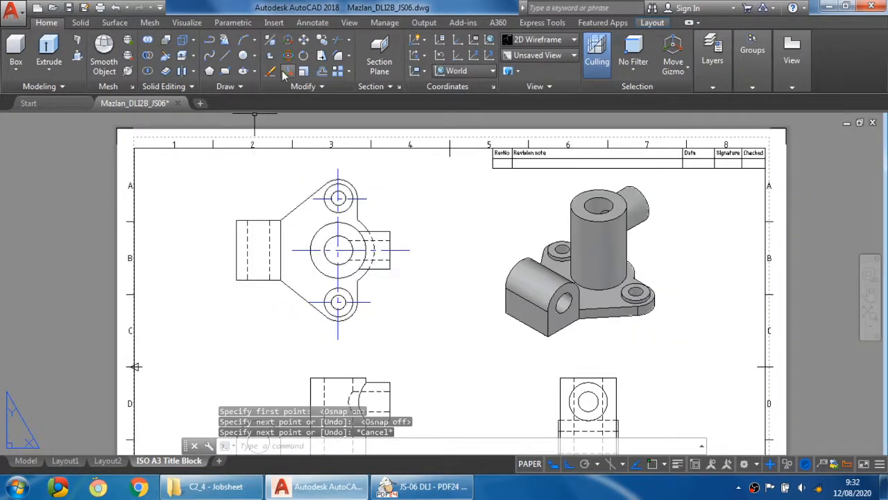
{"action": "left_click", "coordinate": [225, 55]}
{"action": "scroll", "coordinate": [268, 257], "scroll_direction": "up", "scroll_amount": 4}
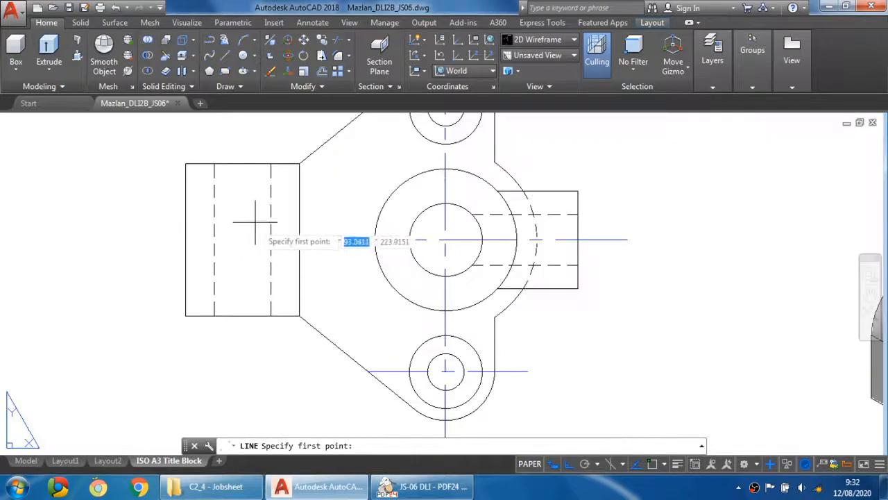
{"action": "right_click", "coordinate": [243, 316], "text": "shift"}
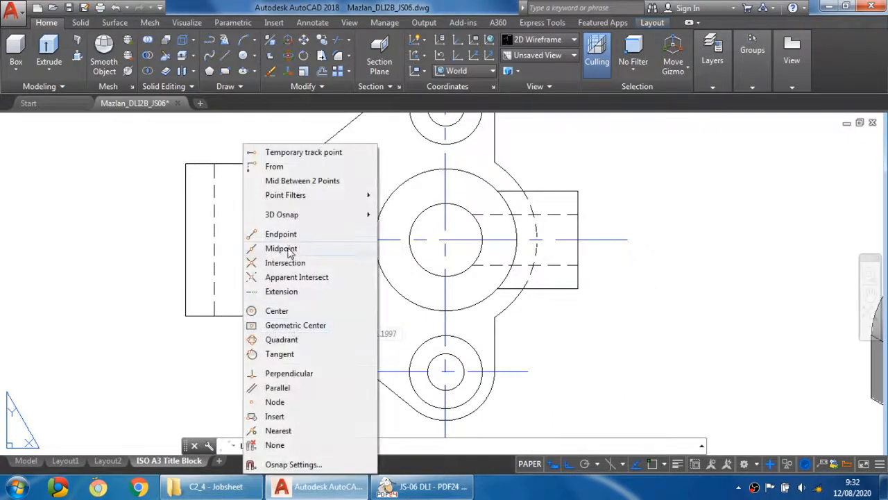
{"action": "left_click", "coordinate": [290, 246]}
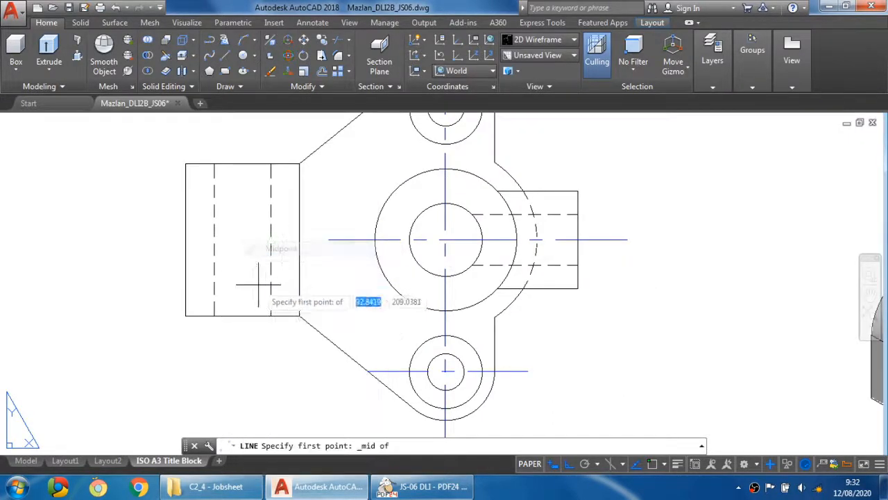
{"action": "left_click", "coordinate": [242, 315]}
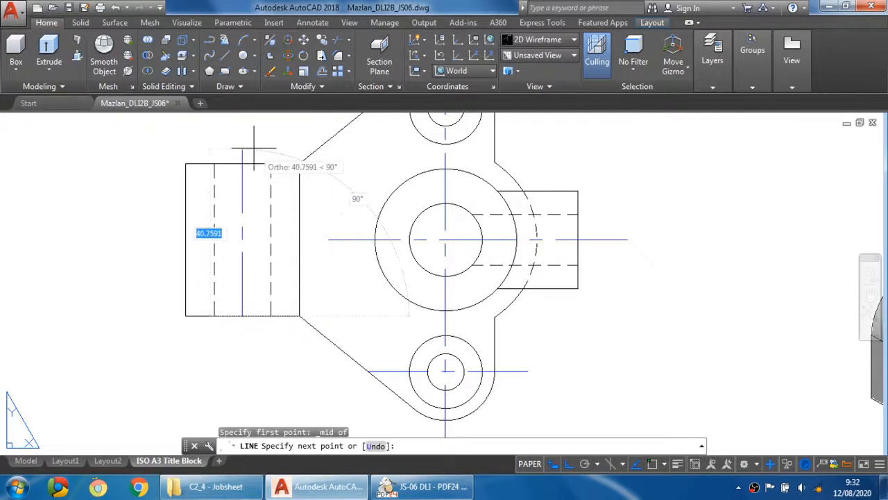
{"action": "key", "text": "Escape"}
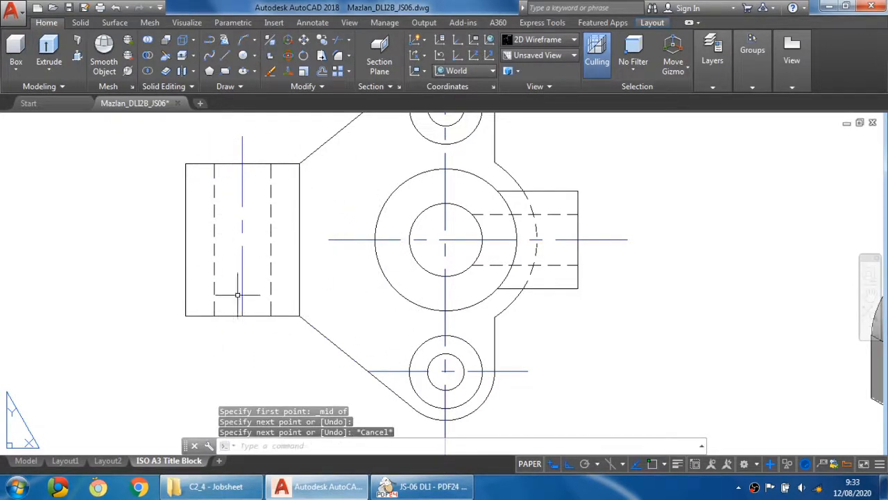
- Stretch the lower end of the left boss's center line about 7 mm past its lower edge, for about 52 mm overall
{"action": "left_click", "coordinate": [240, 294]}
{"action": "left_click", "coordinate": [242, 316]}
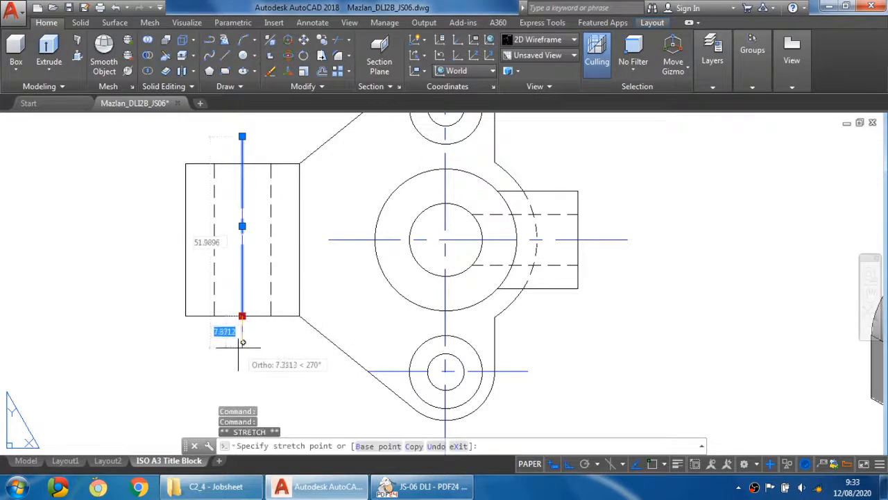
{"action": "left_click", "coordinate": [260, 349]}
{"action": "key", "text": "Escape"}
{"action": "scroll", "coordinate": [416, 305], "scroll_direction": "down", "scroll_amount": 4}
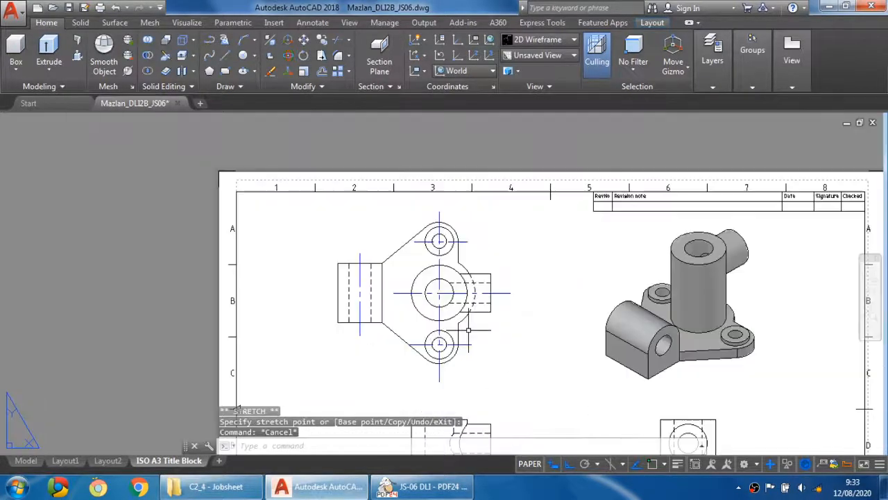
{"action": "middle_click_drag", "start_coordinate": [455, 303], "coordinate": [423, 288]}
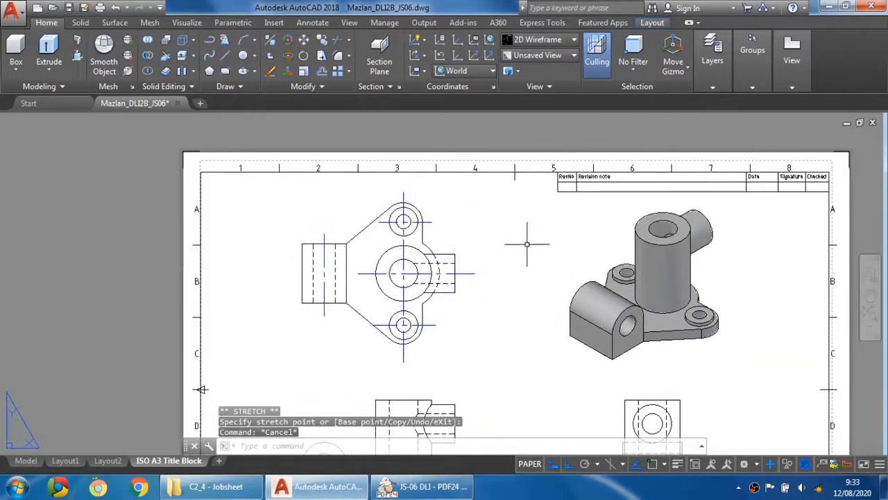
{"action": "key", "text": "Escape"}
{"action": "key", "text": "Escape"}
- Consult the JS-06 PDF in PDF24 Reader and add an overall horizontal linear dimension below the top view, with object snap on
{"action": "middle_click_drag", "start_coordinate": [487, 337], "coordinate": [494, 215]}
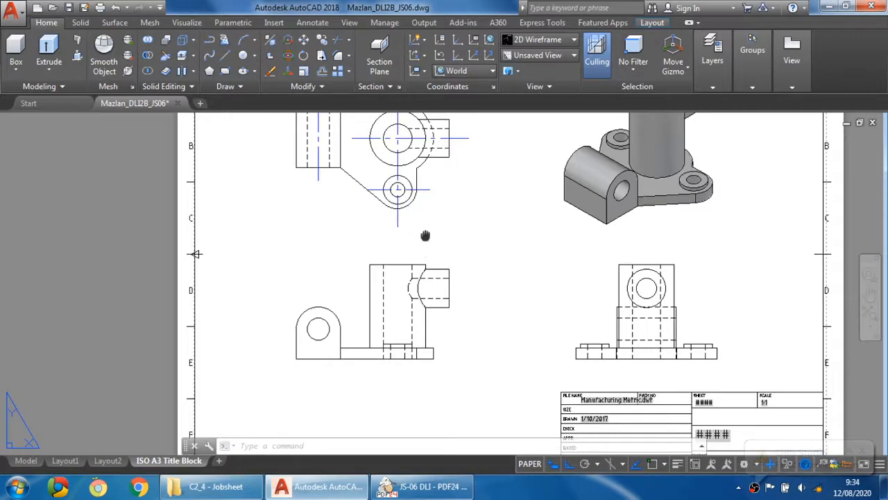
{"action": "scroll", "coordinate": [409, 270], "scroll_direction": "down", "scroll_amount": 4}
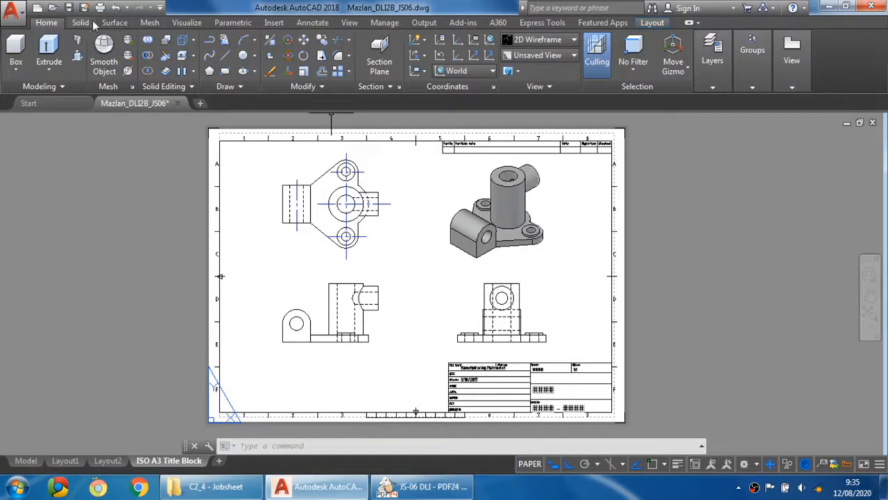
{"action": "left_click", "coordinate": [300, 23]}
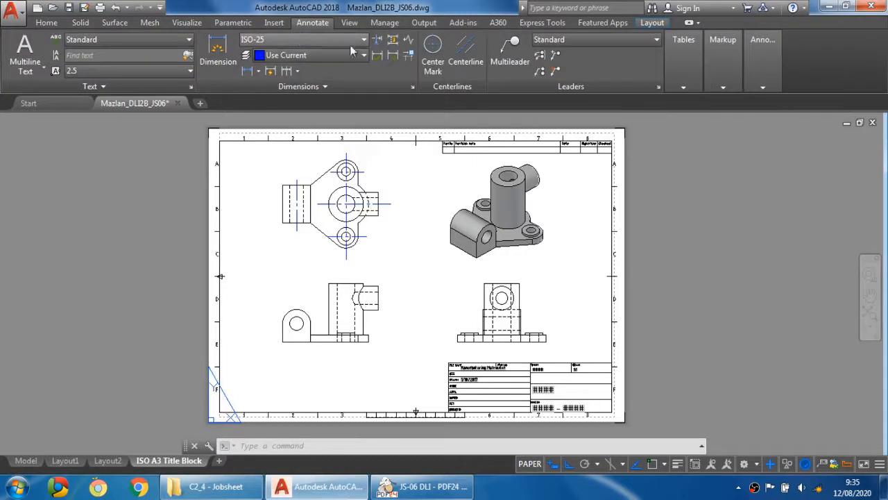
{"action": "left_click", "coordinate": [247, 72]}
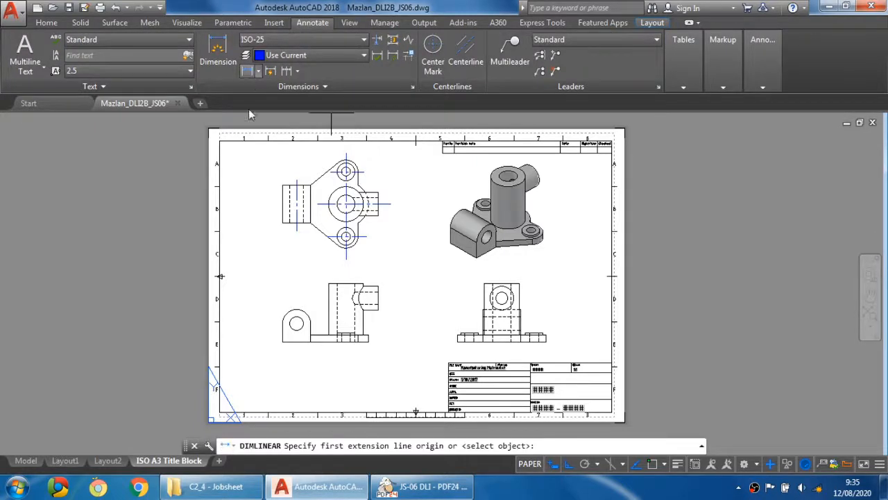
{"action": "left_click", "coordinate": [423, 488]}
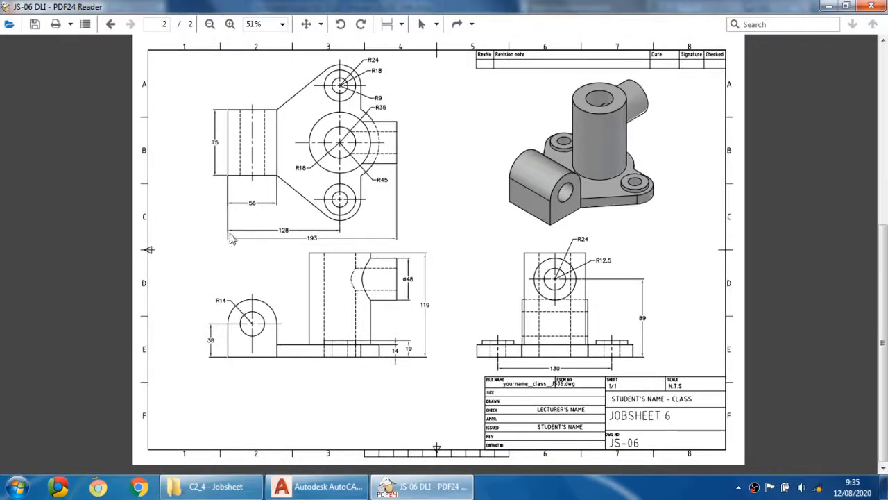
{"action": "key", "text": "alt+Tab"}
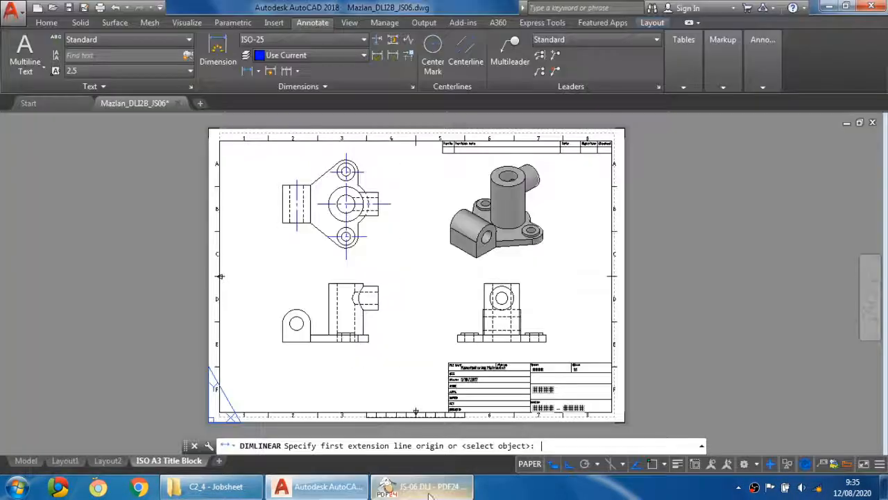
{"action": "middle_click_drag", "start_coordinate": [309, 256], "coordinate": [285, 269]}
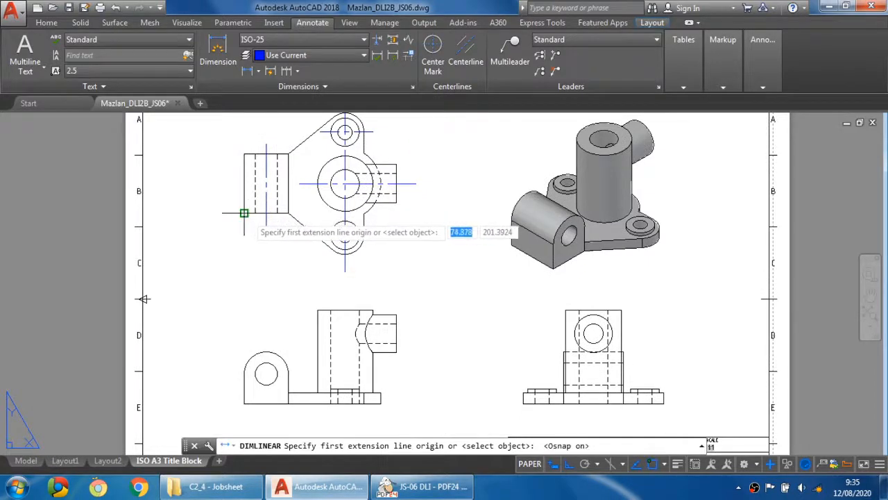
{"action": "left_click", "coordinate": [243, 211]}
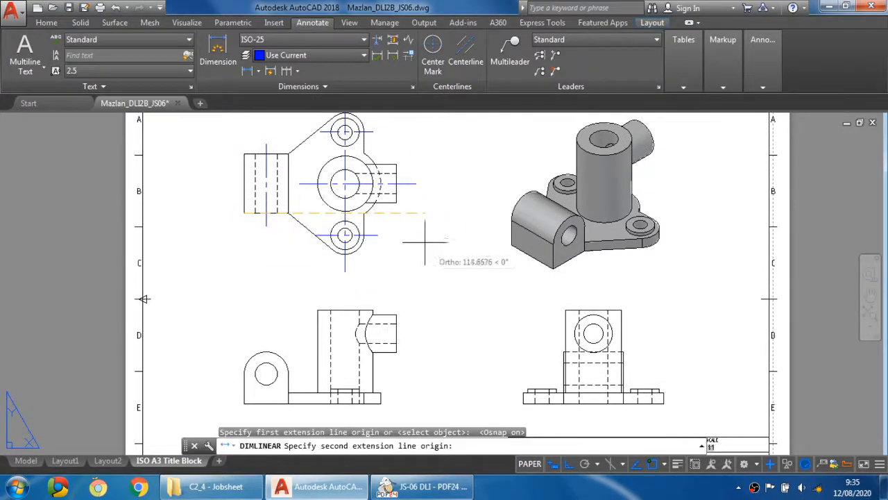
{"action": "left_click", "coordinate": [396, 202]}
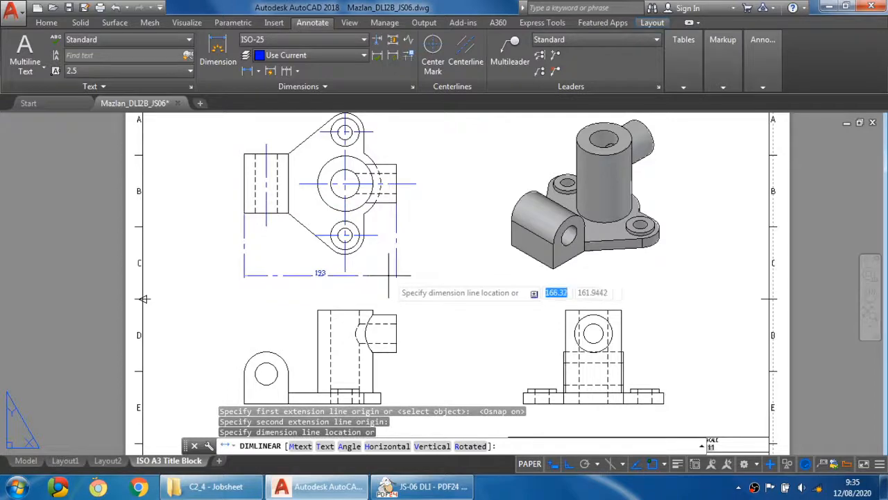
{"action": "key", "text": "Escape"}
{"action": "left_click", "coordinate": [421, 489]}
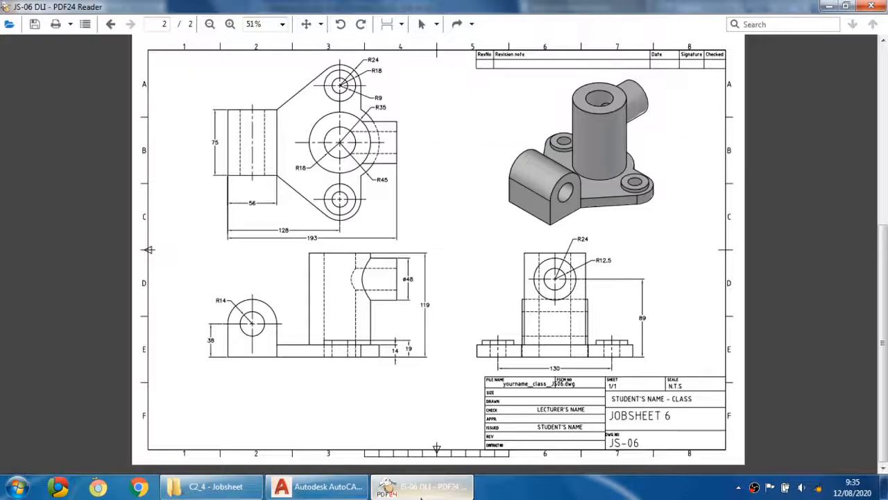
{"action": "left_click", "coordinate": [421, 489]}
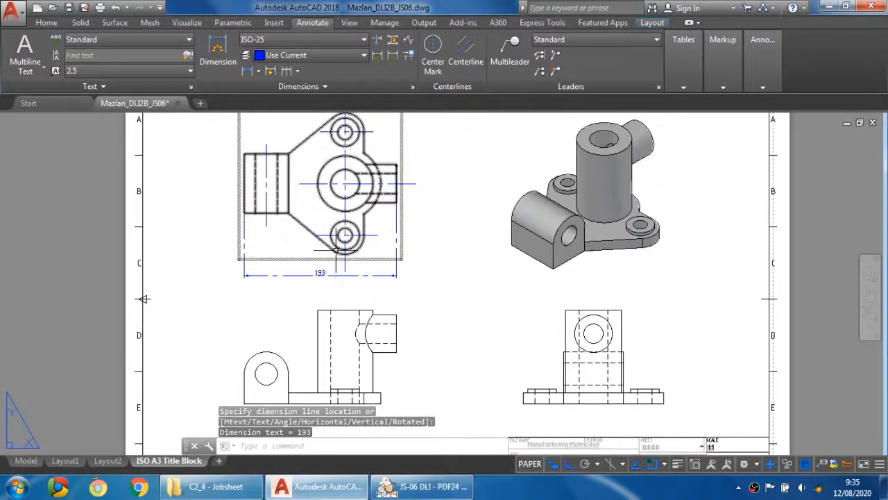
- Create a new layer named Dimension and set its color to red
{"action": "left_click", "coordinate": [50, 24]}
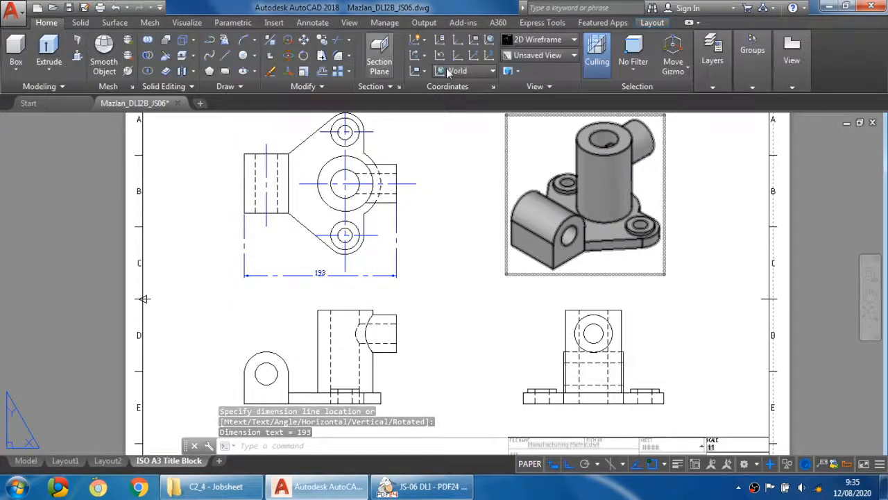
{"action": "left_click", "coordinate": [717, 61]}
{"action": "left_click", "coordinate": [715, 122]}
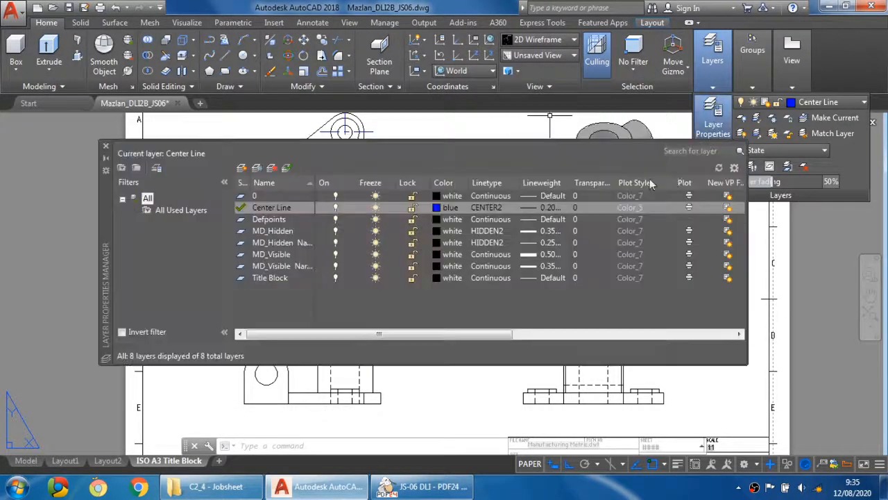
{"action": "left_click", "coordinate": [242, 168]}
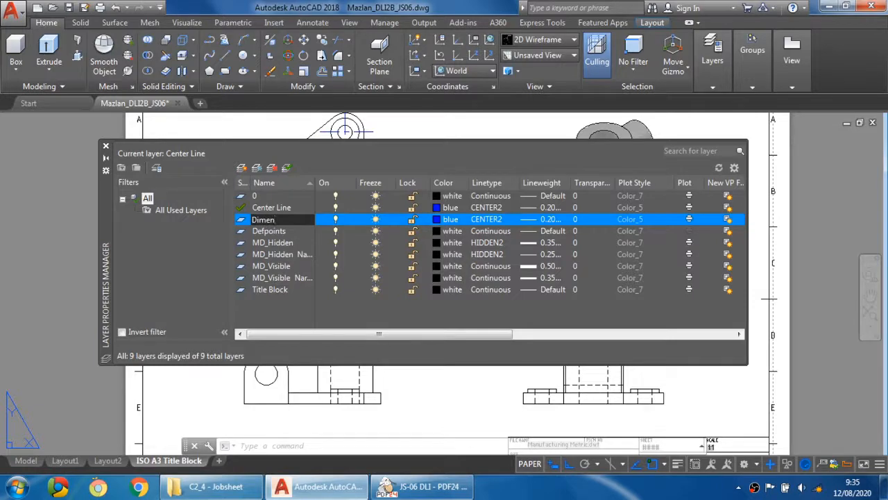
{"action": "left_click", "coordinate": [437, 219]}
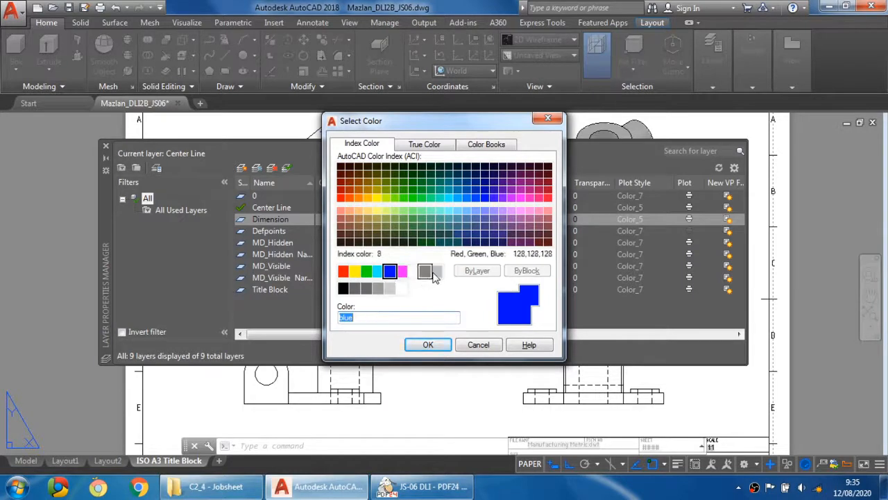
{"action": "left_click", "coordinate": [343, 271]}
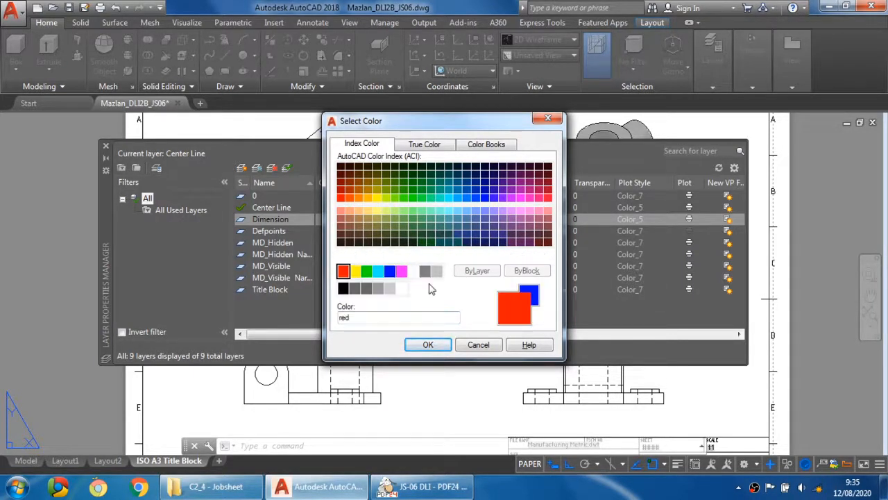
{"action": "left_click", "coordinate": [428, 345]}
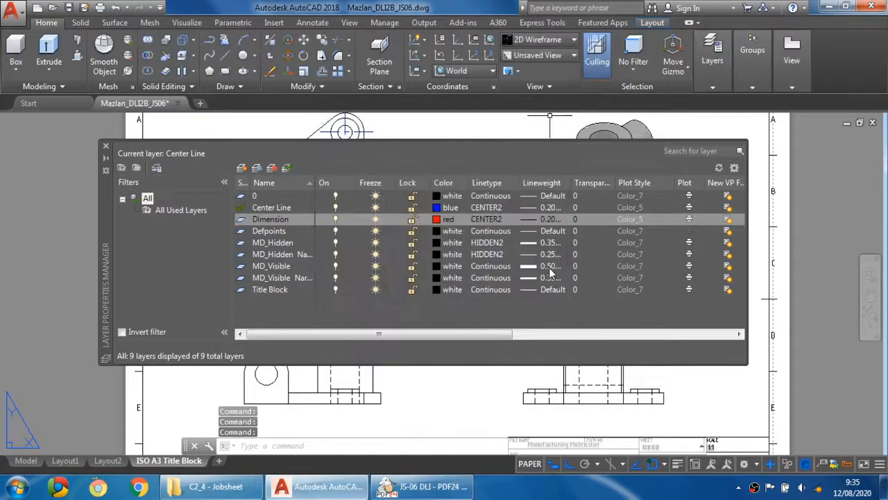
- Set the Dimension layer's linetype to Continuous and close the layer properties
{"action": "left_click", "coordinate": [488, 221]}
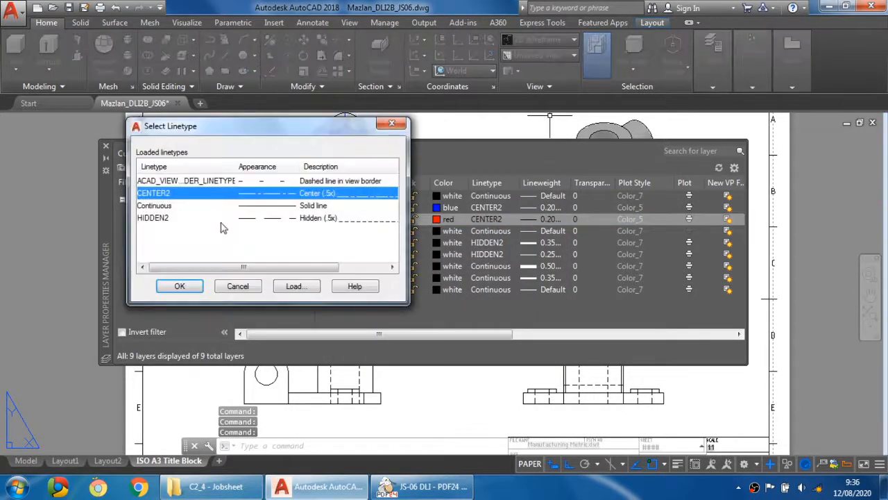
{"action": "left_click", "coordinate": [185, 207]}
{"action": "left_click", "coordinate": [180, 286]}
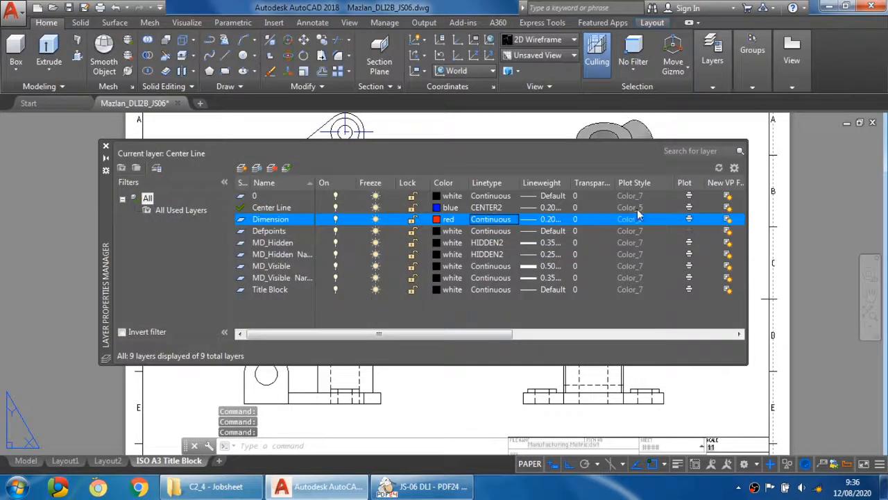
{"action": "left_click", "coordinate": [106, 147]}
- Move the overall width dimension below the top view onto the Dimension layer and clear the selection
{"action": "left_click", "coordinate": [319, 274]}
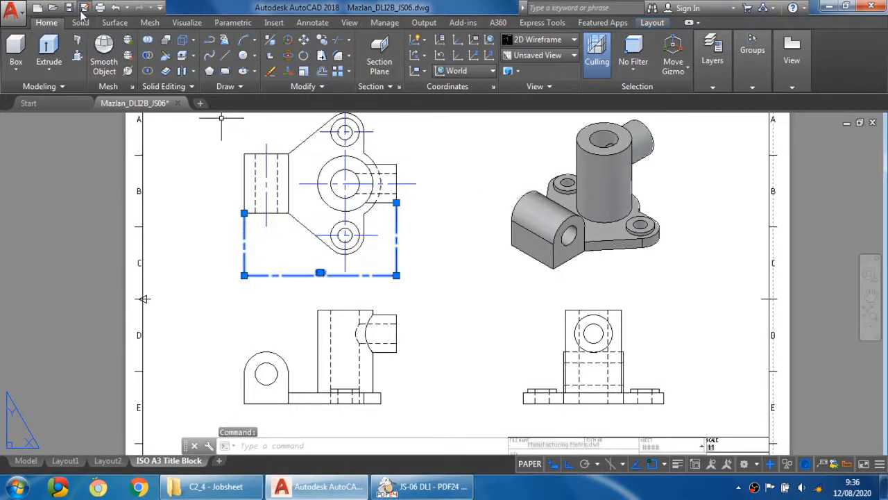
{"action": "left_click", "coordinate": [712, 50]}
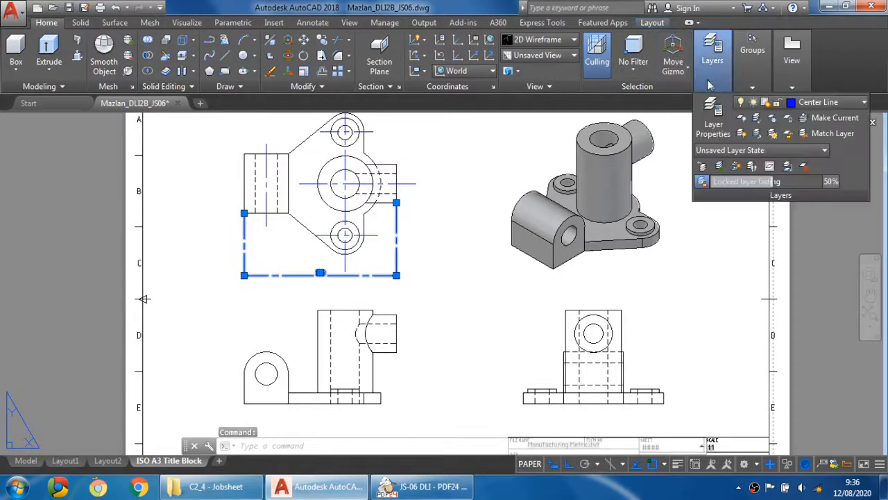
{"action": "left_click", "coordinate": [814, 103]}
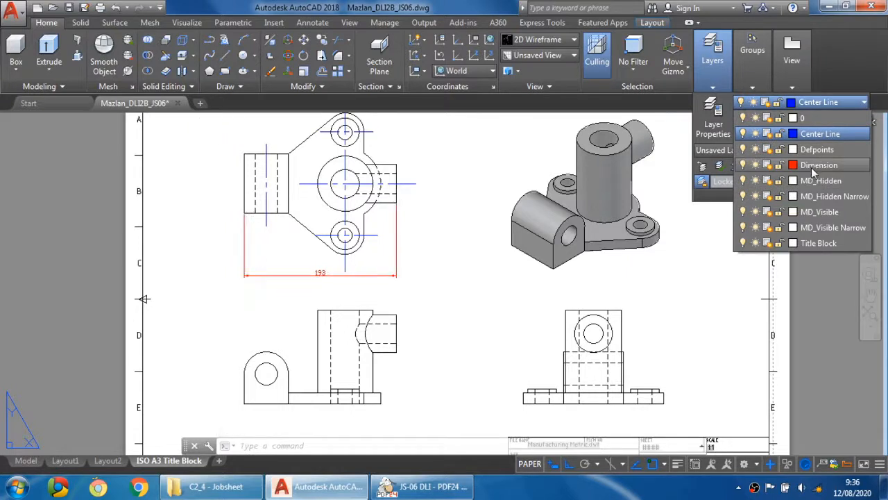
{"action": "left_click", "coordinate": [813, 167]}
{"action": "left_click", "coordinate": [812, 102]}
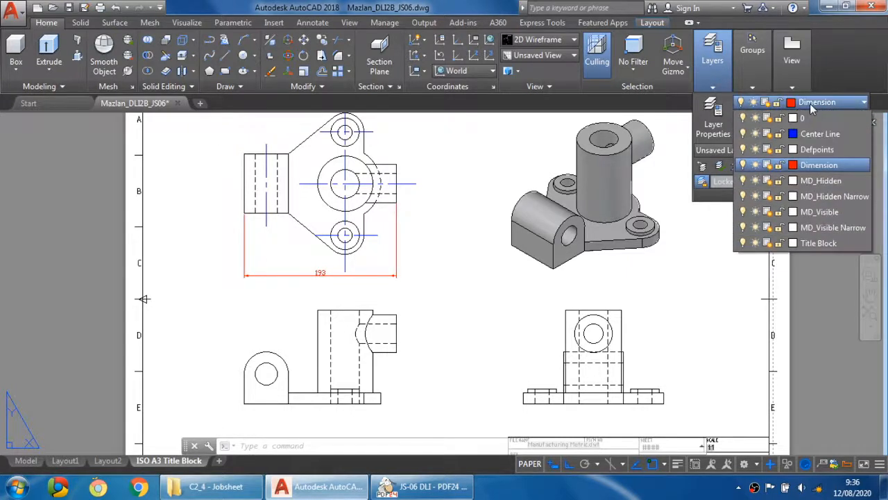
{"action": "left_click", "coordinate": [812, 104]}
{"action": "left_click", "coordinate": [813, 104]}
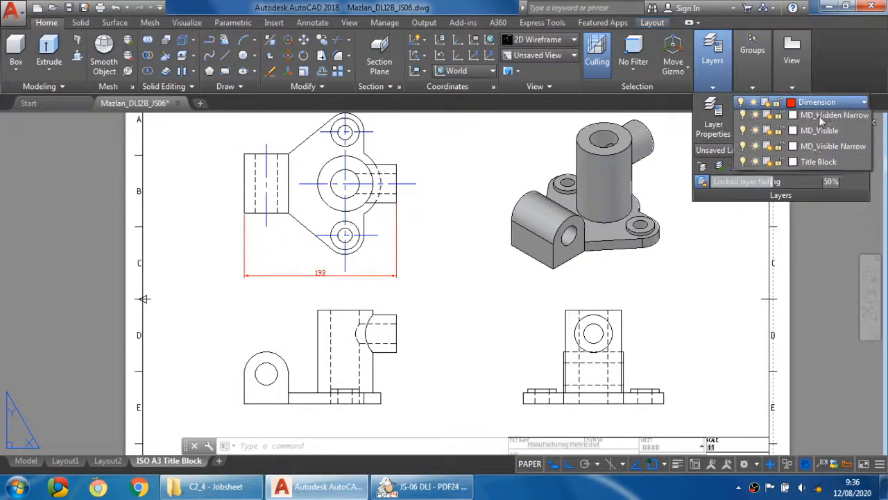
{"action": "left_click", "coordinate": [813, 103]}
{"action": "key", "text": "Escape"}
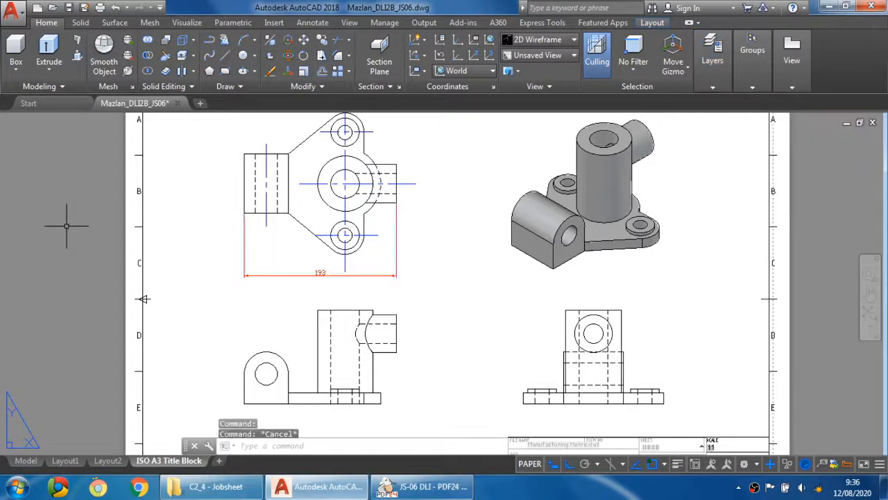
{"action": "left_click", "coordinate": [69, 222]}
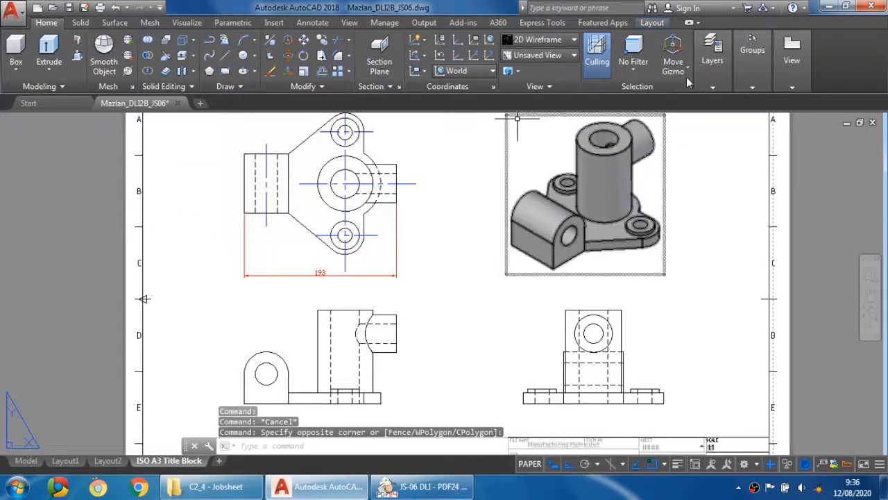
- Make the Dimension layer the current layer with nothing selected
{"action": "mouse_move", "coordinate": [710, 82]}
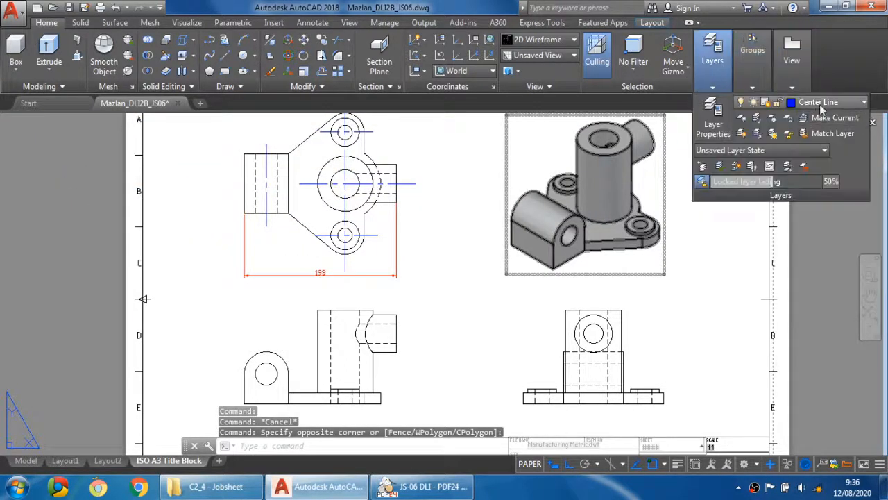
{"action": "left_click", "coordinate": [823, 102]}
{"action": "left_click", "coordinate": [822, 129]}
{"action": "key", "text": "Escape"}
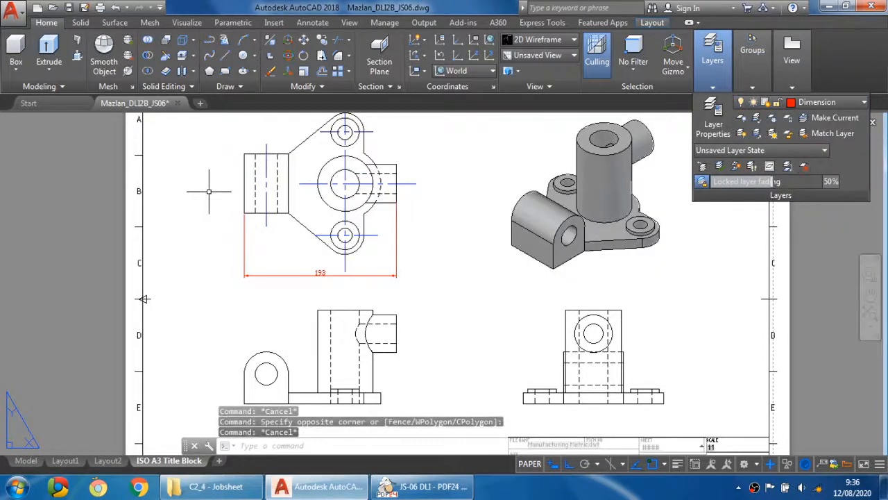
{"action": "middle_click_drag", "start_coordinate": [208, 202], "coordinate": [207, 220]}
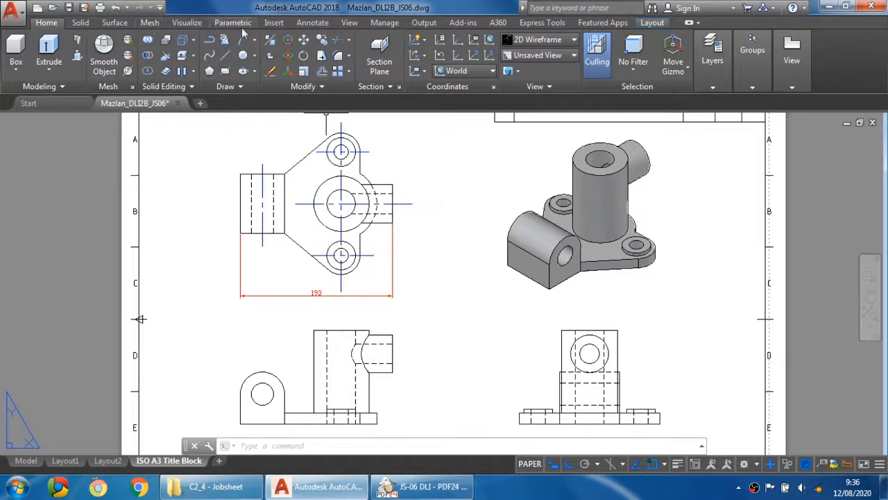
{"action": "left_click", "coordinate": [310, 22]}
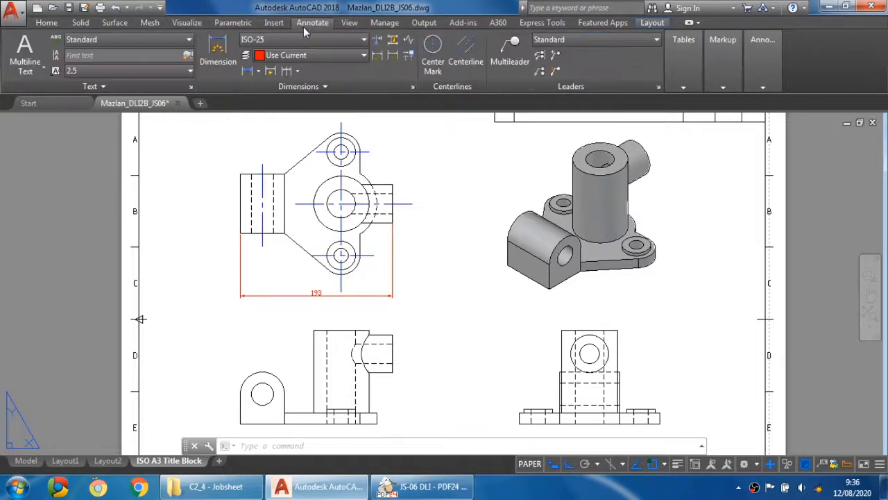
{"action": "left_click", "coordinate": [248, 70]}
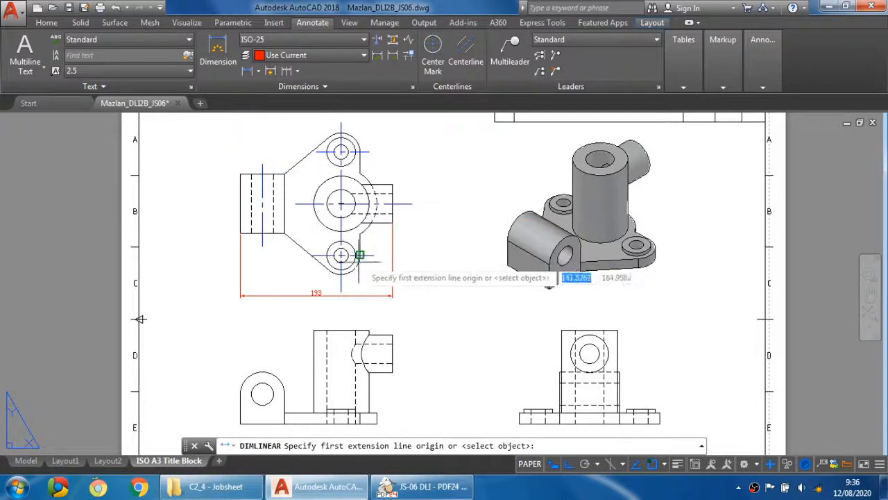
{"action": "scroll", "coordinate": [382, 284], "scroll_direction": "up", "scroll_amount": 2}
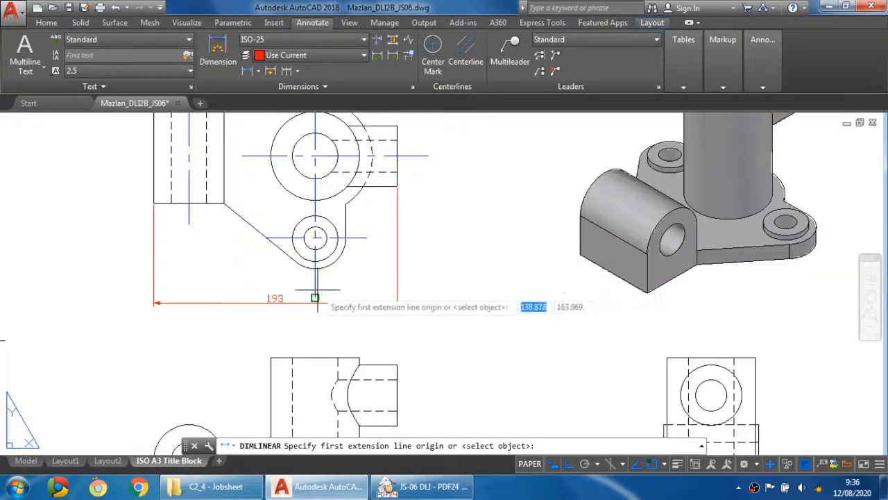
{"action": "left_click", "coordinate": [315, 297]}
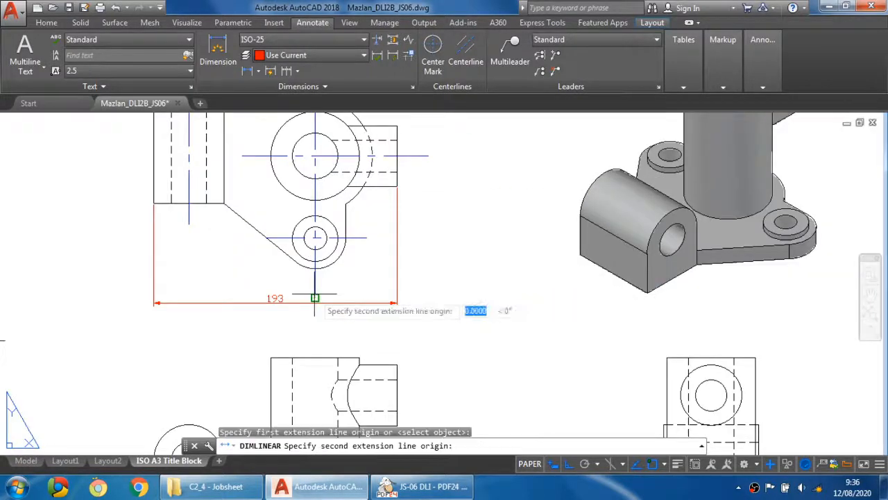
{"action": "left_click", "coordinate": [396, 186]}
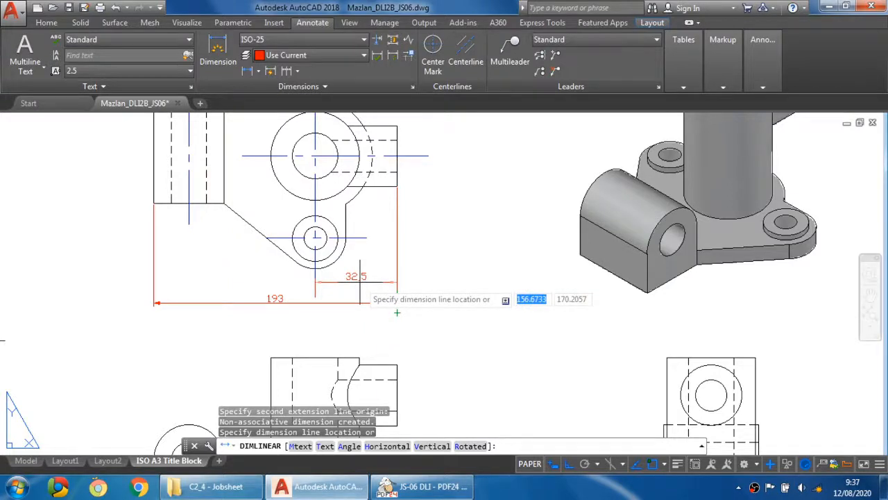
{"action": "key", "text": "Escape"}
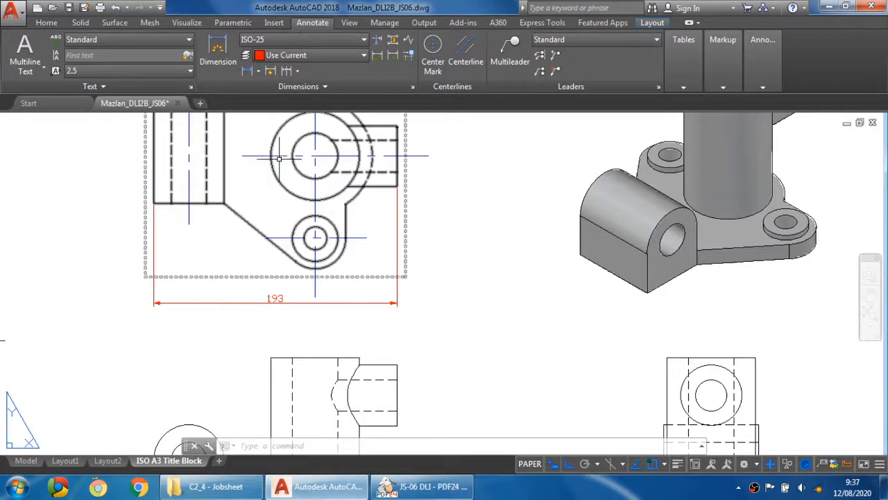
- Try a horizontal linear dimension from the left block's lower-left corner to the lower end of the vertical center line
{"action": "left_click", "coordinate": [218, 52]}
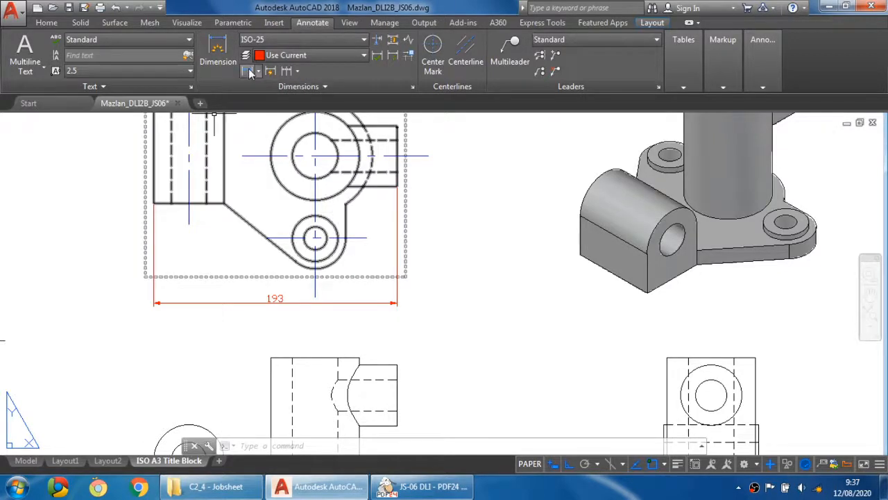
{"action": "left_click", "coordinate": [154, 203]}
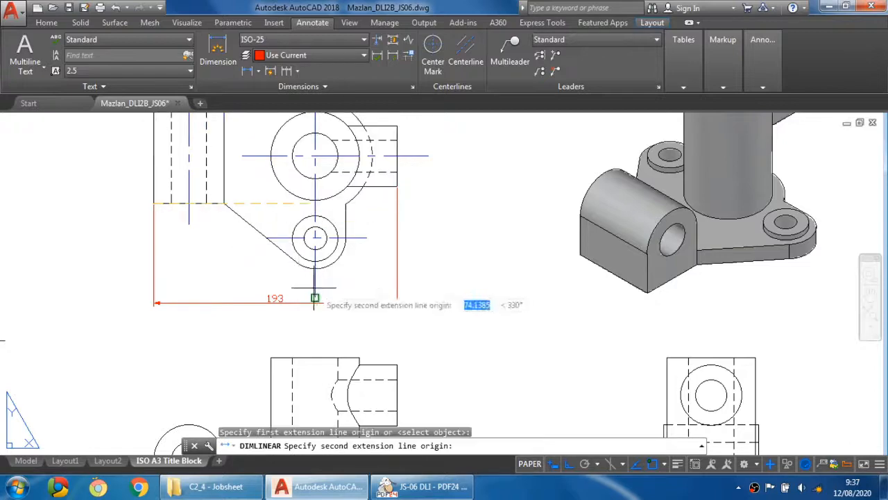
{"action": "left_click", "coordinate": [314, 297]}
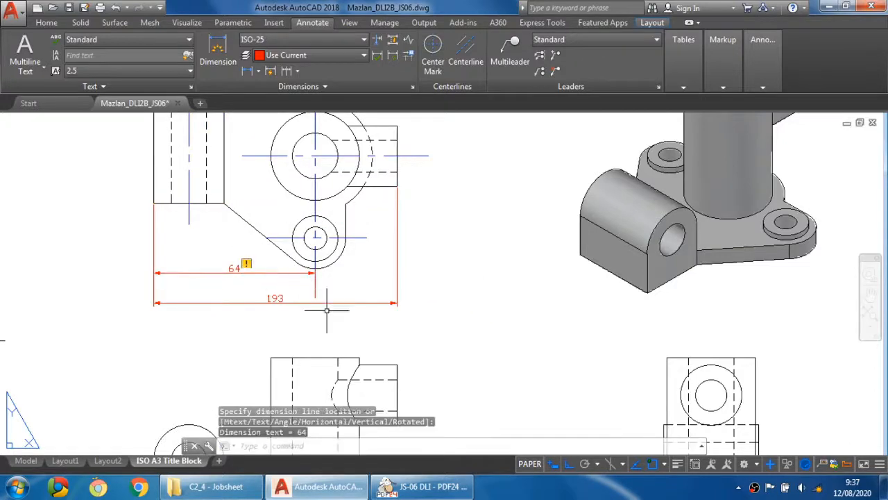
- Compare the new horizontal dimension with the JS-06 PDF in PDF24 Reader and delete it from the AutoCAD layout
{"action": "left_click", "coordinate": [404, 487]}
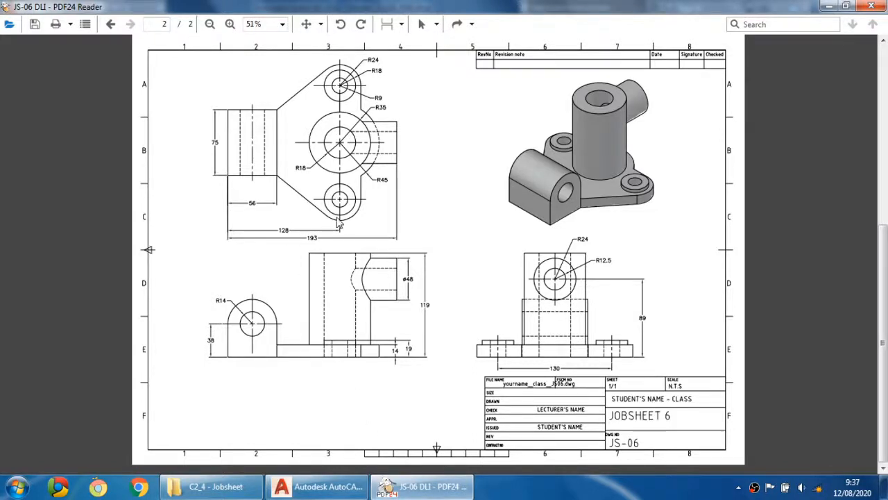
{"action": "left_click", "coordinate": [323, 486]}
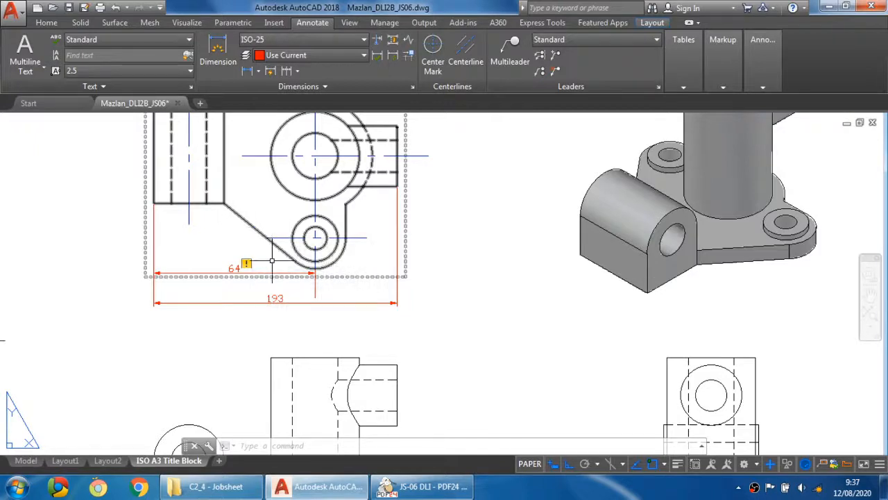
{"action": "left_click", "coordinate": [225, 271]}
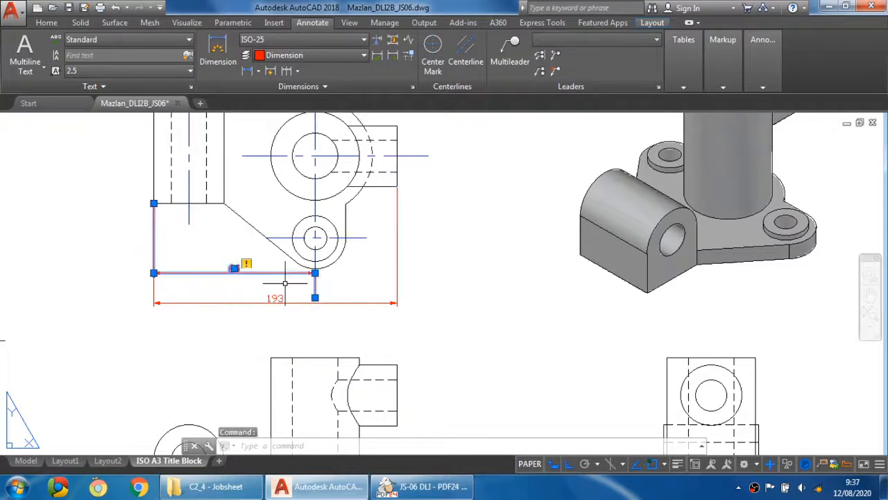
{"action": "key", "text": "Delete"}
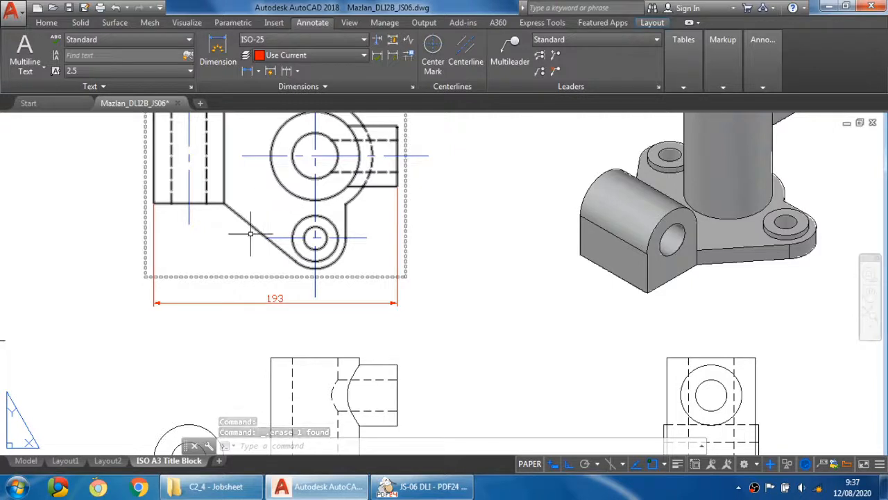
- Add a horizontal linear dimension from the left block's lower-left corner to the lower lug's center, using Center snap, above the overall width dimension
{"action": "left_click", "coordinate": [248, 70]}
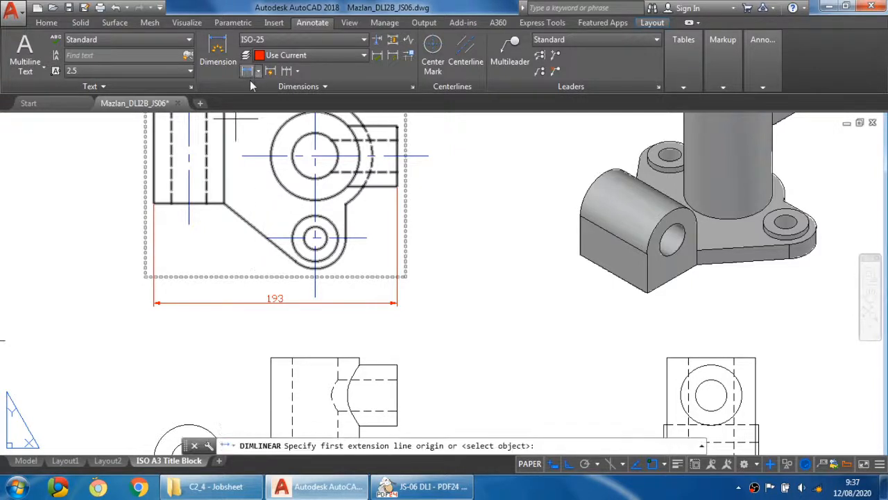
{"action": "left_click", "coordinate": [153, 202]}
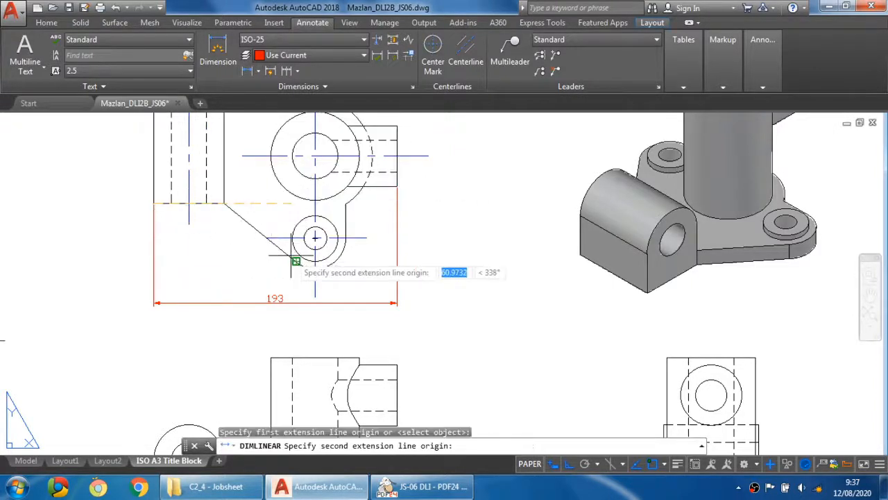
{"action": "right_click", "coordinate": [292, 255], "text": "shift"}
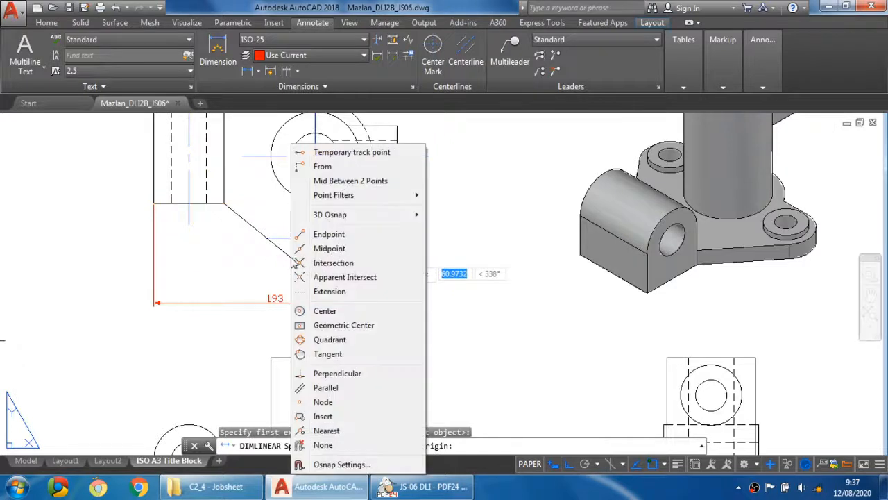
{"action": "left_click", "coordinate": [324, 310]}
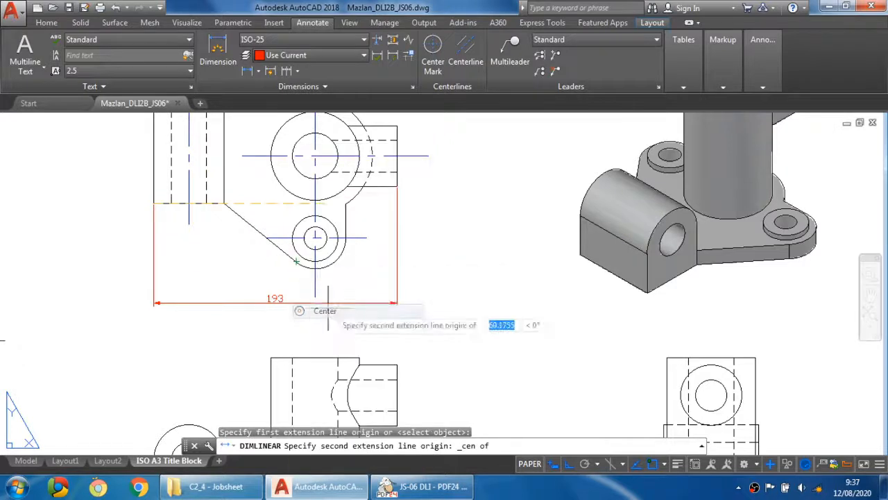
{"action": "left_click", "coordinate": [297, 261]}
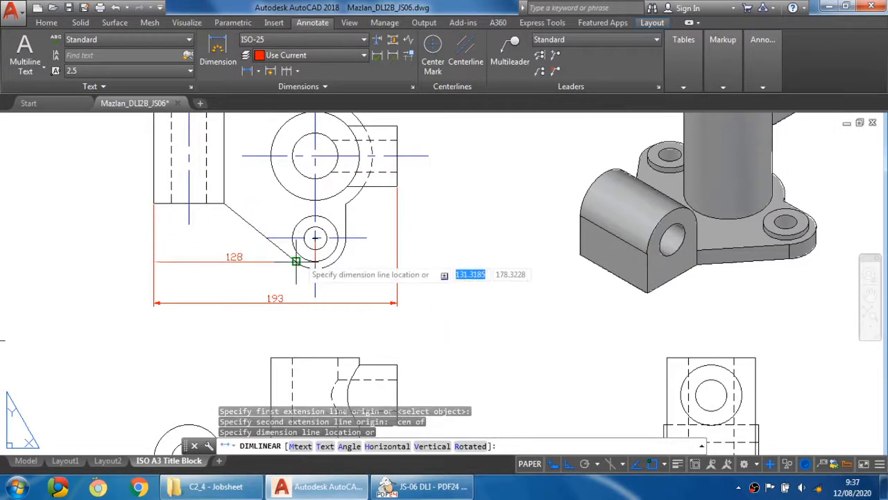
{"action": "left_click", "coordinate": [254, 279]}
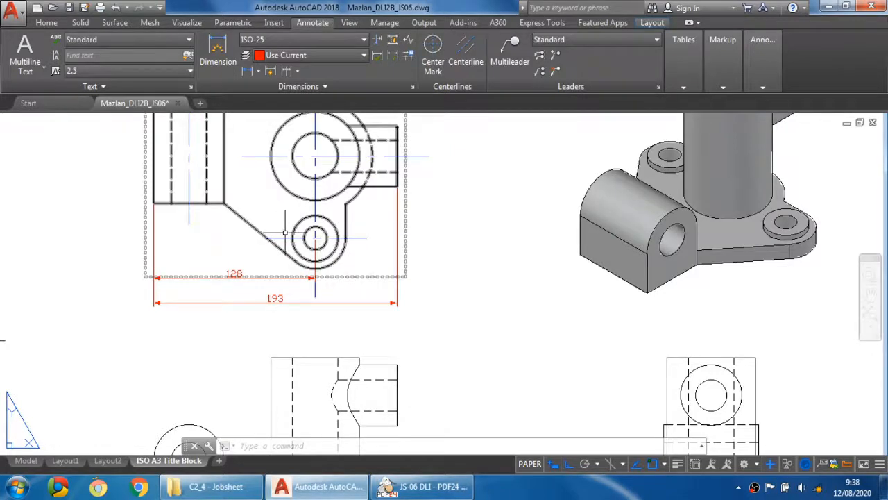
- Consult the JS-06 PDF in PDF24 Reader for the type of dimension used on the top view's circles and arcs
{"action": "scroll", "coordinate": [286, 236], "scroll_direction": "down", "scroll_amount": 2}
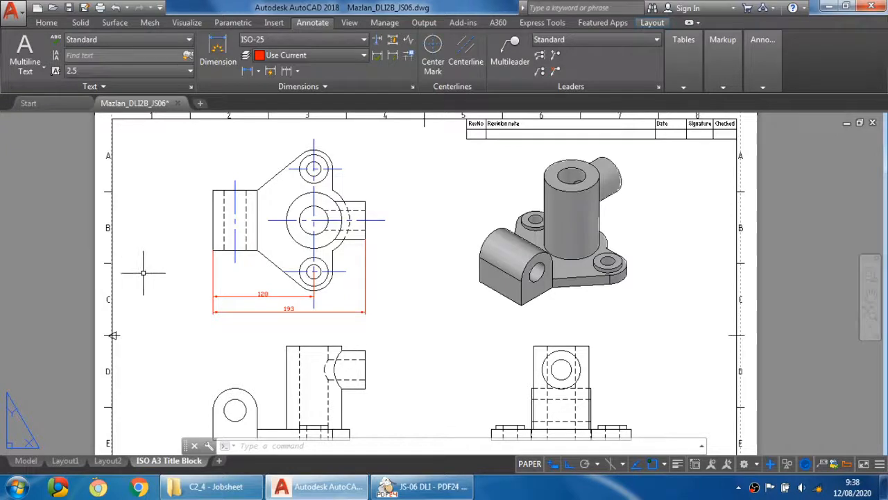
{"action": "left_click", "coordinate": [429, 486]}
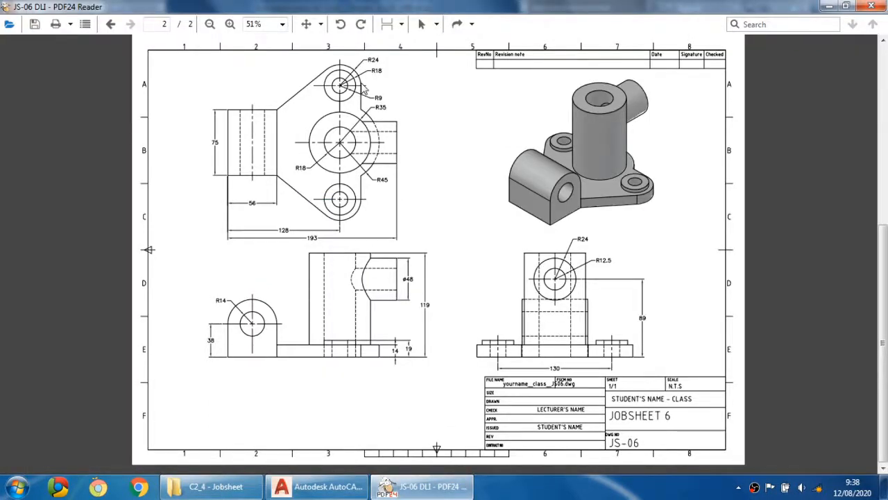
{"action": "left_click", "coordinate": [326, 486]}
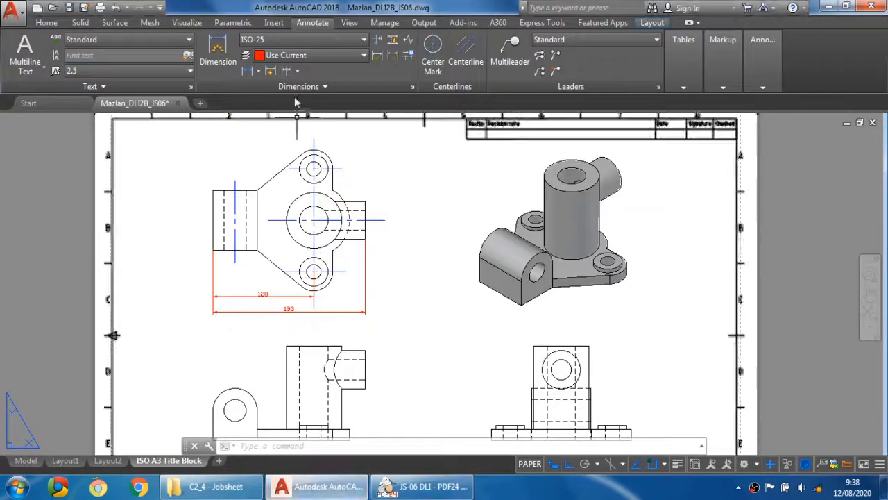
{"action": "left_click", "coordinate": [258, 71]}
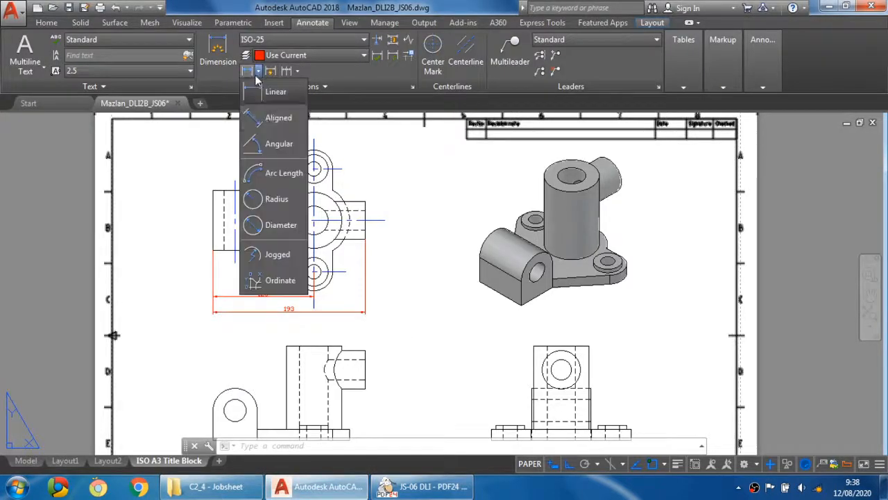
{"action": "left_click", "coordinate": [285, 216]}
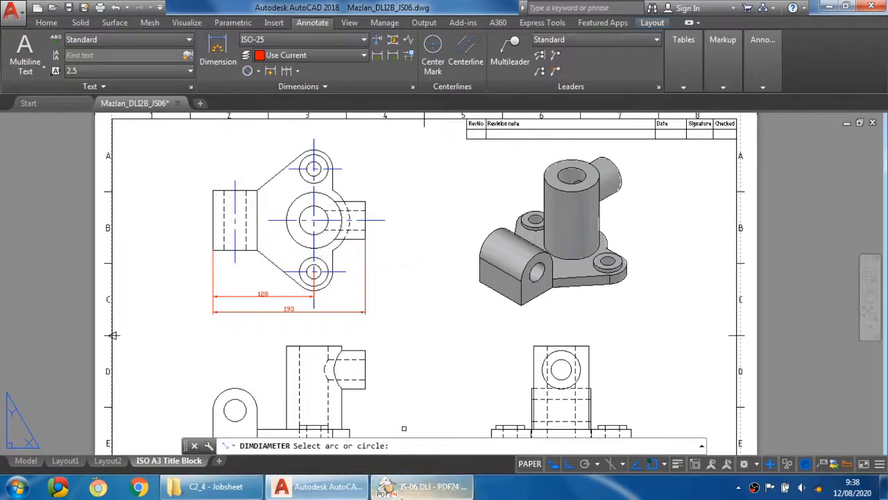
{"action": "left_click", "coordinate": [423, 486]}
{"action": "left_click", "coordinate": [410, 486]}
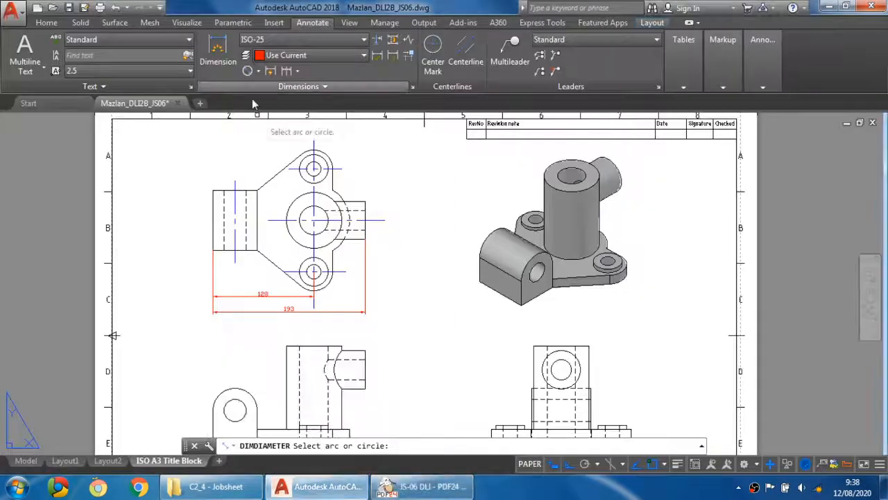
- Add radius dimensions to the upper lug's outer arc and to the larger circle inside it, placed outside the top view's outline
{"action": "left_click", "coordinate": [258, 71]}
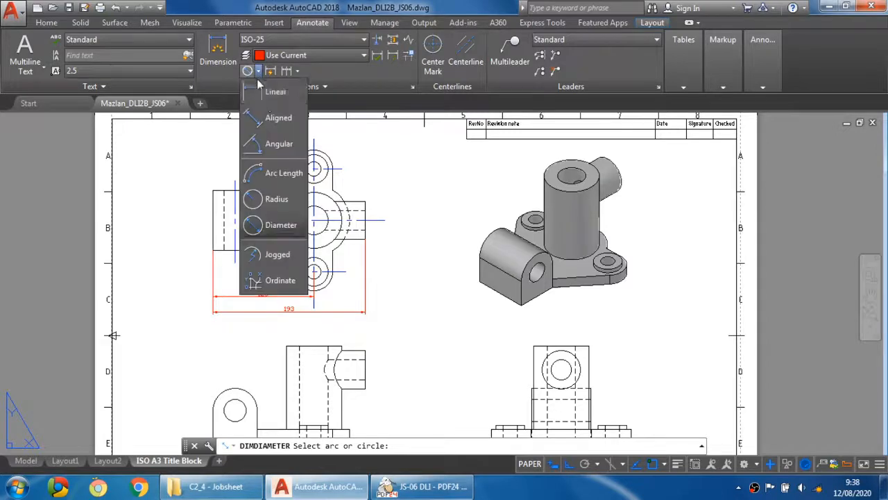
{"action": "left_click", "coordinate": [281, 201]}
{"action": "scroll", "coordinate": [324, 156], "scroll_direction": "up", "scroll_amount": 4}
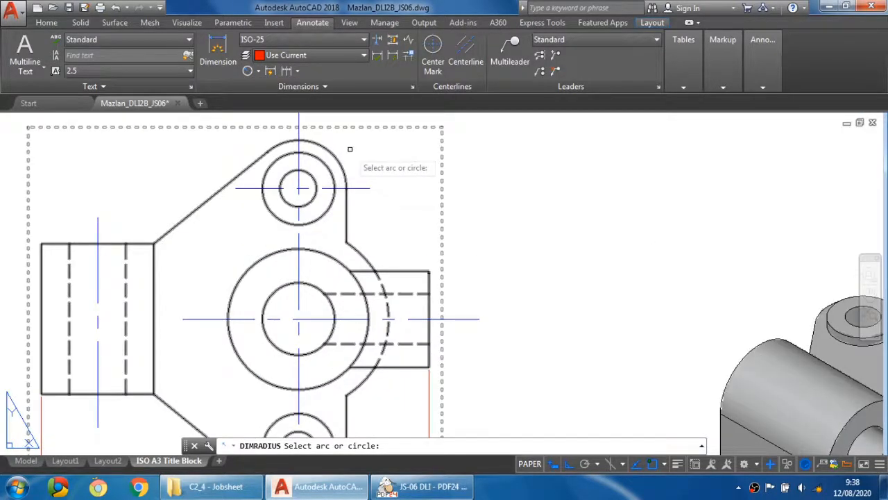
{"action": "left_click", "coordinate": [333, 156]}
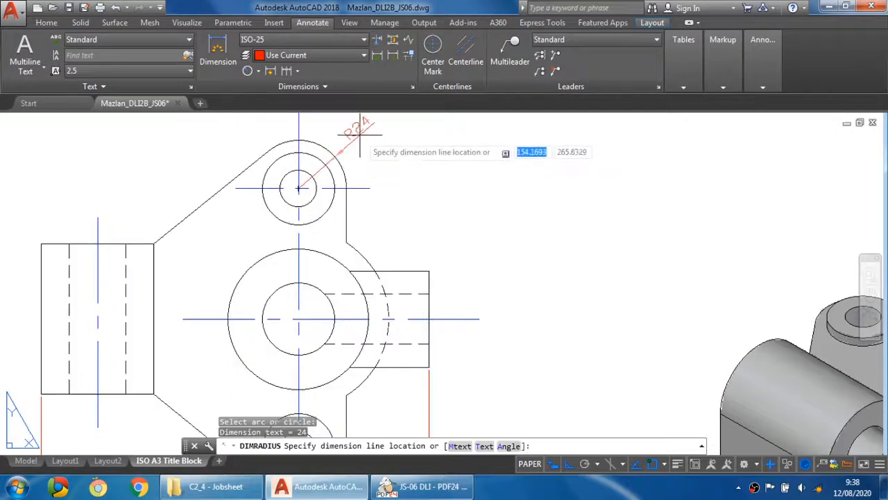
{"action": "left_click", "coordinate": [370, 134]}
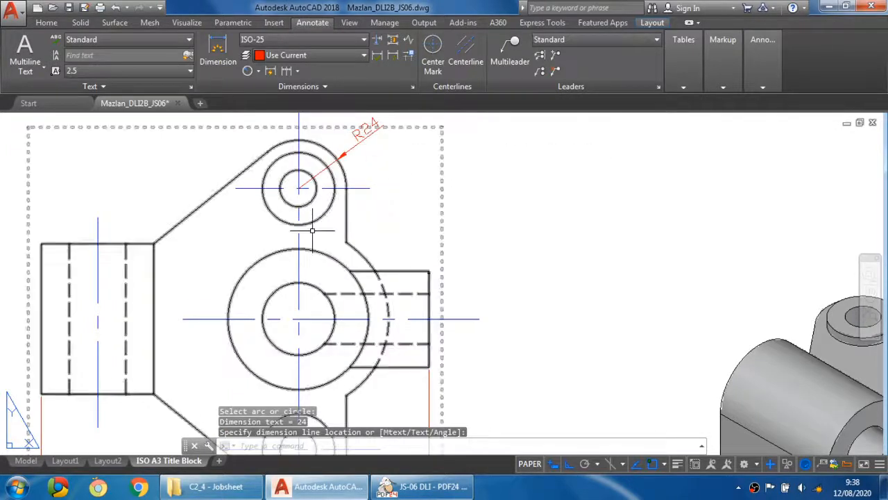
{"action": "left_click", "coordinate": [248, 72]}
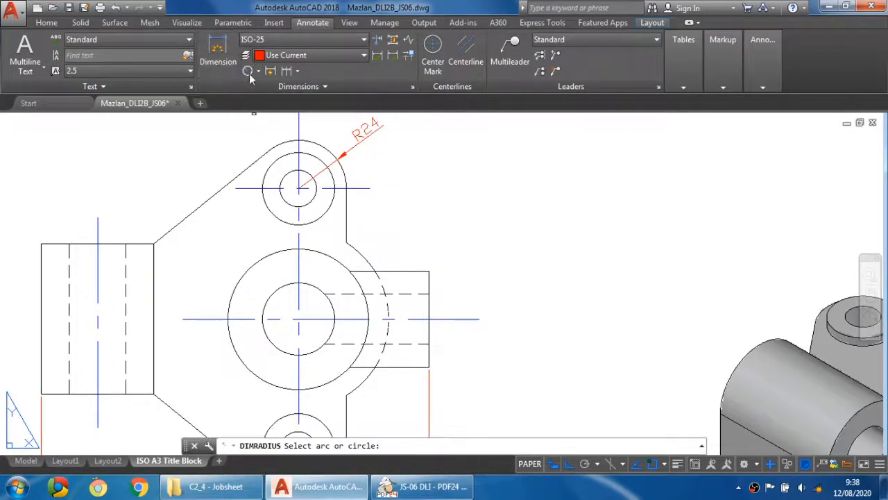
{"action": "left_click", "coordinate": [318, 159]}
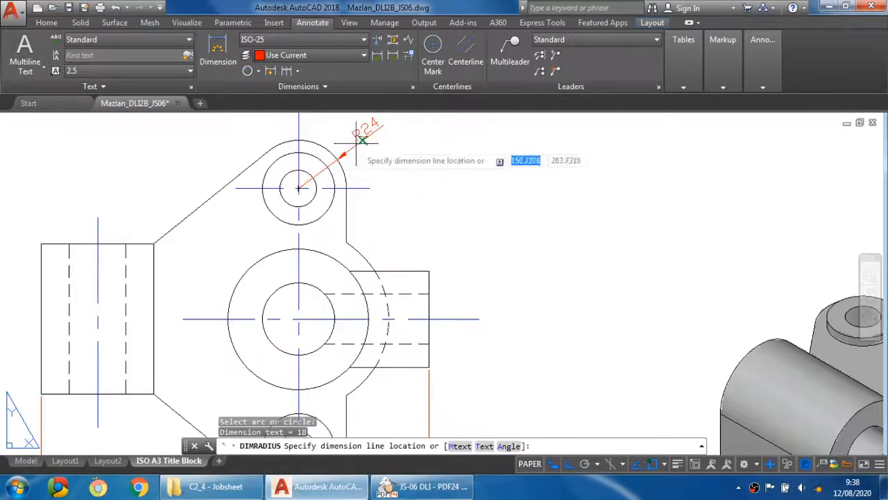
{"action": "left_click", "coordinate": [416, 208]}
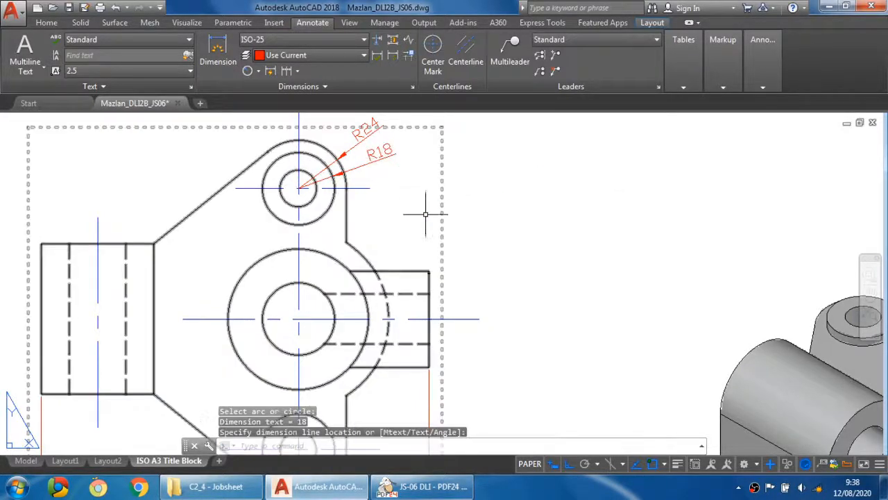
- Check the radius callouts in the JS-06 PDF and add a radius dimension to the upper lug's innermost circle, placed outside the top view's outline
{"action": "left_click", "coordinate": [388, 487]}
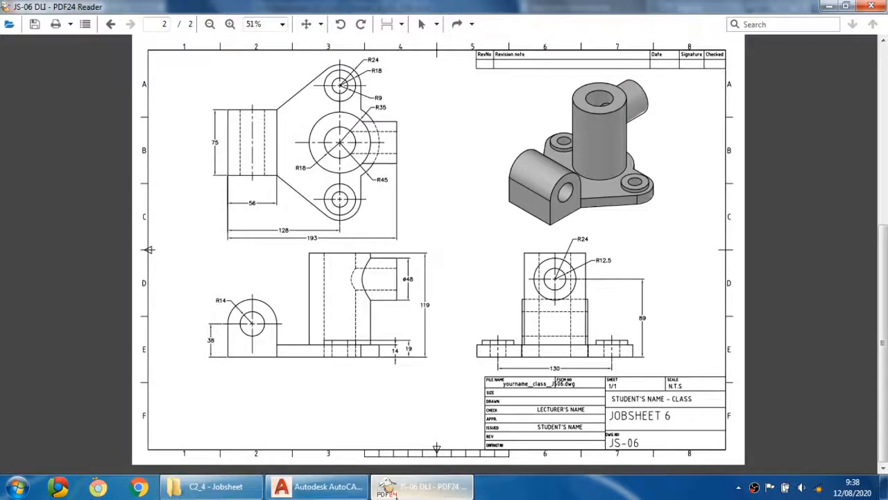
{"action": "left_click", "coordinate": [396, 489]}
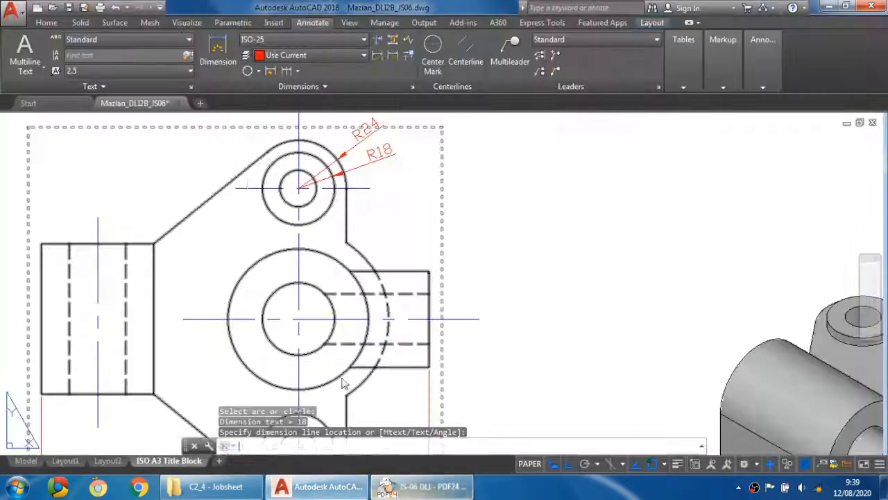
{"action": "left_click", "coordinate": [306, 202]}
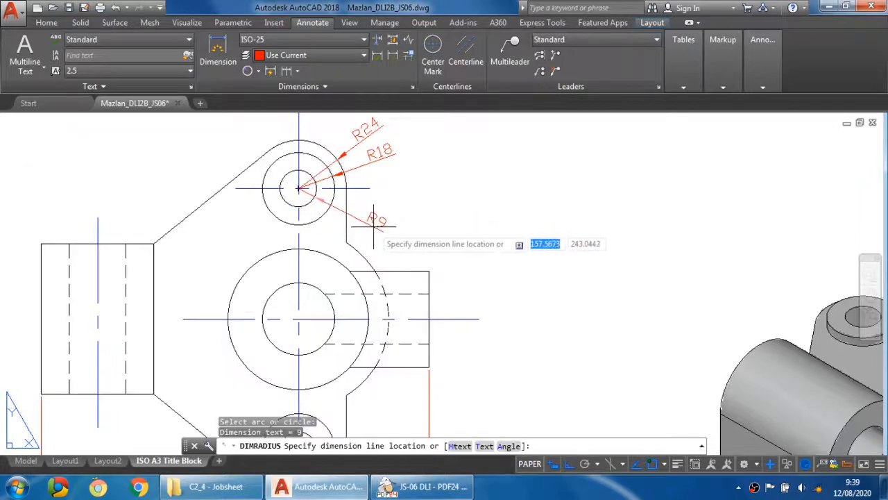
{"action": "scroll", "coordinate": [476, 198], "scroll_direction": "down", "scroll_amount": 4}
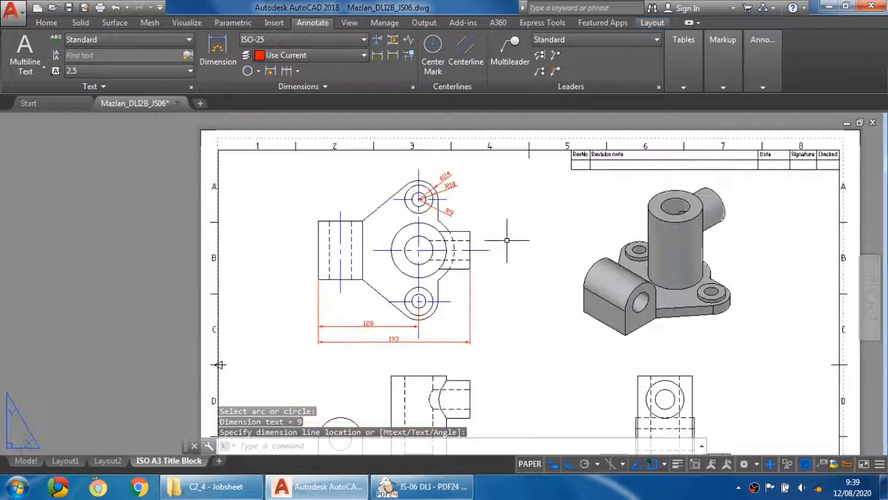
- Review the title block's attributes in the Enhanced Attribute Editor using DDEDIT, then close it without changing any values
{"action": "mouse_move", "coordinate": [512, 238]}
{"action": "middle_mouse_down"}
{"action": "mouse_move", "coordinate": [459, 228]}
{"action": "mouse_move", "coordinate": [439, 206]}
{"action": "middle_mouse_up"}
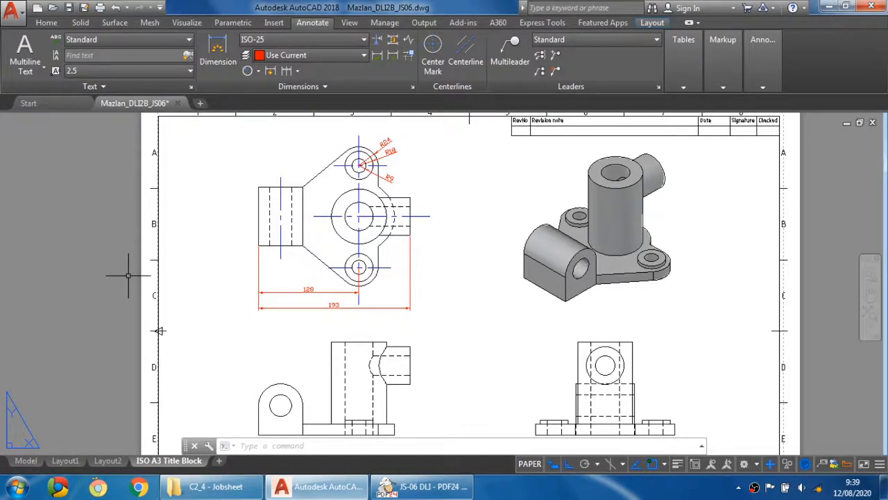
{"action": "scroll", "coordinate": [490, 293], "scroll_direction": "down", "scroll_amount": 2}
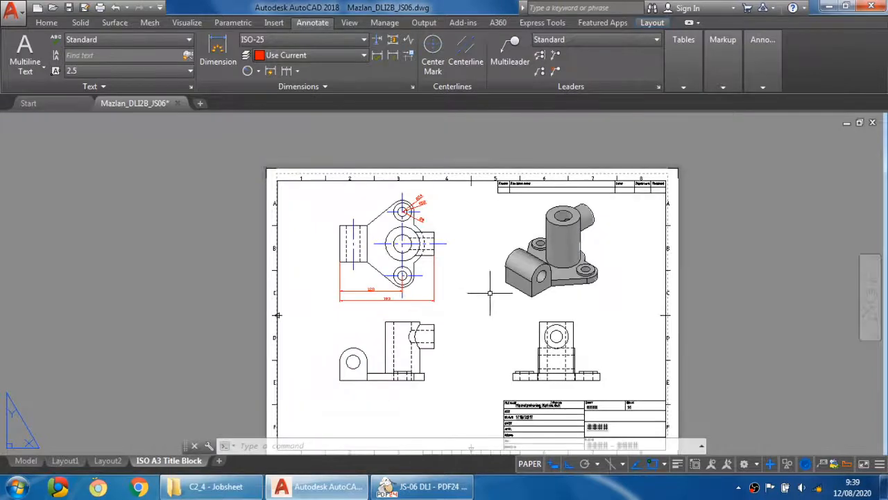
{"action": "middle_click_drag", "start_coordinate": [490, 293], "coordinate": [455, 258]}
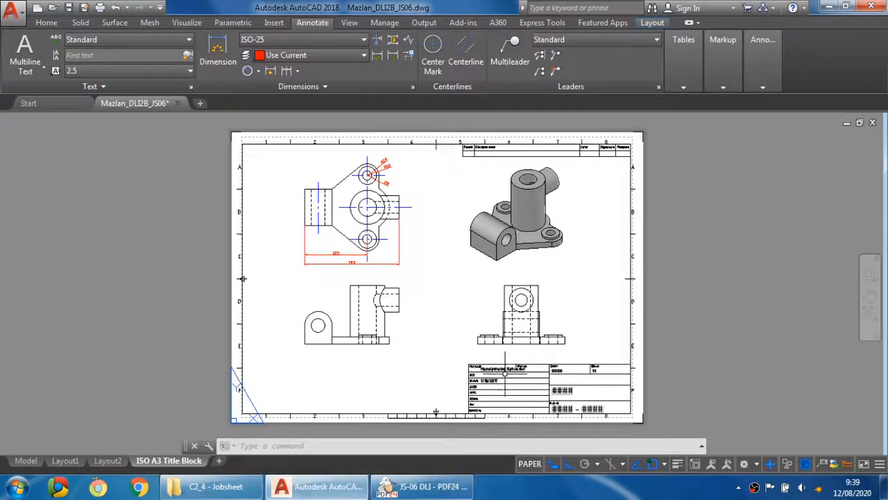
{"action": "scroll", "coordinate": [505, 371], "scroll_direction": "up", "scroll_amount": 4}
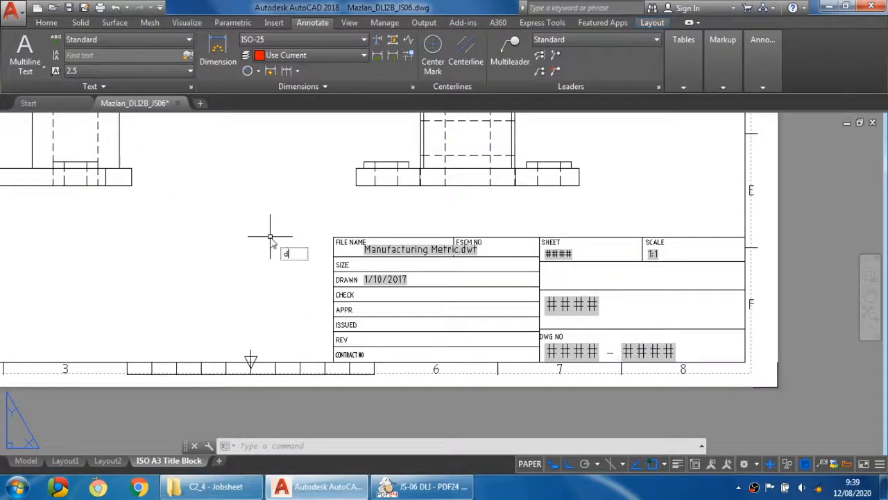
{"action": "key", "text": "Return"}
{"action": "left_click", "coordinate": [250, 360]}
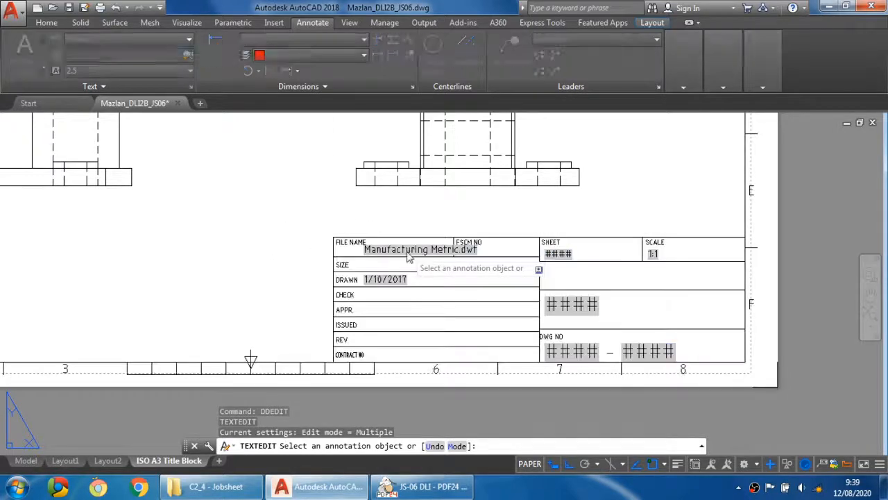
{"action": "left_click_drag", "start_coordinate": [199, 43], "coordinate": [170, 38]}
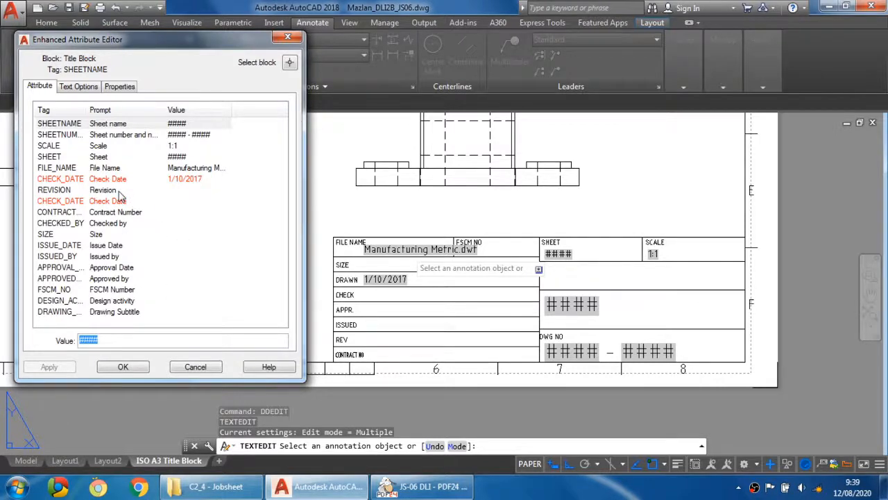
{"action": "left_click", "coordinate": [195, 367]}
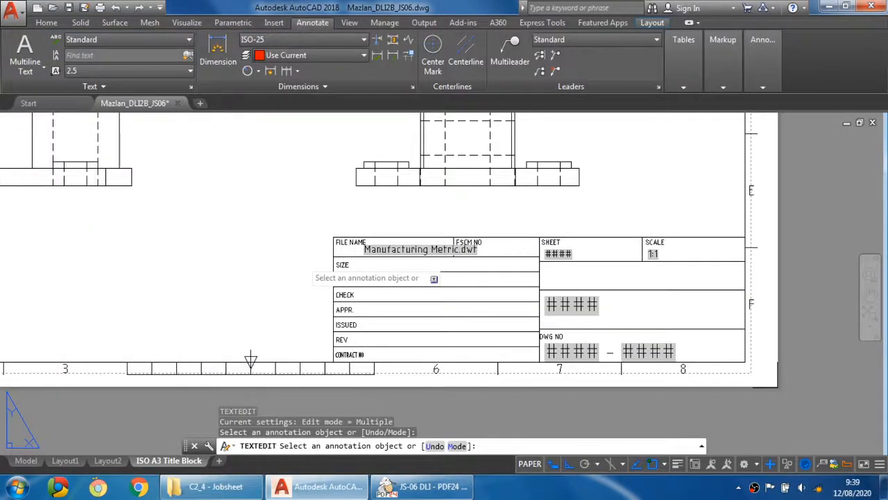